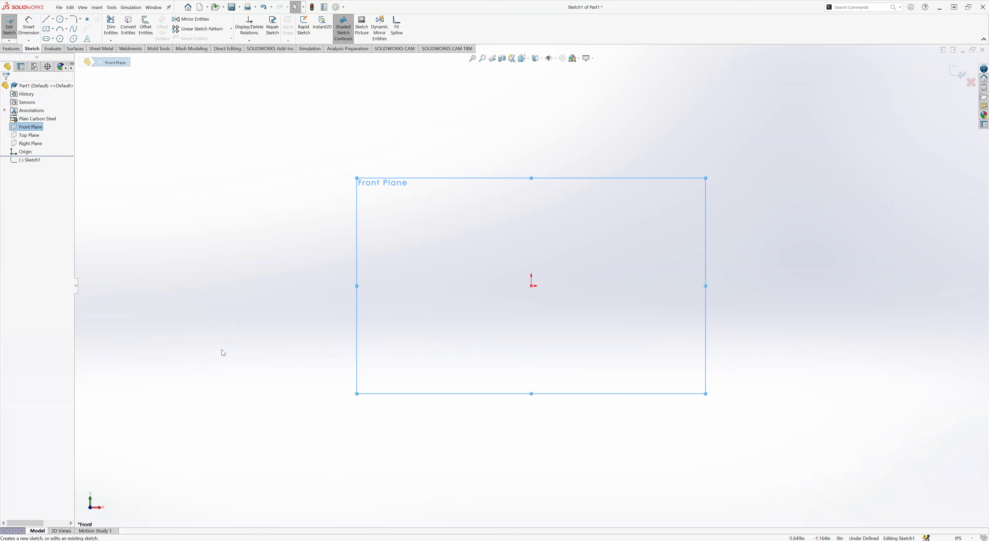
# Sketch a horizontal straight slot starting at the origin, about 4.4 in between its end centers
pyautogui.click(46, 39)
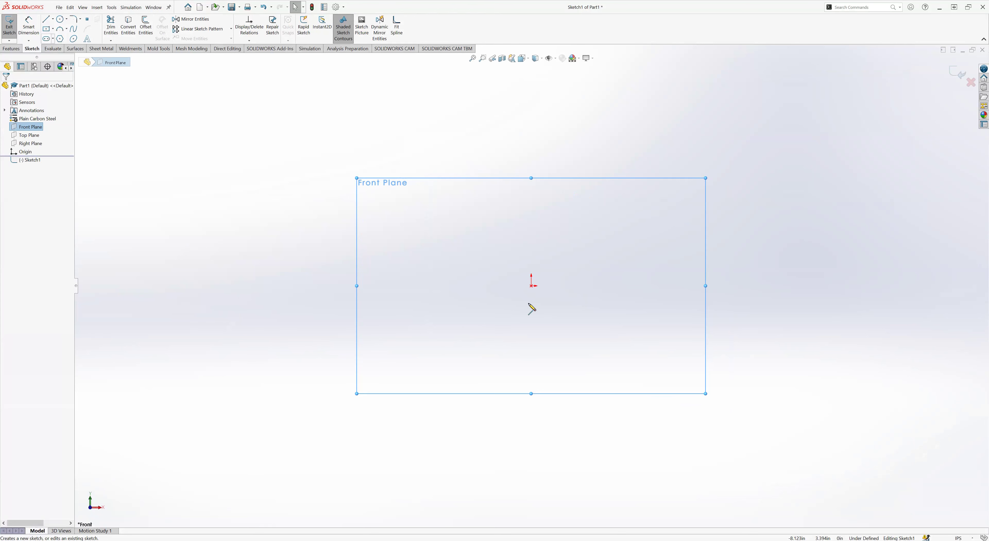
pyautogui.click(531, 286)
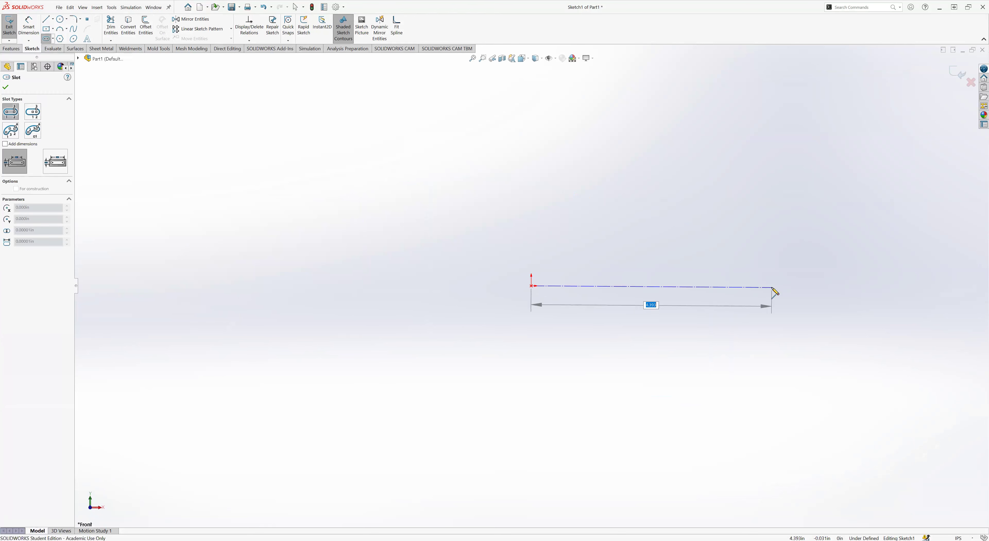
pyautogui.click(773, 294)
pyautogui.click(788, 315)
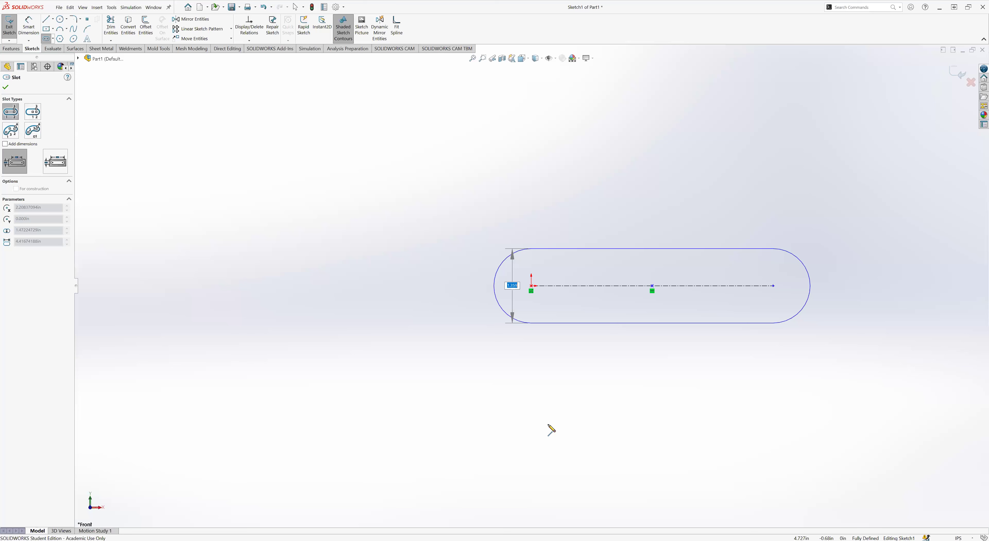
# Sketch a second horizontal straight slot from the first slot's far end center, about 8.5 in between centers and 1.2 in wide
pyautogui.click(773, 286)
pyautogui.scroll(5, 816, 298)
pyautogui.click(816, 286)
pyautogui.click(790, 300)
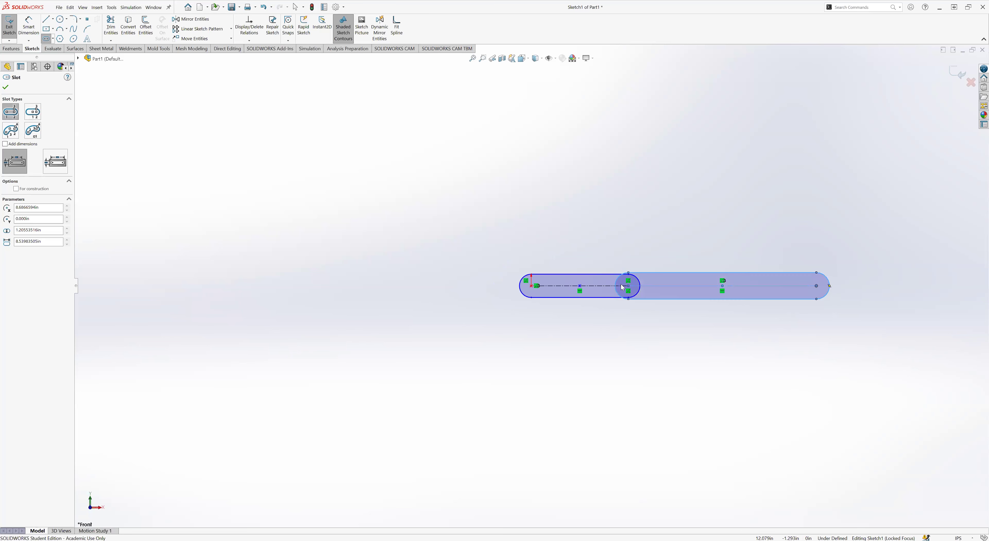
pyautogui.press('Escape')
# Apply an Equal Slots relation between the two slots, using an end arc of each one
pyautogui.scroll(-5, 623, 288)
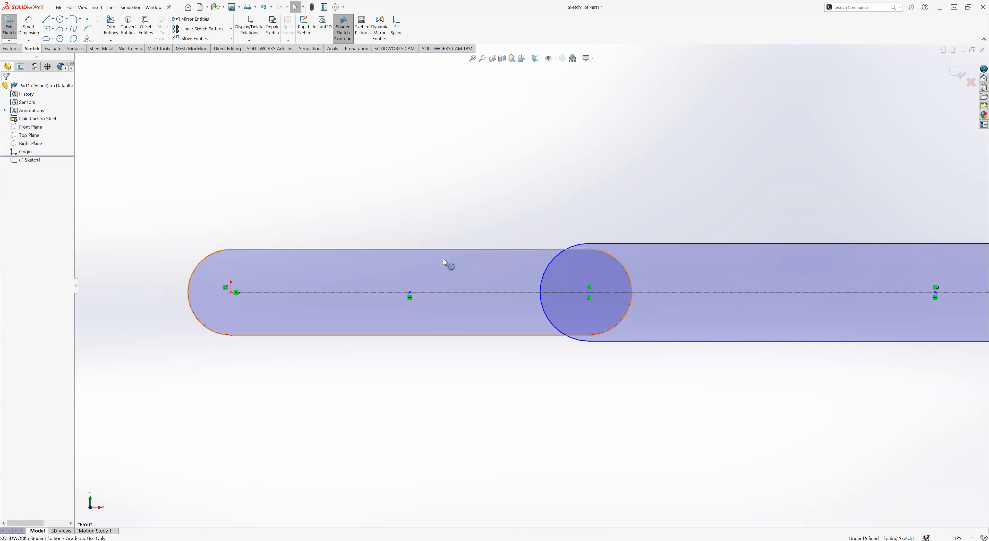
pyautogui.click(623, 243)
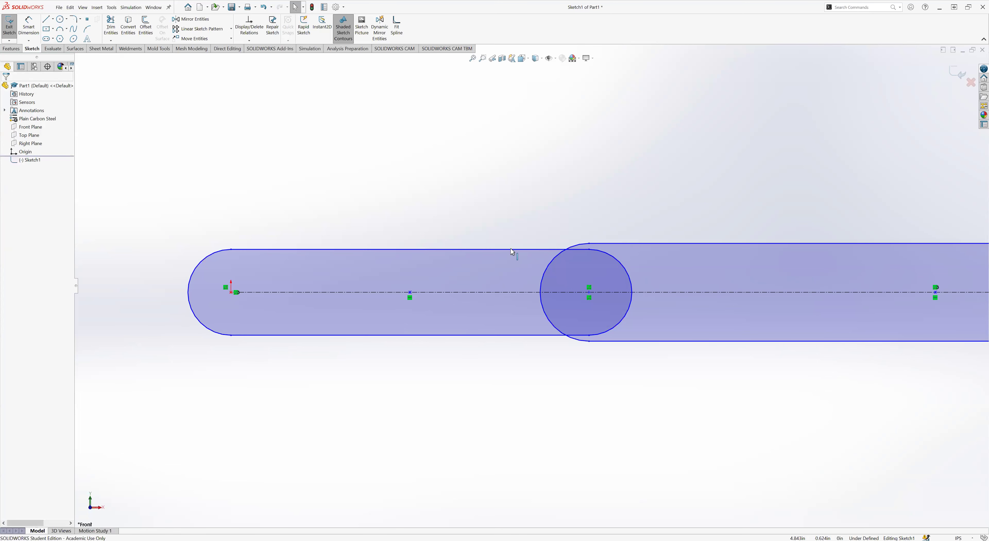
pyautogui.keyDown('ctrl'); pyautogui.click(512, 249); pyautogui.keyUp('ctrl')
pyautogui.click(583, 232)
pyautogui.click(616, 243)
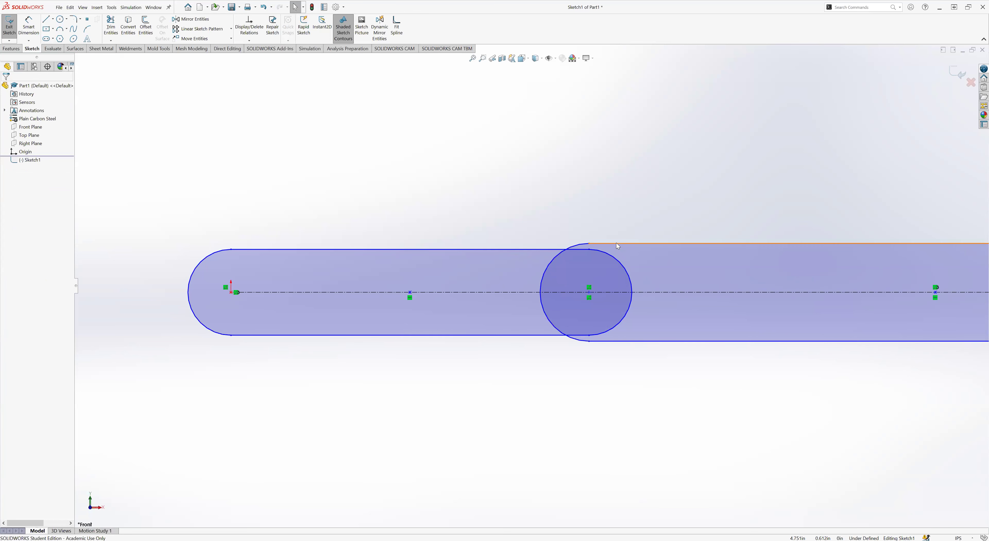
pyautogui.moveTo(617, 243); pyautogui.dragTo(631, 245)
pyautogui.click(641, 341)
pyautogui.click(549, 264)
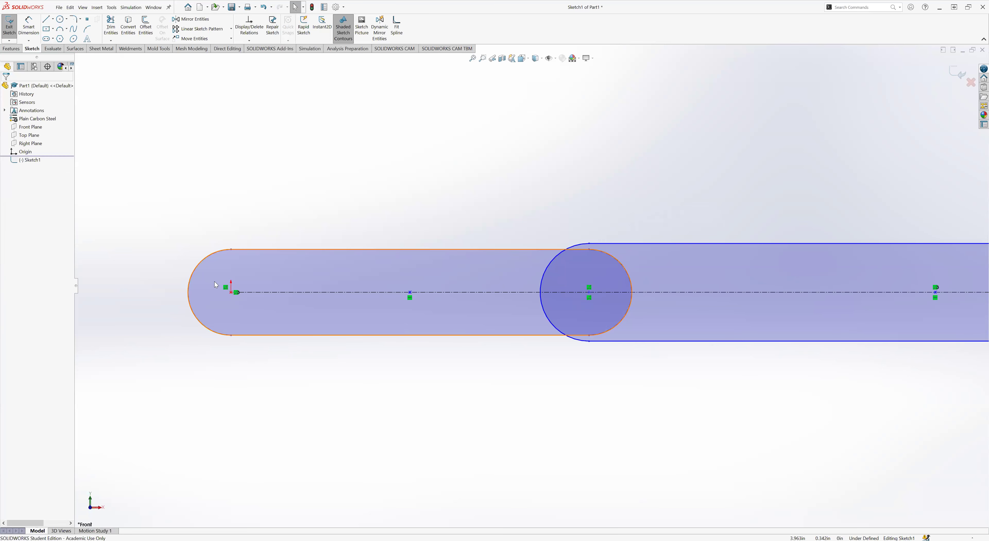
pyautogui.keyDown('ctrl'); pyautogui.click(210, 260); pyautogui.keyUp('ctrl')
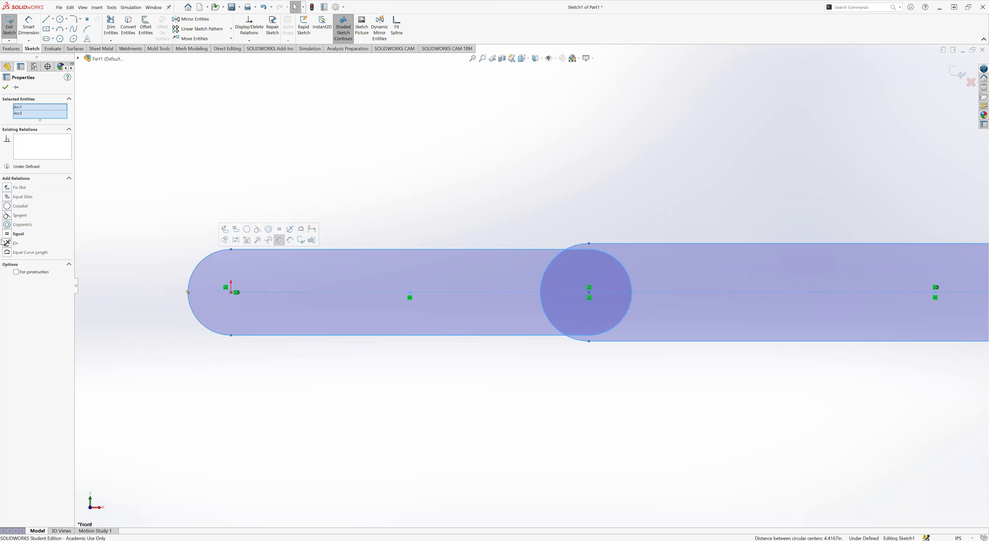
pyautogui.click(8, 197)
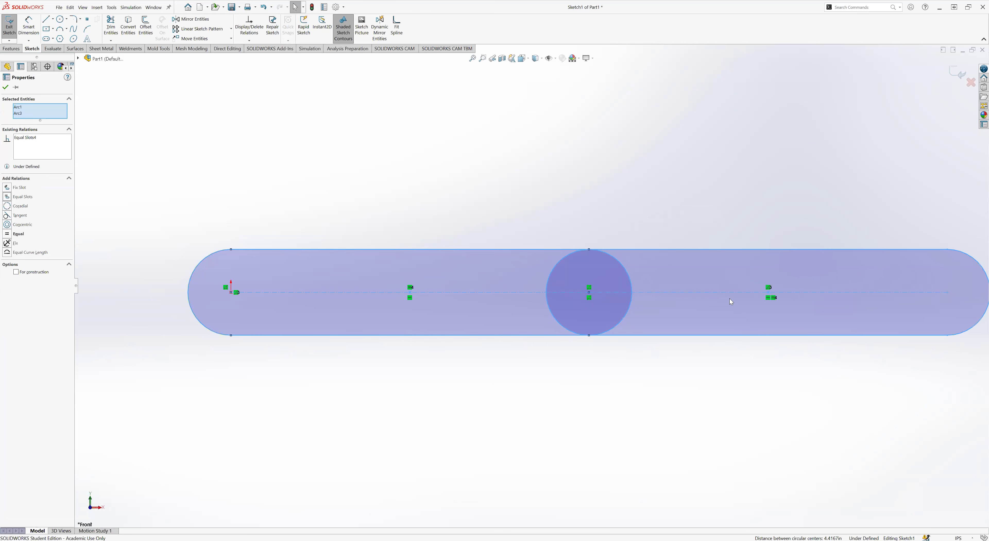
pyautogui.press('Escape')
# Dimension the first slot with a 0.5 in end radius and a 5 in distance between its end centers
pyautogui.scroll(4, 729, 298)
pyautogui.moveTo(752, 284)
pyautogui.mouseDown()
pyautogui.moveTo(780, 285)
pyautogui.moveTo(743, 286)
pyautogui.moveTo(761, 286)
pyautogui.moveTo(758, 298)
pyautogui.mouseUp()
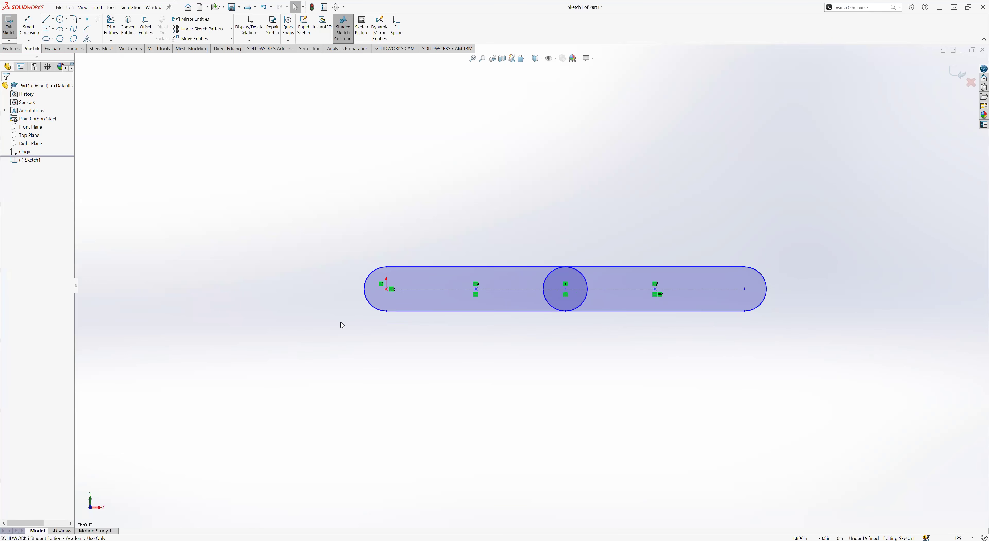
pyautogui.click(28, 26)
pyautogui.click(363, 265)
pyautogui.click(320, 245)
pyautogui.click(391, 413)
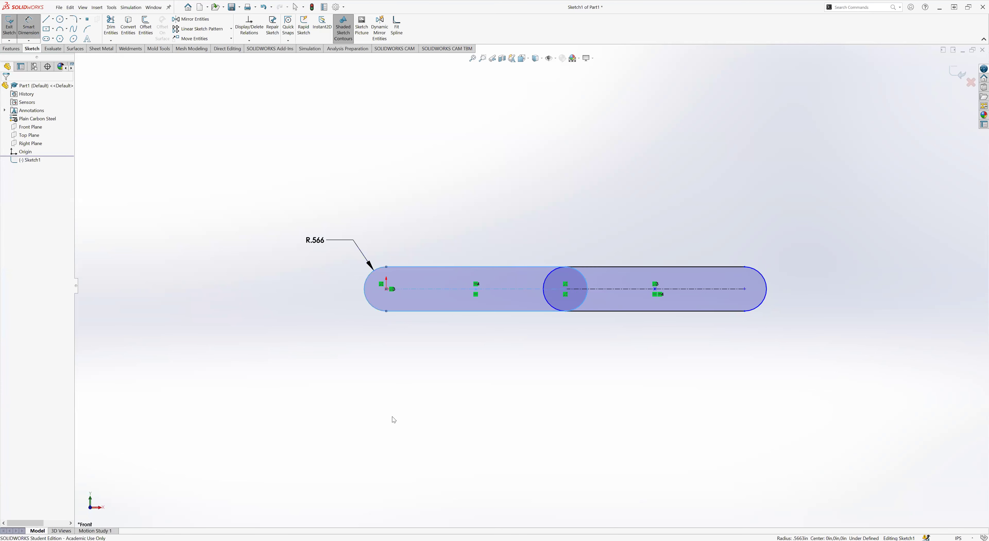
pyautogui.press('BackSpace')
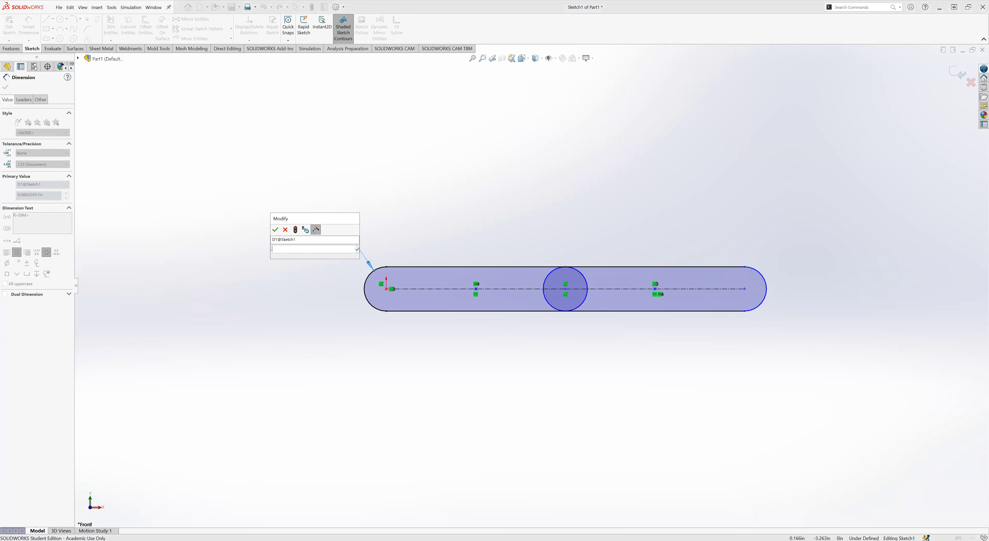
pyautogui.write('.5')
pyautogui.press('Return')
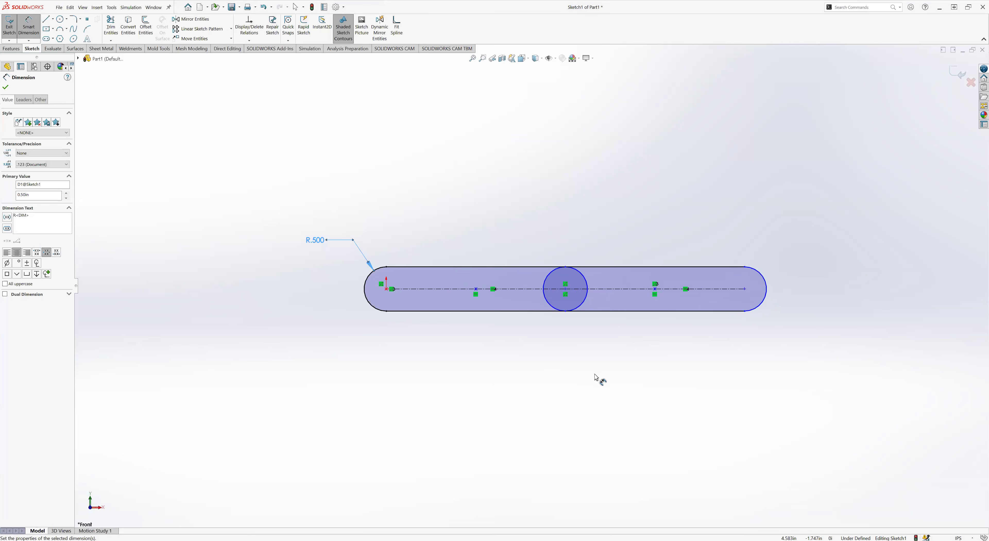
pyautogui.click(440, 290)
pyautogui.click(471, 193)
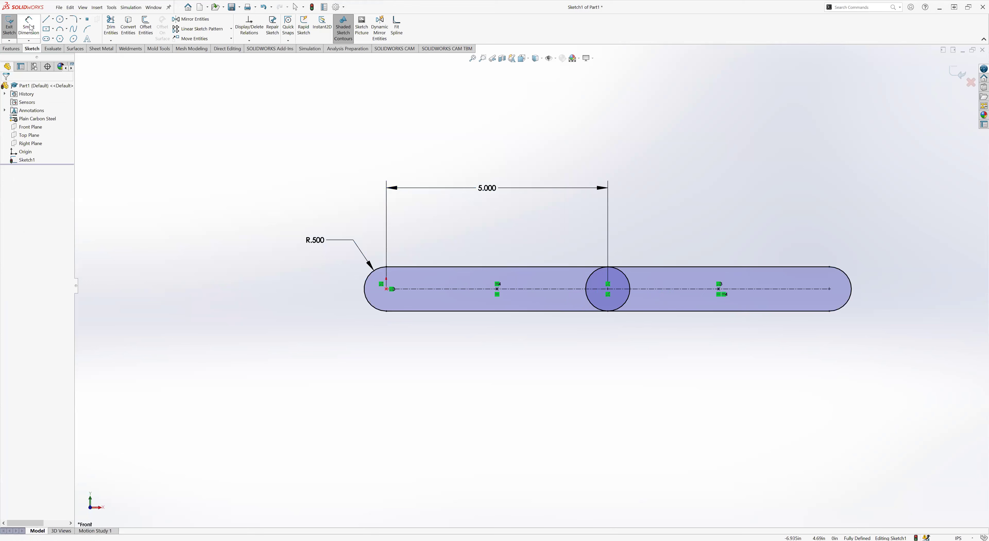
pyautogui.click(59, 19)
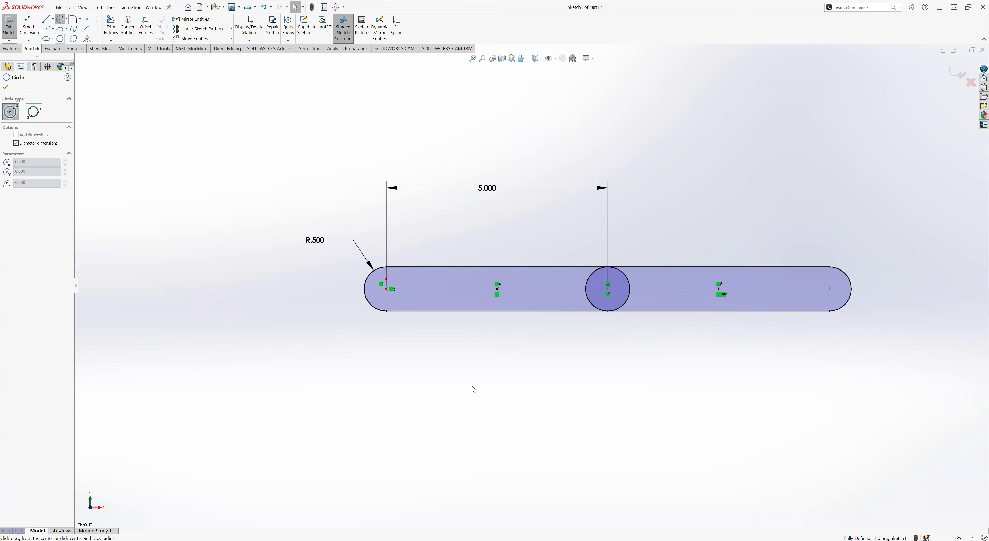
pyautogui.click(386, 289)
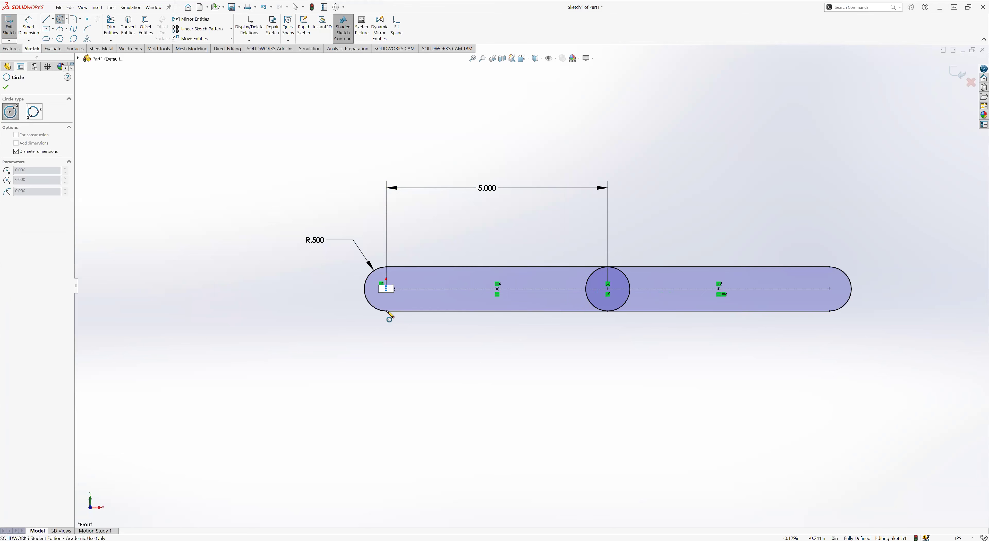
pyautogui.press('Escape')
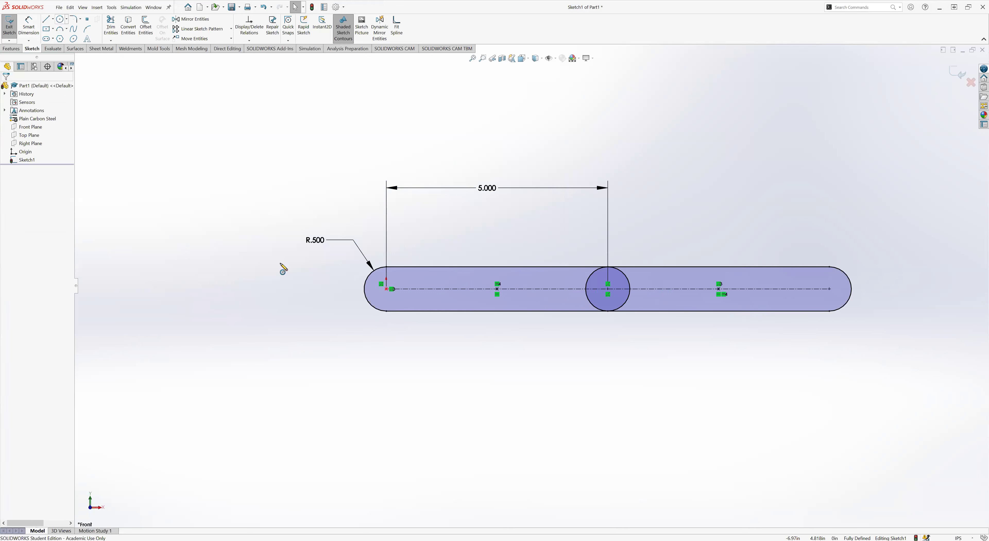
# Sketch a circle about 0.3 in in diameter centered on the origin, inside the first slot's end
pyautogui.moveTo(282, 265); pyautogui.dragTo(346, 274, button='right')
pyautogui.scroll(-2, 438, 288)
pyautogui.click(439, 291)
pyautogui.click(447, 301)
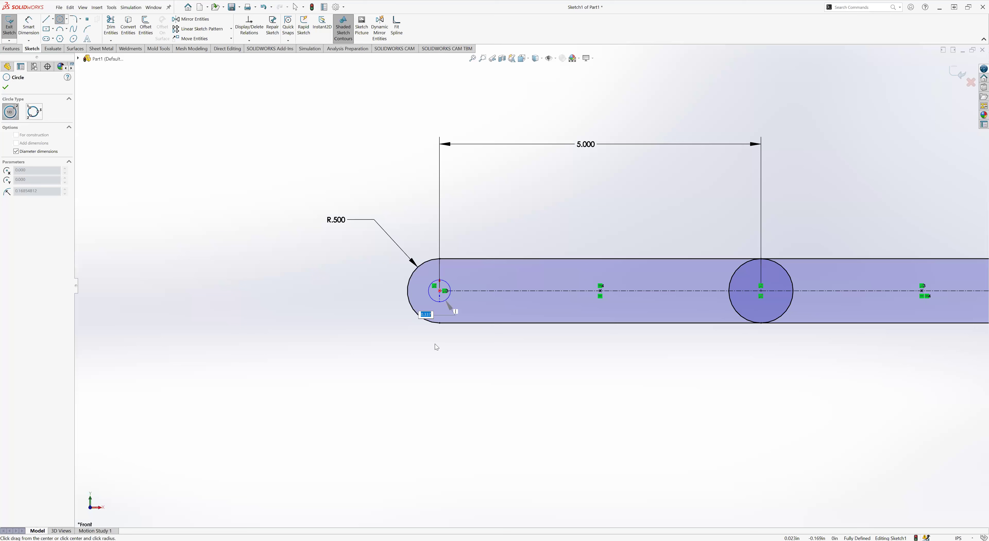
pyautogui.press('Escape')
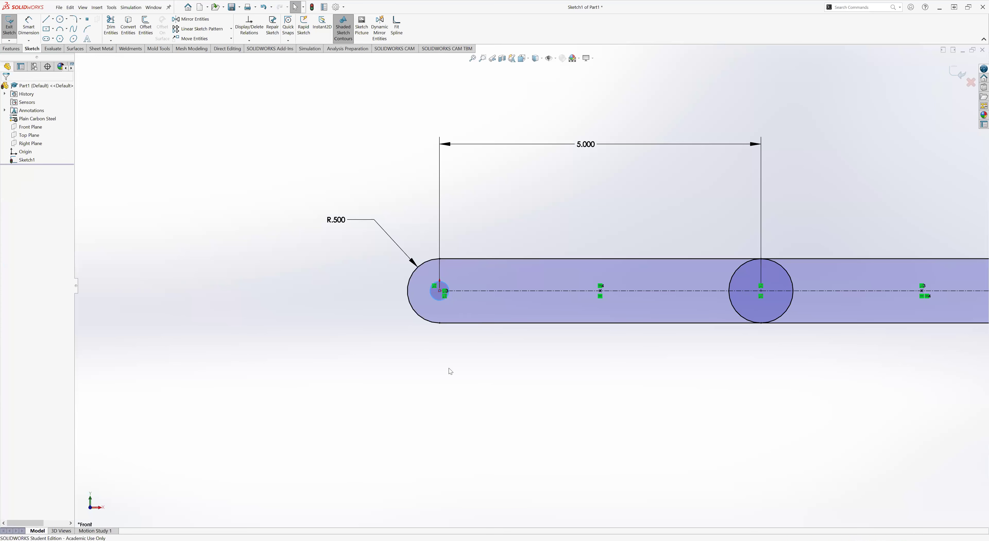
pyautogui.click(437, 363)
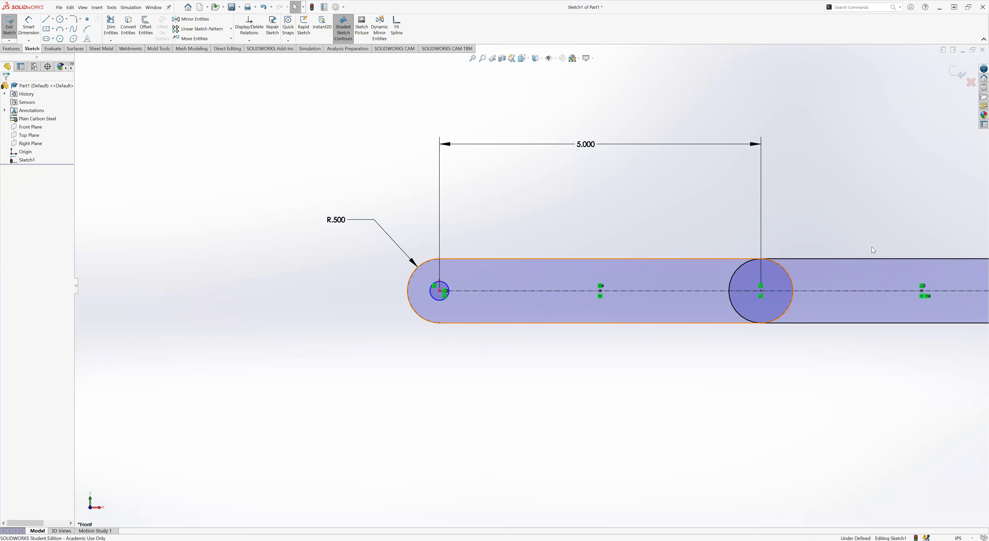
# Sketch a circle about 0.34 in in diameter at the slots' shared center and another small one at the second slot's far end center
pyautogui.scroll(2, 872, 247)
pyautogui.click(60, 19)
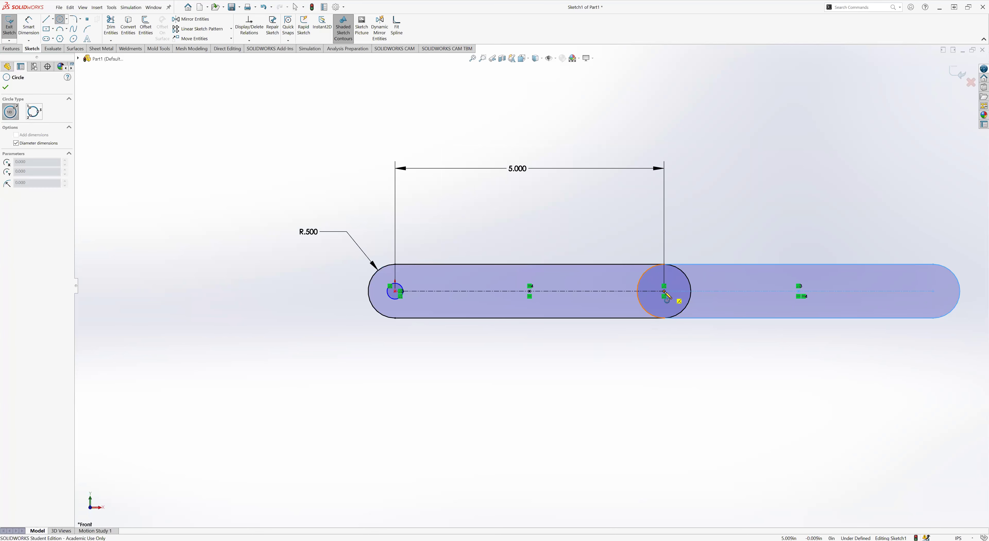
pyautogui.moveTo(663, 290); pyautogui.dragTo(673, 291)
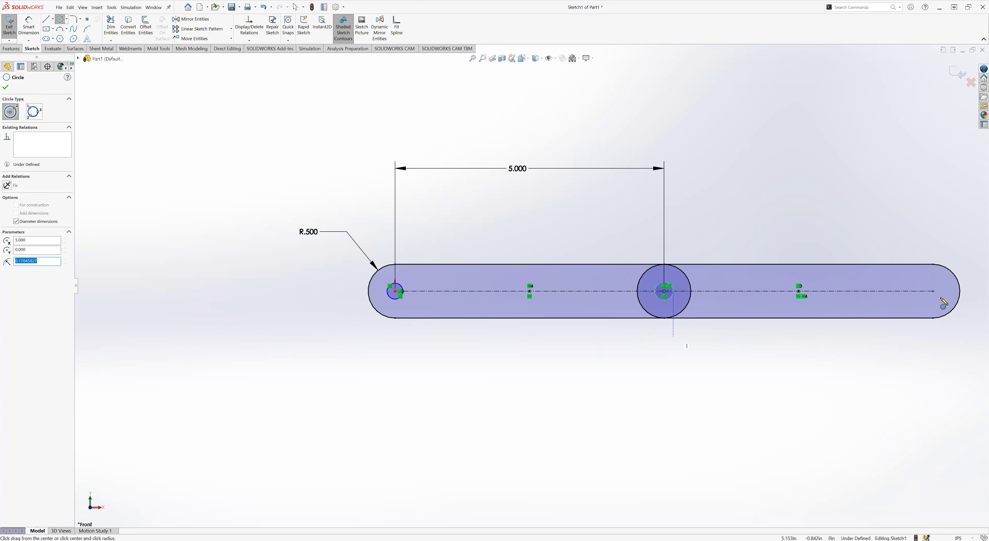
pyautogui.moveTo(933, 291); pyautogui.dragTo(941, 299)
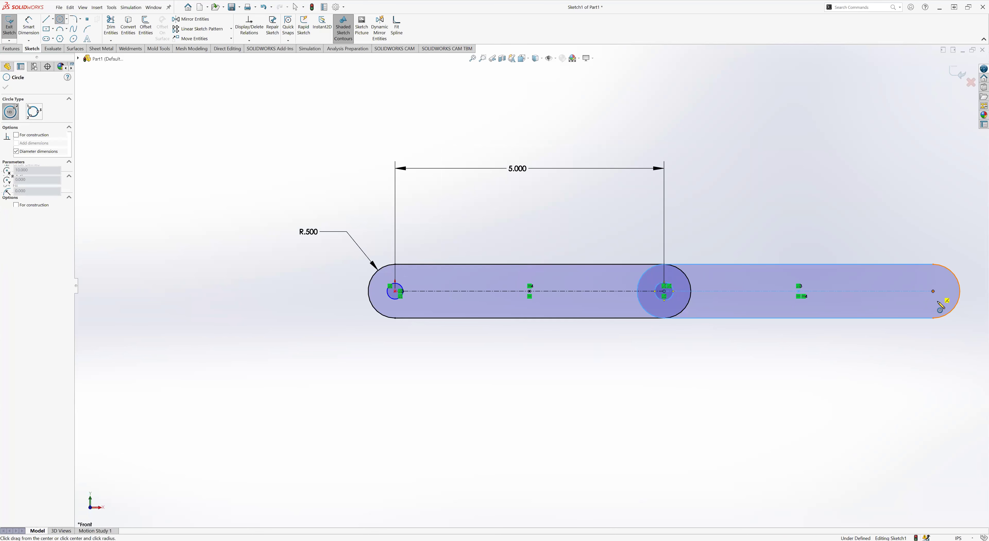
pyautogui.press('Escape')
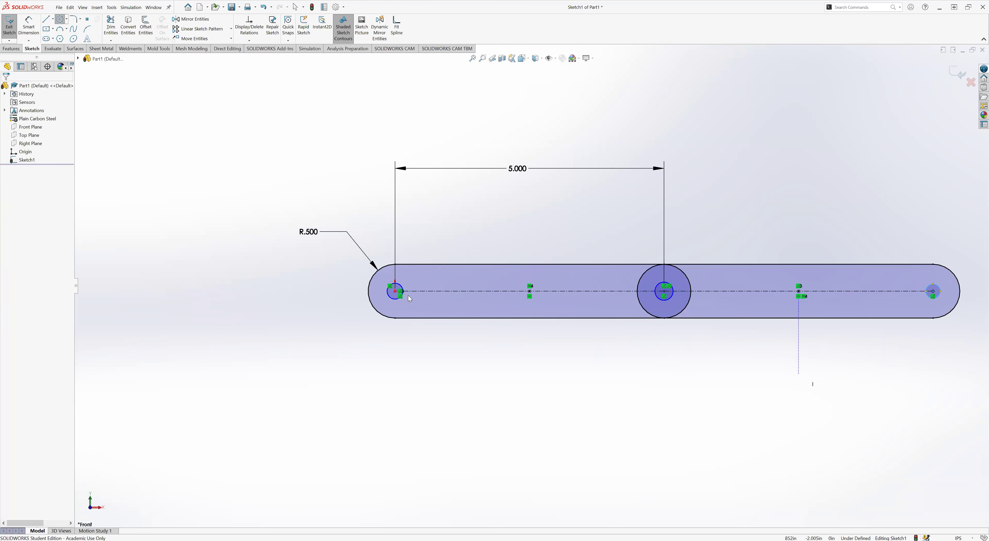
# Apply an Equal relation to the three small hole circles
pyautogui.click(675, 289)
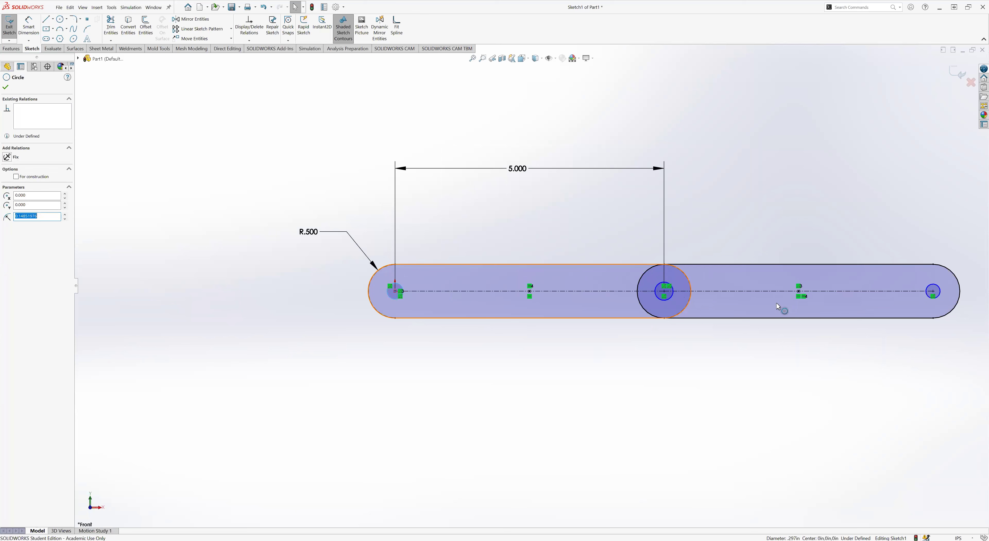
pyautogui.keyDown('ctrl'); pyautogui.click(939, 287); pyautogui.keyUp('ctrl')
pyautogui.keyDown('ctrl'); pyautogui.click(940, 285); pyautogui.keyUp('ctrl')
pyautogui.click(918, 261)
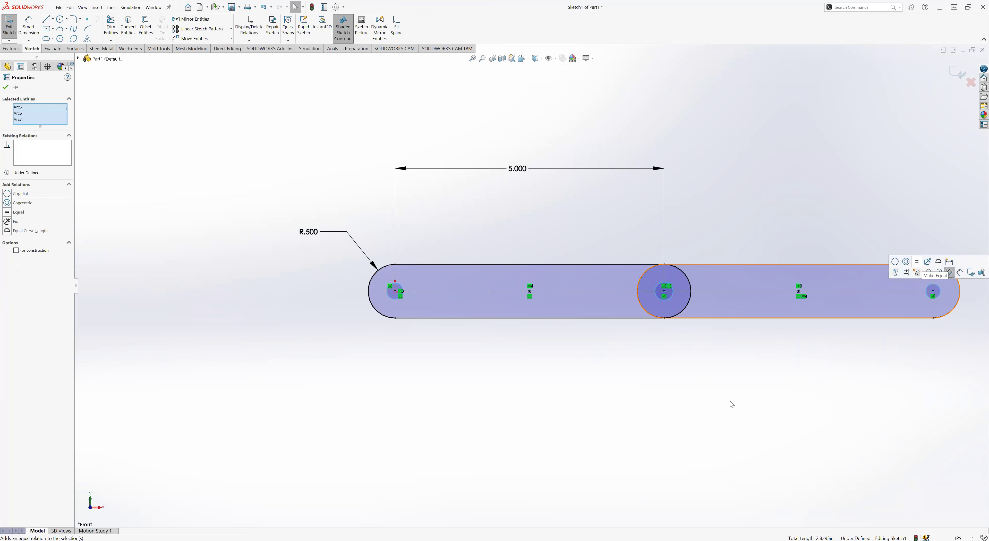
# Dimension the hole circle at the origin with a diameter of 0.25 in
pyautogui.click(29, 26)
pyautogui.click(300, 338)
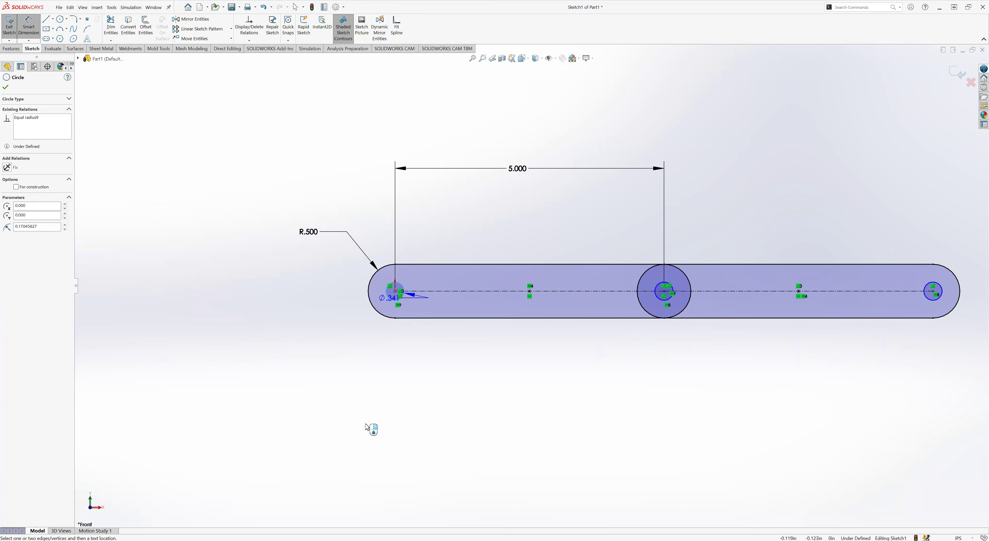
pyautogui.write('.')
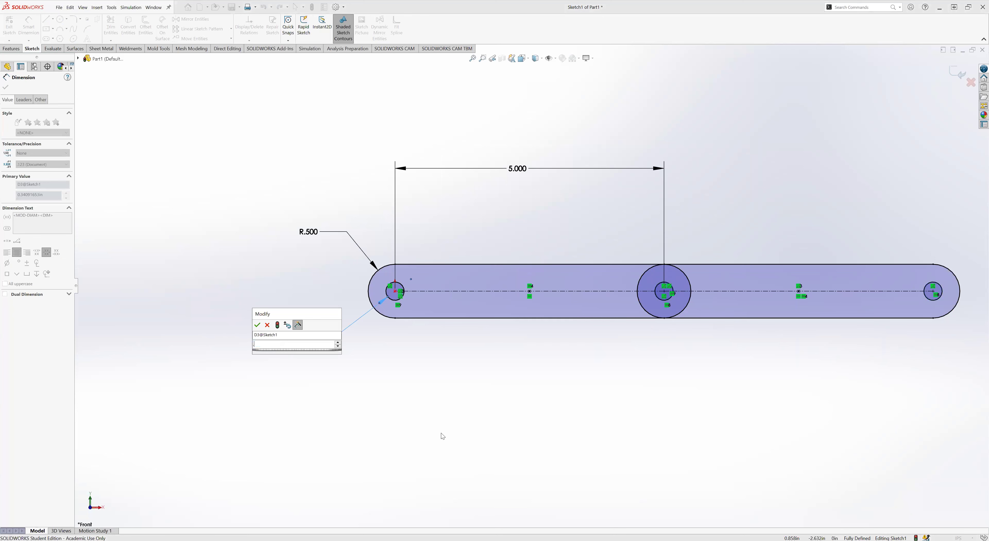
pyautogui.write('25')
pyautogui.press('Return')
# Change the diameter of the hole circle at the origin to 0.375 in
pyautogui.doubleClick(302, 332)
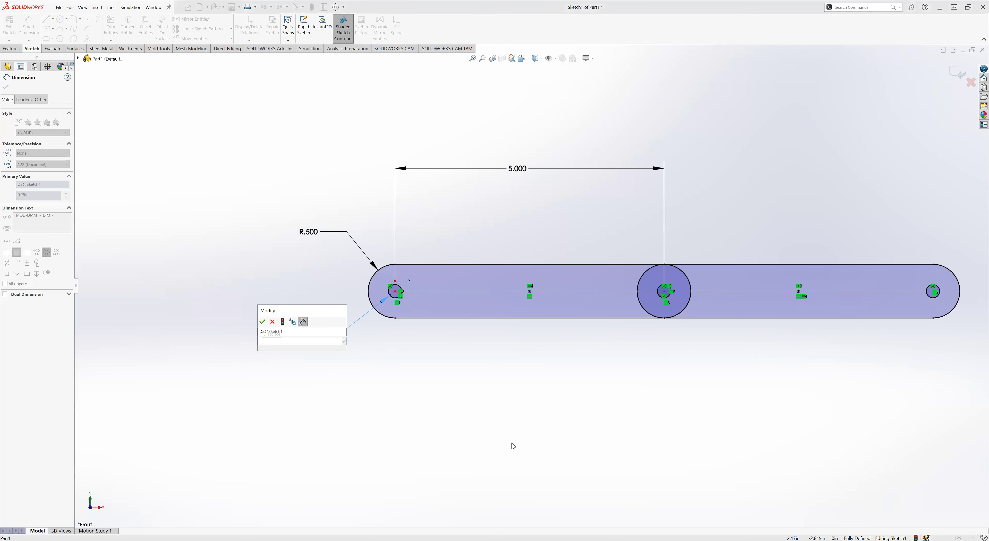
pyautogui.write('.375')
pyautogui.press('Return')
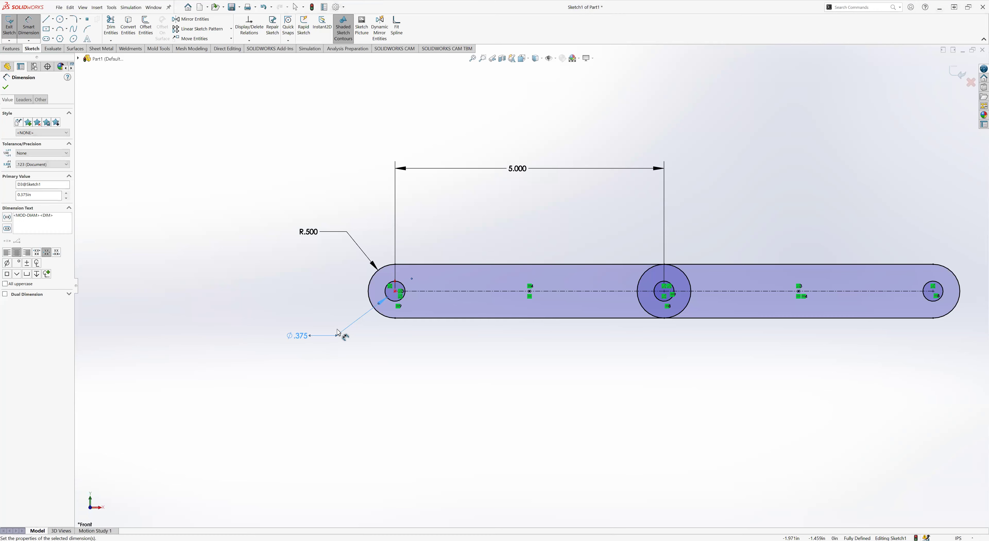
# Start a Boss-Extrude of the slot sketch, selecting the first slot's body region and the middle overlap ring, excluding the holes, as contours
pyautogui.scroll(4, 292, 389)
pyautogui.moveTo(88, 150); pyautogui.dragTo(52, 73, button='middle')
pyautogui.click(11, 48)
pyautogui.click(11, 33)
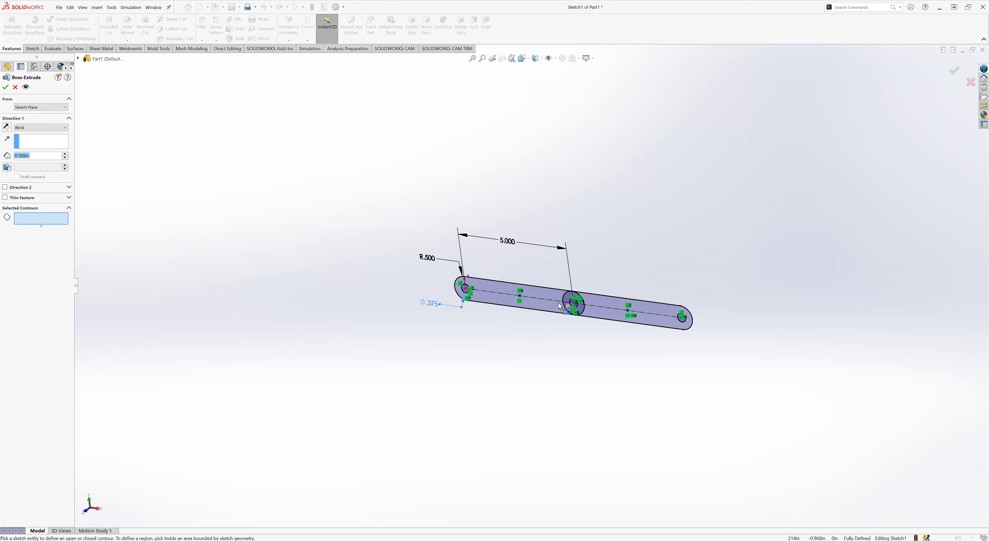
pyautogui.scroll(-5, 539, 304)
pyautogui.click(378, 256)
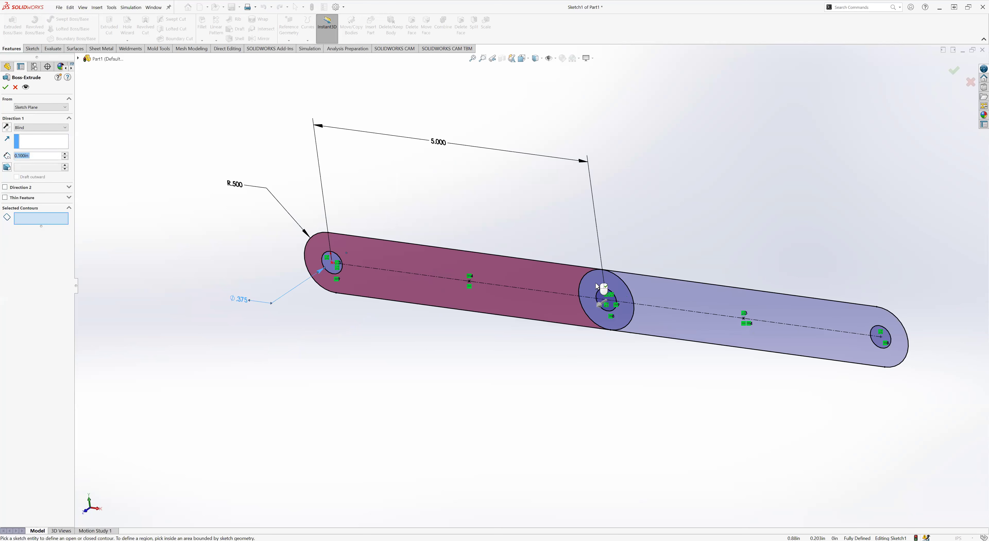
pyautogui.click(594, 282)
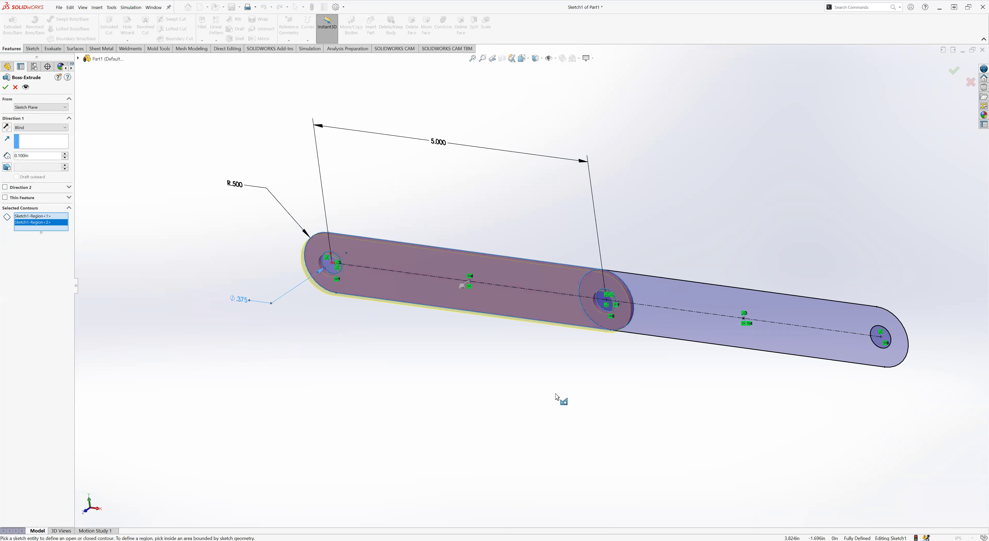
# Set the first link's blind extrusion depth to 0.375 in and complete the extrusion
pyautogui.scroll(1, 532, 345)
pyautogui.moveTo(43, 153)
pyautogui.mouseDown()
pyautogui.moveTo(0, 154)
pyautogui.moveTo(7, 157)
pyautogui.mouseUp()
pyautogui.write('.')
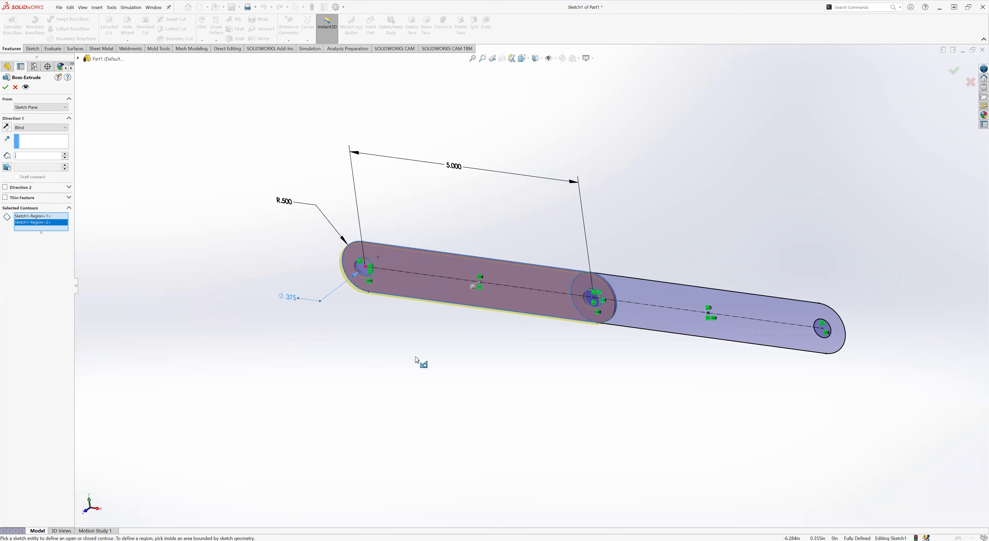
pyautogui.write('375in')
pyautogui.press('Return')
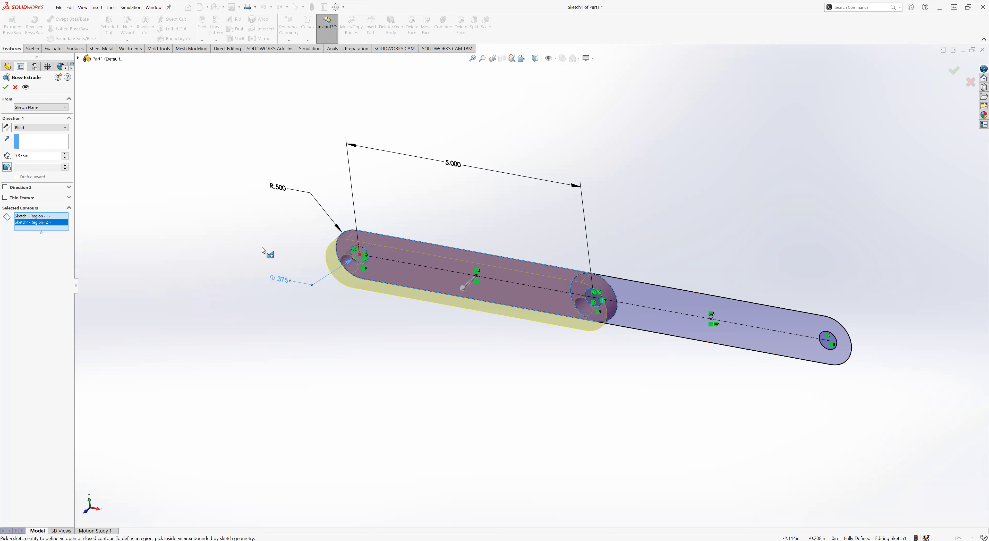
pyautogui.click(5, 88)
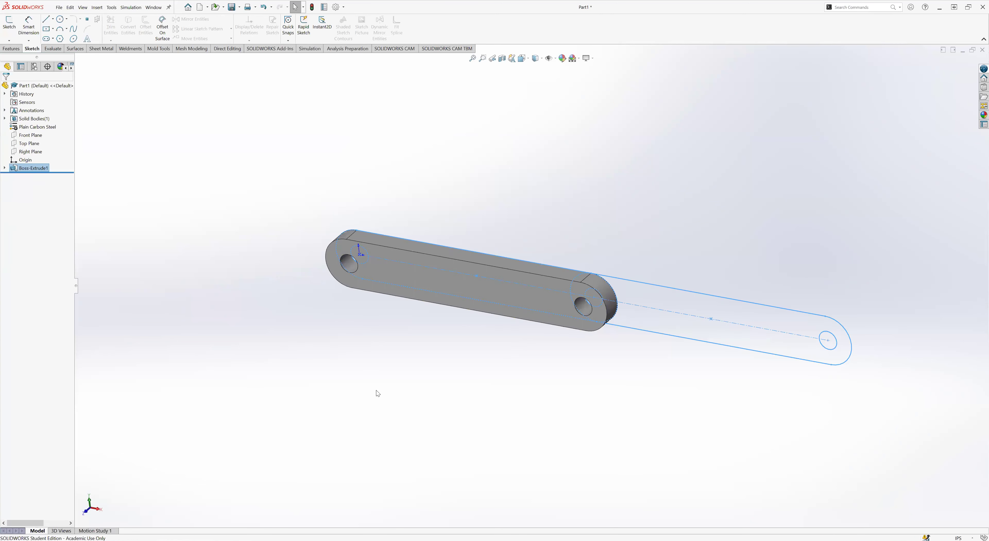
# Start a second Boss-Extrude from the same sketch, using only the second slot's body region and the middle overlap ring as contours
pyautogui.click(5, 168)
pyautogui.click(34, 175)
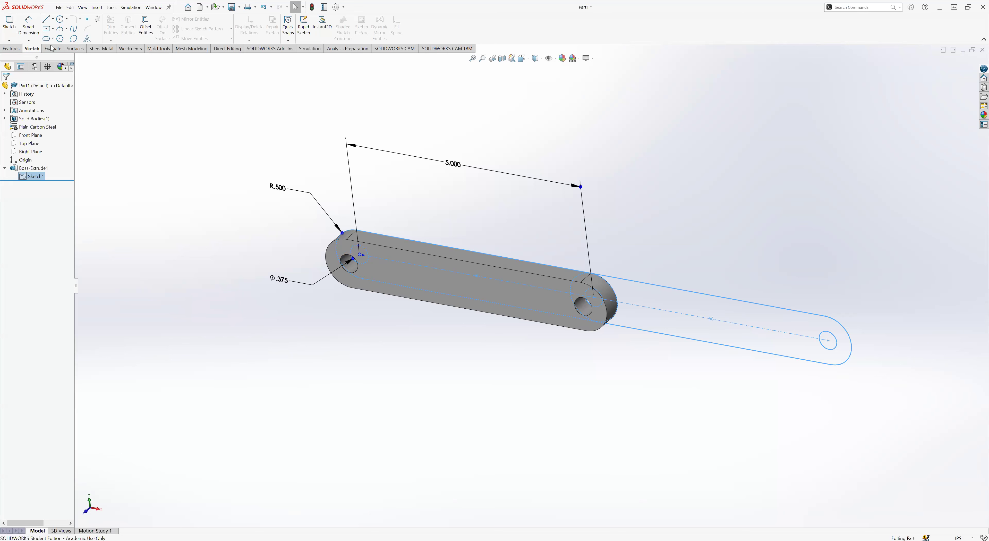
pyautogui.click(13, 48)
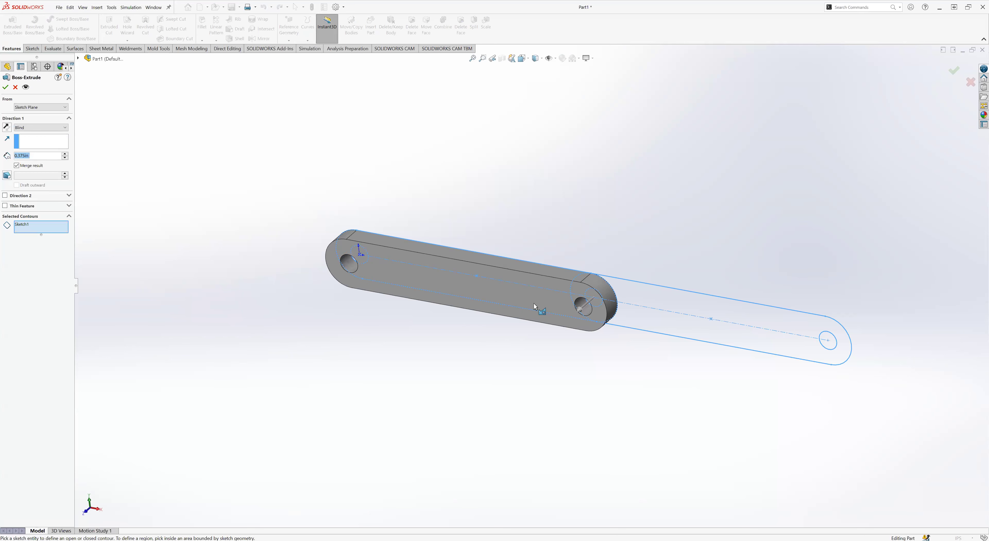
pyautogui.click(576, 288)
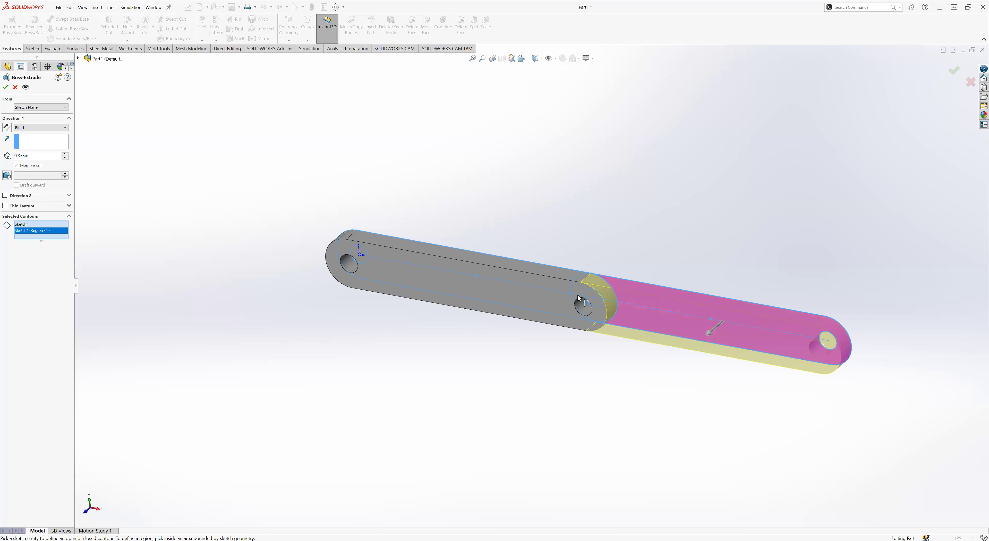
pyautogui.click(576, 290)
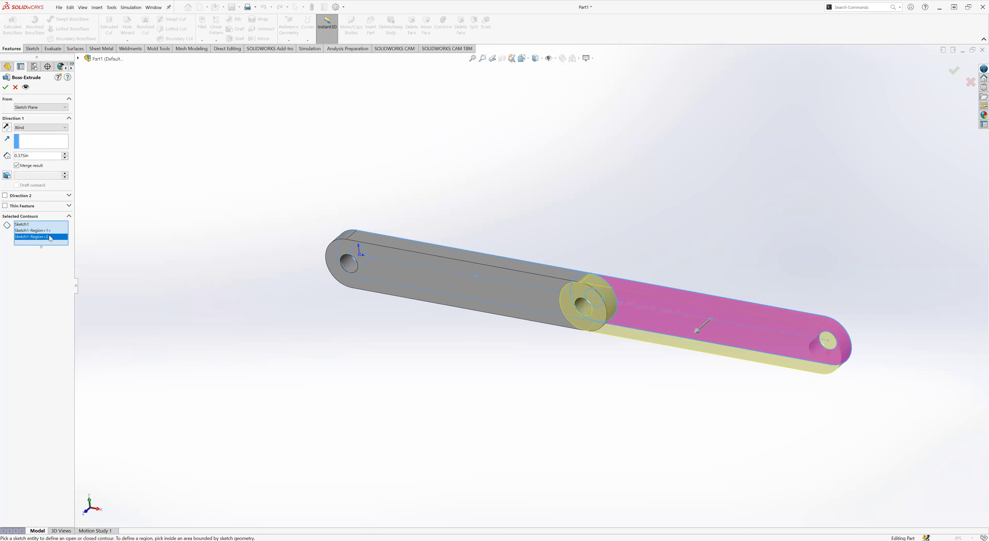
pyautogui.click(22, 225)
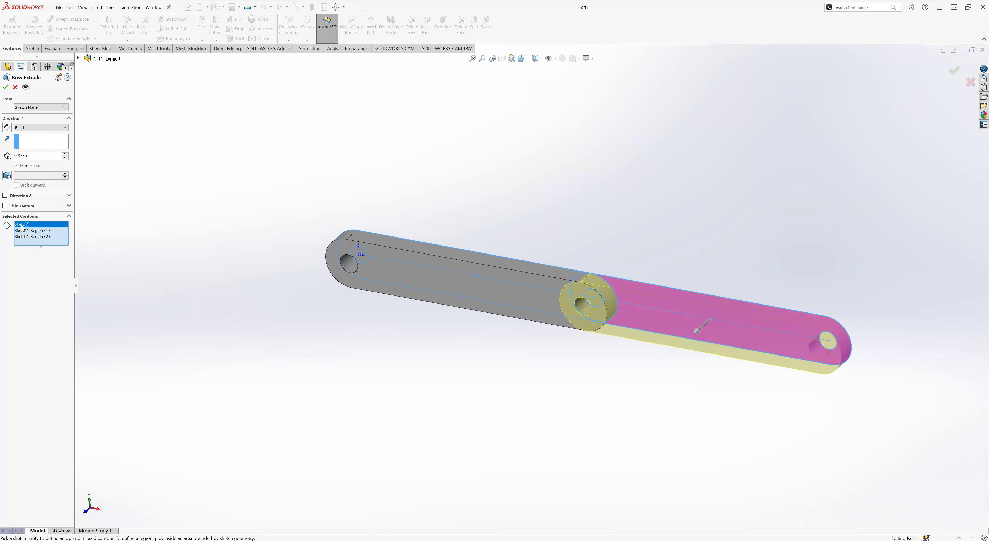
pyautogui.press('Delete')
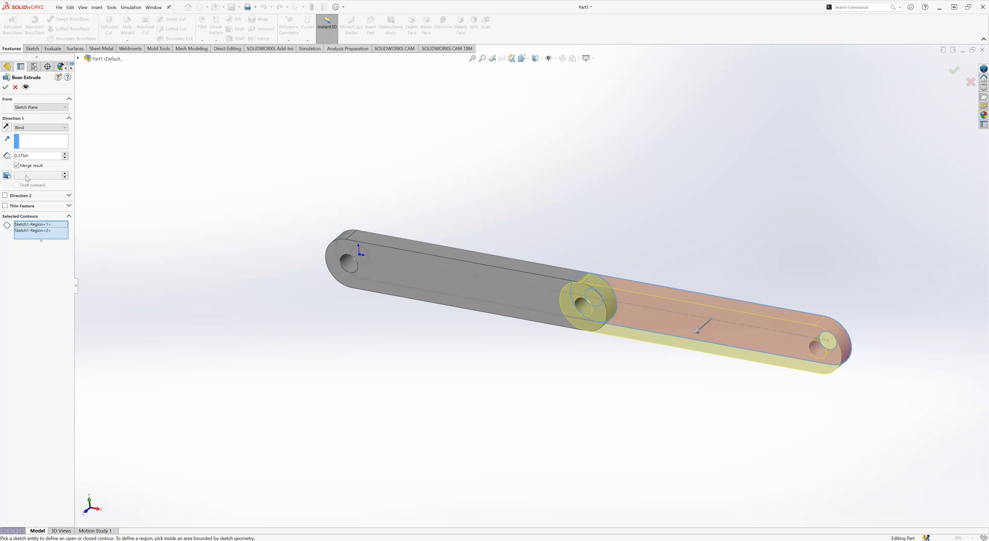
# Reverse the second link's extrusion direction, turn off Merge result, and complete it as a separate body
pyautogui.click(7, 128)
pyautogui.moveTo(399, 315); pyautogui.dragTo(642, 259, button='middle')
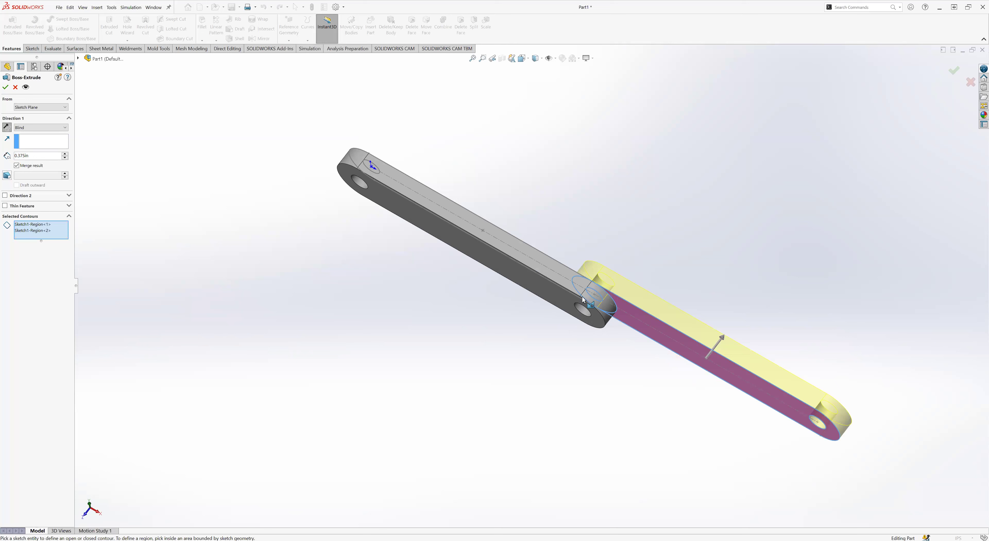
pyautogui.click(17, 166)
pyautogui.moveTo(349, 219); pyautogui.dragTo(369, 224, button='middle')
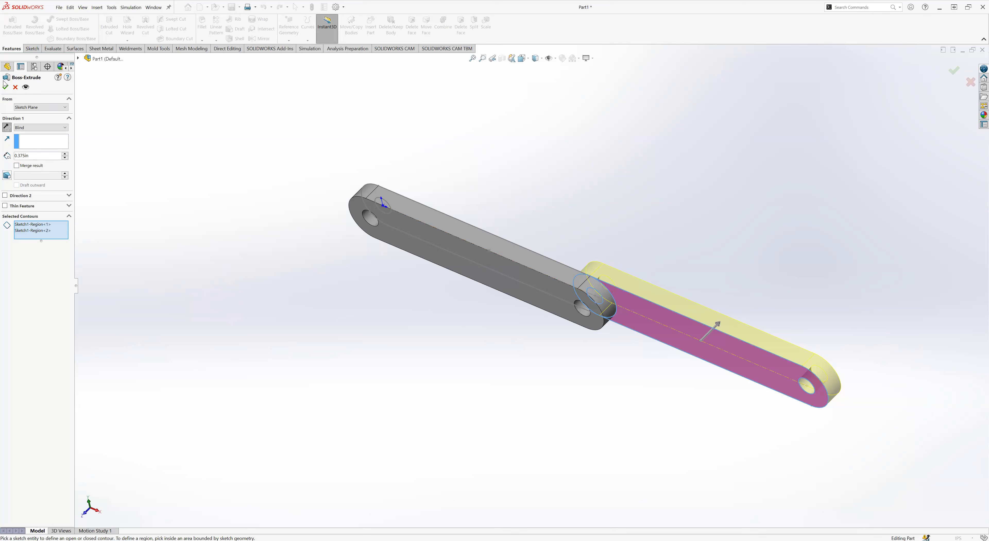
pyautogui.press('Return')
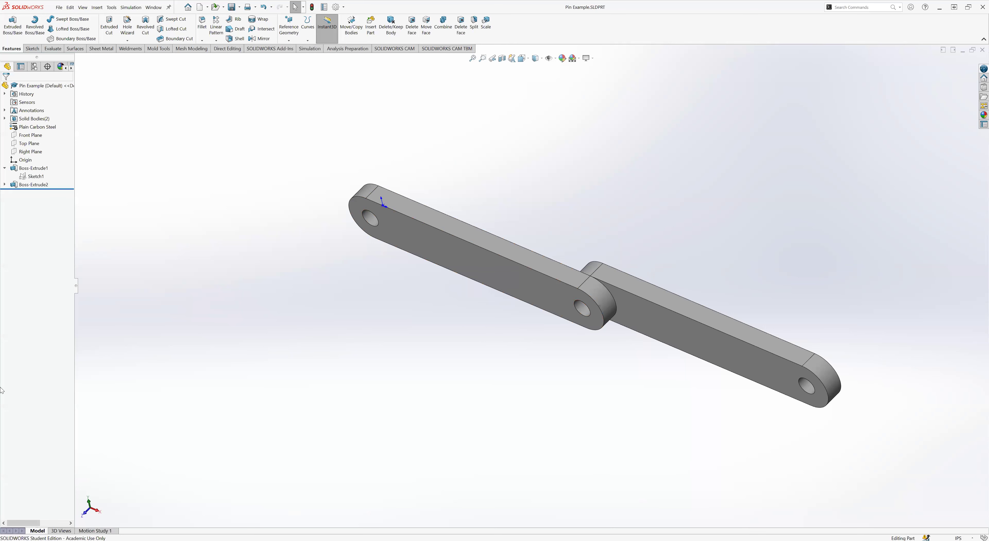
# Reopen the second link's extrusion to check its settings, accept it, and save the part
pyautogui.click(34, 184)
pyautogui.click(23, 163)
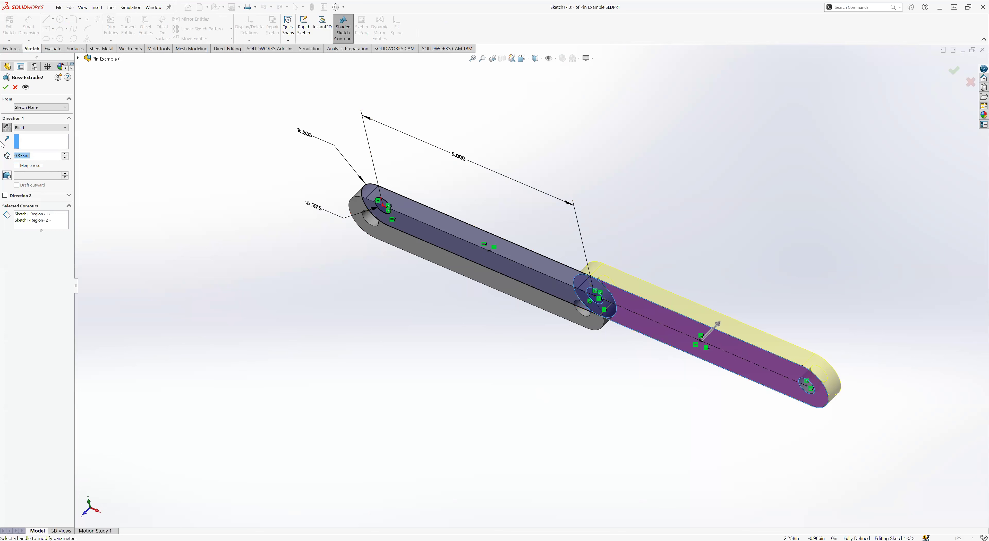
pyautogui.click(6, 87)
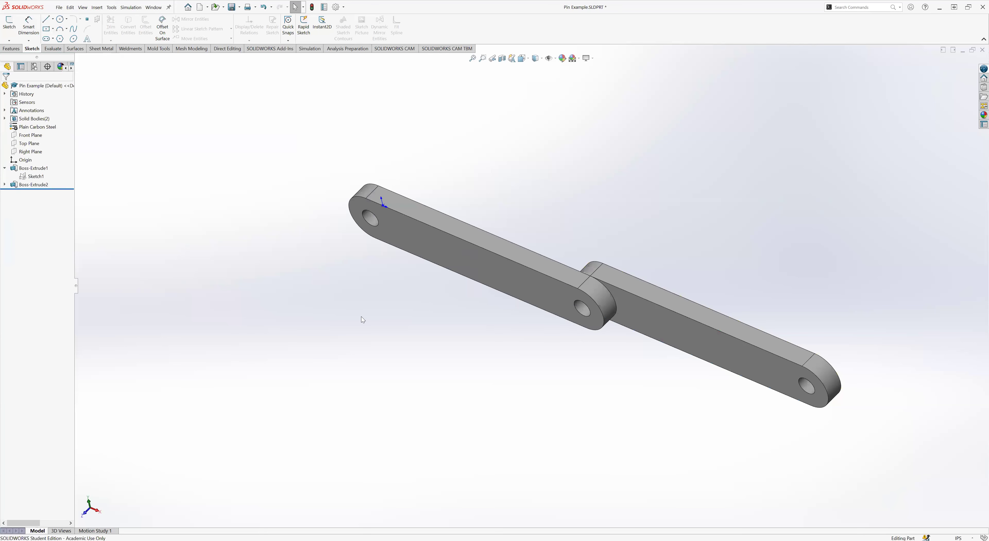
pyautogui.hotkey('ctrl', 's')
# Create a new static simulation study for the part
pyautogui.click(9, 50)
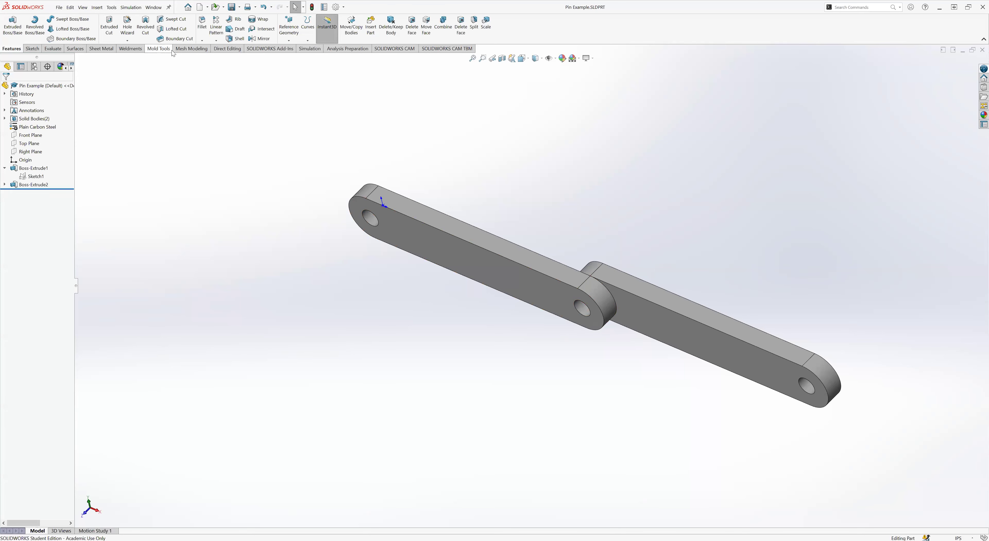
pyautogui.click(304, 50)
pyautogui.click(8, 26)
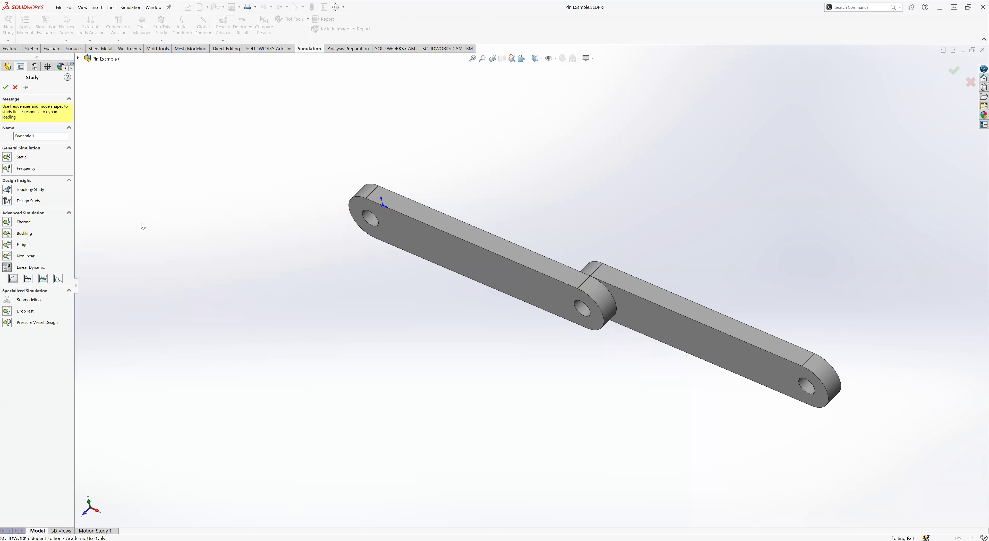
pyautogui.click(7, 157)
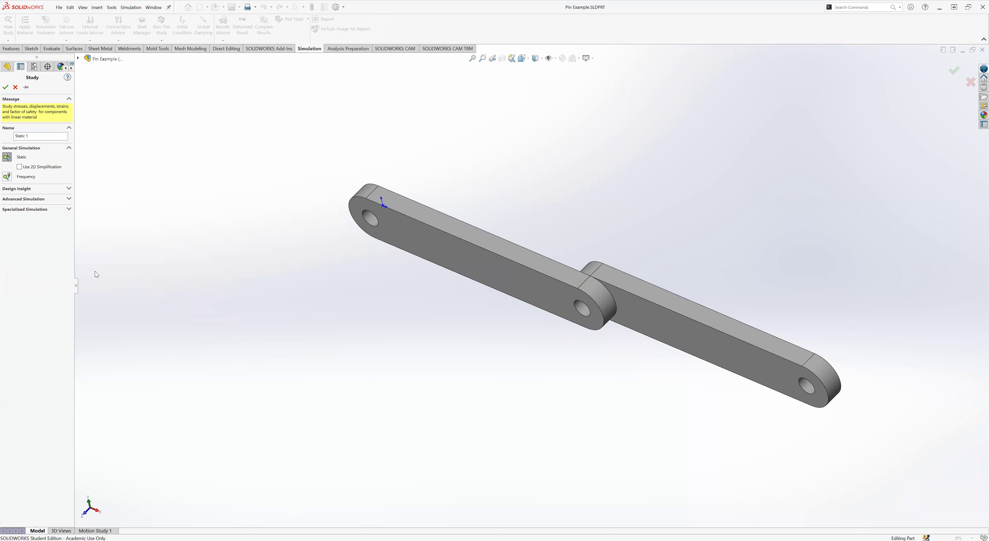
pyautogui.click(6, 87)
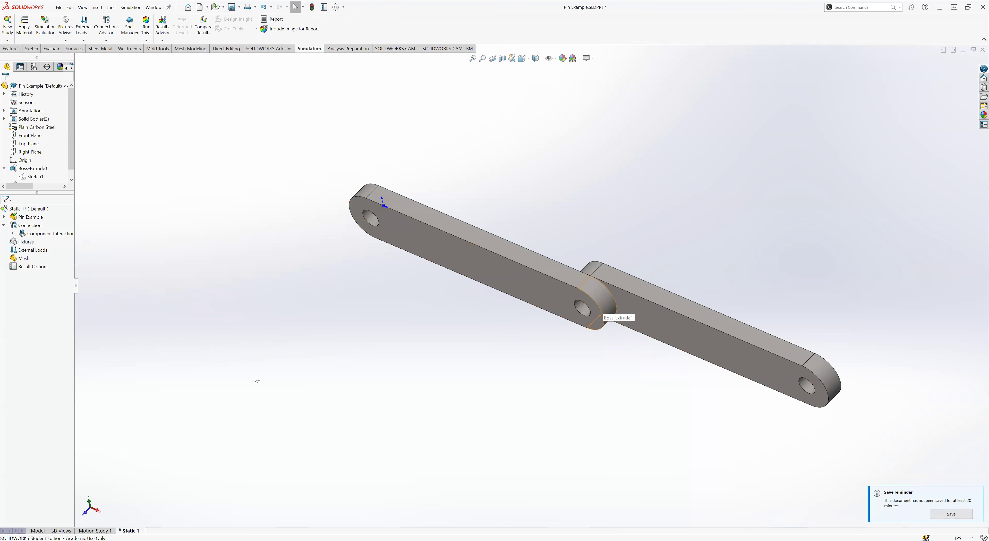
# Change the study's global component interaction type to Contact
pyautogui.click(12, 234)
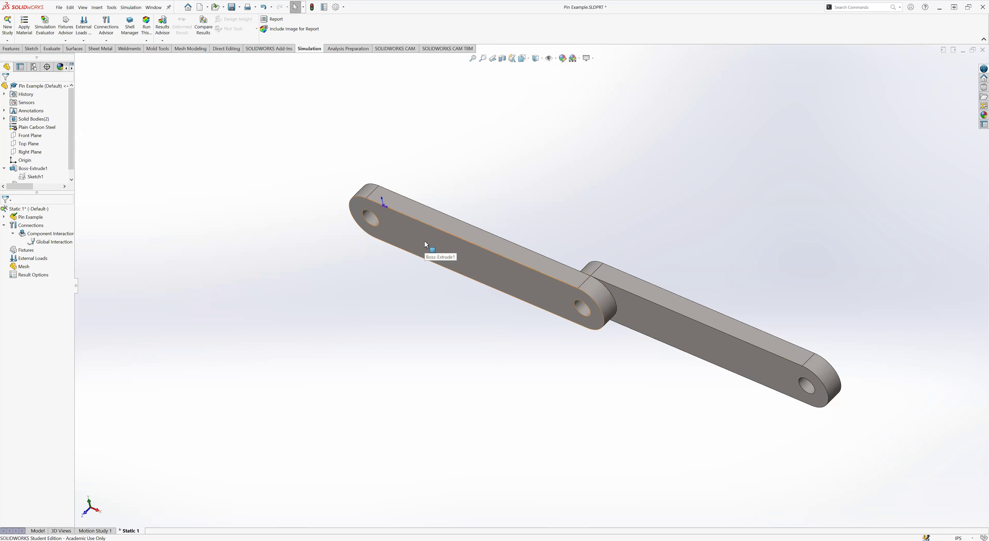
pyautogui.rightClick(50, 243)
pyautogui.click(75, 248)
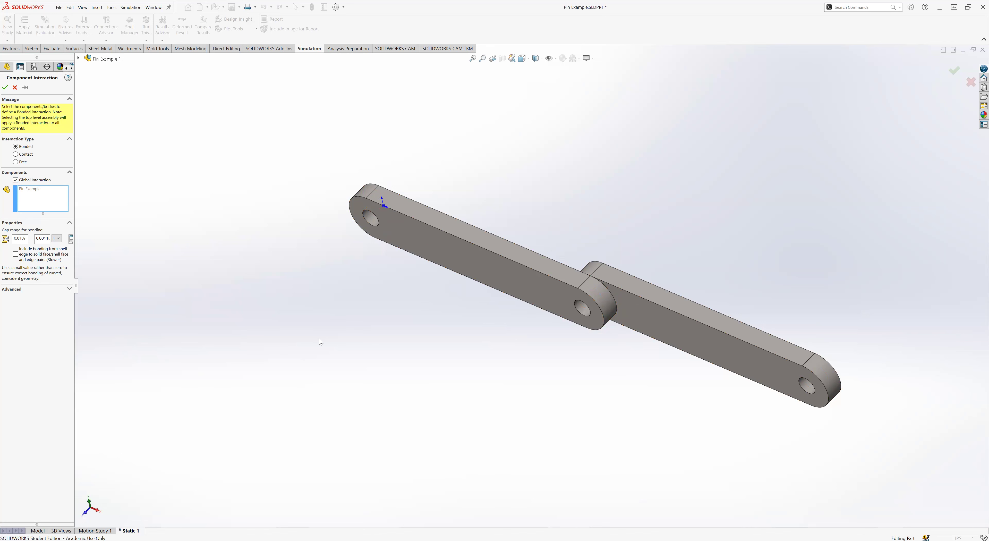
pyautogui.click(15, 155)
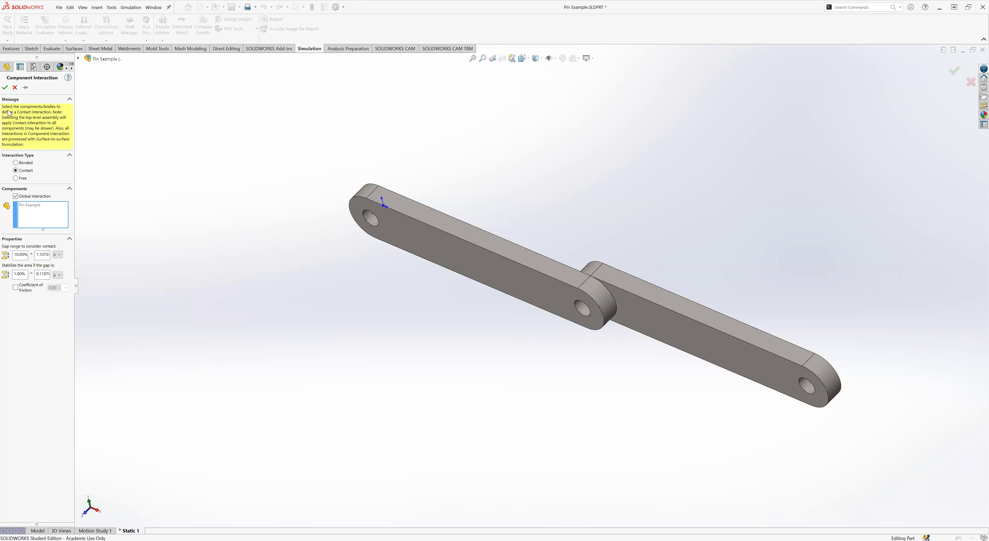
pyautogui.click(4, 88)
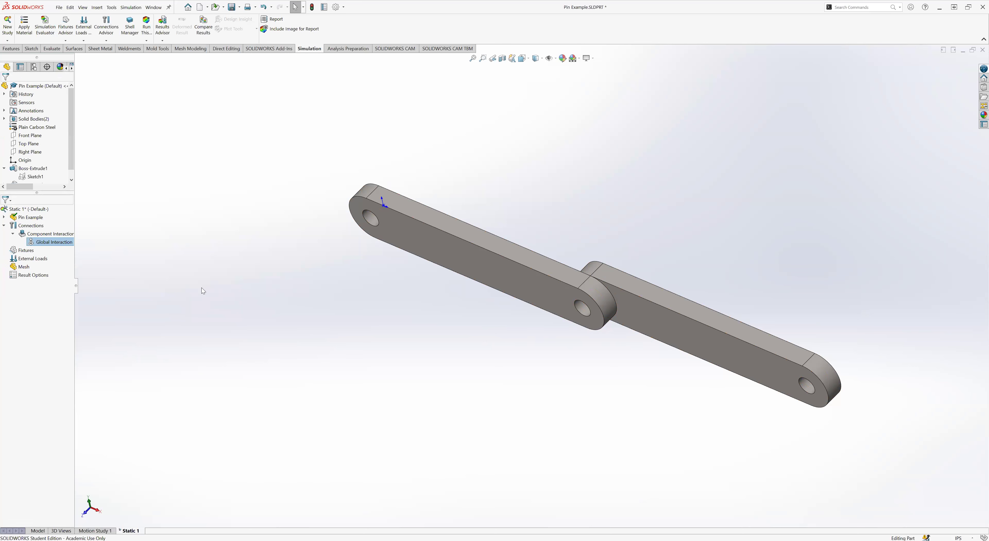
pyautogui.click(390, 407)
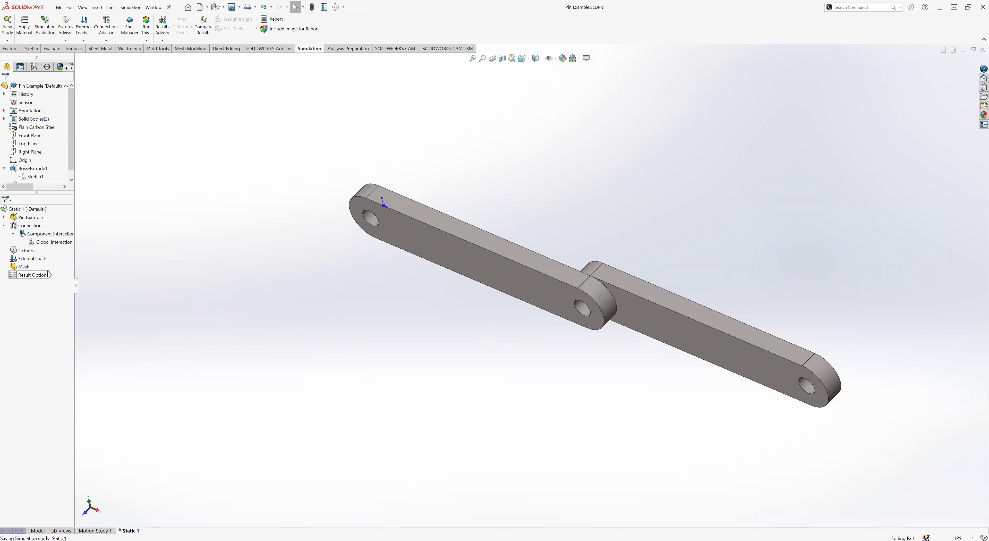
# Apply a Fixed Geometry fixture to the inner face of the first link's hole at the origin end
pyautogui.click(25, 250)
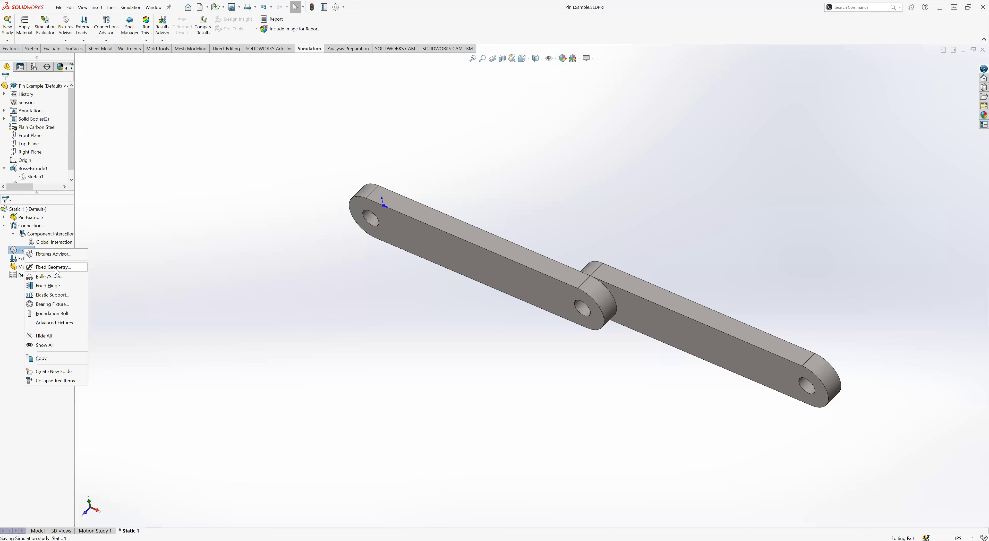
pyautogui.click(56, 269)
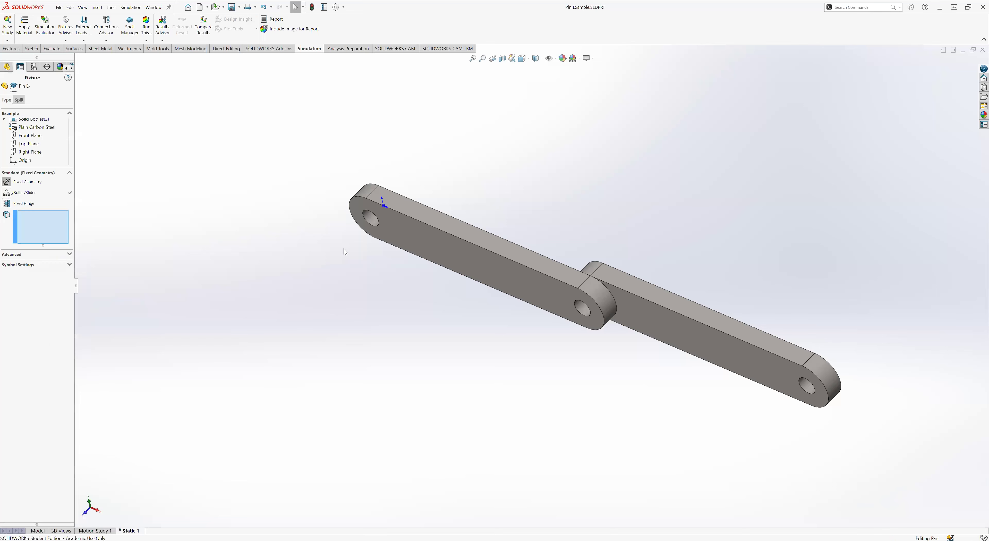
pyautogui.click(372, 220)
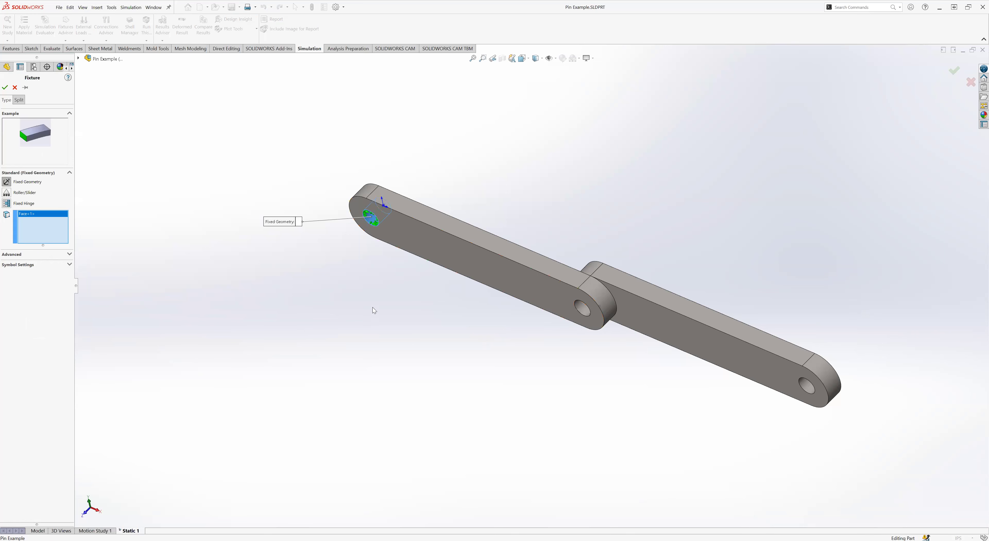
pyautogui.moveTo(372, 307); pyautogui.dragTo(350, 281, button='middle')
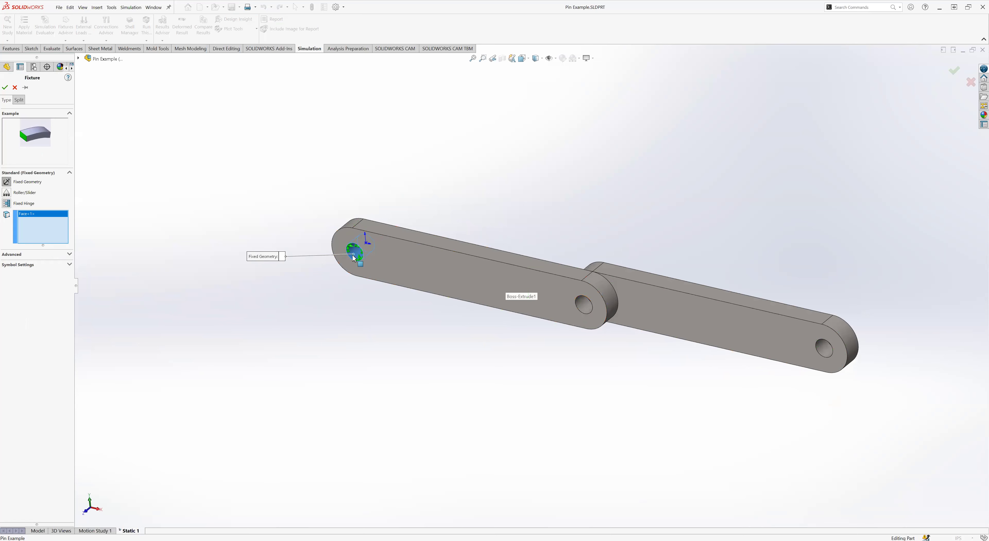
pyautogui.click(5, 88)
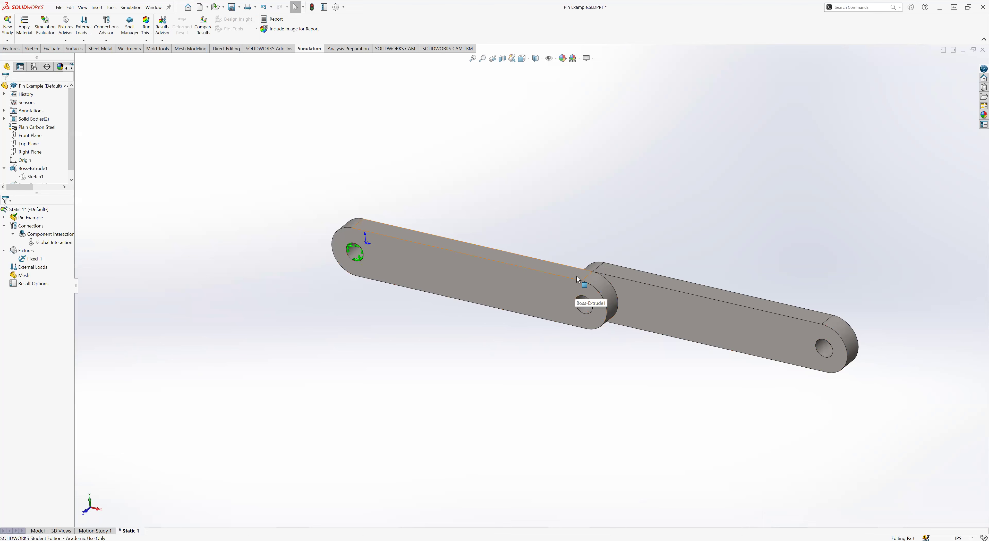
# Examine the aligned middle holes where the two links overlap
pyautogui.moveTo(589, 309); pyautogui.dragTo(635, 272, button='middle')
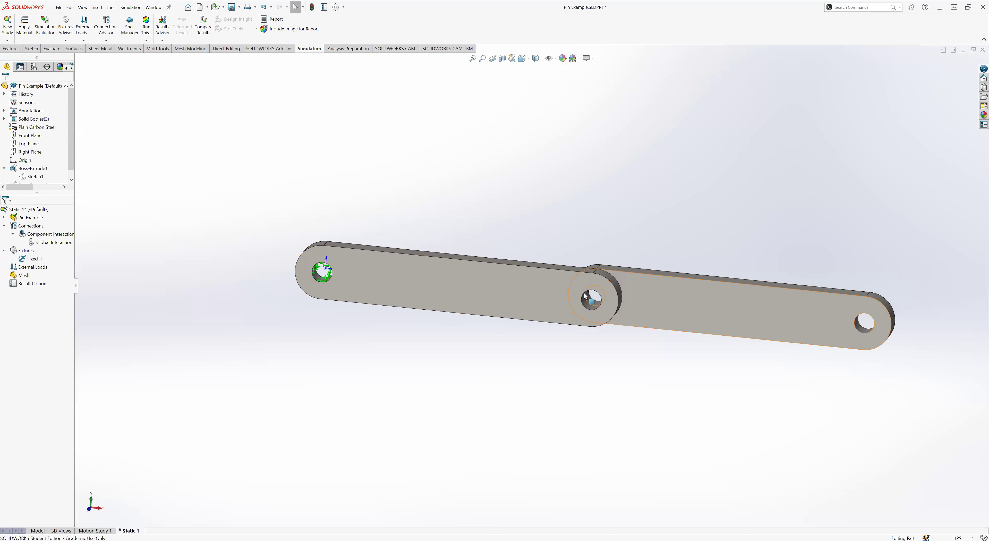
pyautogui.scroll(-3, 586, 312)
pyautogui.moveTo(583, 303); pyautogui.dragTo(561, 313, button='middle')
pyautogui.scroll(5, 576, 312)
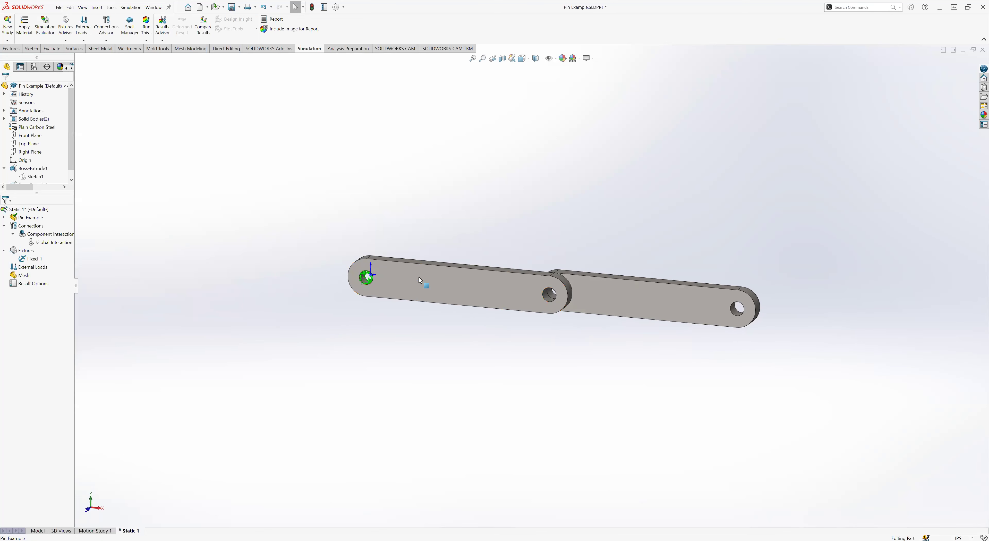
pyautogui.scroll(-3, 557, 297)
pyautogui.scroll(3, 368, 314)
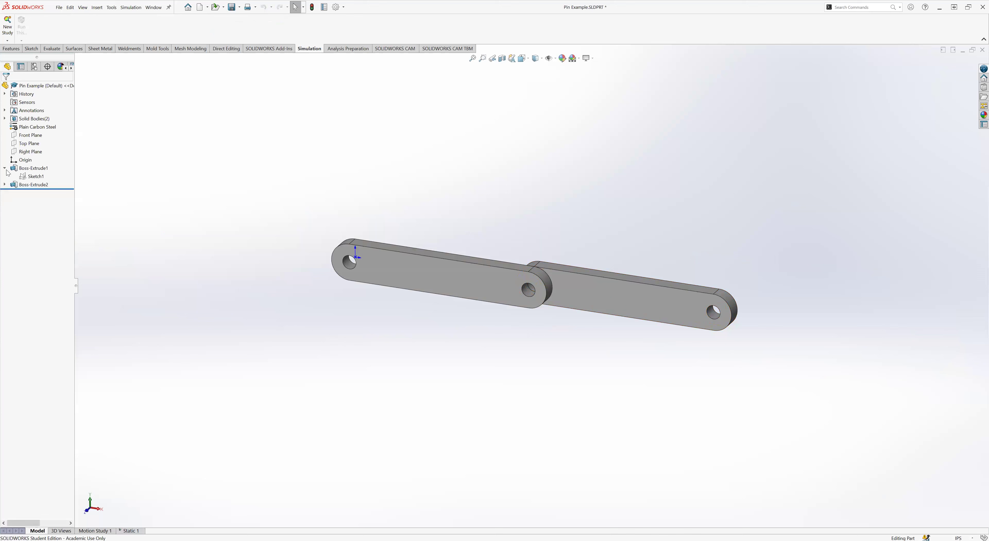
pyautogui.scroll(-4, 473, 288)
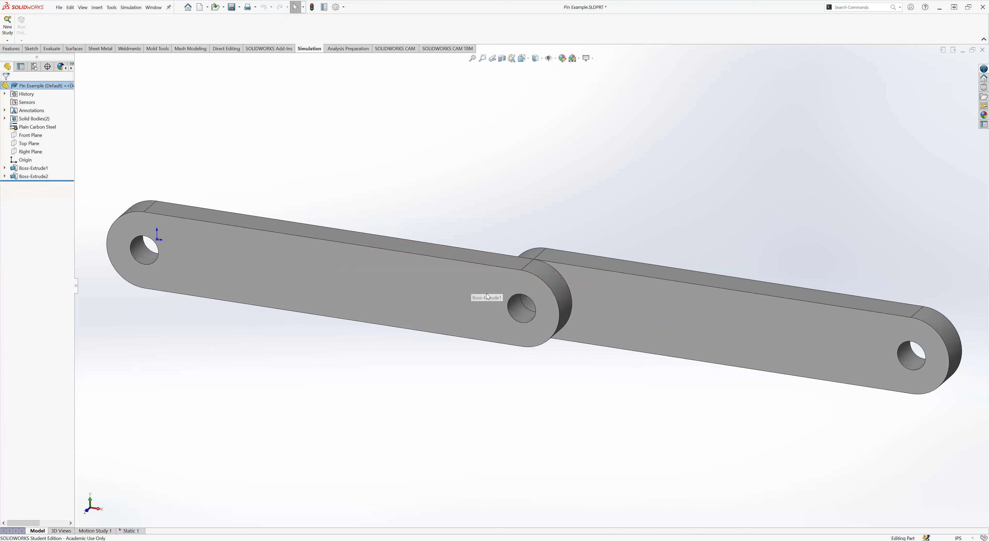
# Start a new sketch on the front face of the first link
pyautogui.click(472, 279)
pyautogui.click(501, 263)
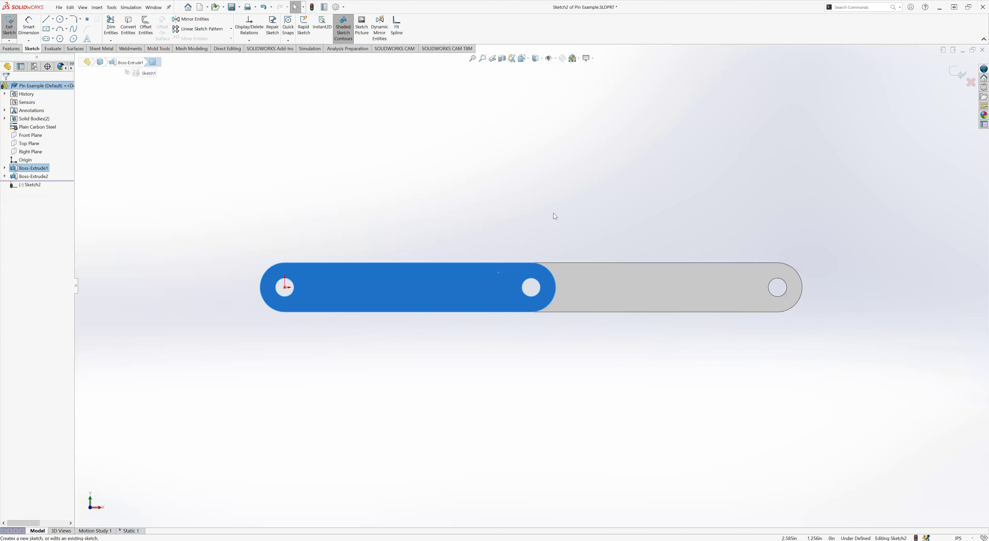
pyautogui.click(539, 228)
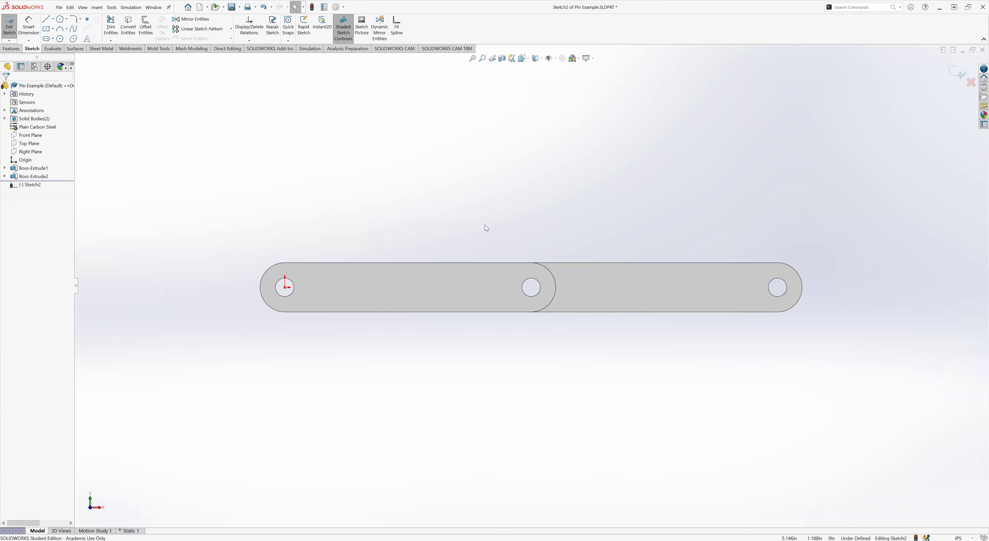
# Offset the middle hole's circular edge inward by 0.010 in to form the pin's profile
pyautogui.click(147, 27)
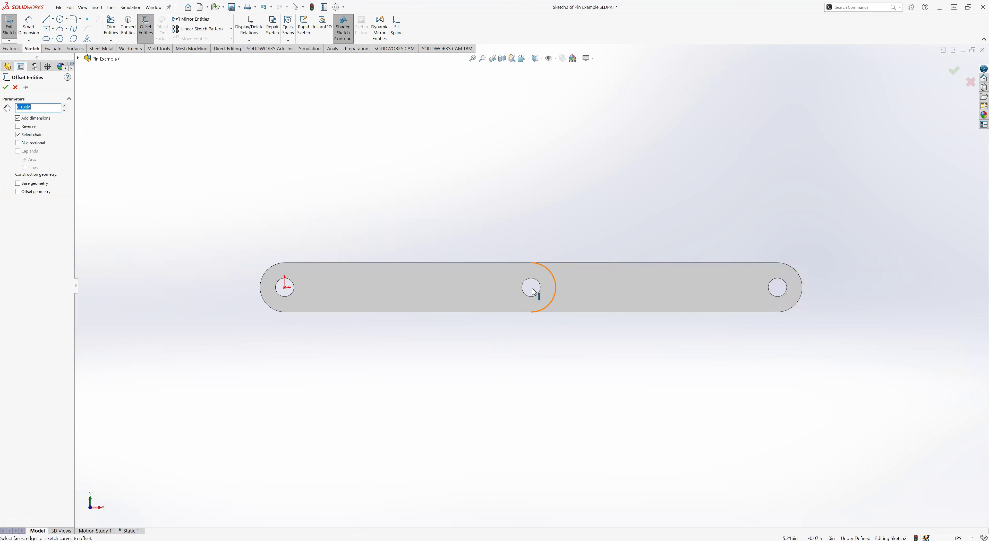
pyautogui.scroll(-3, 536, 292)
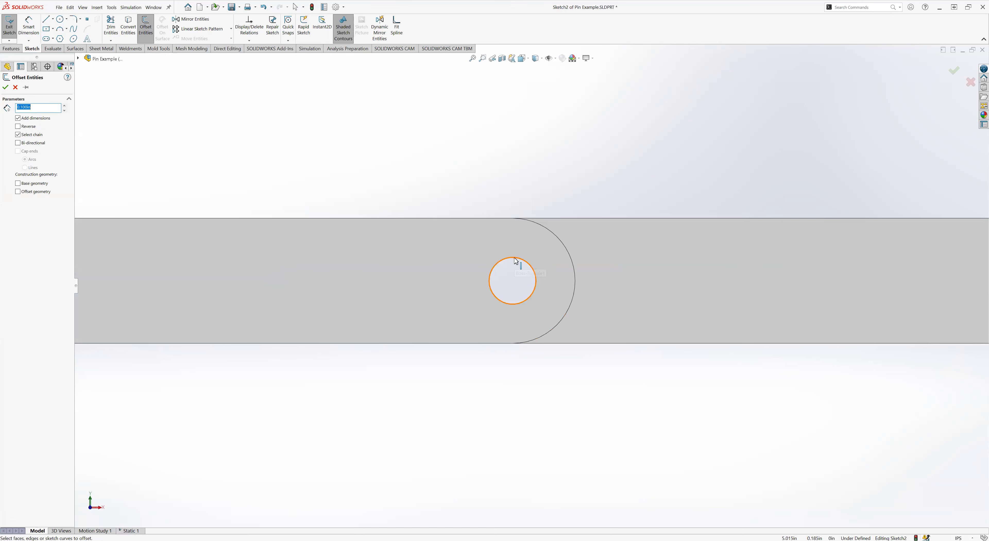
pyautogui.click(515, 261)
pyautogui.click(18, 127)
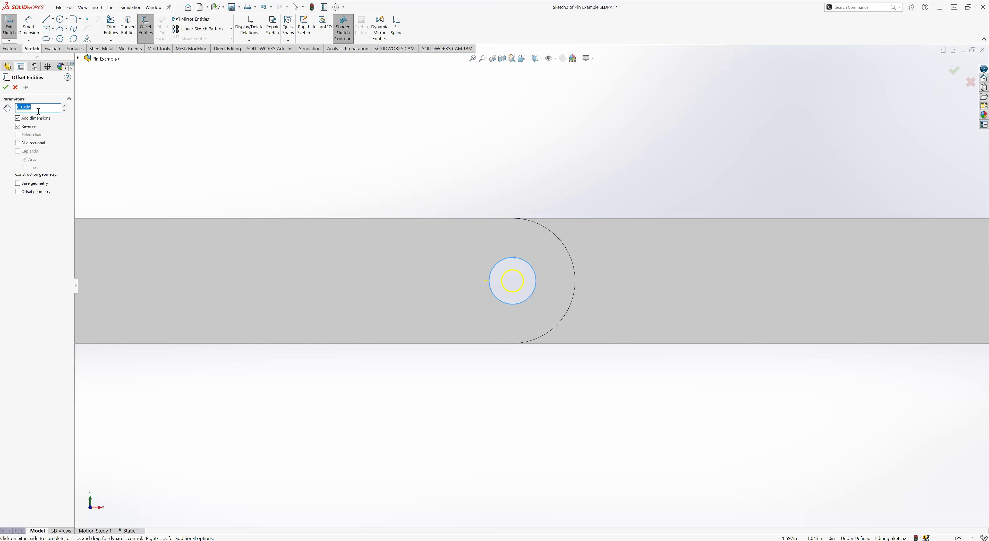
pyautogui.write('0.')
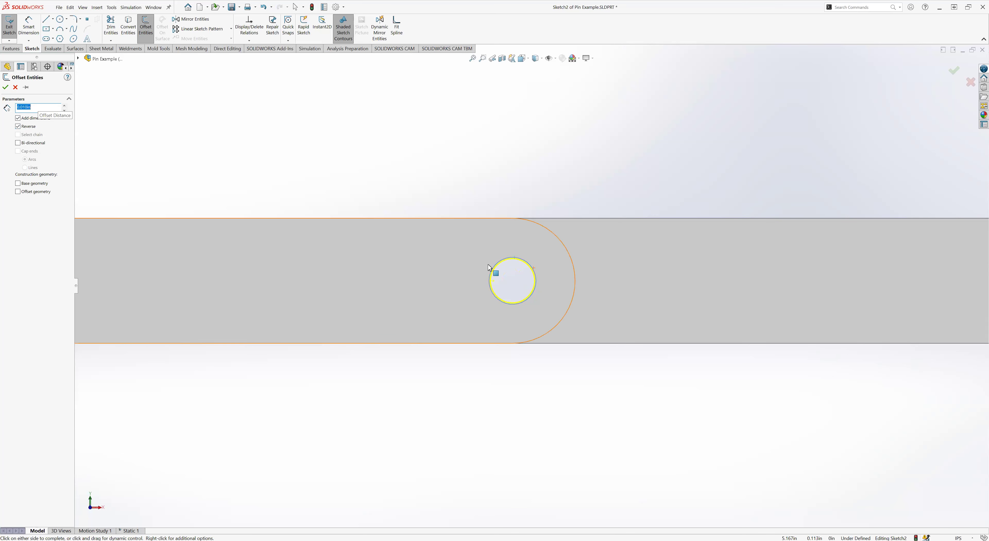
pyautogui.scroll(-4, 470, 269)
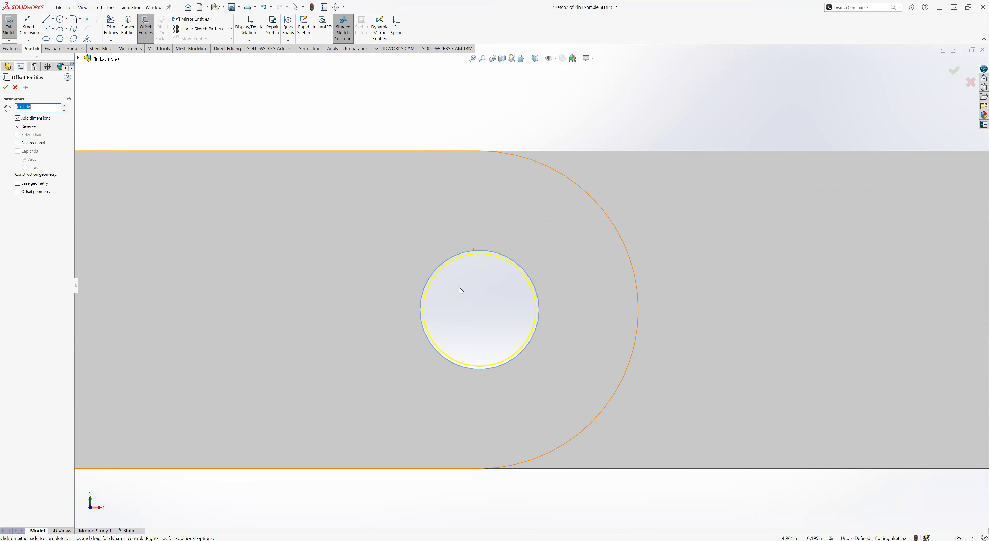
pyautogui.scroll(2, 406, 202)
pyautogui.moveTo(442, 225); pyautogui.dragTo(443, 254, button='middle')
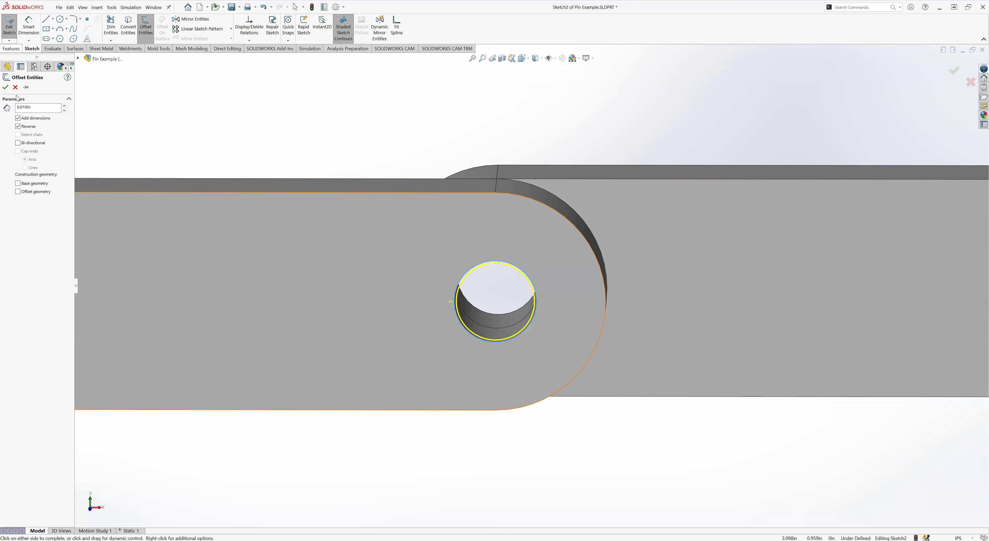
pyautogui.click(6, 87)
# Set up a boss extrusion of the pin circle, reversed through both holes, Up To Surface at the second link's back face
pyautogui.scroll(4, 315, 120)
pyautogui.moveTo(314, 120); pyautogui.dragTo(291, 137, button='middle')
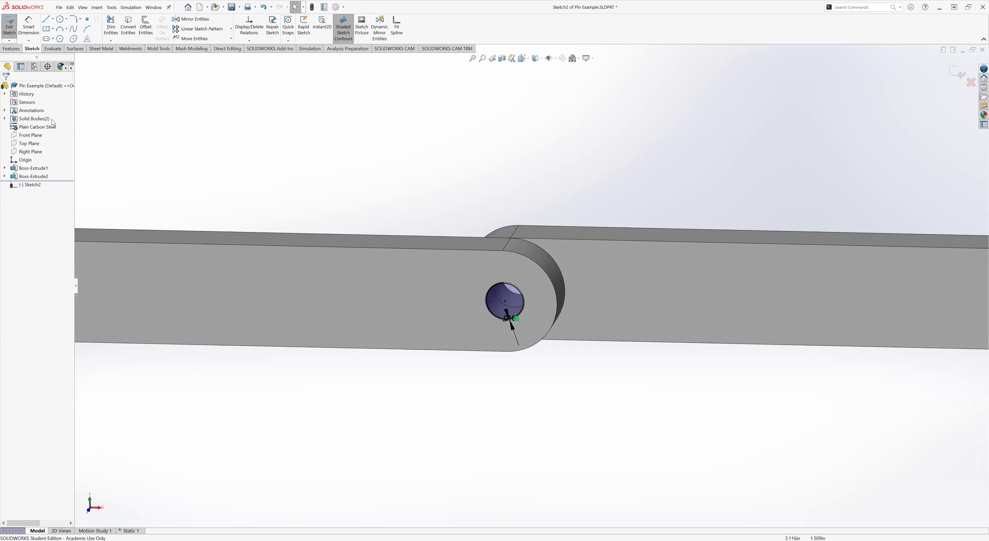
pyautogui.click(11, 49)
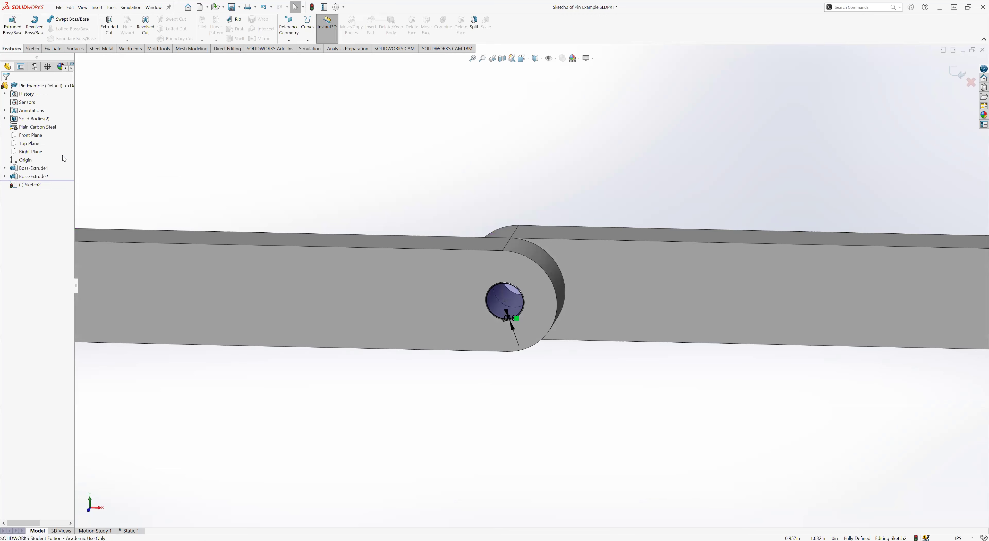
pyautogui.click(7, 26)
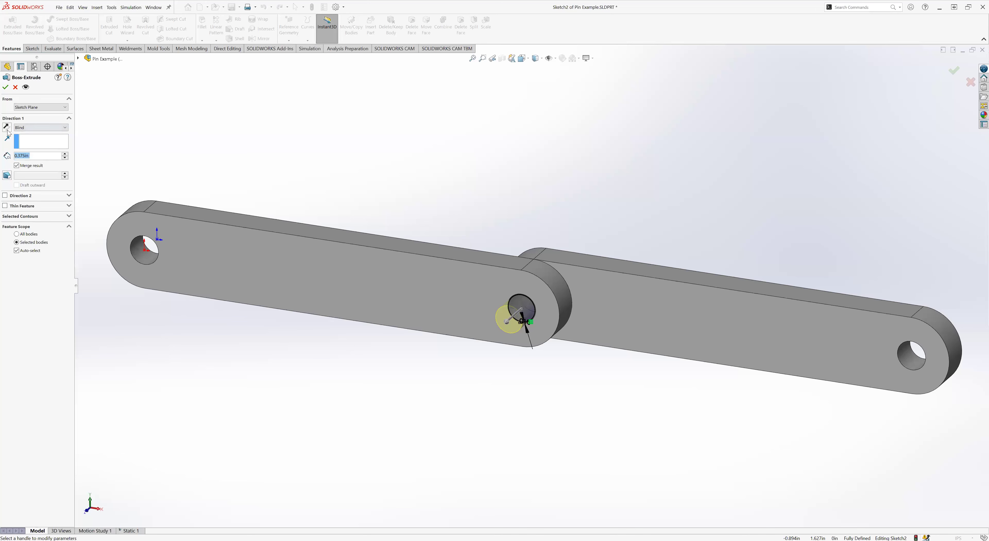
pyautogui.click(6, 127)
pyautogui.moveTo(504, 216); pyautogui.dragTo(442, 334, button='middle')
pyautogui.click(25, 129)
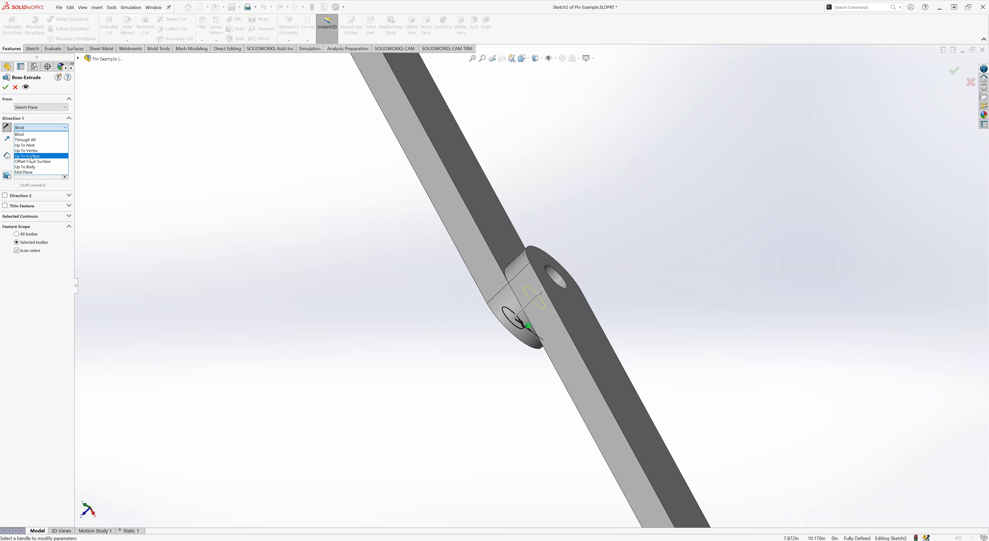
pyautogui.moveTo(474, 327); pyautogui.dragTo(489, 295, button='middle')
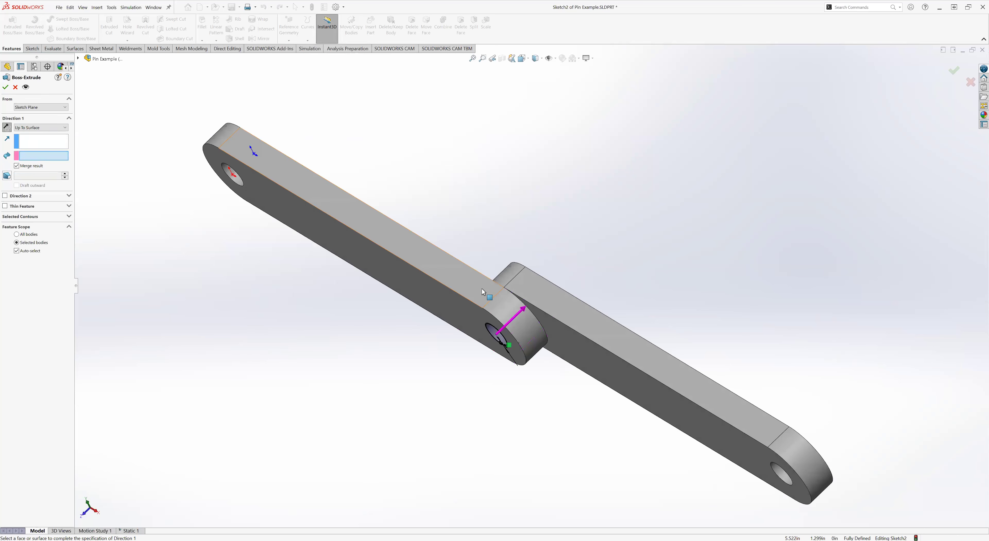
pyautogui.press('Tab')
pyautogui.hotkey('shift', 'Tab')
pyautogui.moveTo(379, 232); pyautogui.dragTo(55, 146, button='middle')
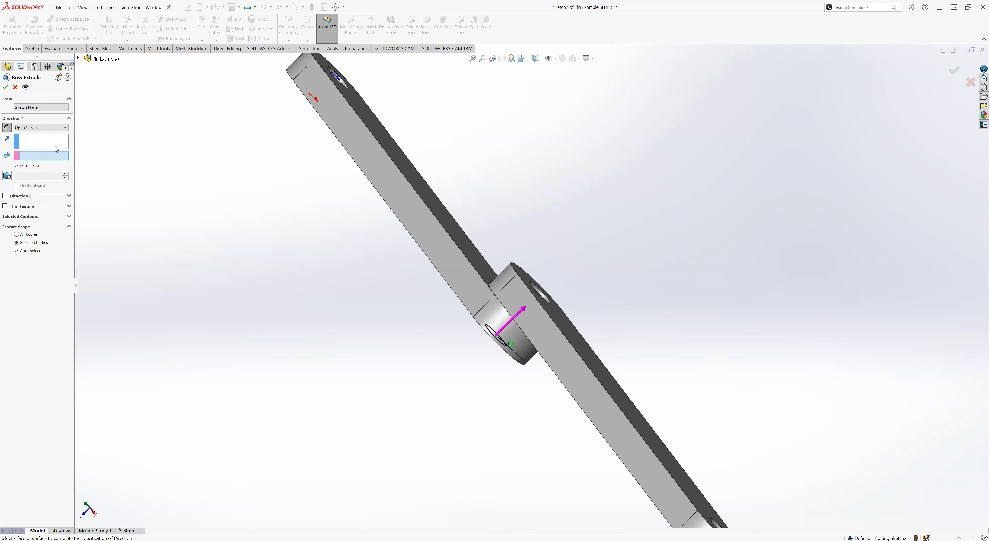
pyautogui.moveTo(317, 217); pyautogui.dragTo(422, 236, button='middle')
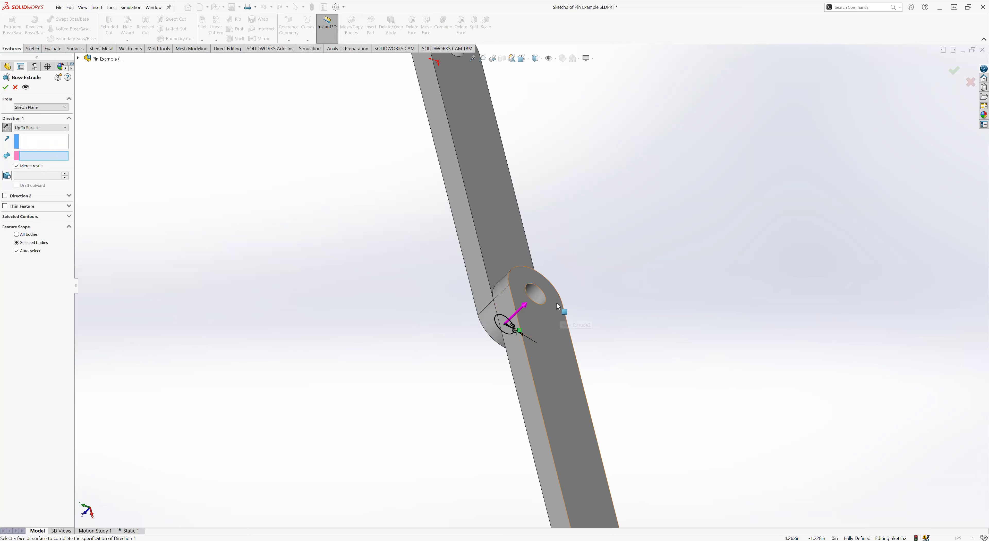
pyautogui.click(555, 381)
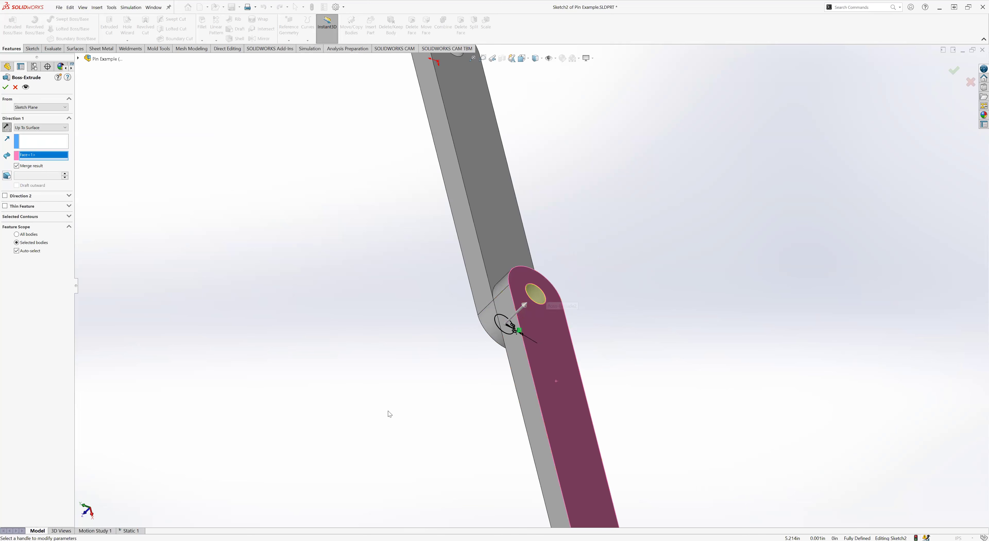
# Turn off Merge result for the pin extrusion and finish it as a separate body
pyautogui.moveTo(489, 325)
pyautogui.mouseDown(button='middle')
pyautogui.moveTo(433, 353)
pyautogui.moveTo(441, 334)
pyautogui.moveTo(484, 318)
pyautogui.mouseUp(button='middle')
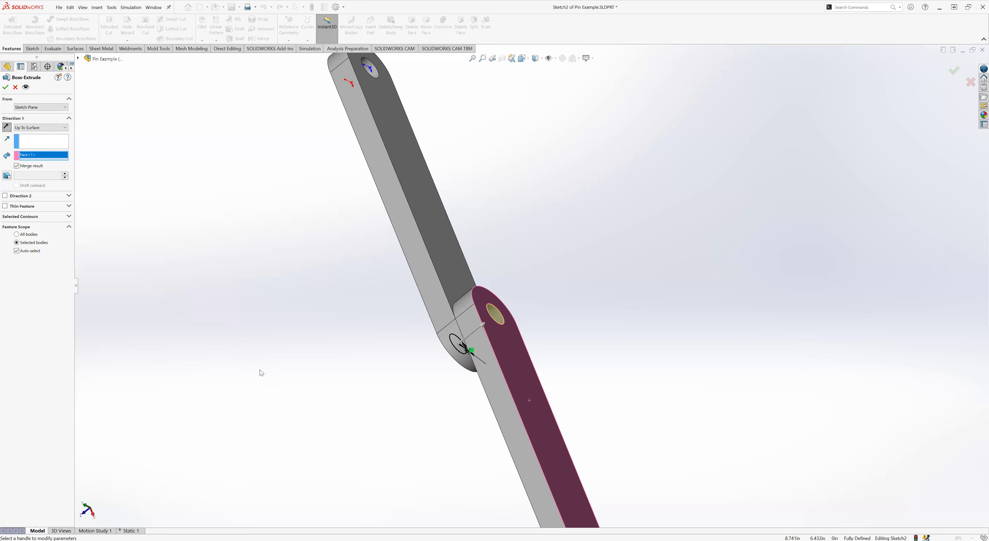
pyautogui.hotkey('ctrl', '7')
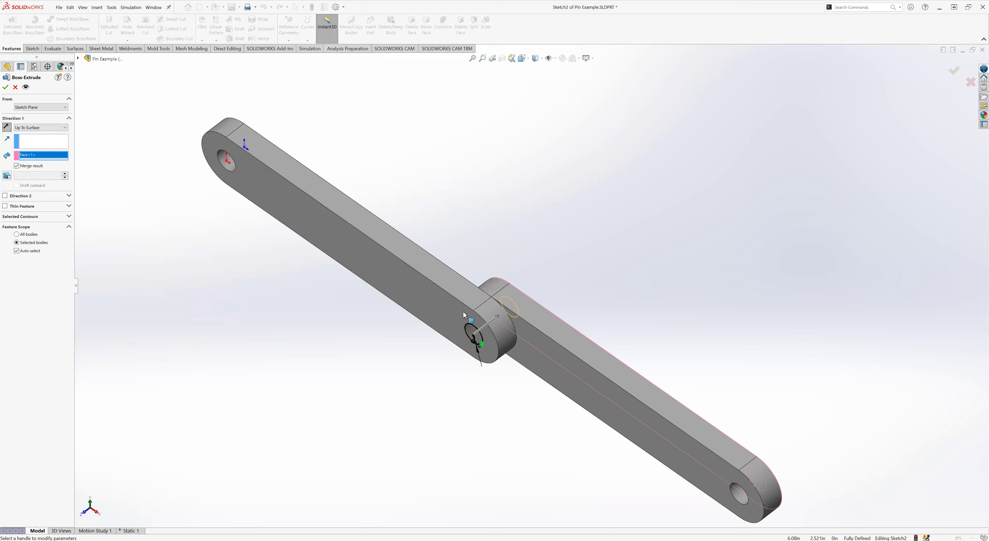
pyautogui.moveTo(463, 311); pyautogui.dragTo(411, 340, button='middle')
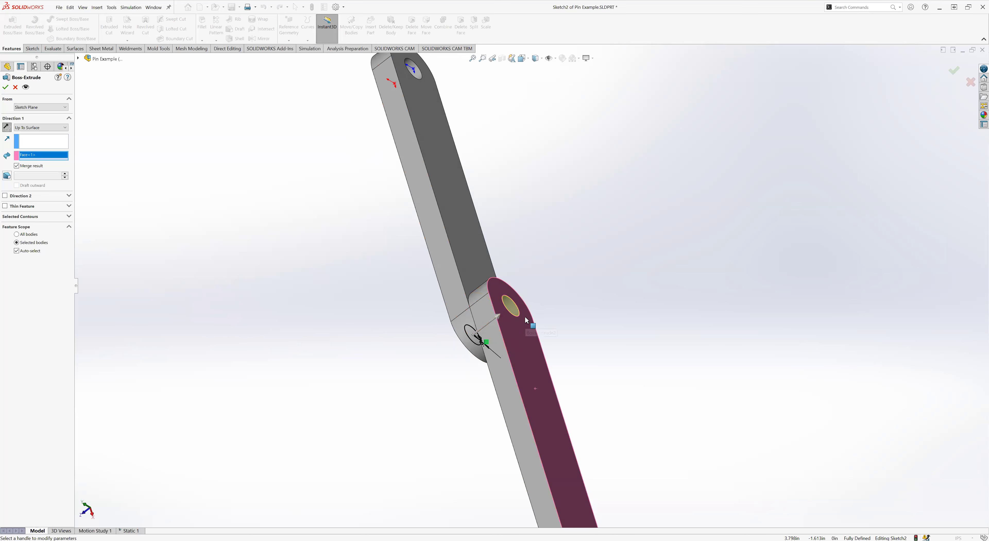
pyautogui.moveTo(362, 183); pyautogui.dragTo(449, 125, button='middle')
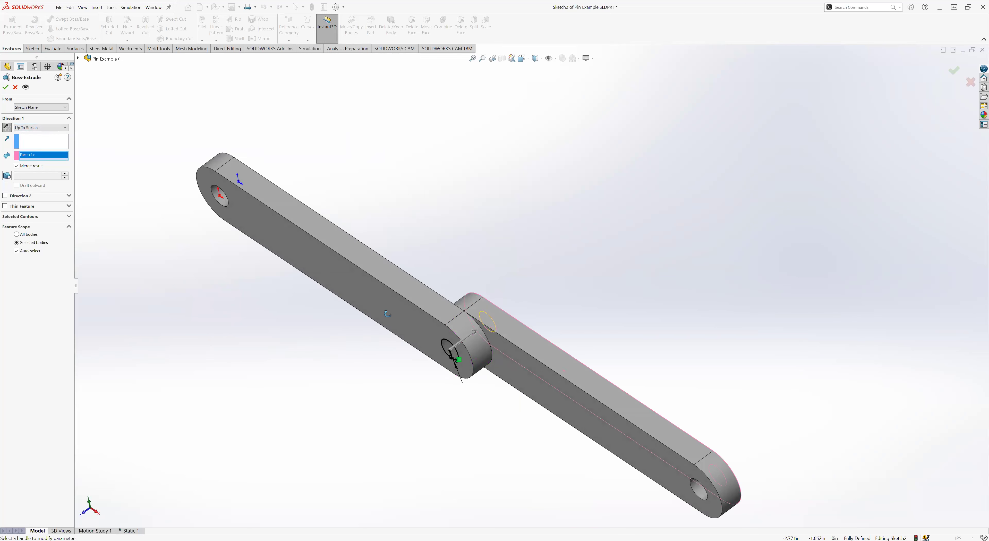
pyautogui.moveTo(387, 313); pyautogui.dragTo(108, 230, button='middle')
pyautogui.scroll(-6, 447, 339)
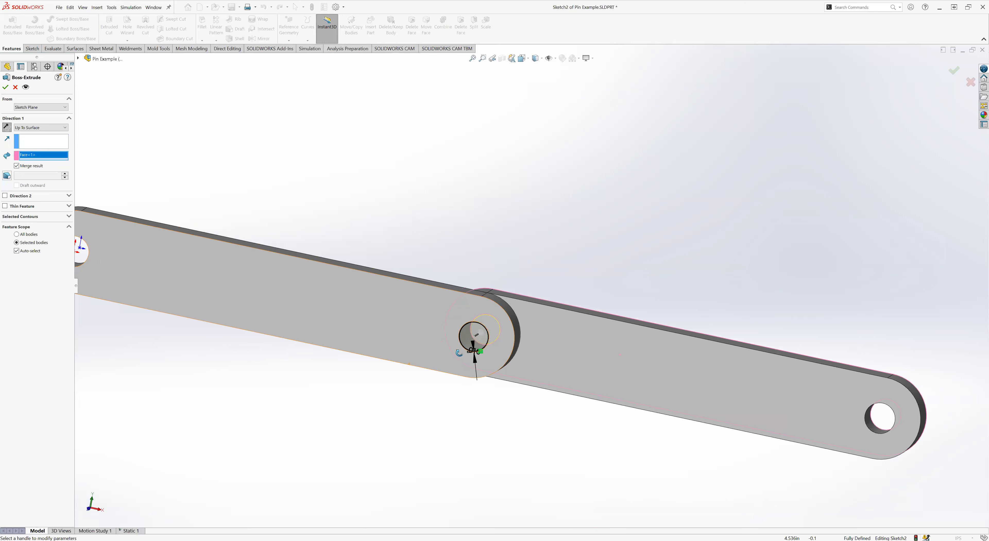
pyautogui.moveTo(546, 302); pyautogui.dragTo(590, 229, button='middle')
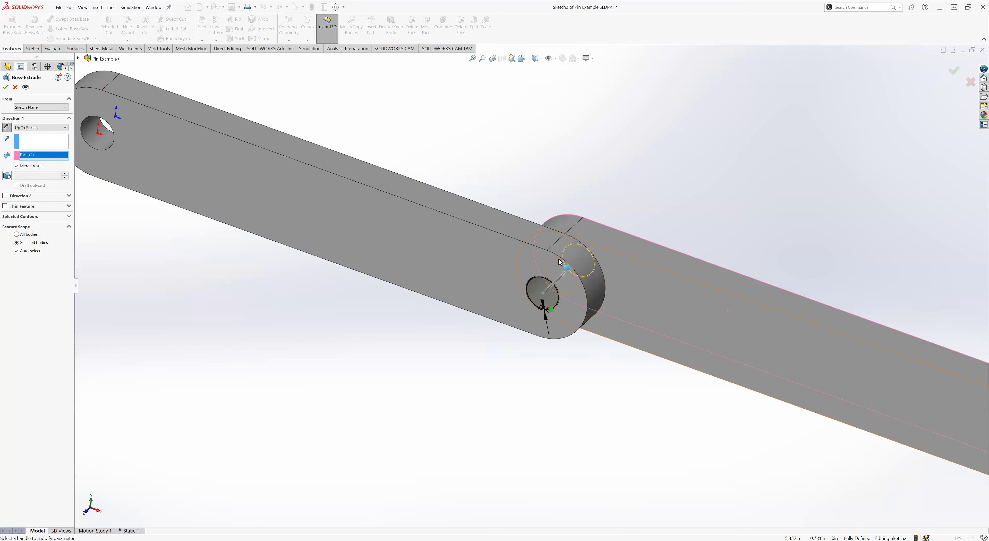
pyautogui.click(16, 165)
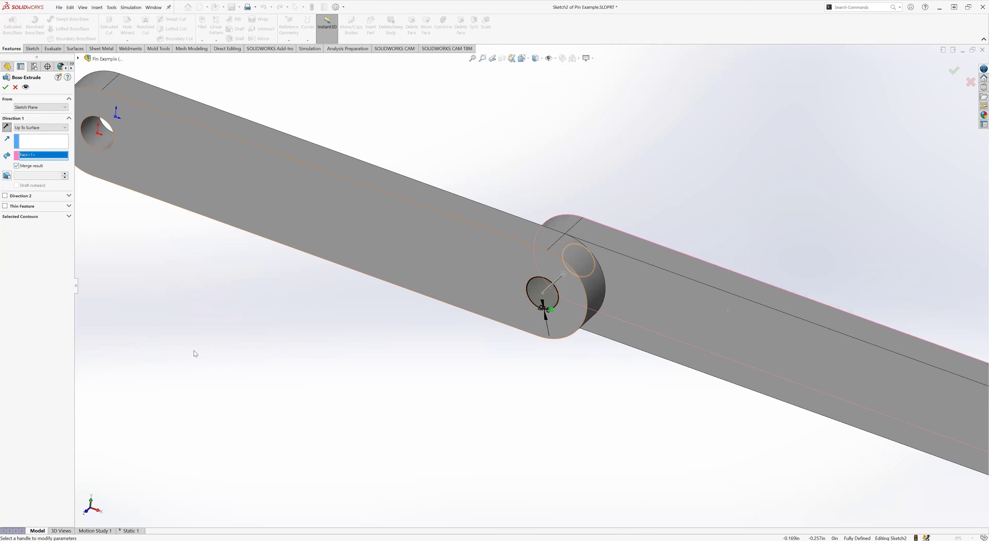
pyautogui.click(6, 88)
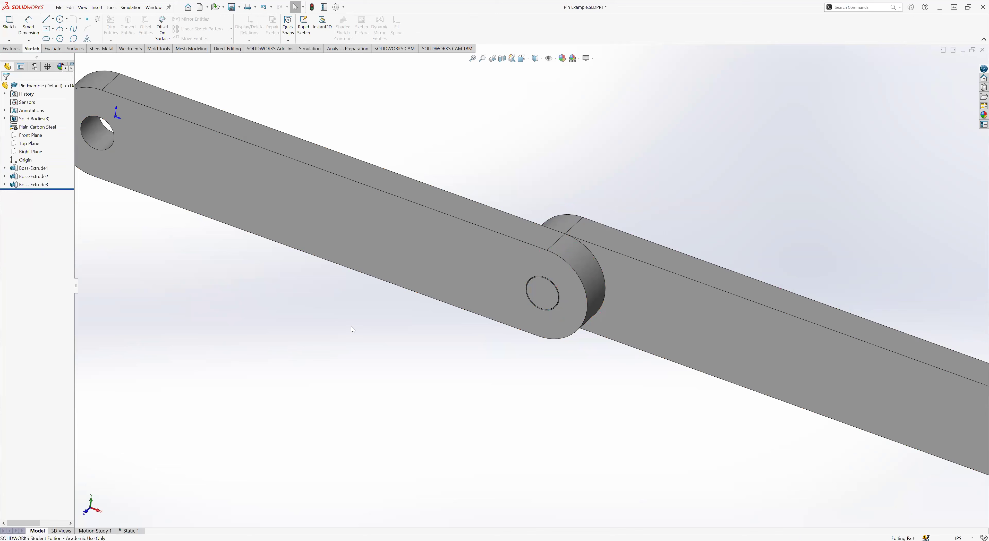
# Save the part with the whole model in view and return to the Static 1 study
pyautogui.press('f')
pyautogui.hotkey('ctrl', 's')
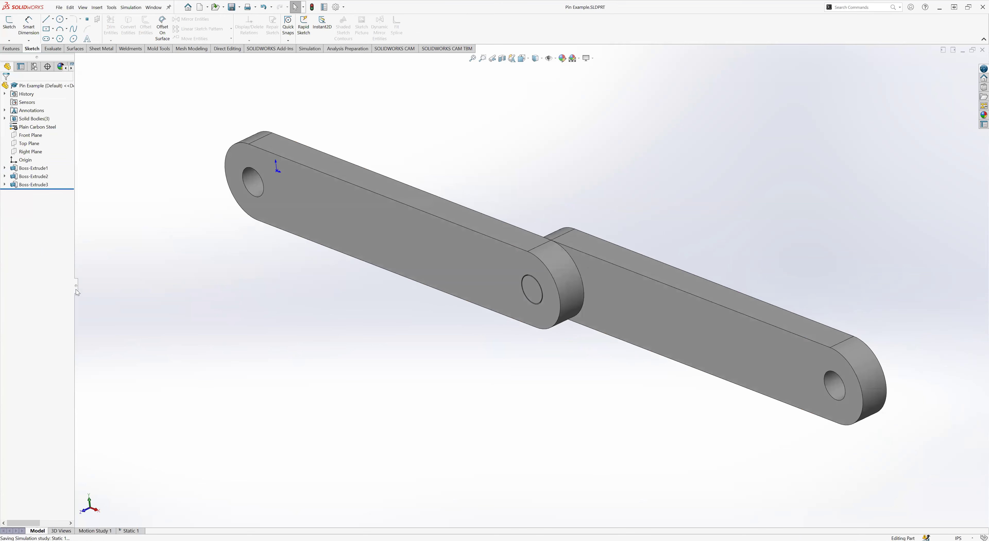
pyautogui.click(131, 530)
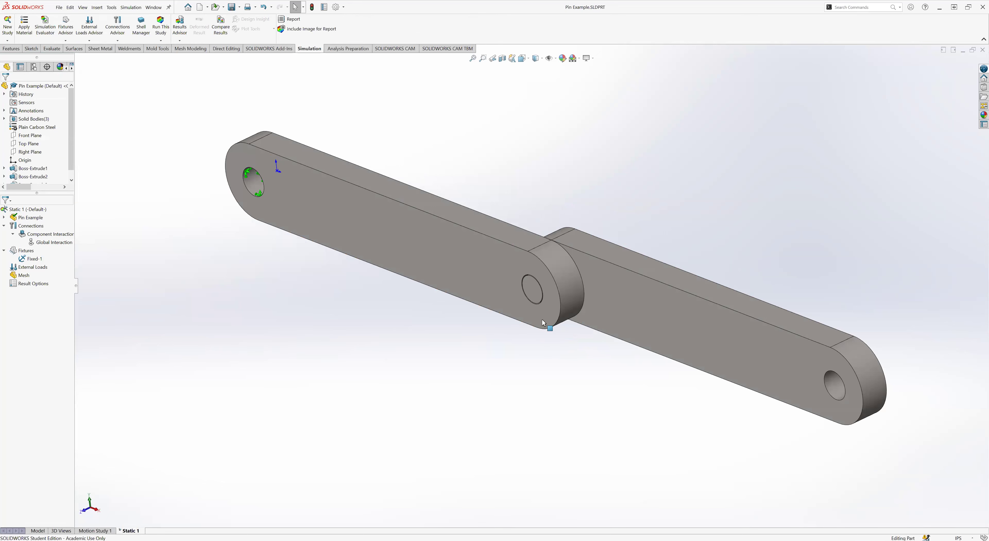
# Examine the pin in the middle holes, the list of solid bodies in the study and the overall link arrangement
pyautogui.scroll(-5, 538, 296)
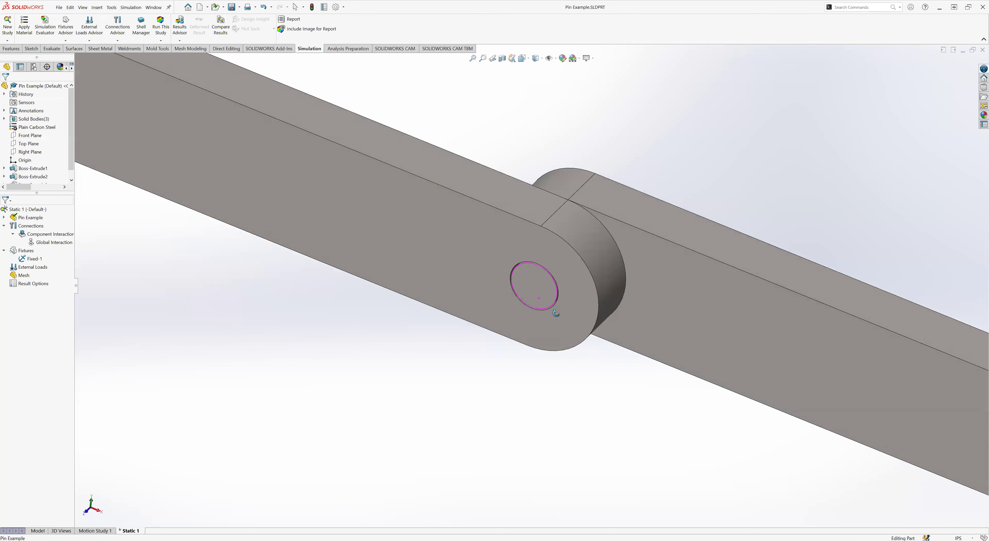
pyautogui.click(532, 282)
pyautogui.press('Escape')
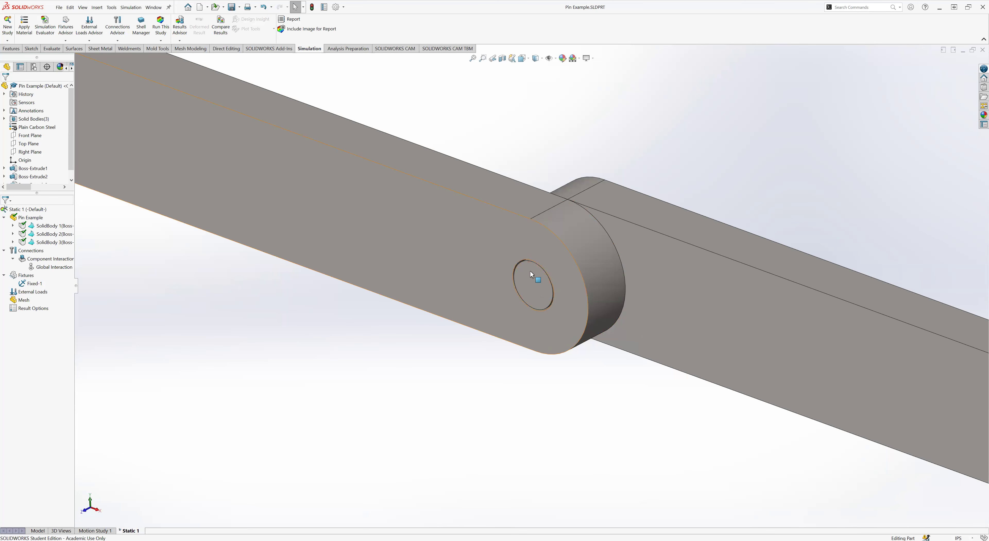
pyautogui.scroll(2, 448, 290)
pyautogui.scroll(3, 448, 290)
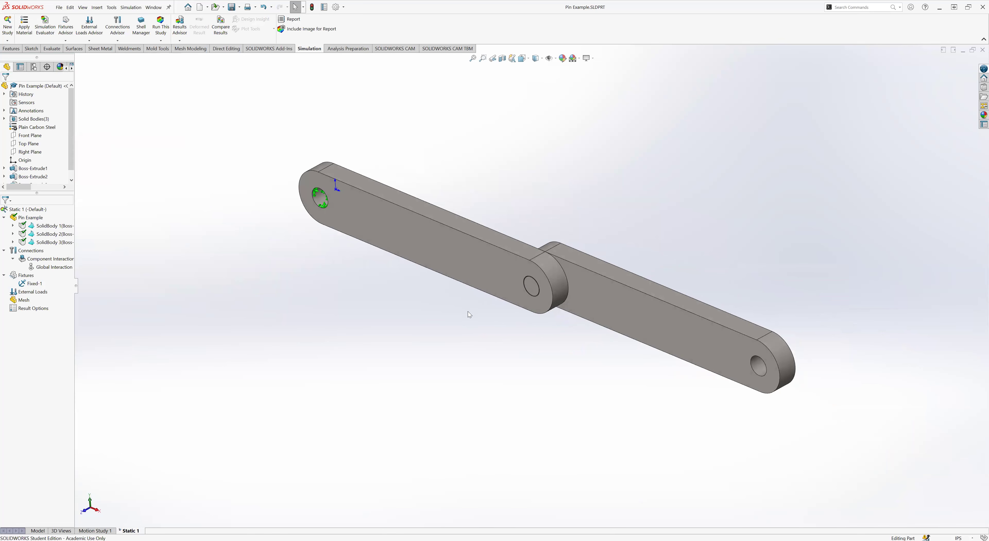
pyautogui.moveTo(498, 322); pyautogui.dragTo(501, 327, button='middle')
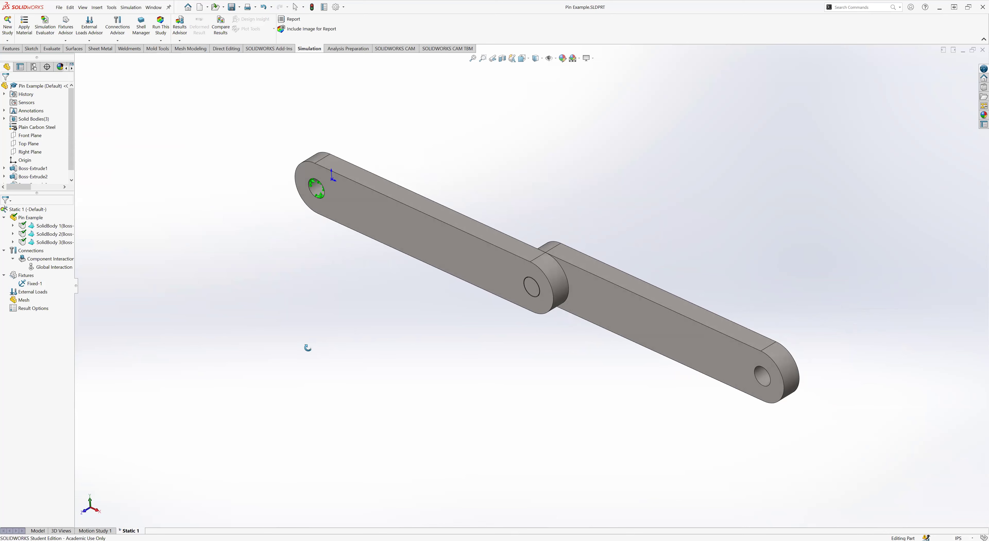
pyautogui.moveTo(304, 346); pyautogui.dragTo(309, 349, button='middle')
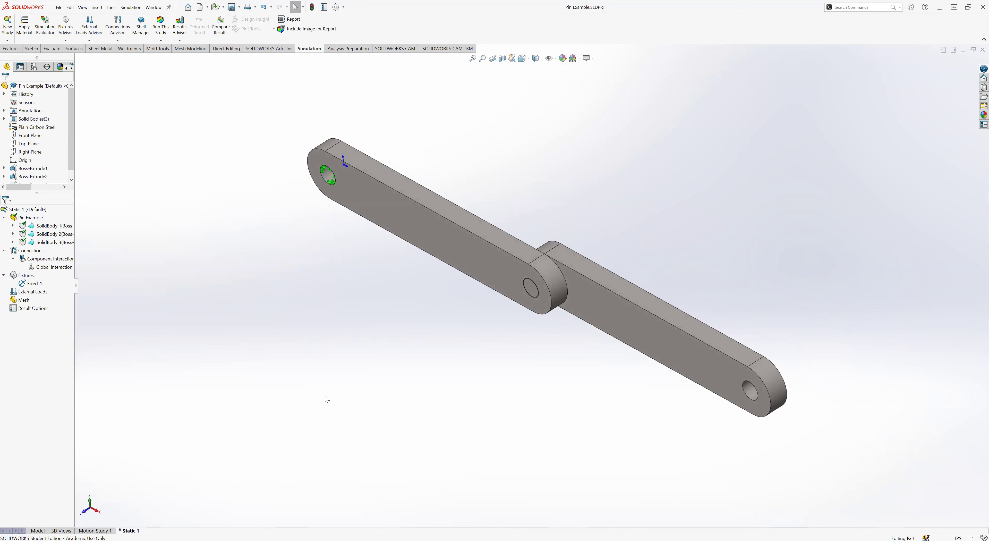
pyautogui.moveTo(455, 395); pyautogui.dragTo(457, 398, button='middle')
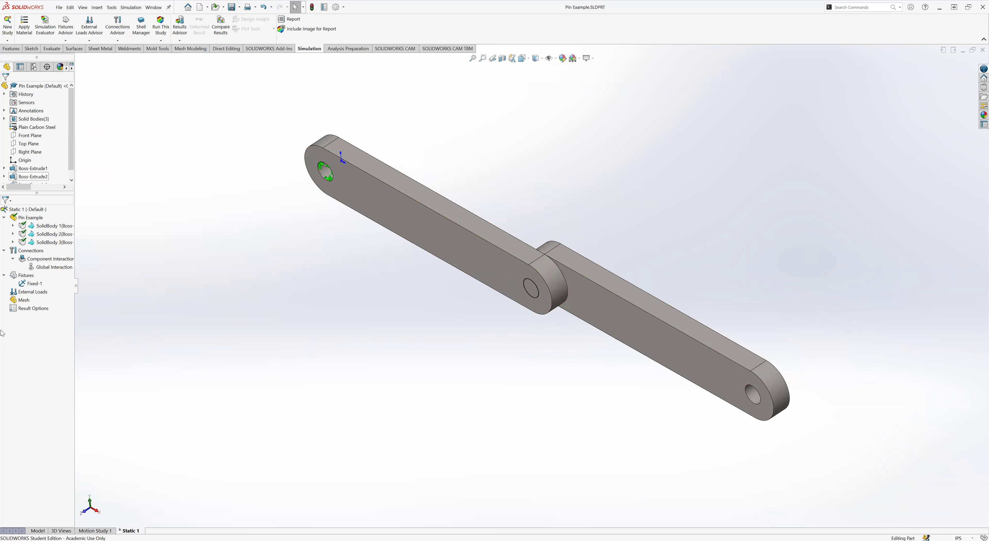
# Start a force load on the inner cylindrical face of the hole at the second link's free end
pyautogui.rightClick(34, 293)
pyautogui.click(52, 308)
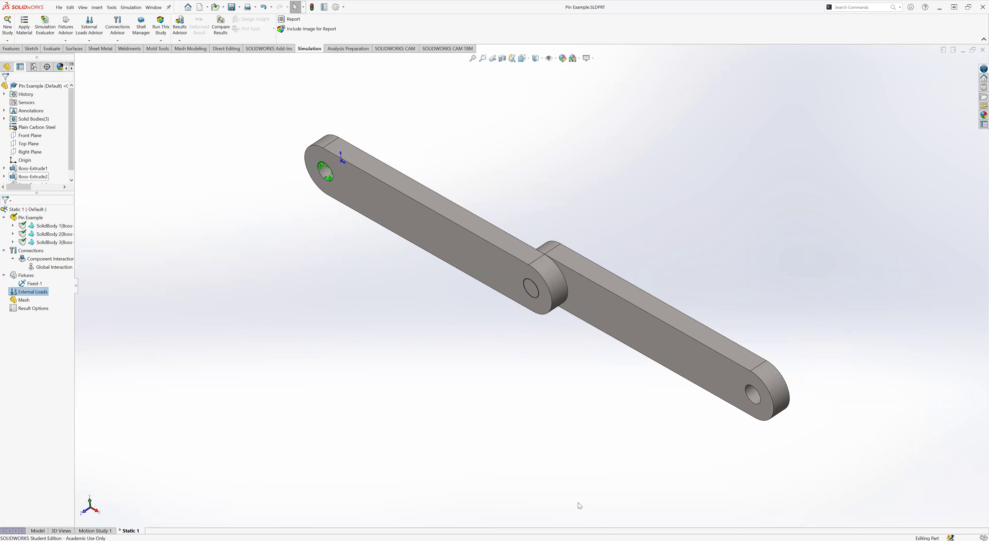
pyautogui.click(753, 394)
pyautogui.moveTo(646, 470); pyautogui.dragTo(737, 384, button='middle')
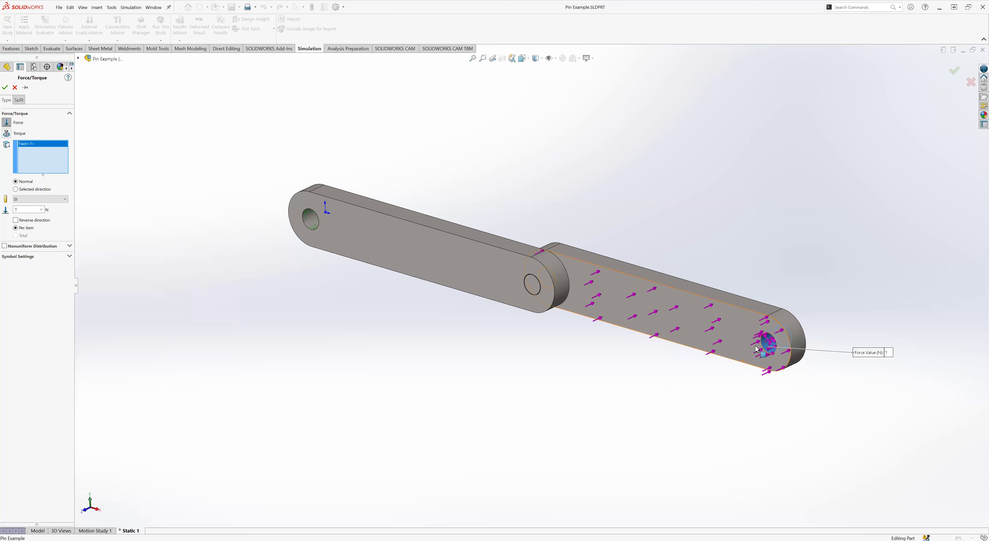
pyautogui.scroll(-5, 749, 351)
pyautogui.moveTo(678, 304); pyautogui.dragTo(649, 318, button='middle')
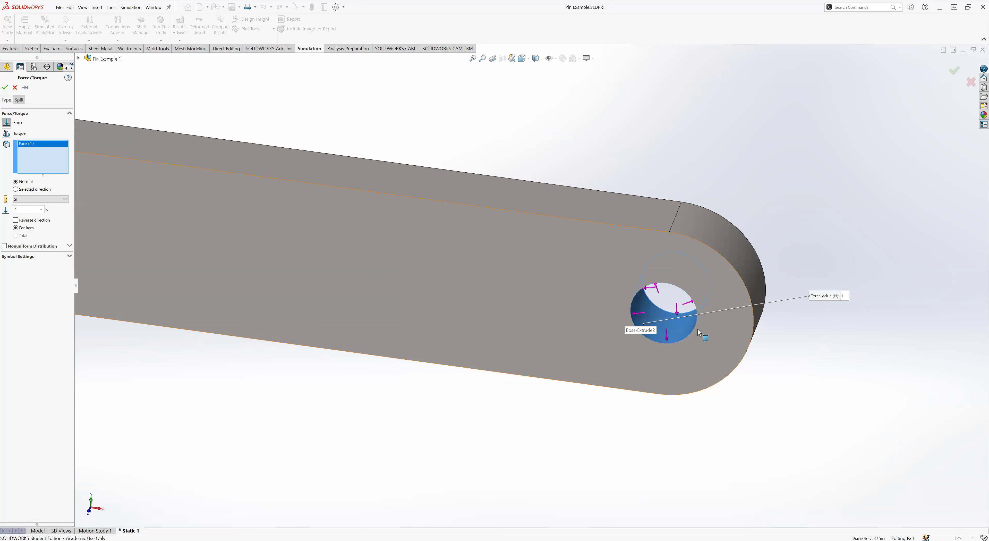
pyautogui.scroll(2, 657, 418)
pyautogui.scroll(3, 653, 403)
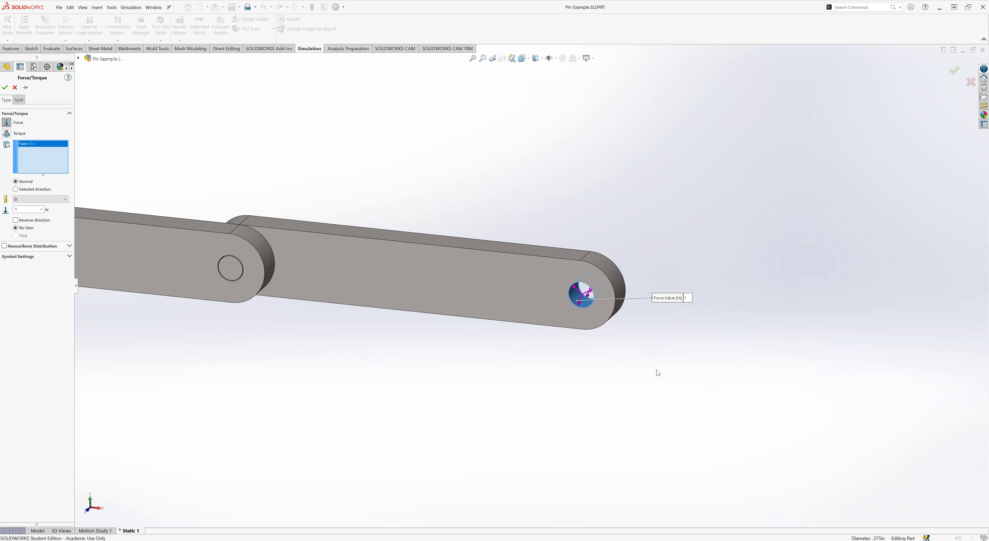
pyautogui.scroll(2, 554, 355)
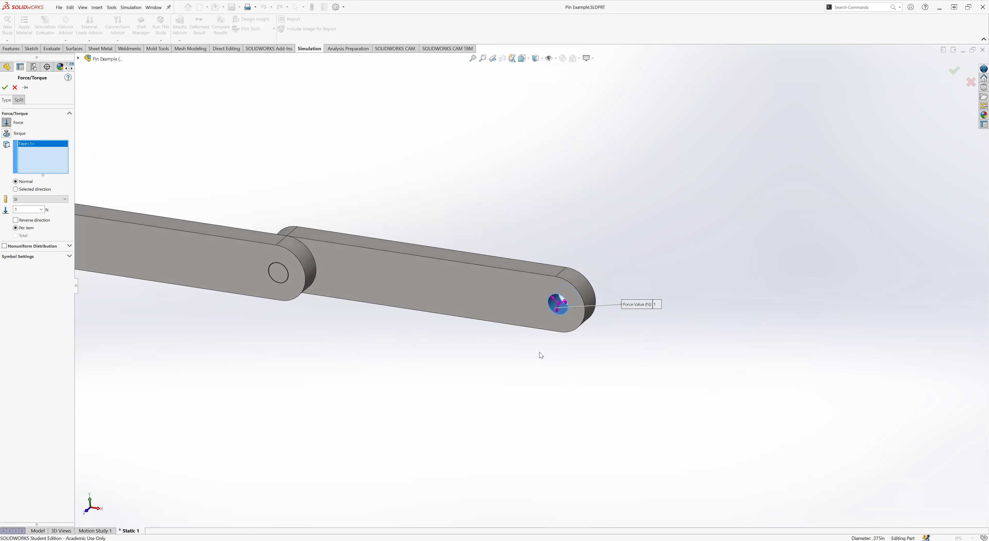
# Direct the force along plane direction 1 of the second link's upper narrow face, set it to 500 N and finish the load
pyautogui.click(15, 189)
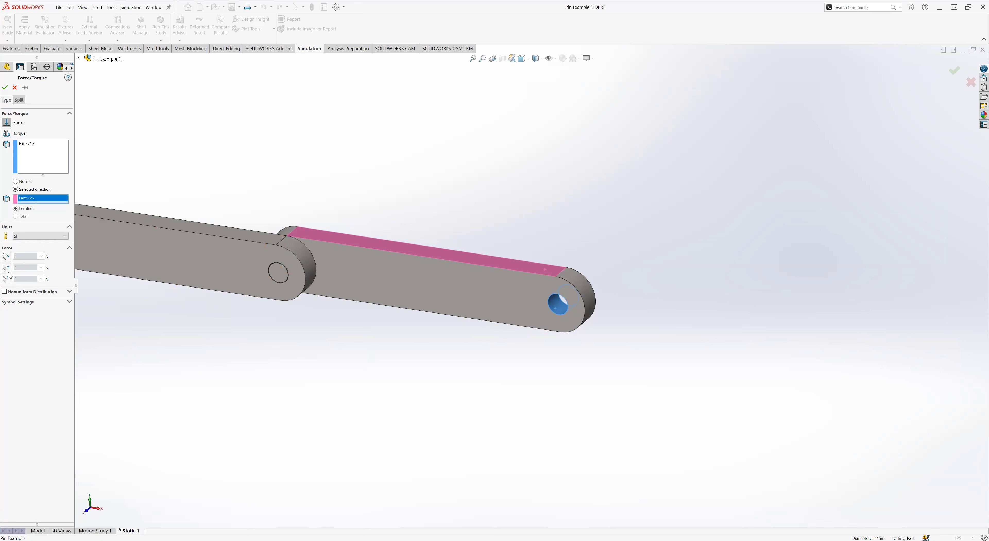
pyautogui.click(6, 257)
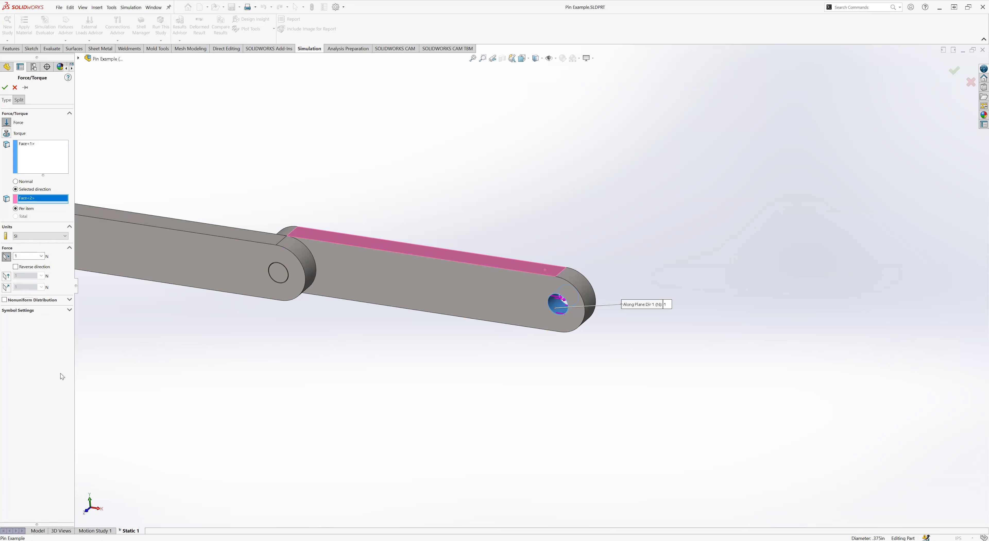
pyautogui.click(23, 256)
pyautogui.write('500')
pyautogui.click(4, 88)
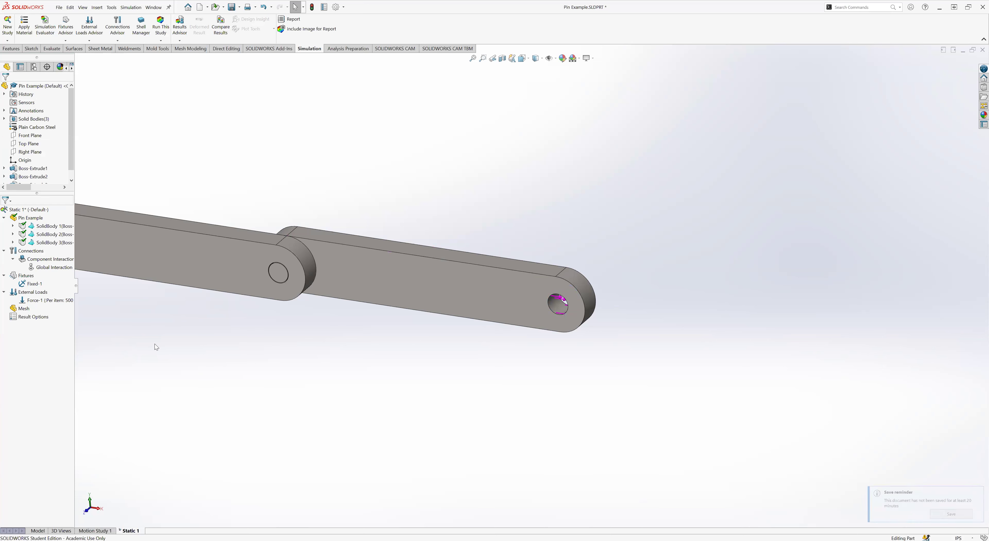
# Create a mesh of all the bodies with the default density
pyautogui.scroll(2, 220, 322)
pyautogui.moveTo(219, 322); pyautogui.dragTo(229, 338, button='middle')
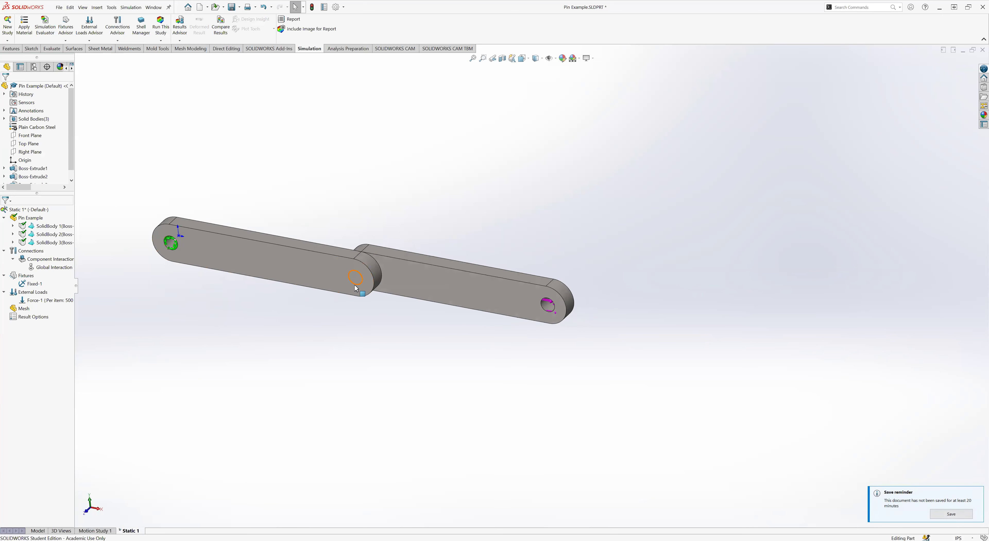
pyautogui.scroll(-2, 359, 282)
pyautogui.moveTo(379, 246); pyautogui.dragTo(378, 249, button='middle')
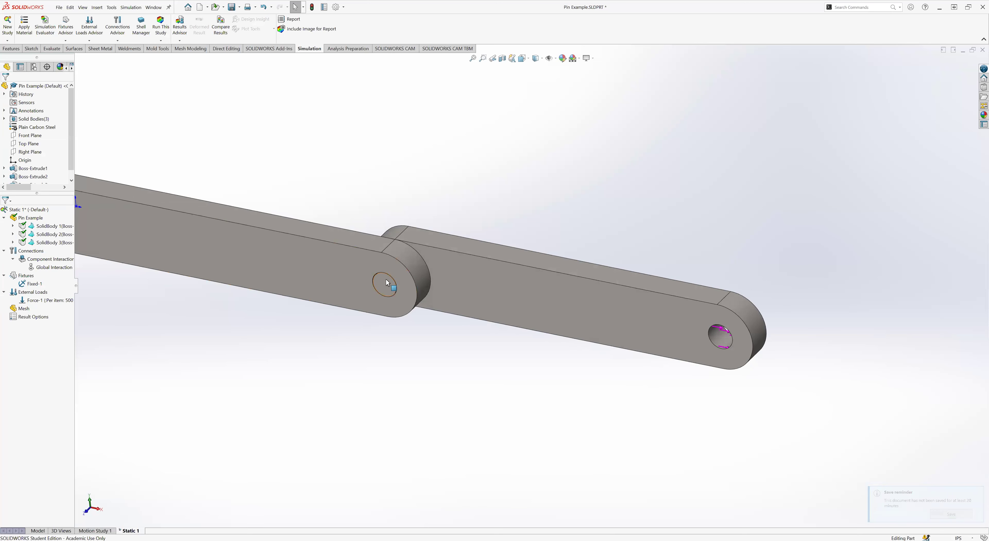
pyautogui.moveTo(388, 277); pyautogui.dragTo(412, 277, button='middle')
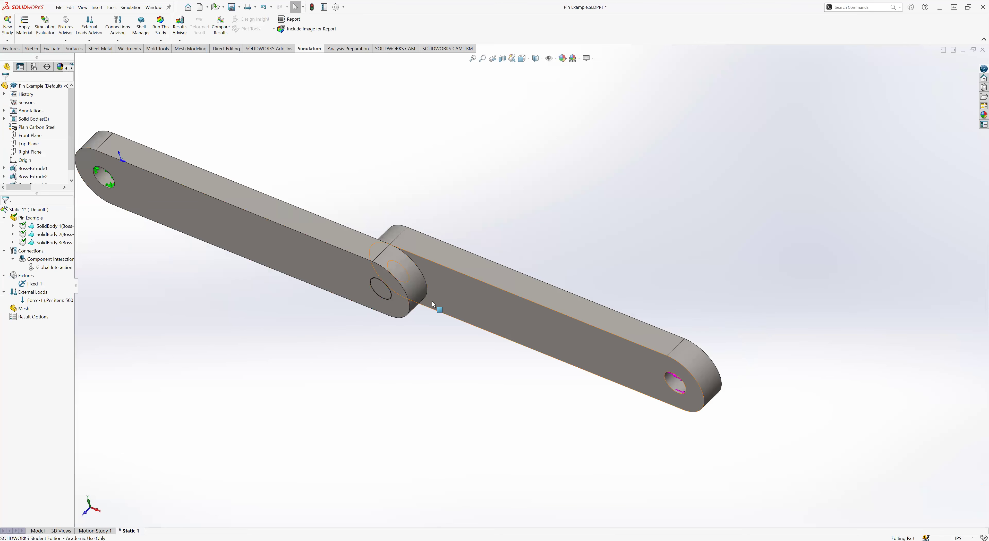
pyautogui.scroll(3, 442, 288)
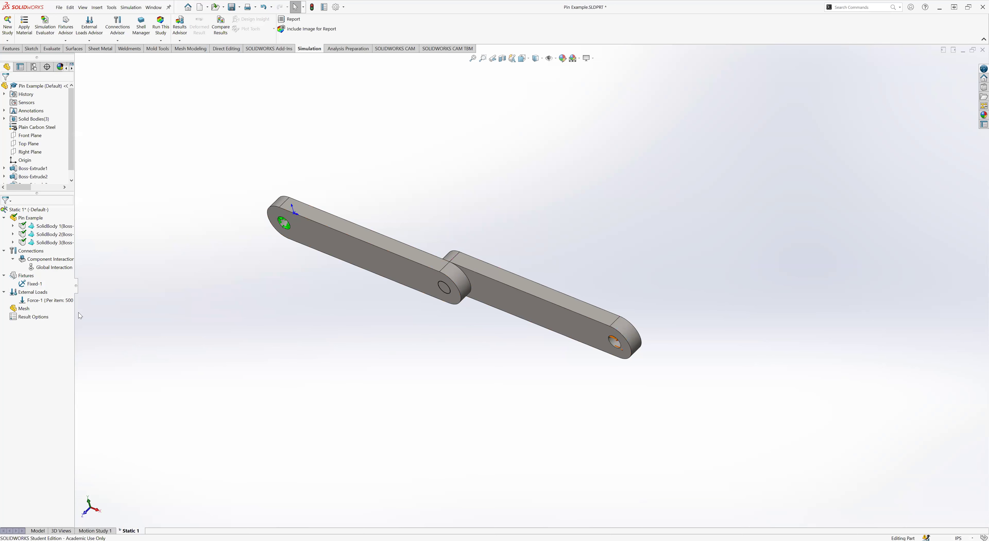
pyautogui.rightClick(24, 309)
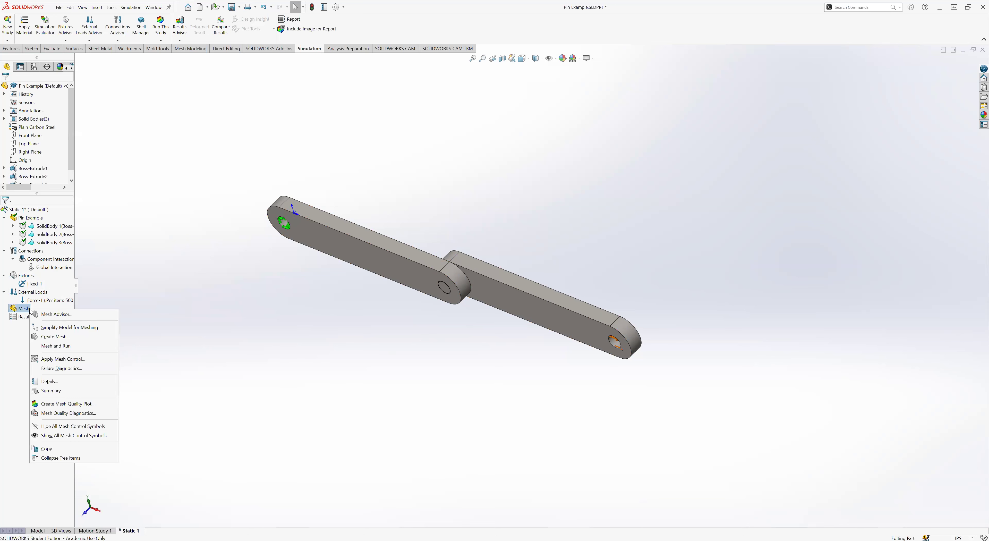
pyautogui.click(66, 339)
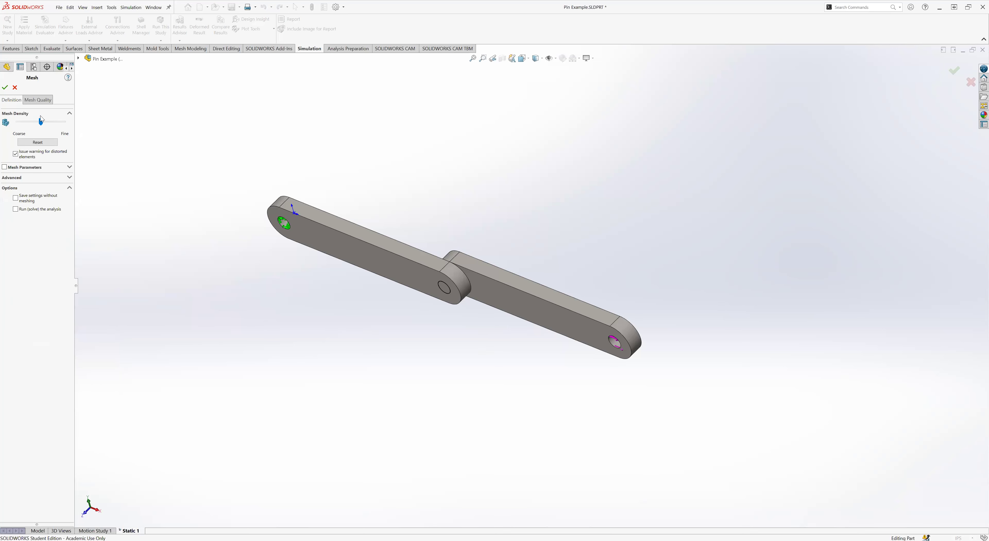
pyautogui.click(7, 89)
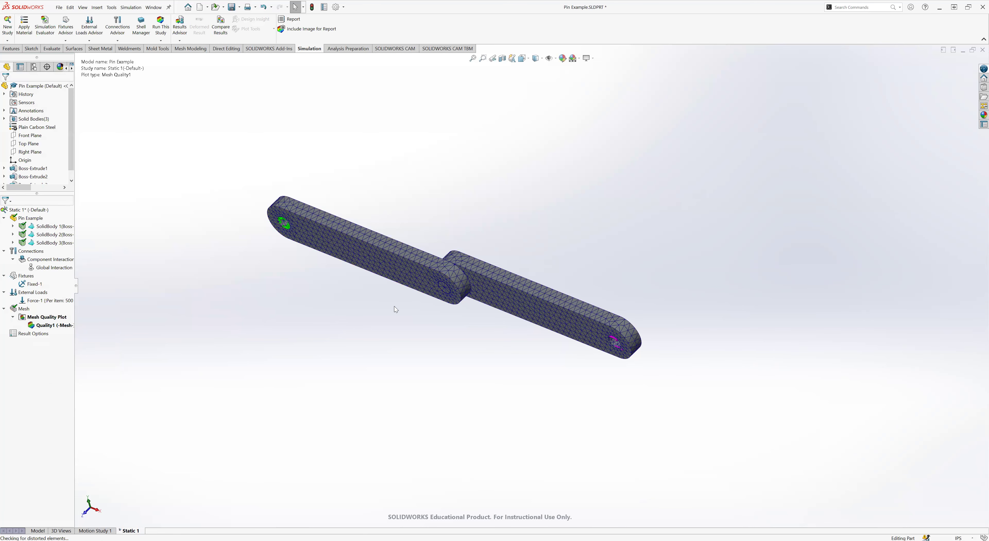
# Inspect the mesh around the pin joint and run the Static 1 study
pyautogui.scroll(-5, 395, 348)
pyautogui.scroll(-1, 679, 372)
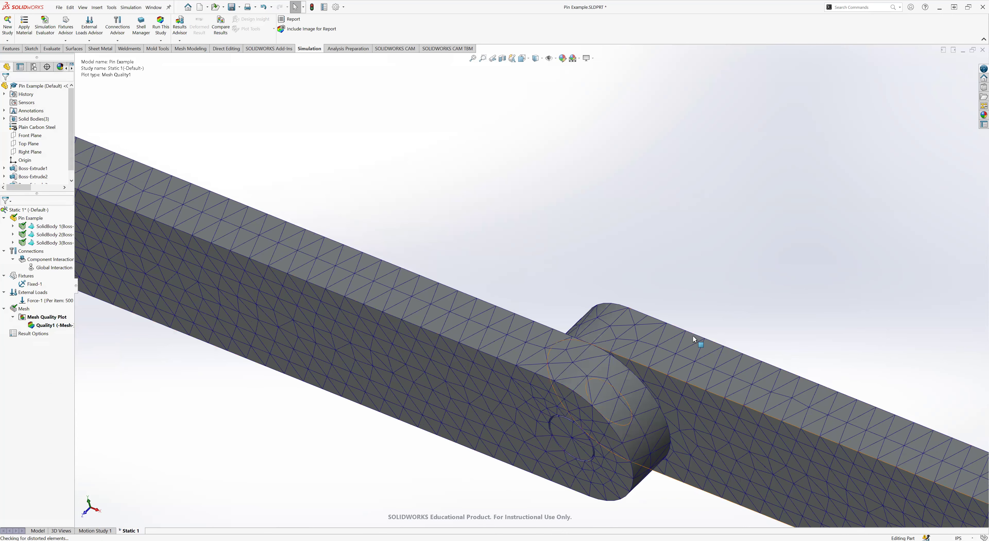
pyautogui.scroll(4, 429, 365)
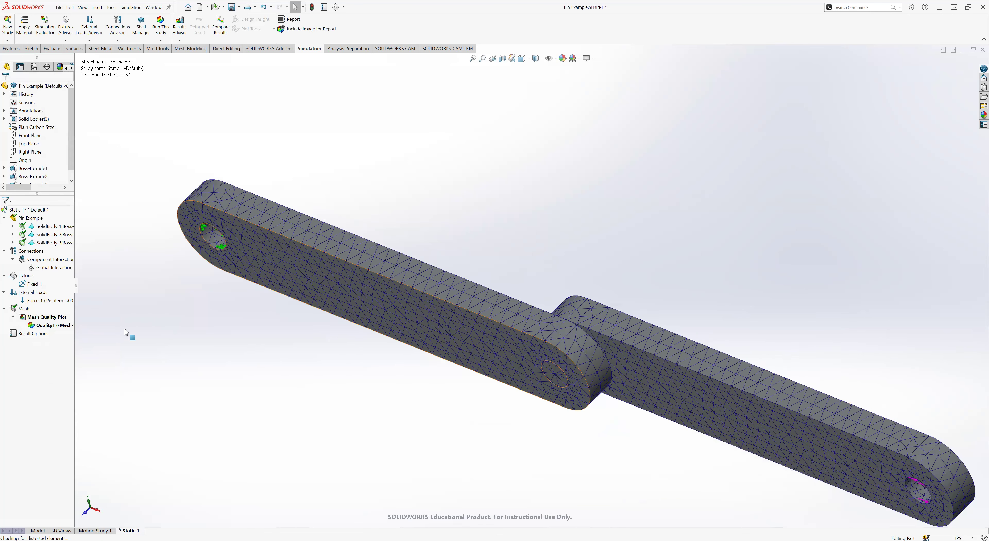
pyautogui.click(164, 28)
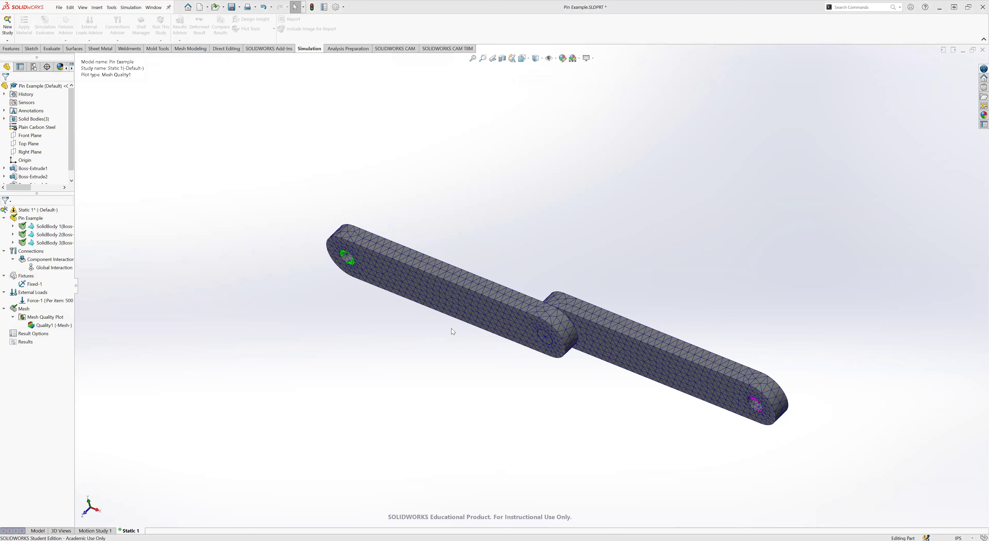
# Accept the Static 1 study properties with Large displacement enabled
pyautogui.rightClick(32, 210)
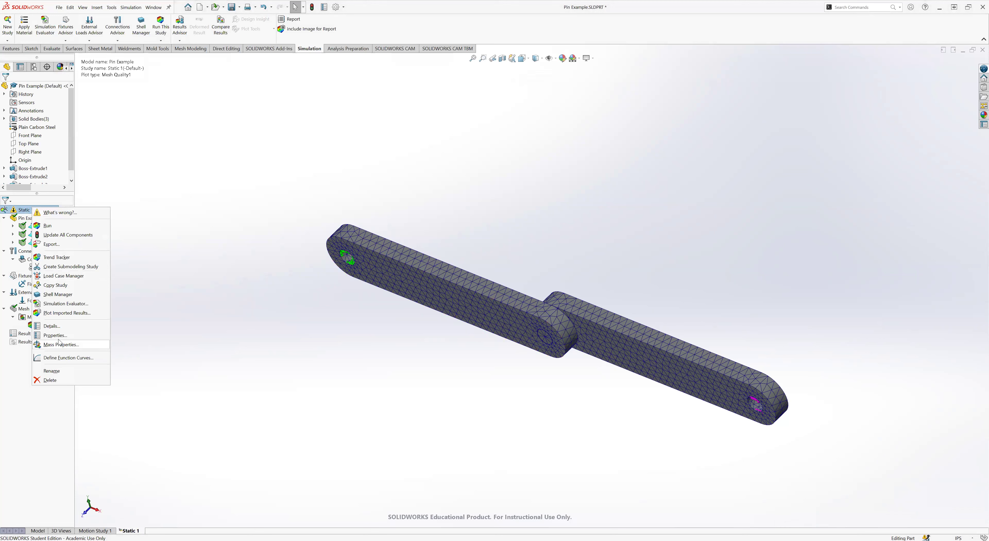
pyautogui.press('Return')
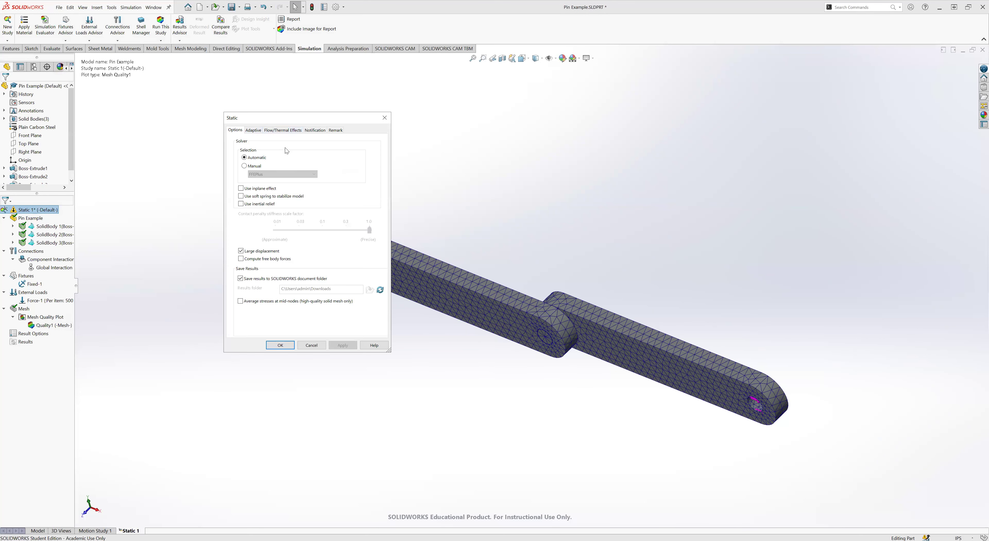
pyautogui.click(241, 250)
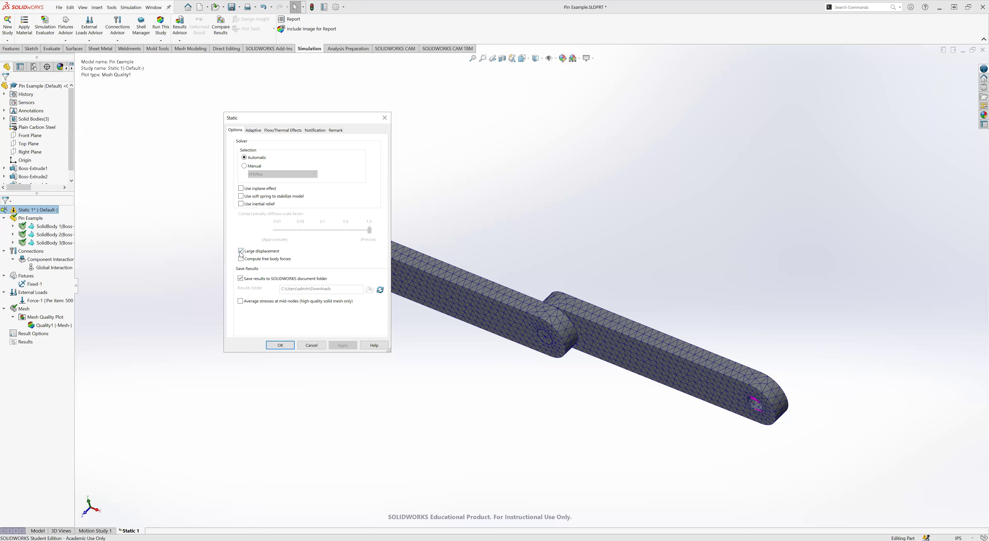
pyautogui.click(281, 345)
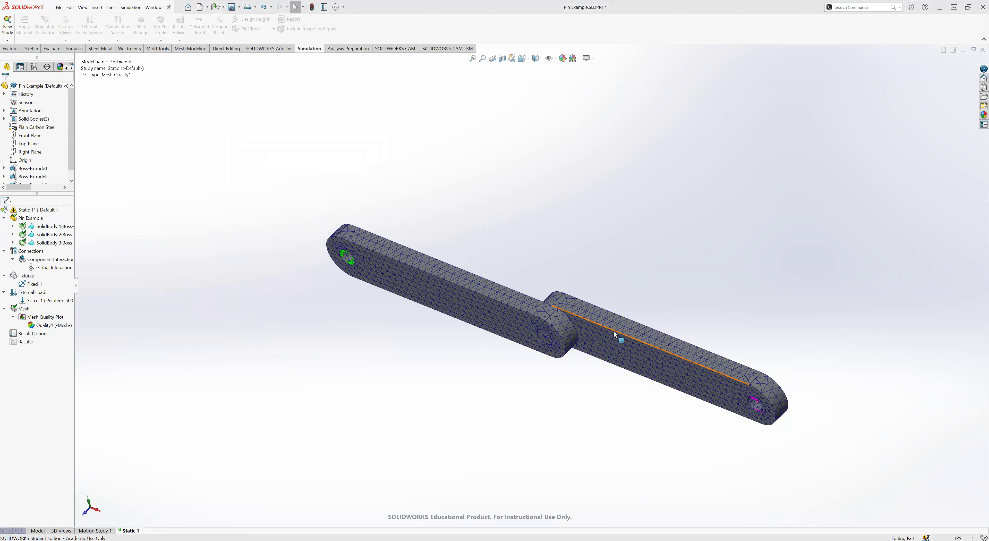
# Examine the deformed von Mises stress plot of the two links and the pin
pyautogui.moveTo(532, 235); pyautogui.dragTo(566, 272, button='middle')
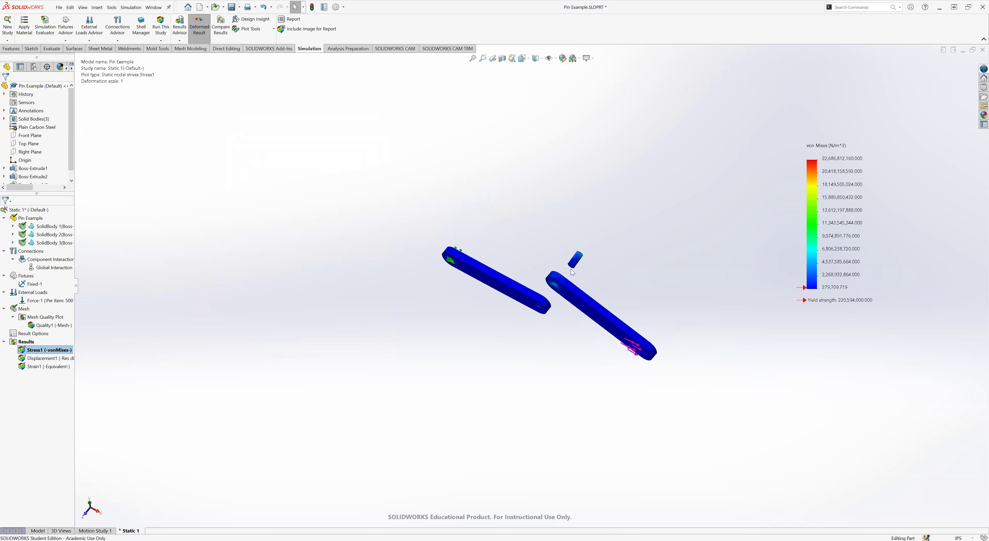
pyautogui.scroll(-3, 571, 269)
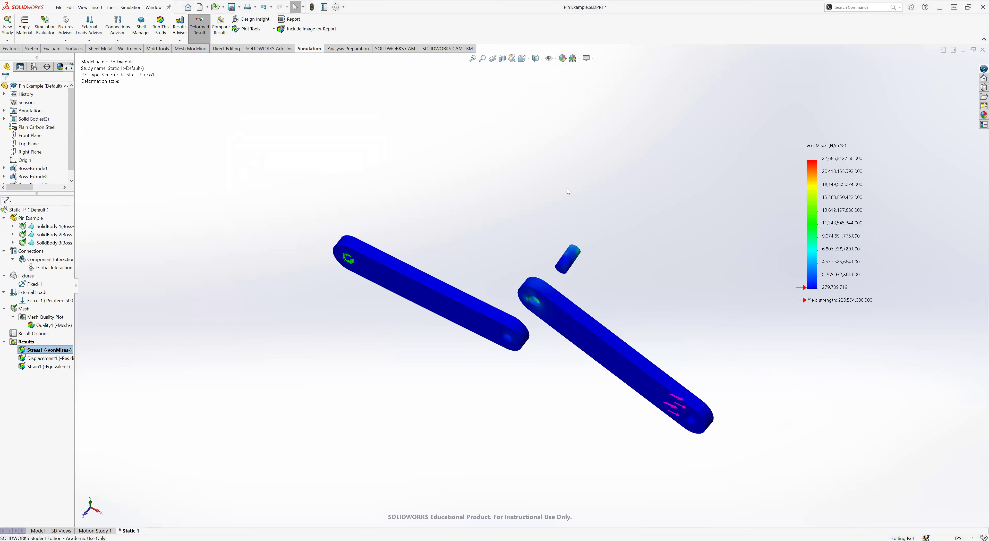
pyautogui.moveTo(509, 227)
pyautogui.mouseDown(button='middle')
pyautogui.moveTo(504, 238)
pyautogui.moveTo(506, 227)
pyautogui.mouseUp(button='middle')
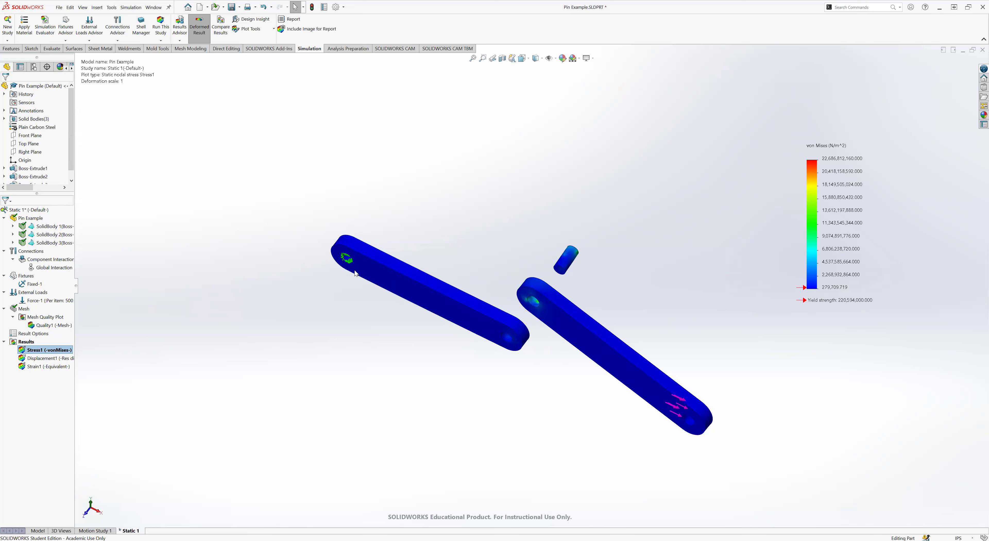
pyautogui.click(200, 29)
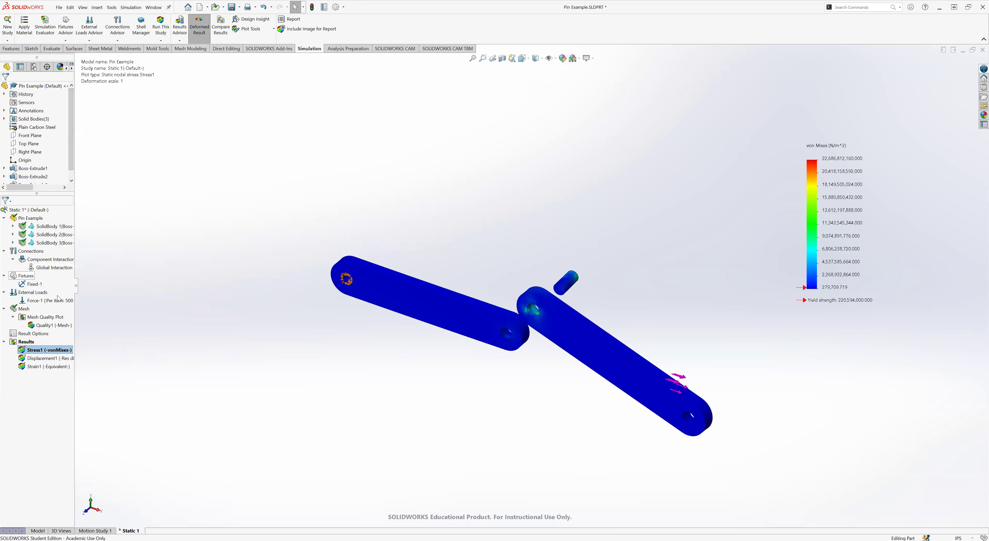
# Hide the von Mises stress plot to return to the undeformed model
pyautogui.rightClick(26, 276)
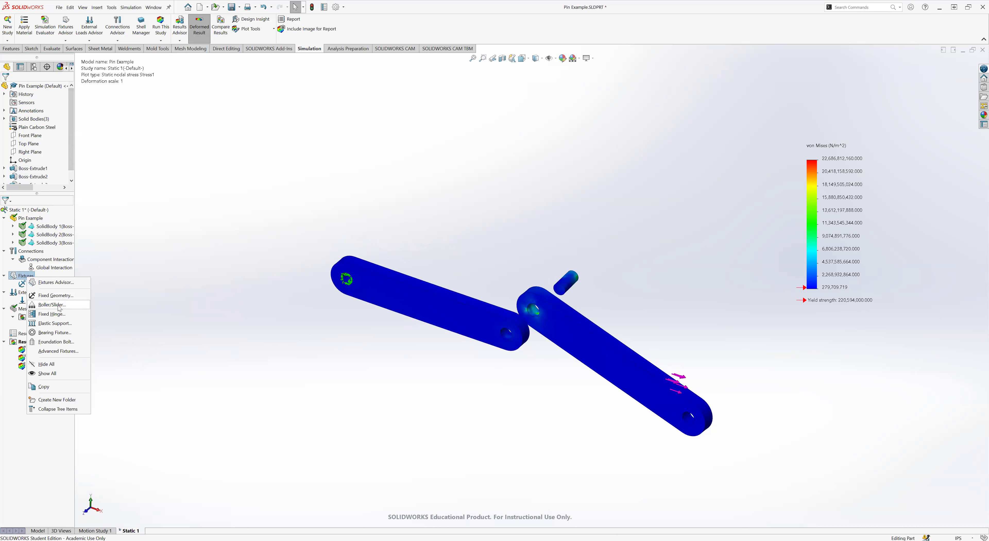
pyautogui.click(18, 345)
pyautogui.rightClick(45, 351)
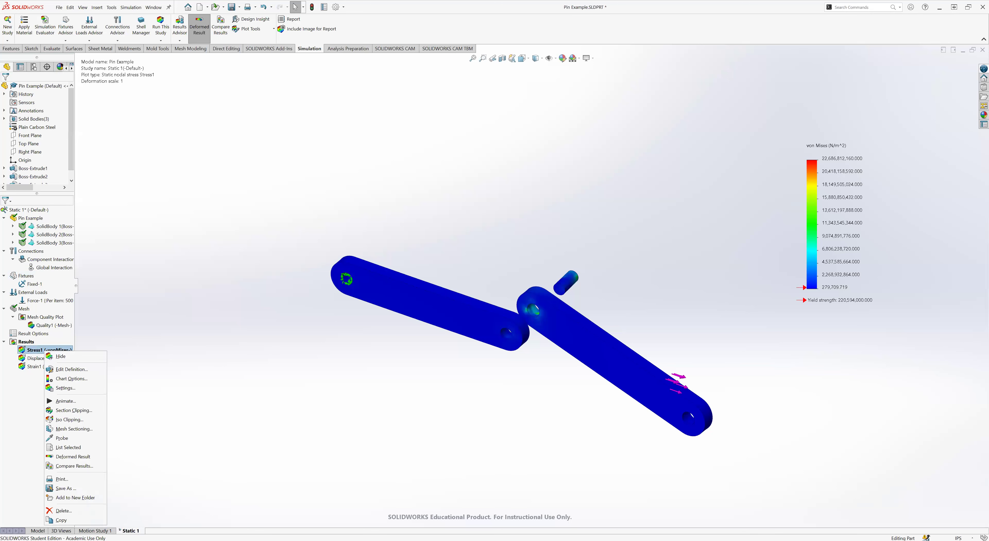
pyautogui.click(29, 342)
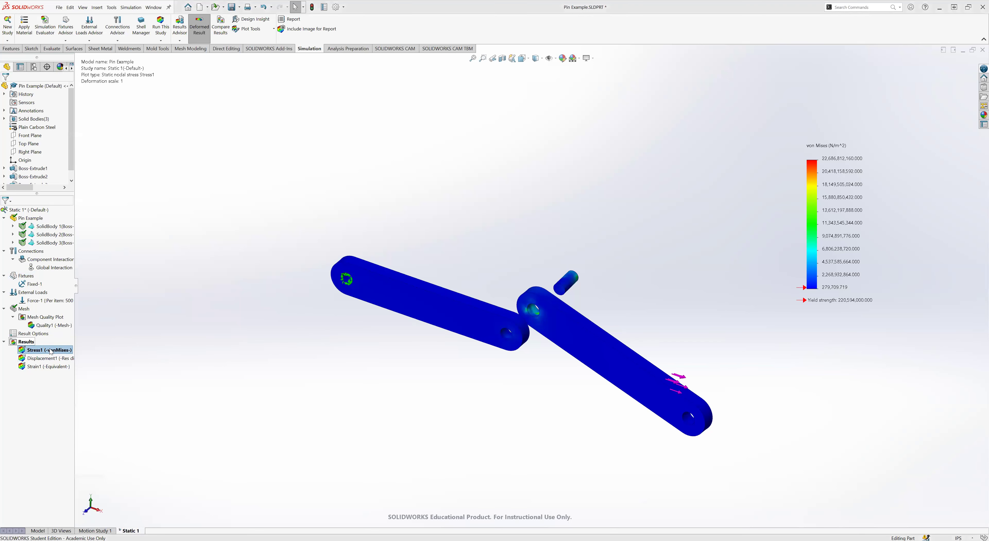
pyautogui.doubleClick(66, 359)
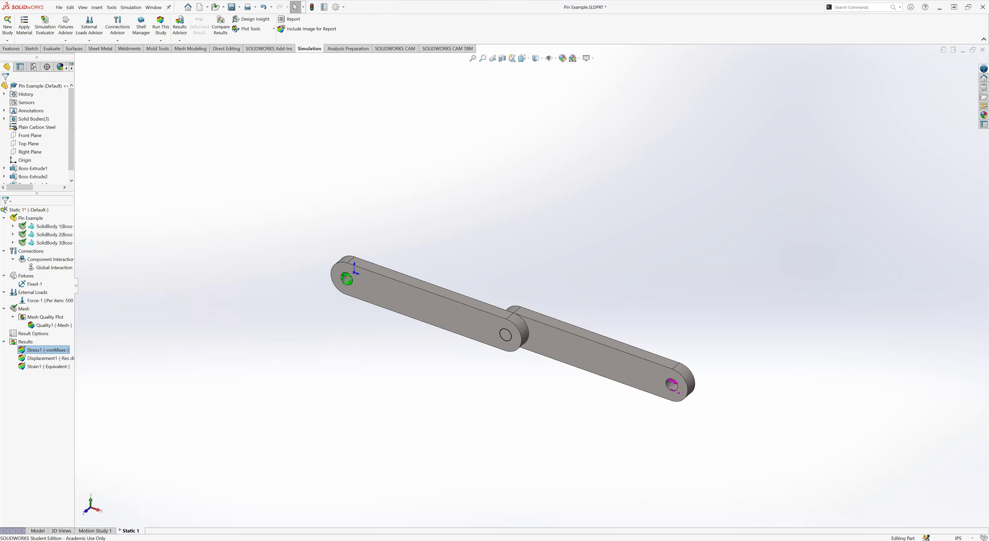
# Try a Roller/Slider fixture on the long upper faces of both links
pyautogui.click(142, 308)
pyautogui.rightClick(22, 277)
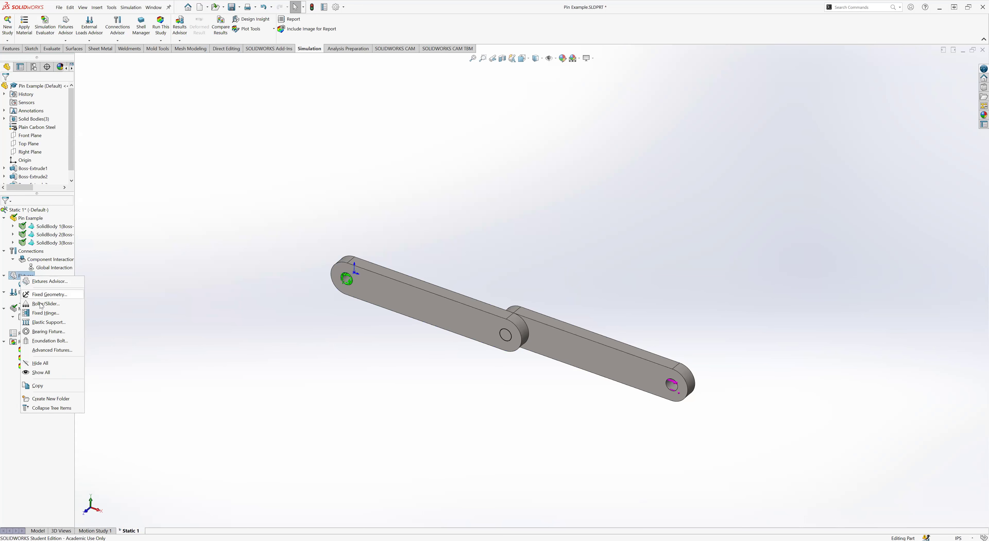
pyautogui.click(46, 303)
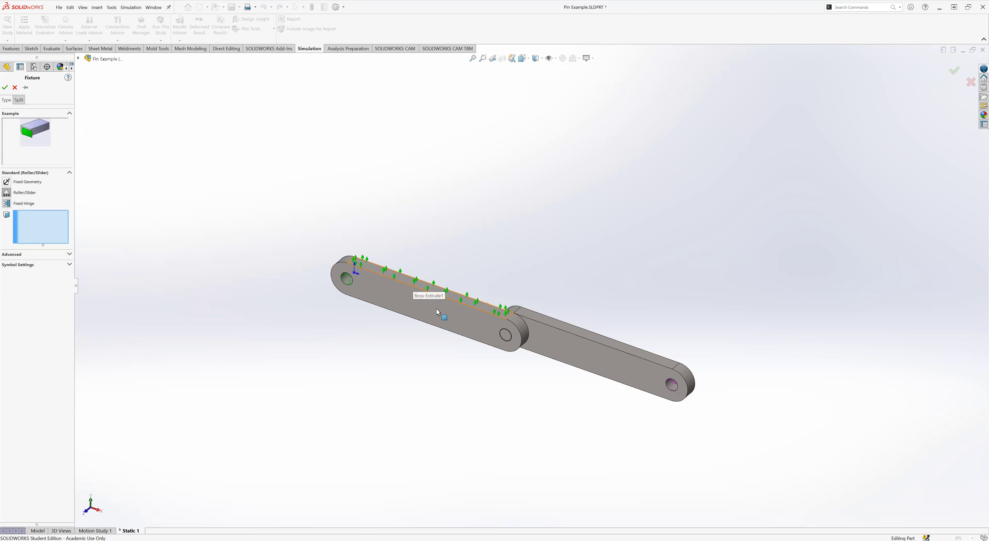
pyautogui.click(414, 279)
pyautogui.click(537, 318)
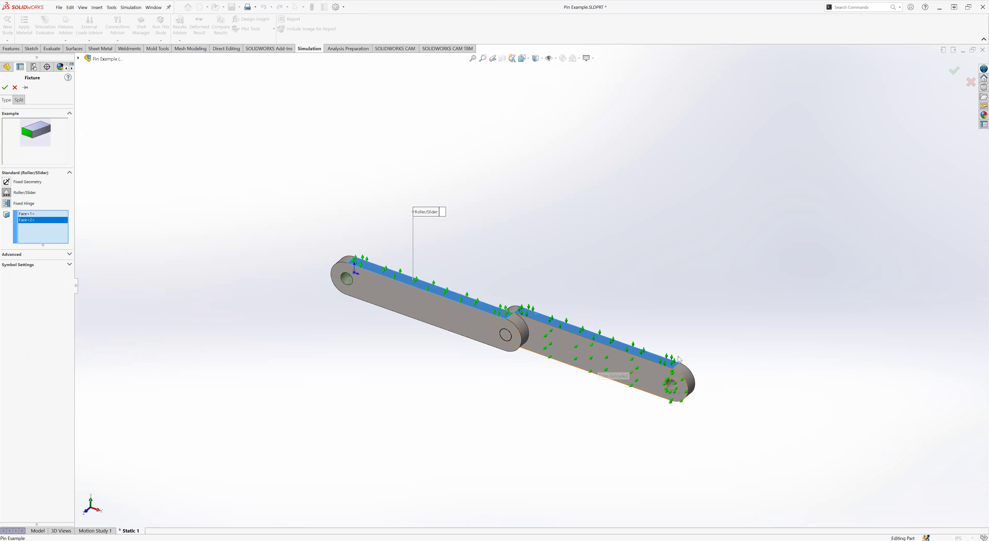
# Examine the Roller/Slider supports on the upper faces of both links from several angles, and discard the fixture
pyautogui.moveTo(485, 433); pyautogui.dragTo(457, 325, button='middle')
pyautogui.moveTo(487, 220); pyautogui.dragTo(485, 326, button='middle')
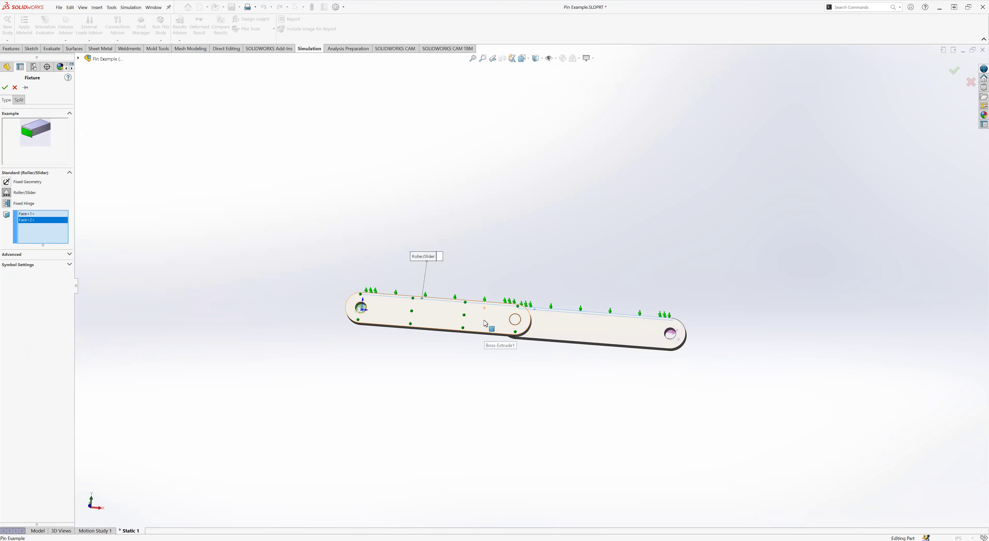
pyautogui.moveTo(478, 343); pyautogui.dragTo(438, 319, button='middle')
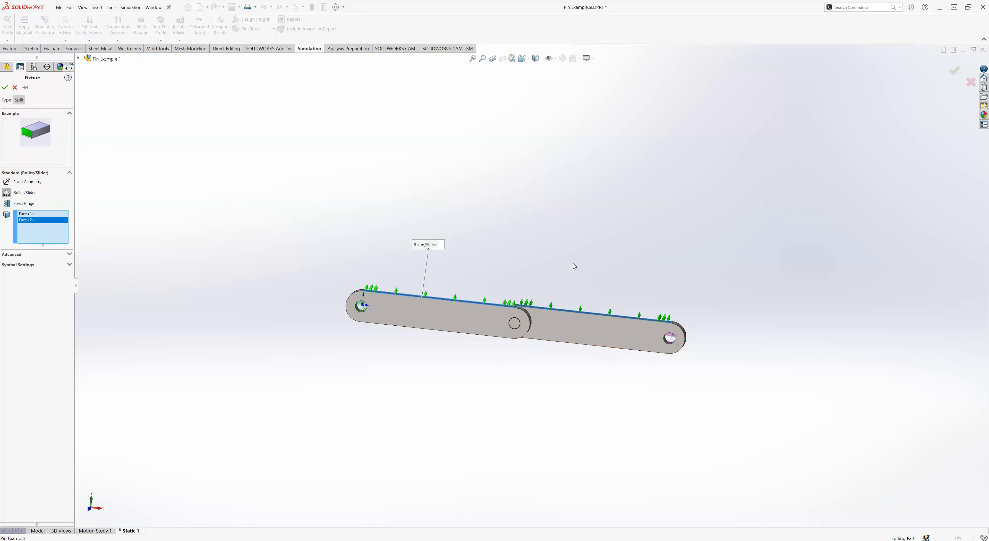
pyautogui.moveTo(573, 263); pyautogui.dragTo(552, 310, button='middle')
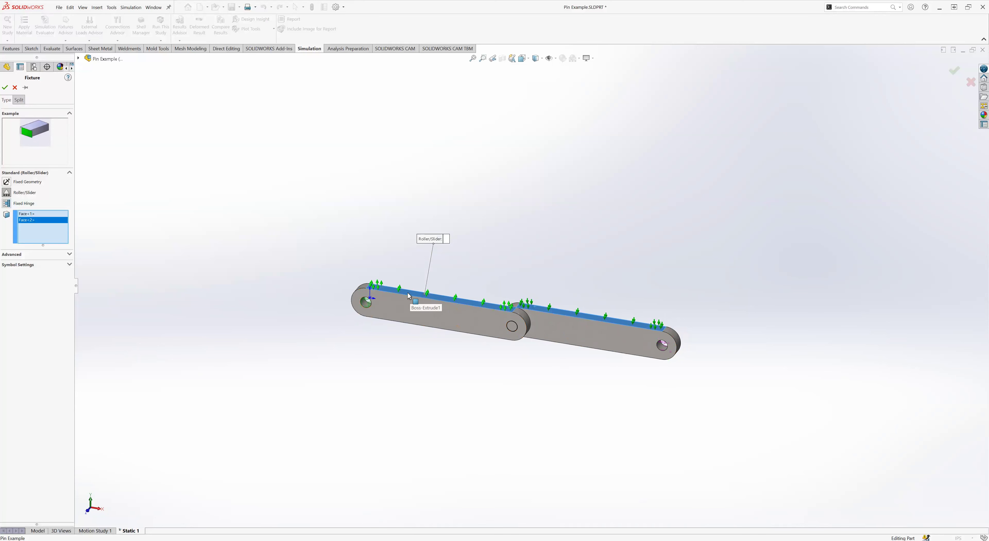
pyautogui.moveTo(438, 282); pyautogui.dragTo(462, 261, button='middle')
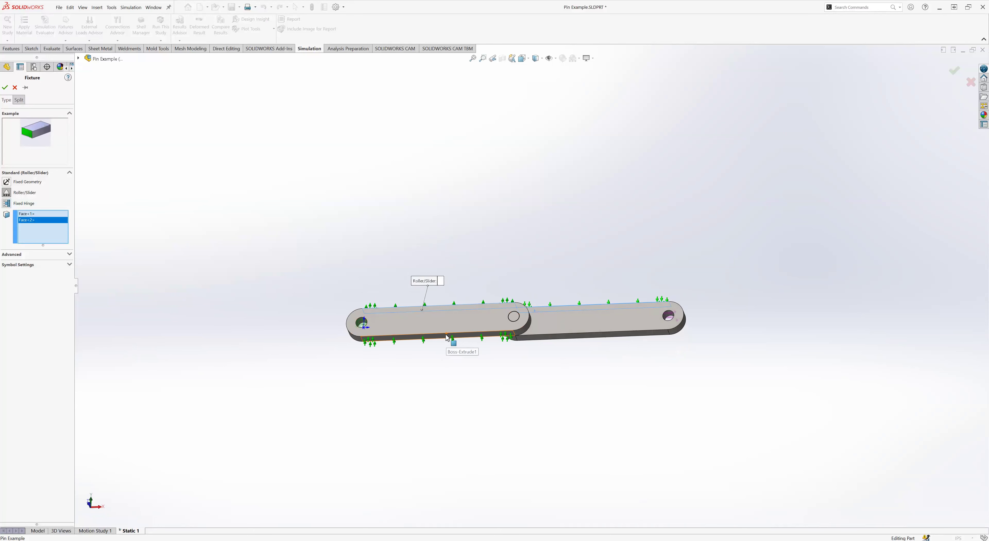
pyautogui.moveTo(467, 285); pyautogui.dragTo(447, 415, button='middle')
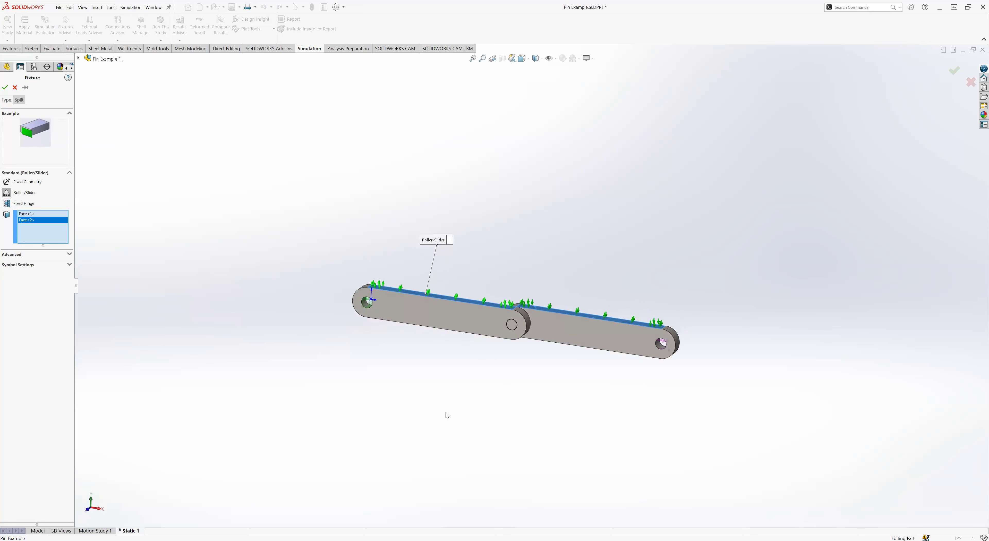
pyautogui.moveTo(498, 250); pyautogui.dragTo(495, 287, button='middle')
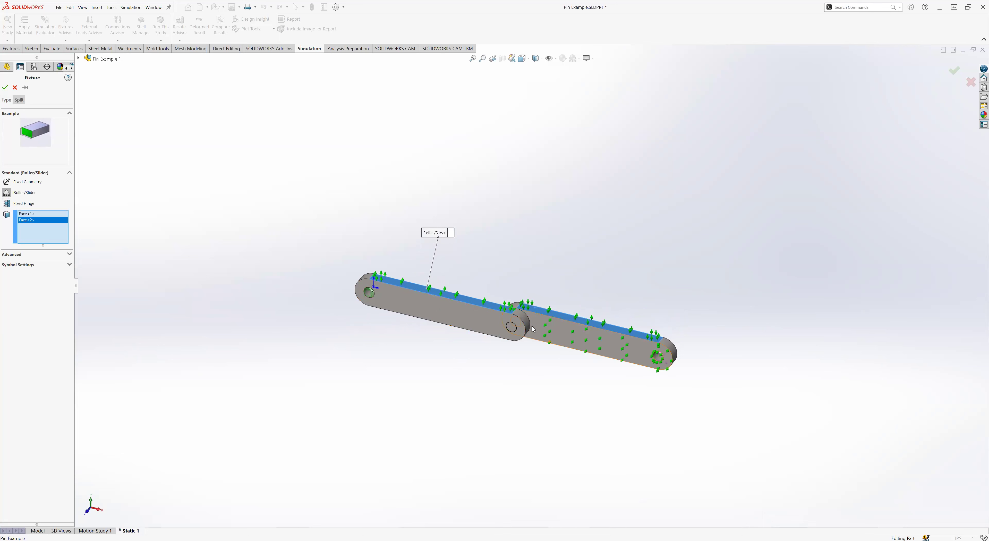
pyautogui.moveTo(492, 379); pyautogui.dragTo(511, 303, button='middle')
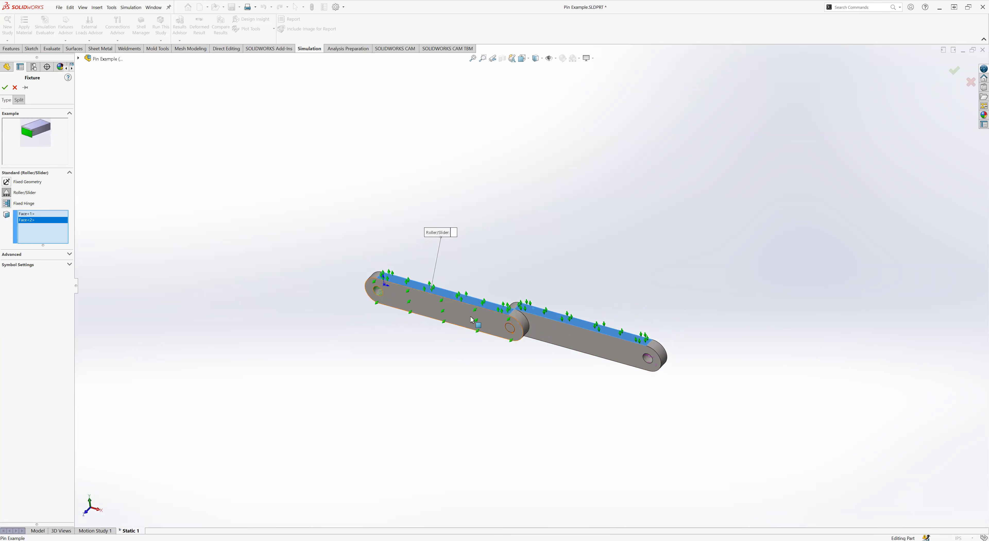
pyautogui.scroll(-3, 512, 329)
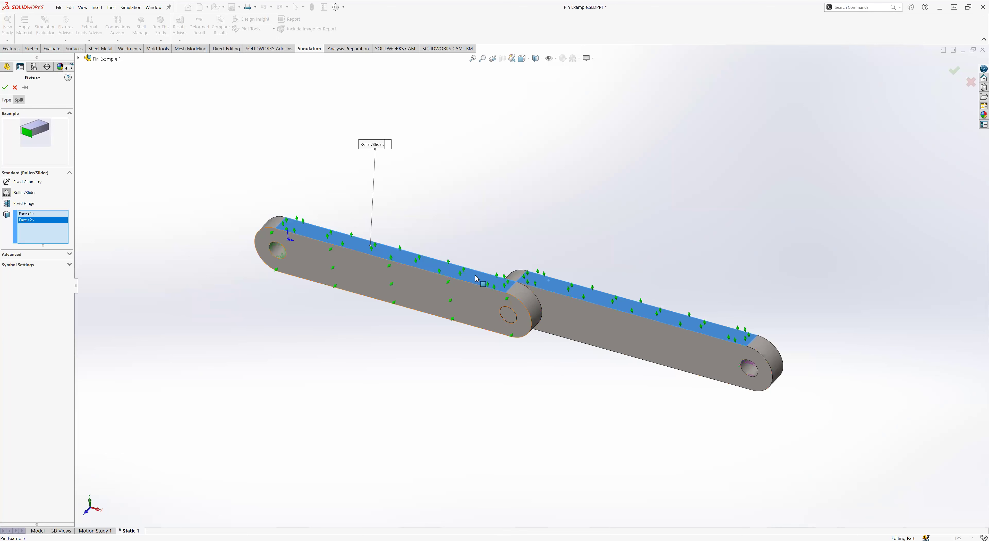
pyautogui.moveTo(426, 278)
pyautogui.mouseDown(button='middle')
pyautogui.moveTo(407, 277)
pyautogui.moveTo(430, 267)
pyautogui.moveTo(501, 281)
pyautogui.moveTo(472, 358)
pyautogui.moveTo(499, 230)
pyautogui.moveTo(426, 272)
pyautogui.mouseUp(button='middle')
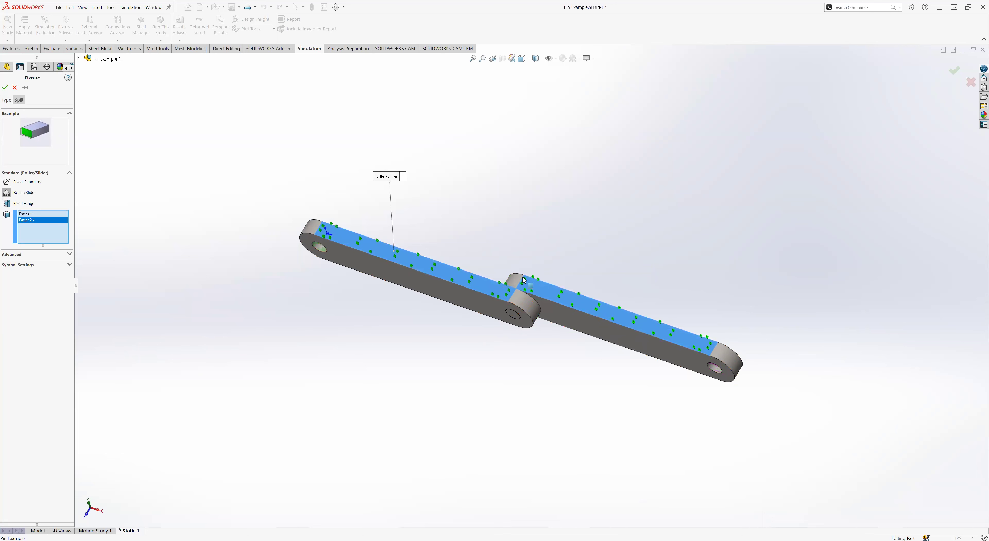
pyautogui.moveTo(523, 279); pyautogui.dragTo(518, 309, button='middle')
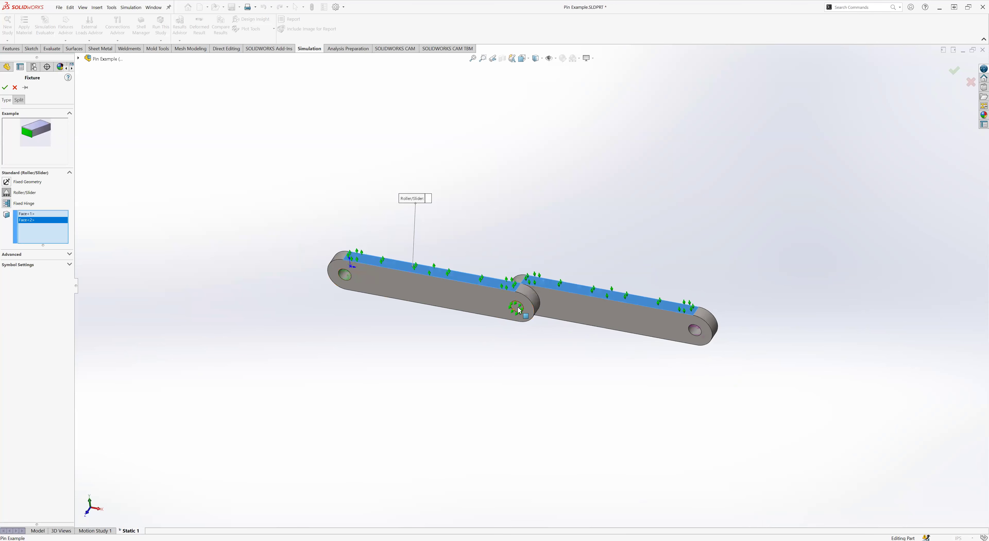
pyautogui.moveTo(499, 275); pyautogui.dragTo(497, 289, button='middle')
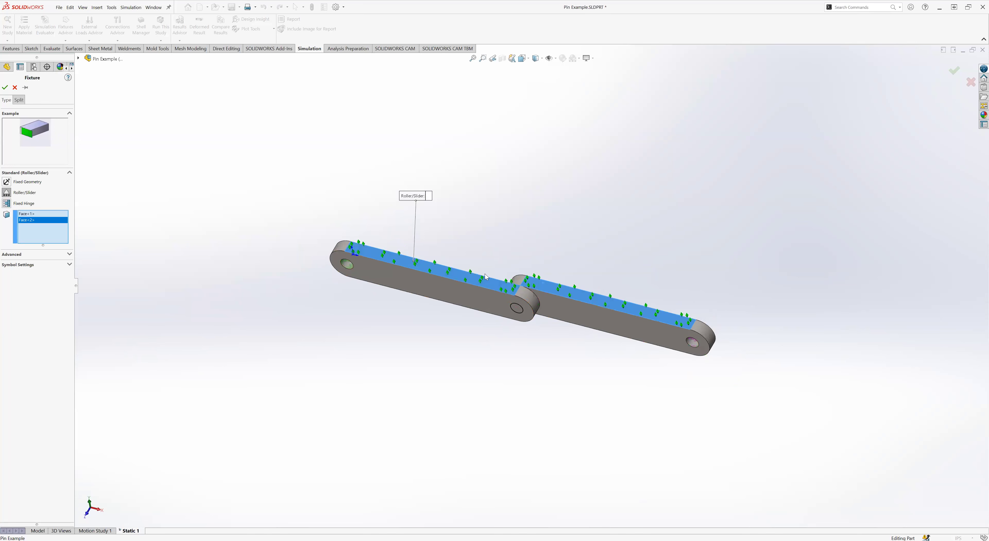
pyautogui.click(4, 88)
# Return from the study to the part model and change the first link's extrusion (Boss-Extrude1) to Mid Plane
pyautogui.moveTo(177, 236); pyautogui.dragTo(172, 273, button='middle')
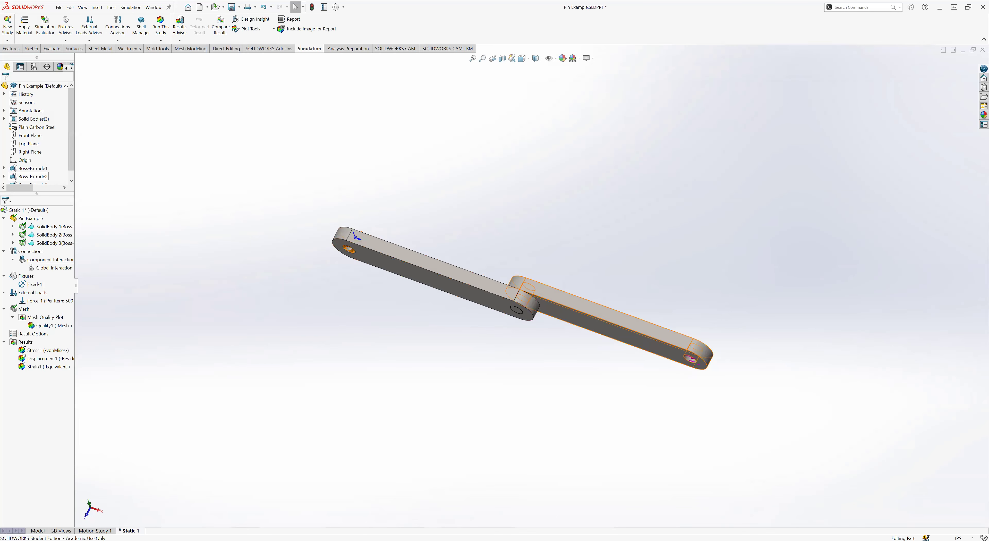
pyautogui.click(37, 531)
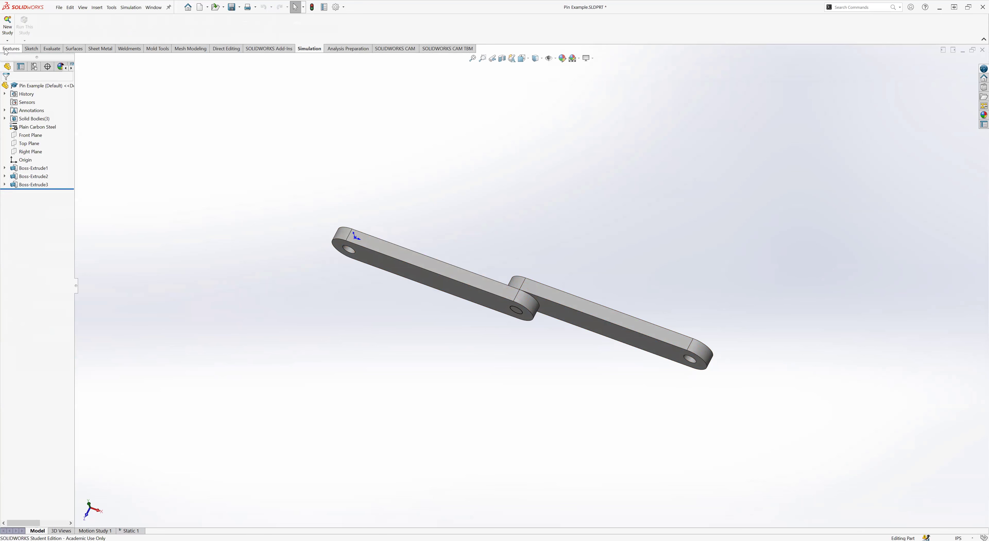
pyautogui.moveTo(325, 211); pyautogui.dragTo(325, 257, button='middle')
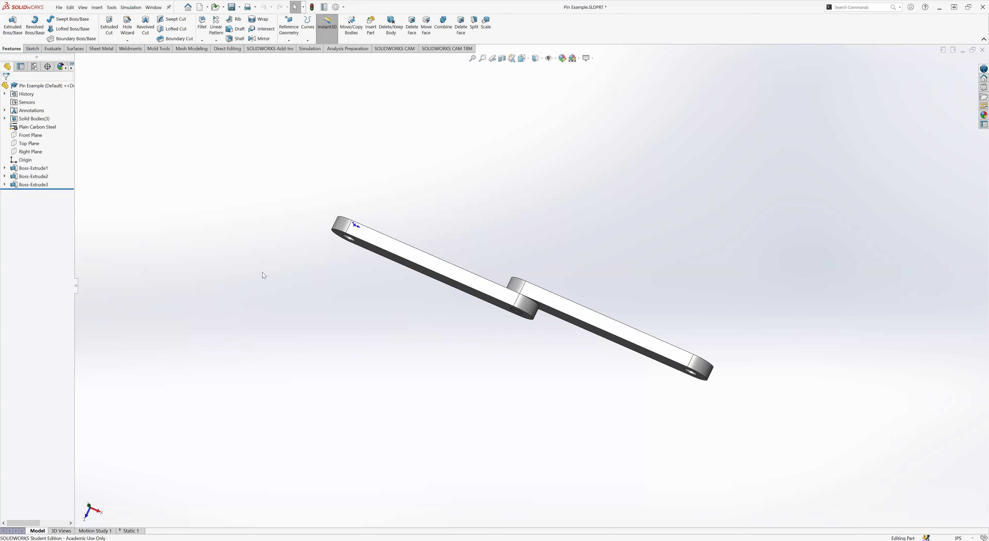
pyautogui.click(32, 172)
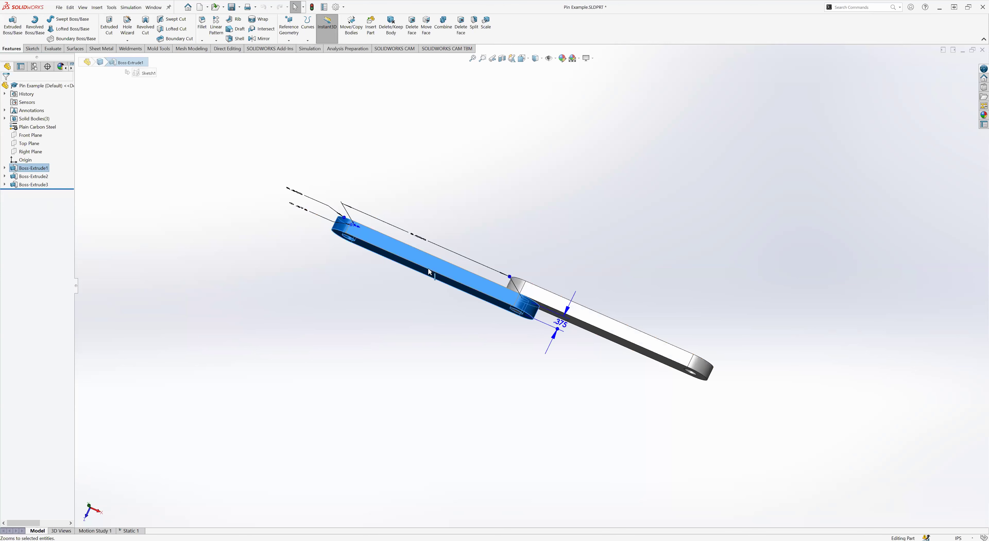
pyautogui.rightClick(37, 170)
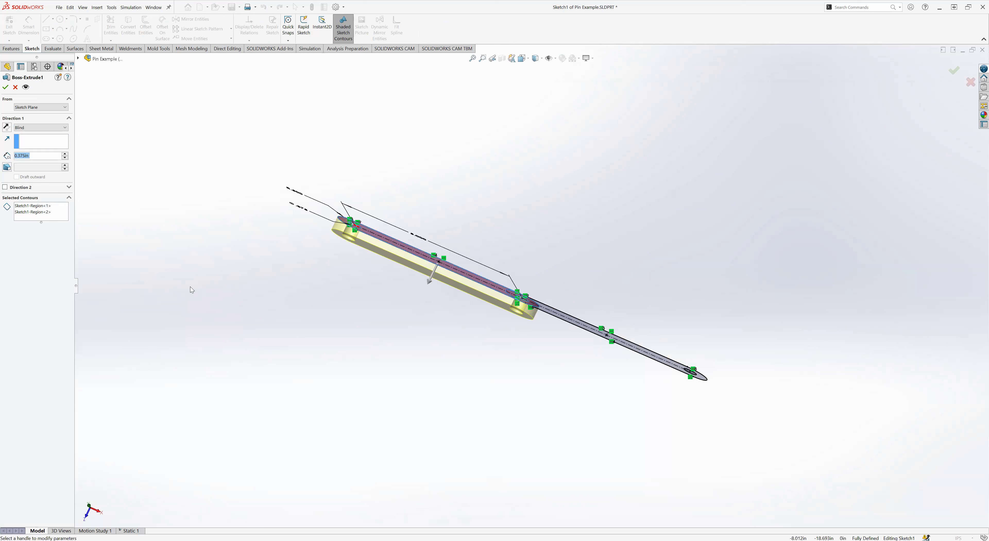
pyautogui.click(32, 128)
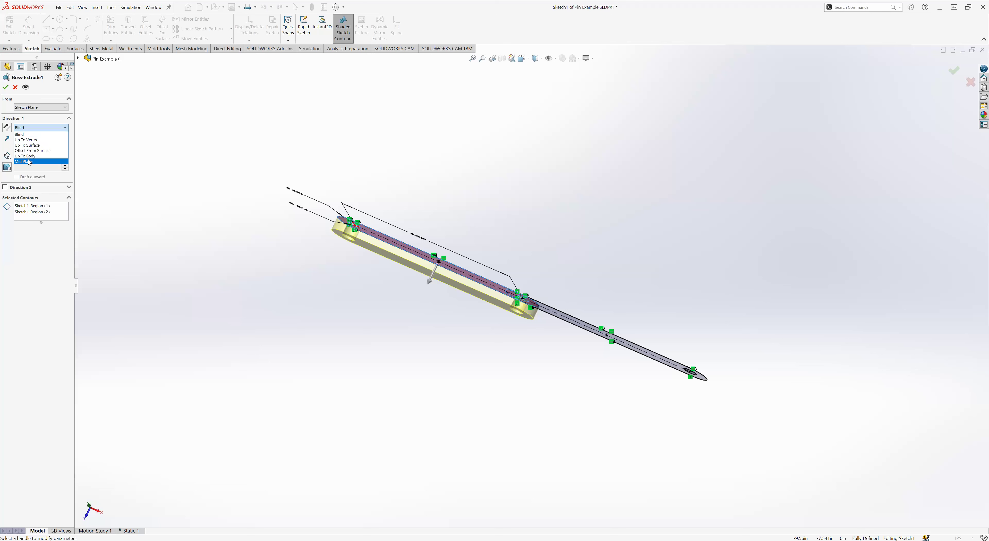
pyautogui.press('Return')
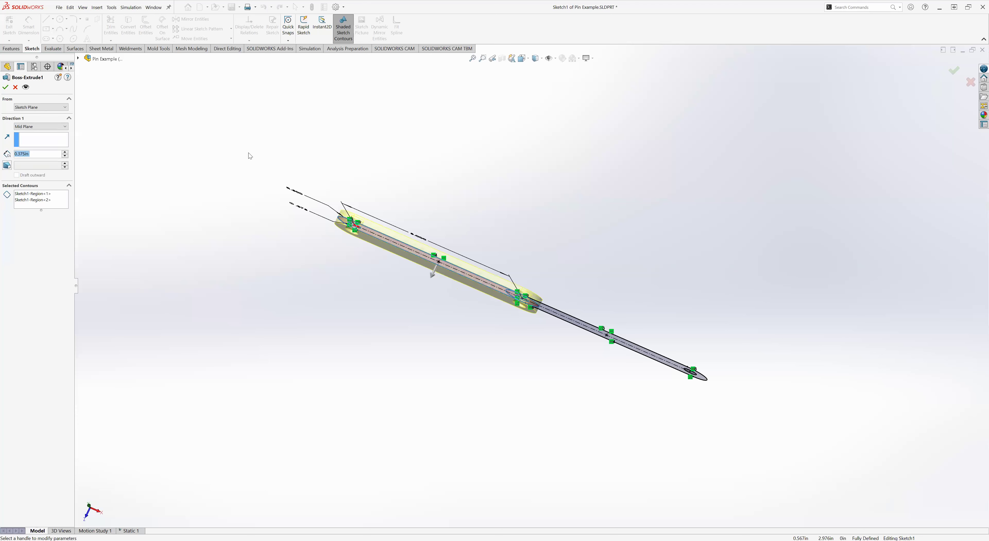
pyautogui.click(5, 88)
# Edit the second link's extrusion (Boss-Extrude2) to start from Surface/Face/Plane, using the first link's rear face
pyautogui.moveTo(403, 370); pyautogui.dragTo(329, 256, button='middle')
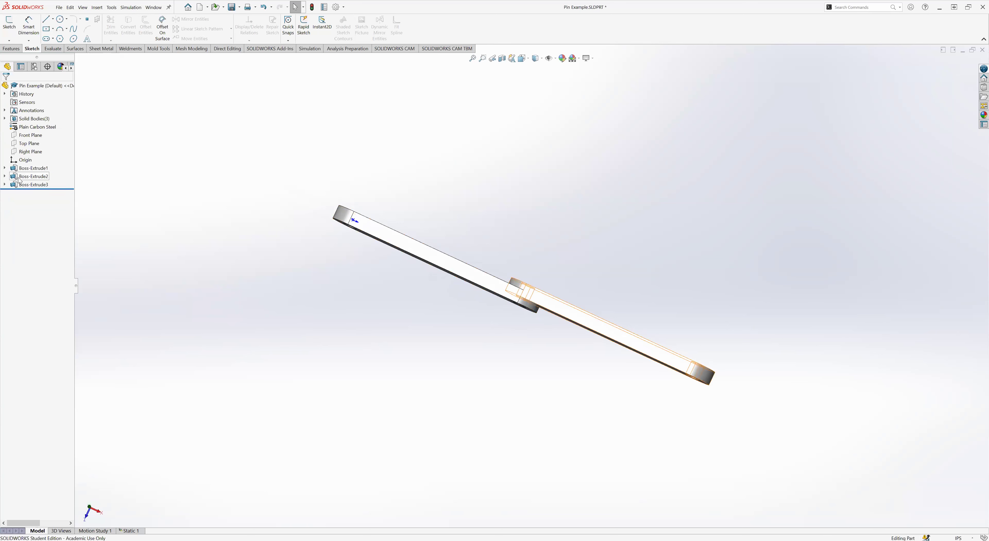
pyautogui.click(33, 176)
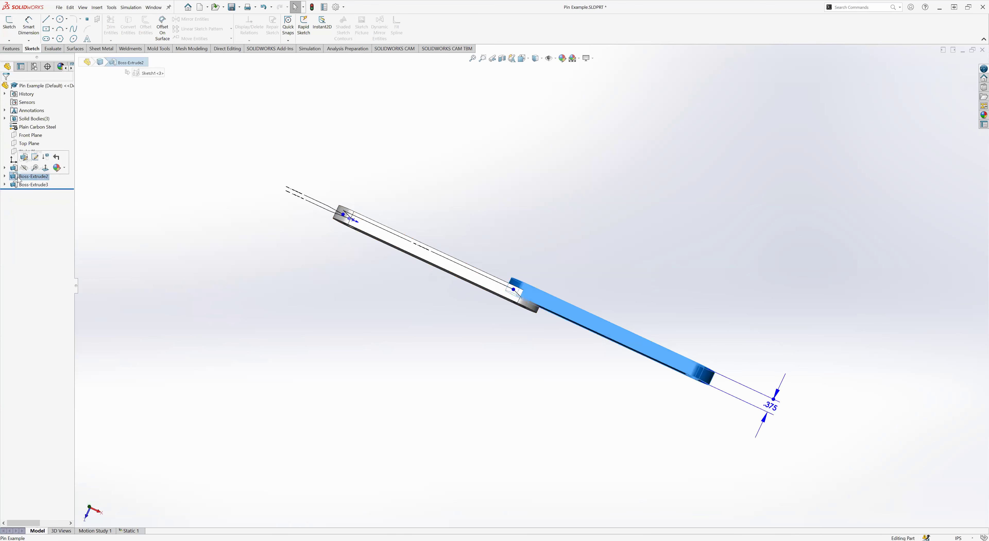
pyautogui.click(35, 159)
pyautogui.moveTo(415, 301); pyautogui.dragTo(503, 308, button='middle')
pyautogui.scroll(-5, 614, 325)
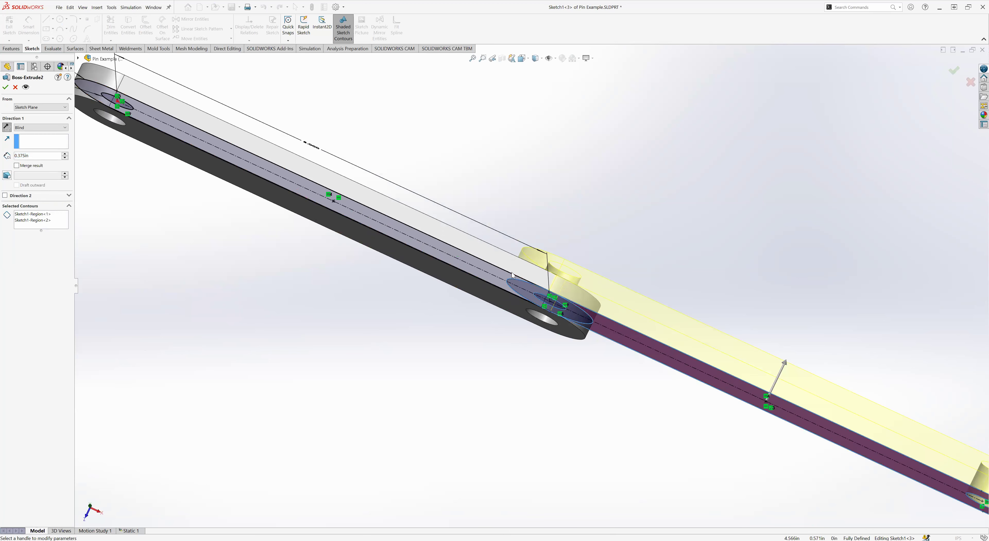
pyautogui.moveTo(503, 326); pyautogui.dragTo(459, 267, button='middle')
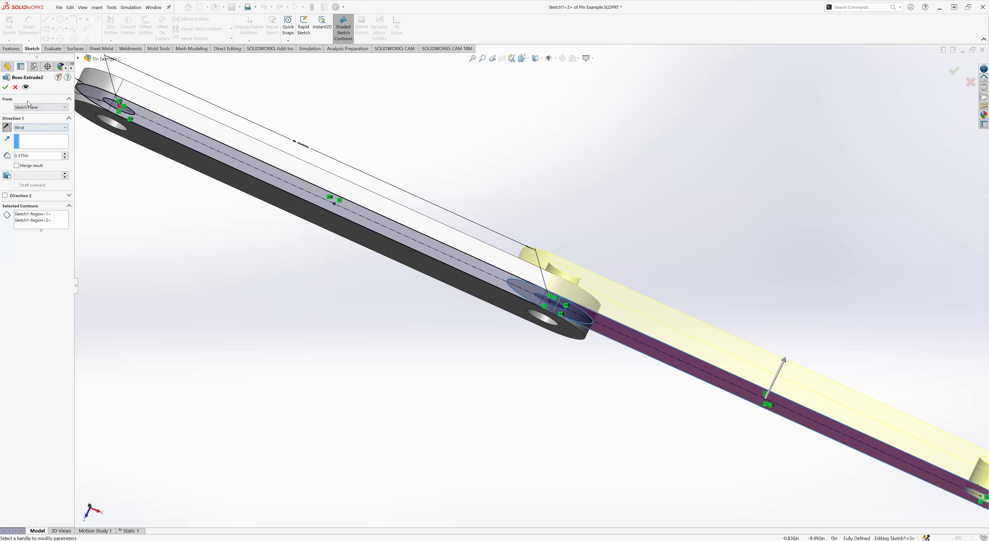
pyautogui.click(35, 108)
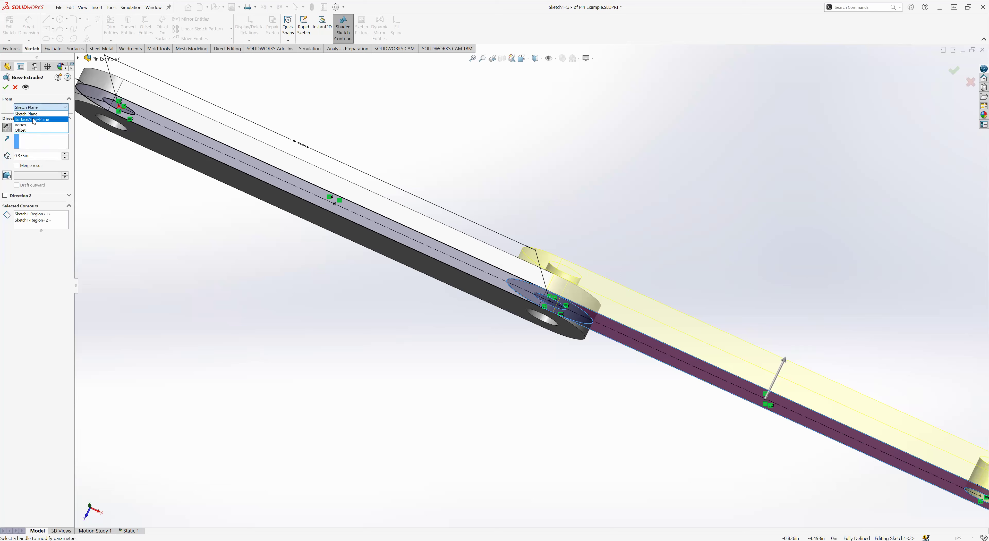
pyautogui.click(50, 122)
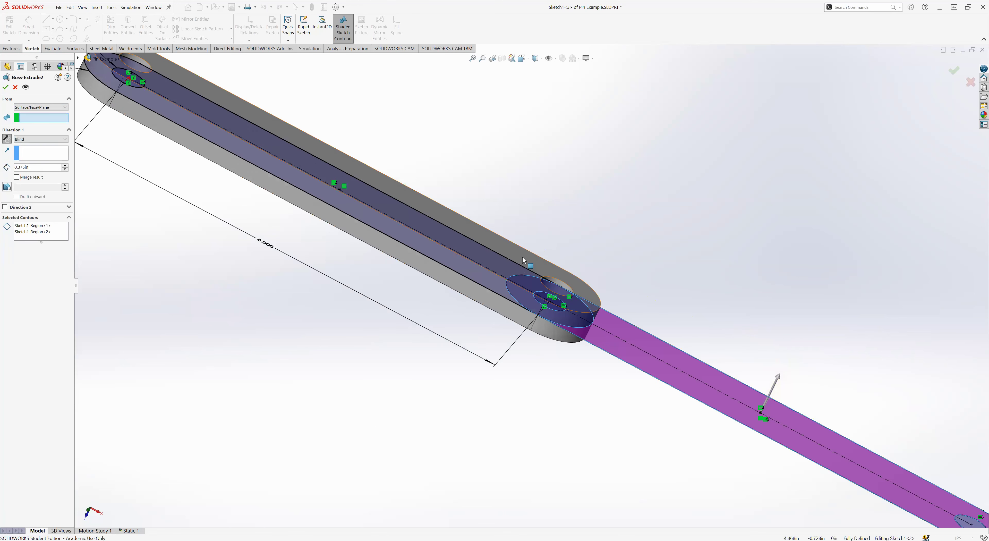
pyautogui.click(522, 255)
pyautogui.moveTo(532, 377)
pyautogui.mouseDown(button='middle')
pyautogui.moveTo(583, 243)
pyautogui.moveTo(569, 221)
pyautogui.mouseUp(button='middle')
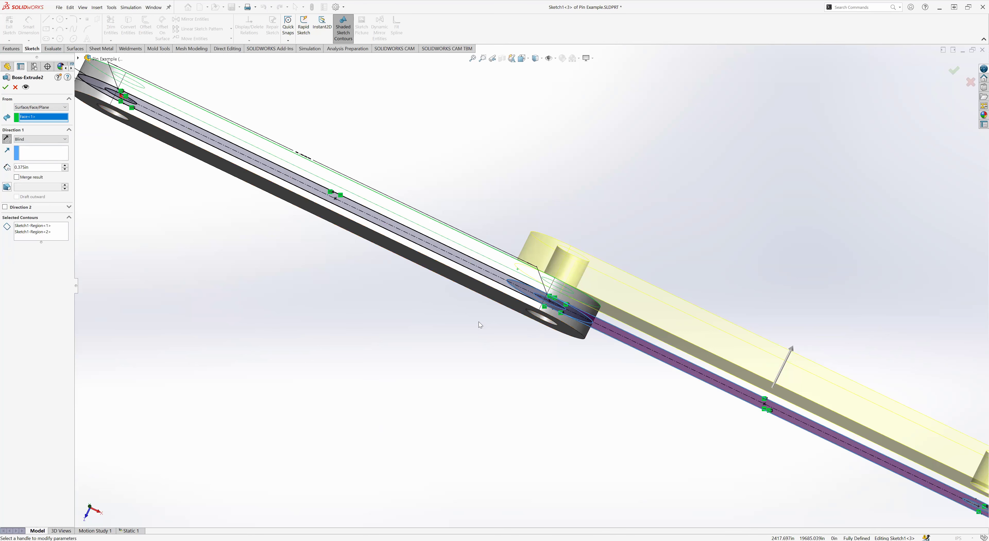
pyautogui.scroll(3, 478, 319)
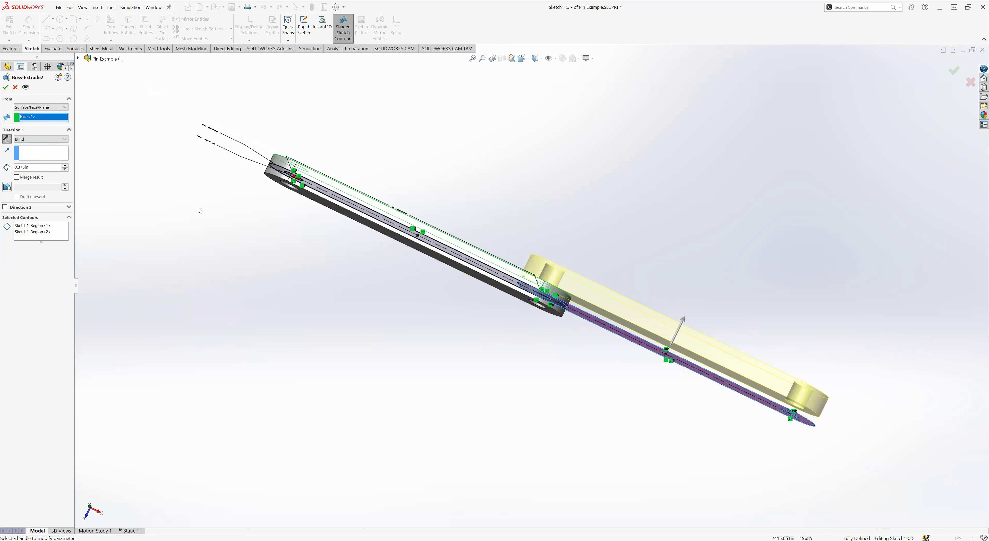
pyautogui.click(5, 88)
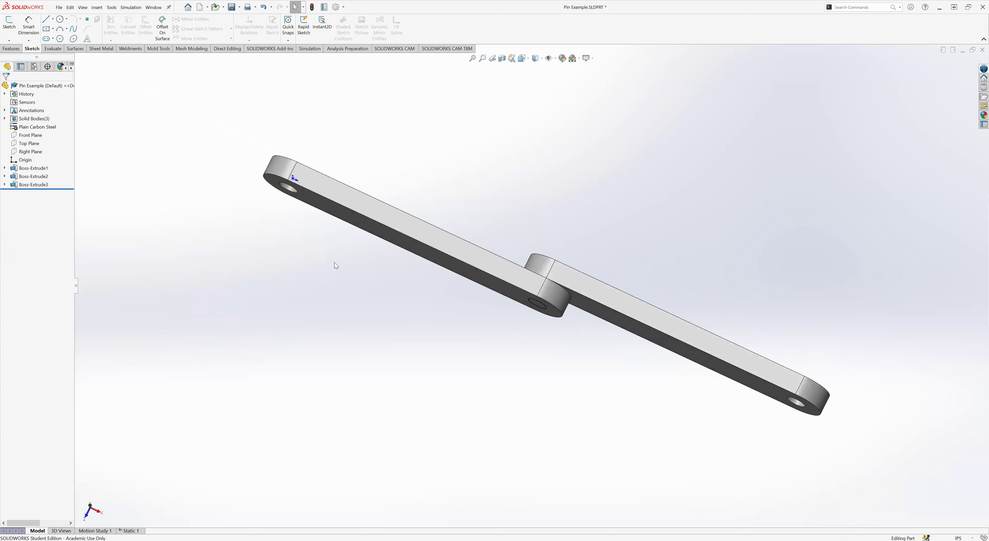
# Check the positions of the two links by highlighting the second and the first link extrusion in turn
pyautogui.moveTo(518, 318); pyautogui.dragTo(517, 241, button='middle')
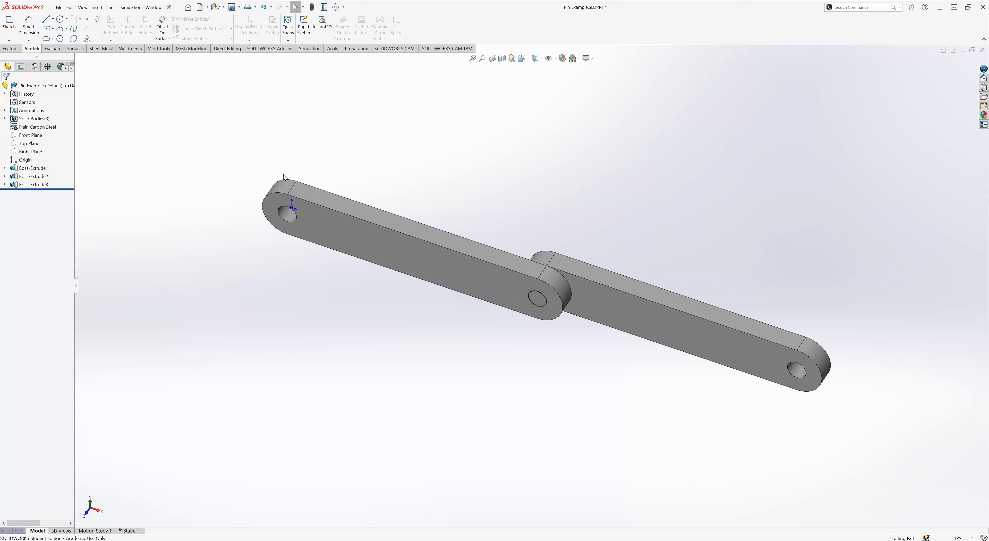
pyautogui.click(30, 176)
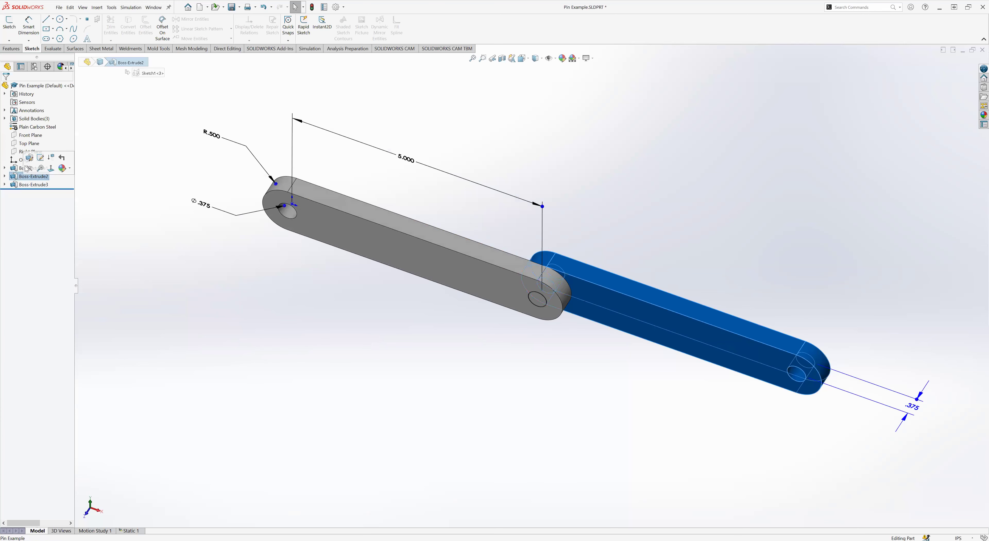
pyautogui.moveTo(249, 288); pyautogui.dragTo(250, 319, button='middle')
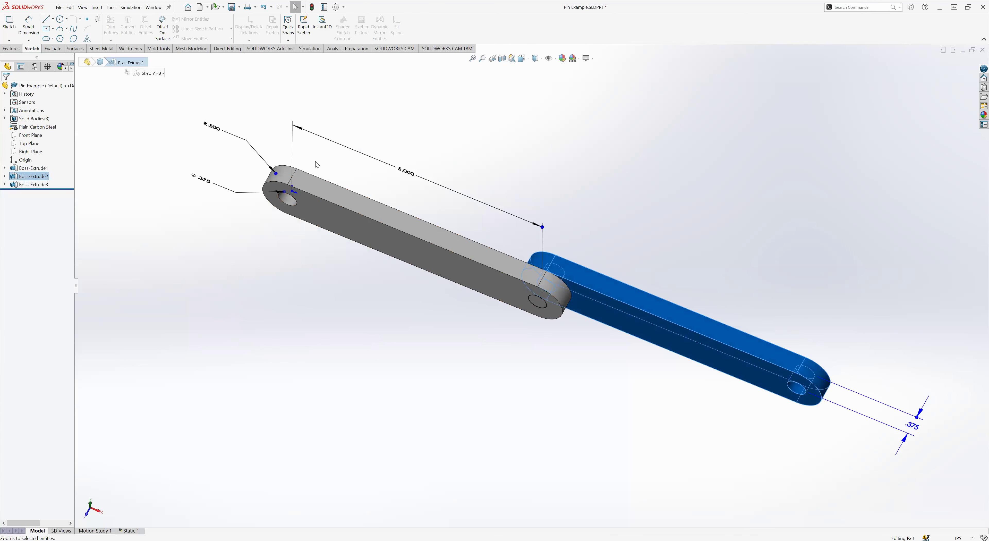
pyautogui.click(163, 246)
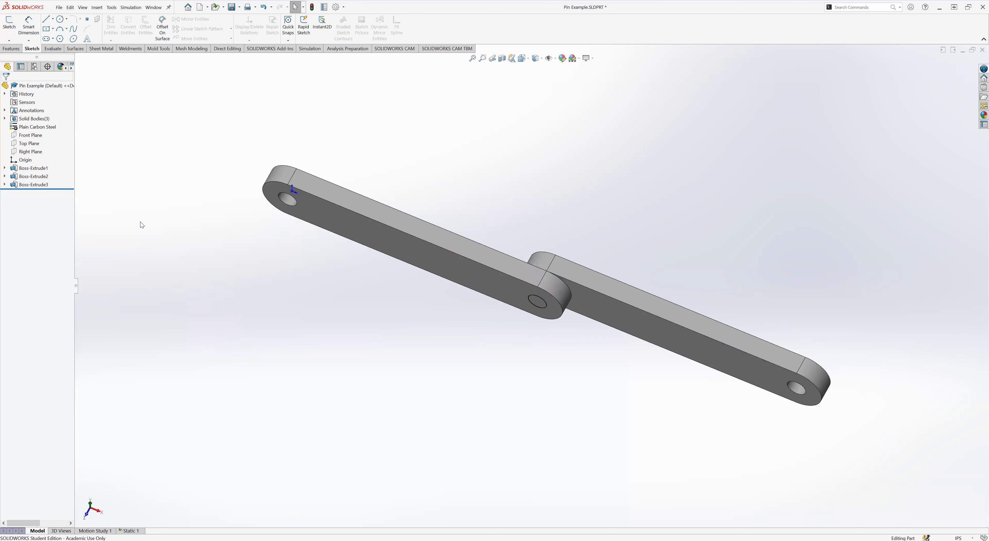
pyautogui.click(33, 167)
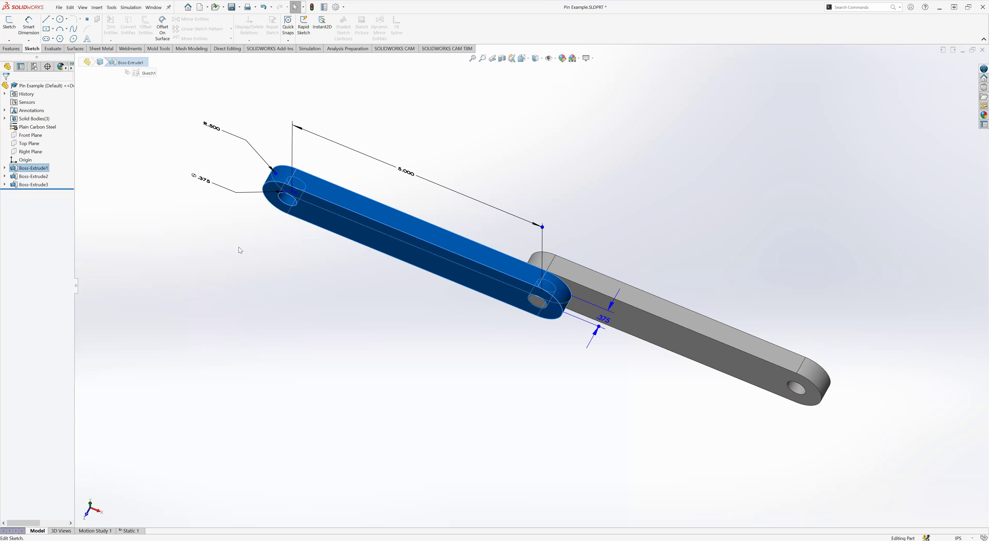
# Edit the second link's extrusion (Boss-Extrude2) to start from the Sketch Plane and extend as Mid Plane
pyautogui.rightClick(18, 172)
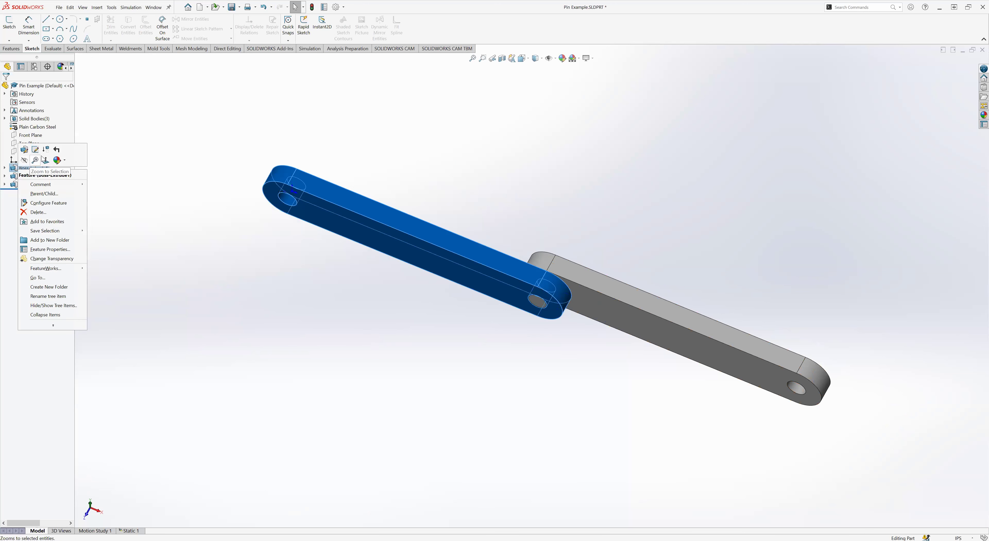
pyautogui.click(247, 235)
pyautogui.click(33, 176)
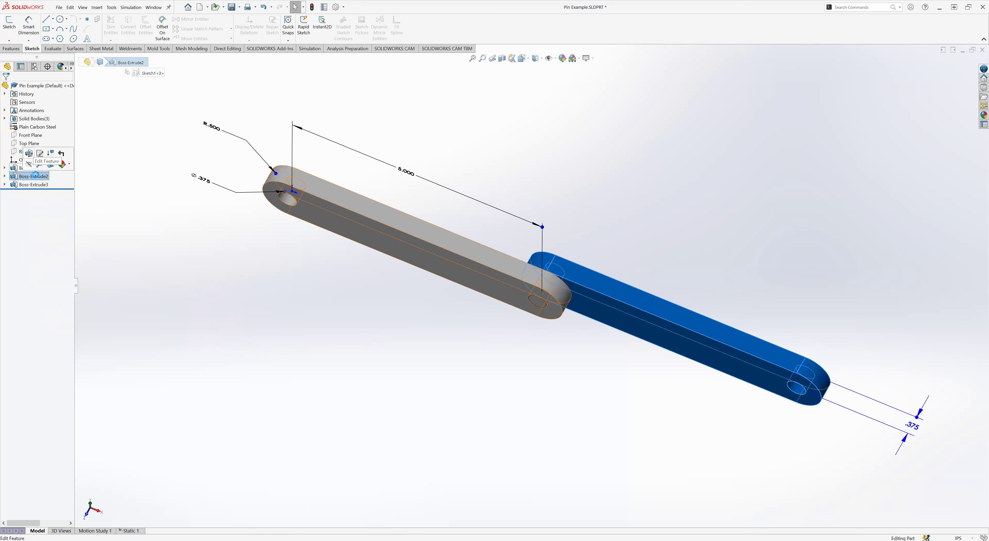
pyautogui.click(35, 107)
pyautogui.click(27, 114)
pyautogui.click(28, 128)
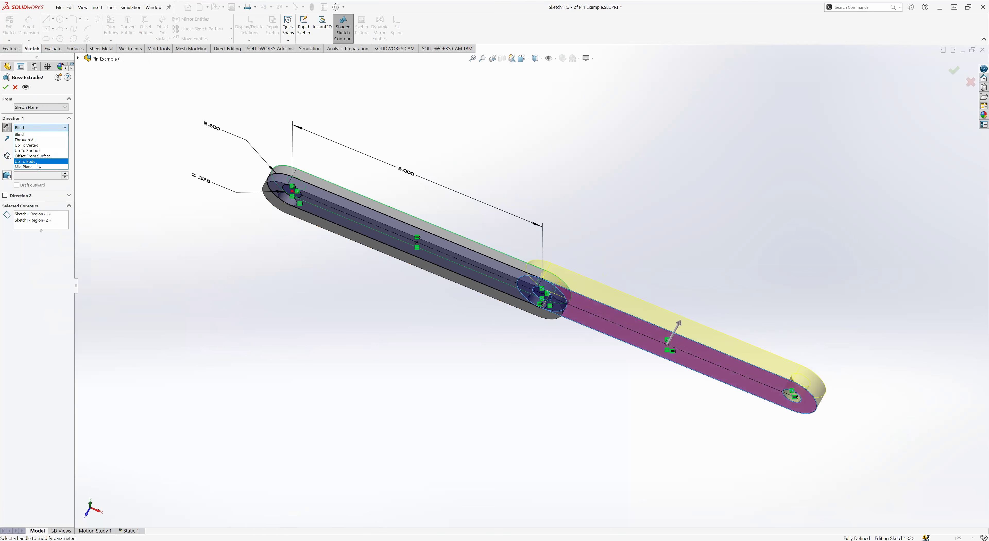
pyautogui.click(37, 162)
pyautogui.click(39, 127)
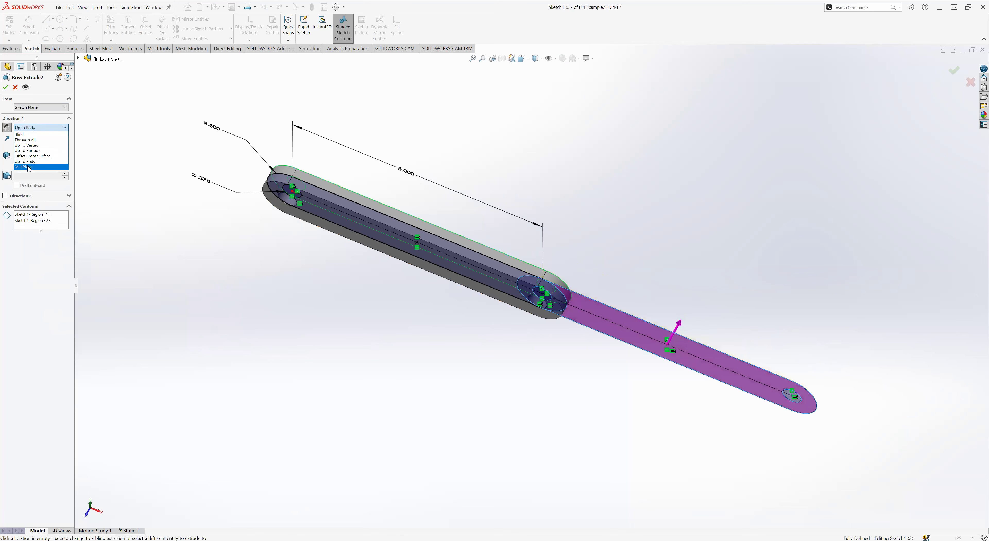
pyautogui.click(29, 167)
pyautogui.press('Return')
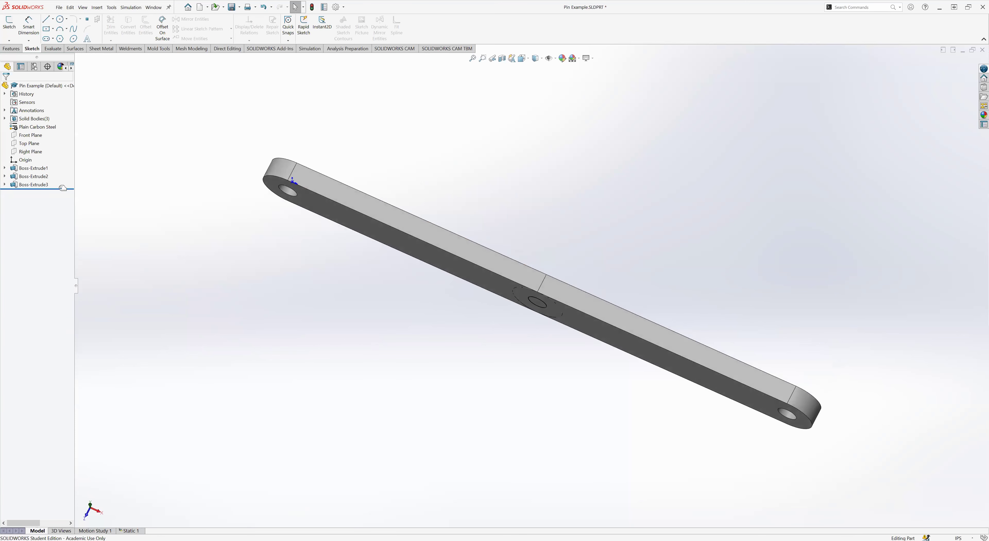
# Reorder the features so the second link's extrusion (Boss-Extrude2) comes before the first link's extrusion (Boss-Extrude1)
pyautogui.click(44, 168)
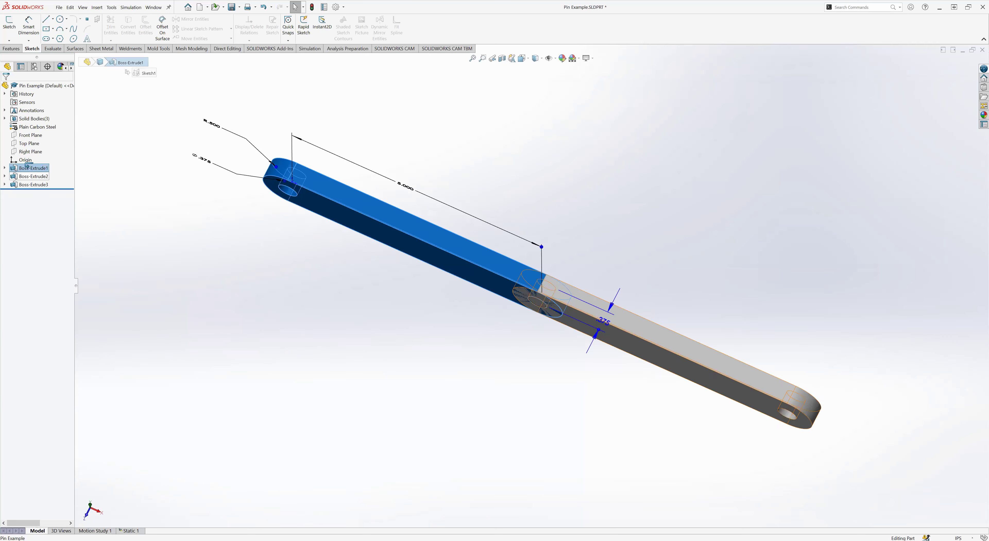
pyautogui.click(35, 177)
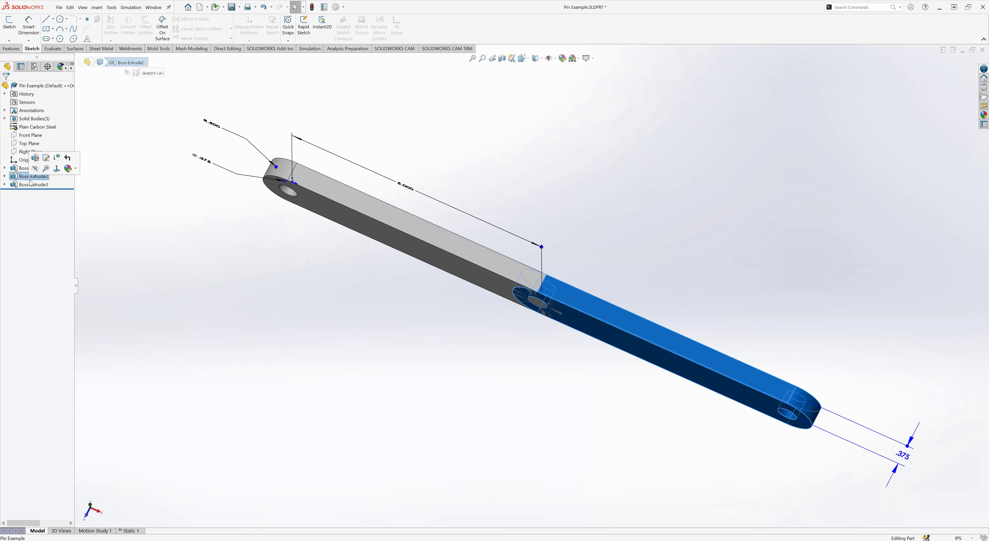
pyautogui.click(337, 170)
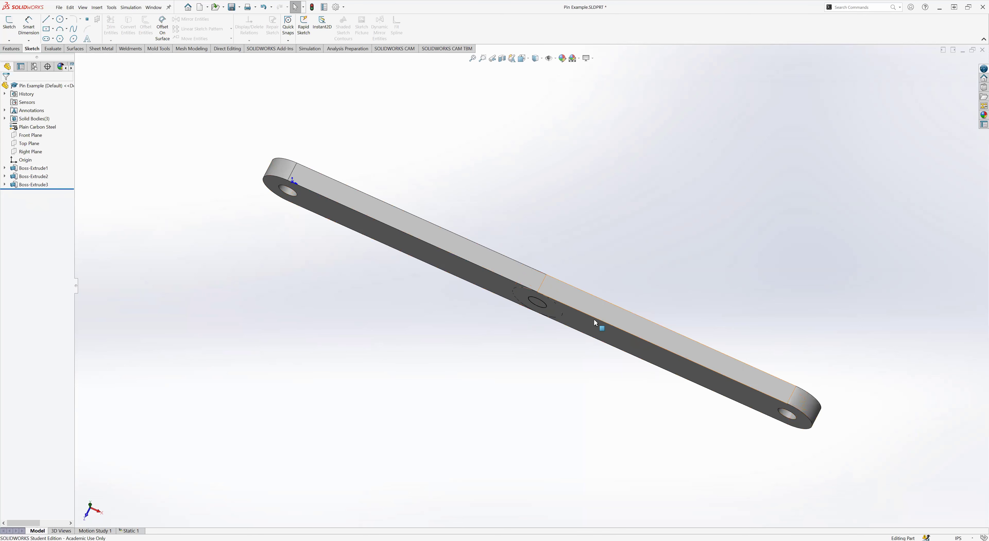
pyautogui.click(42, 178)
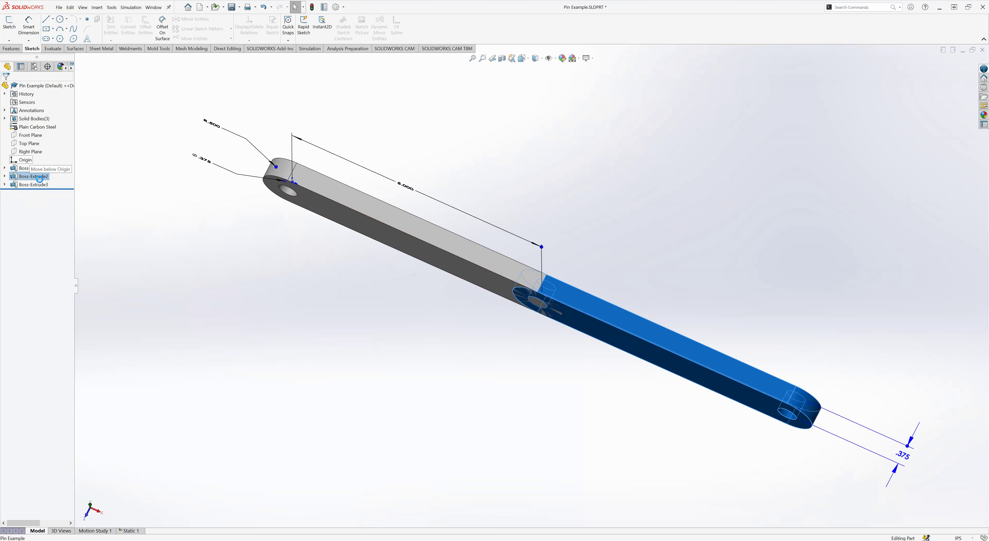
pyautogui.click(494, 281)
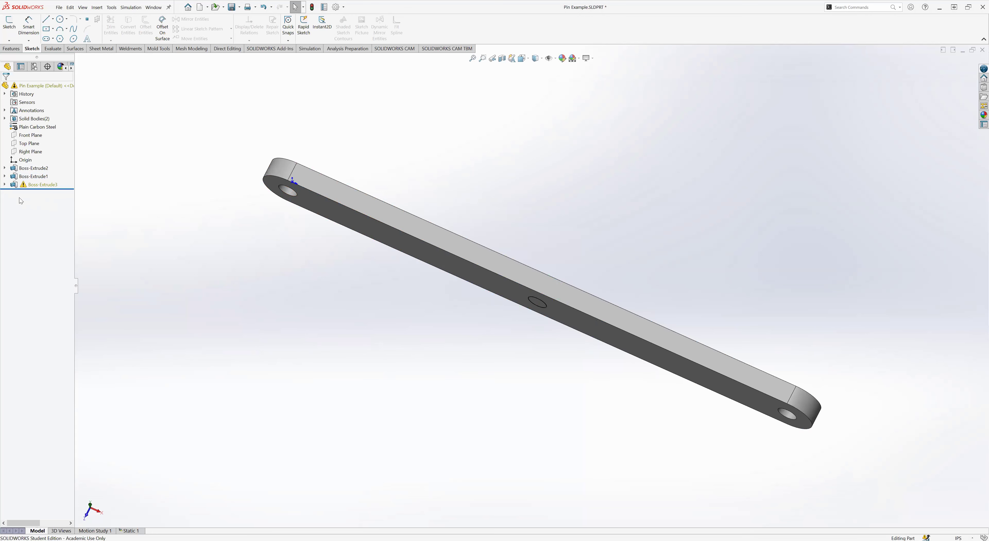
# Turn off Merge result for the first link's extrusion (Boss-Extrude1)
pyautogui.rightClick(22, 177)
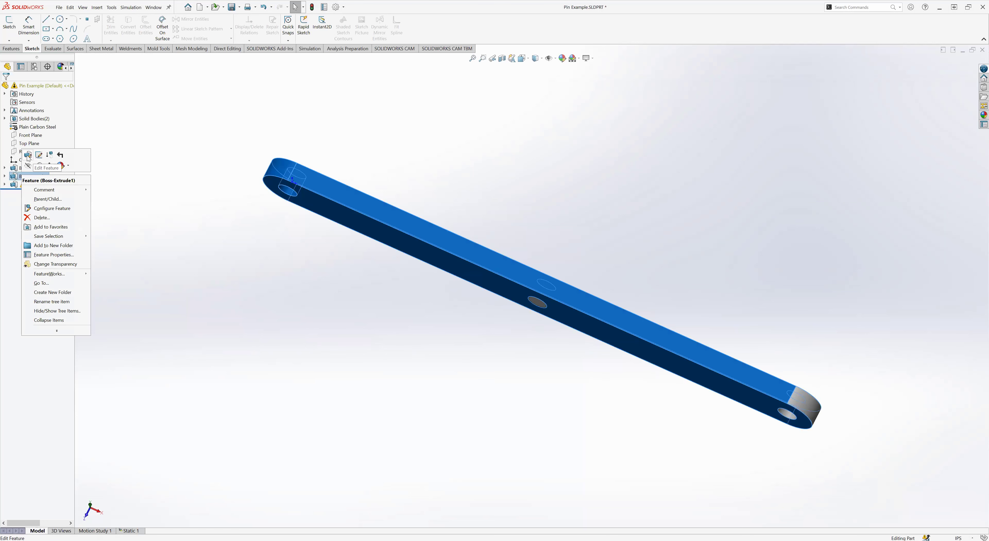
pyautogui.click(27, 155)
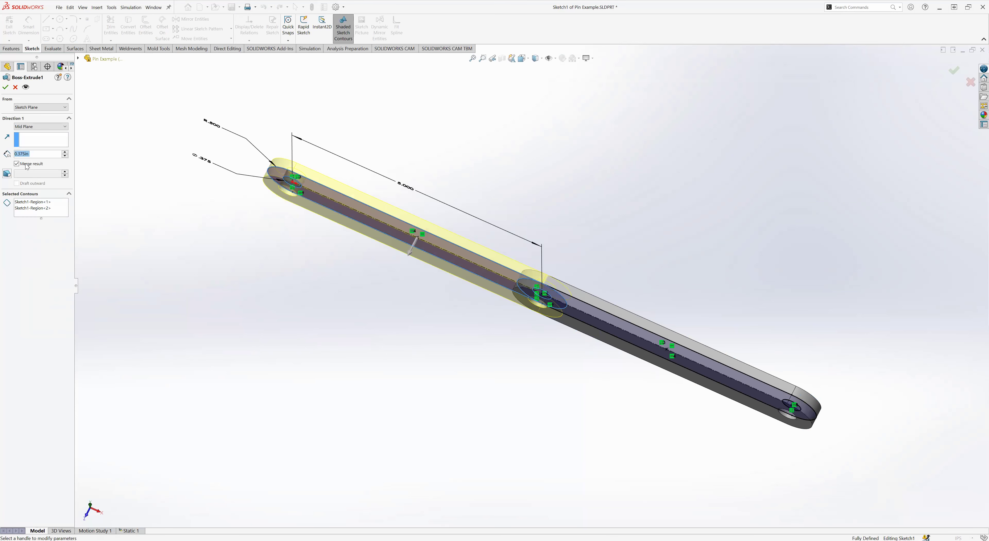
pyautogui.click(16, 164)
pyautogui.click(5, 87)
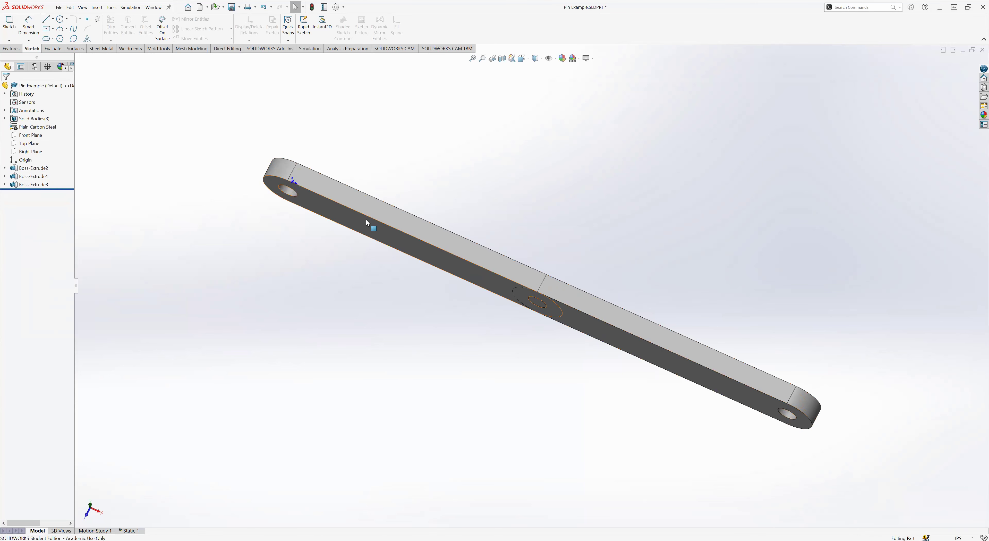
# Edit Boss-Extrude1 to a Blind extrusion starting from Surface/Face/Plane, using the second link's front face
pyautogui.click(581, 326)
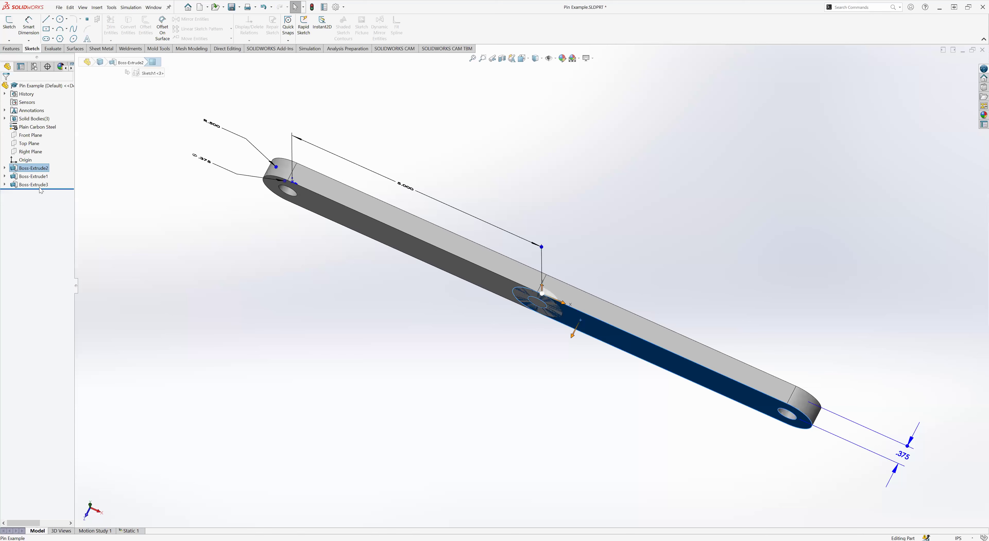
pyautogui.click(33, 177)
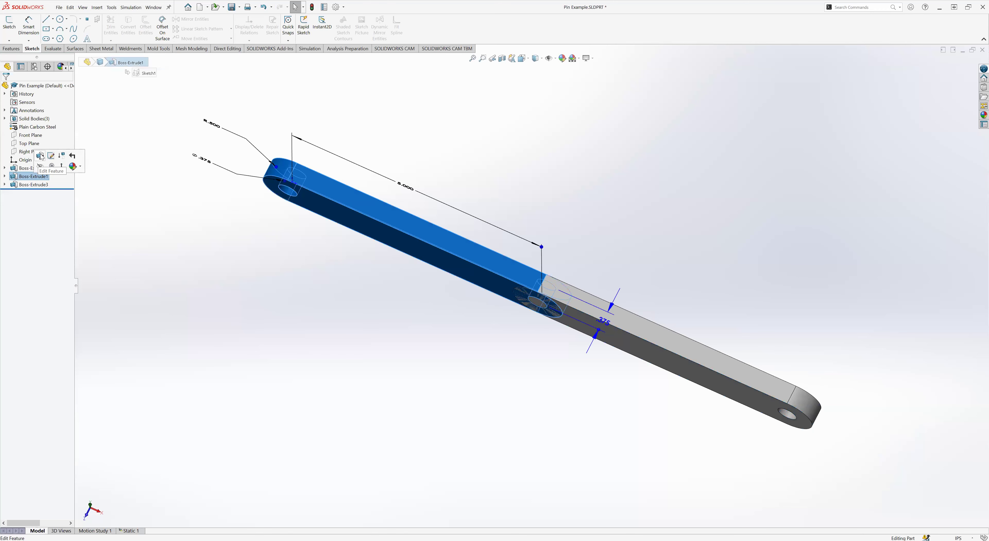
pyautogui.click(40, 156)
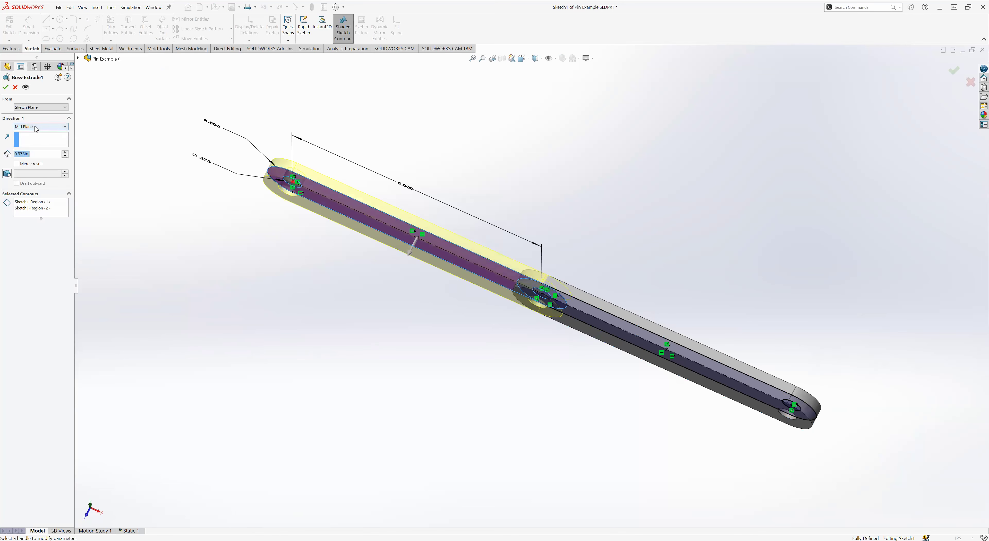
pyautogui.click(33, 127)
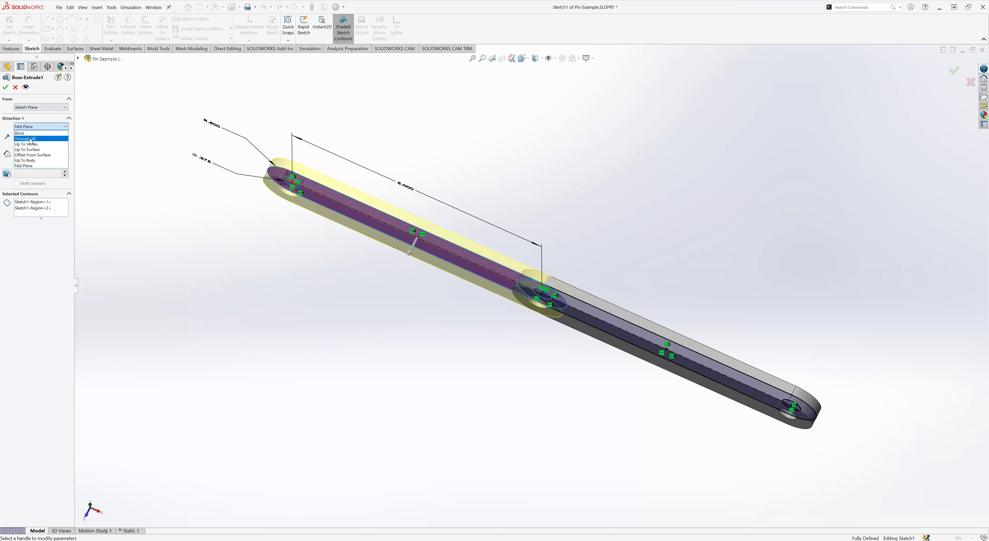
pyautogui.click(34, 108)
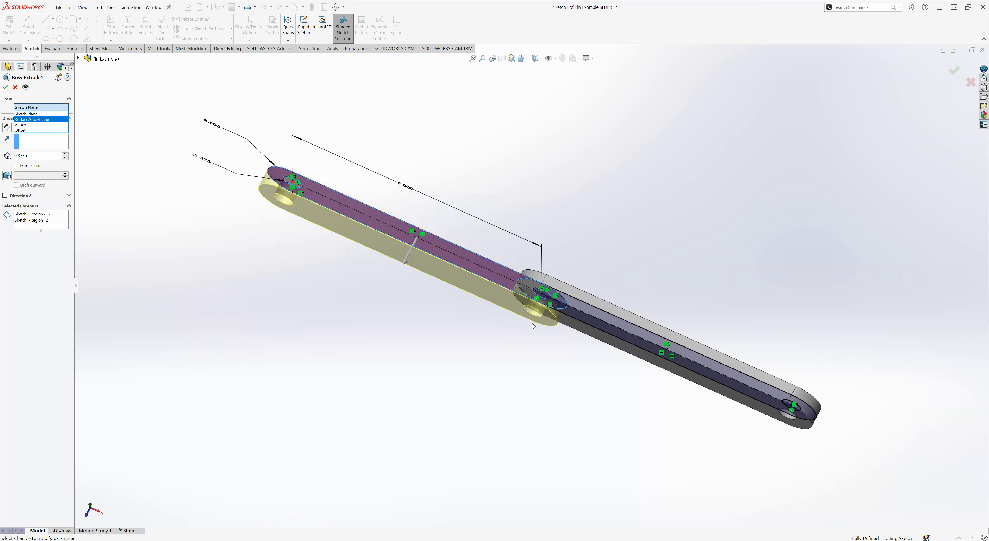
pyautogui.click(552, 314)
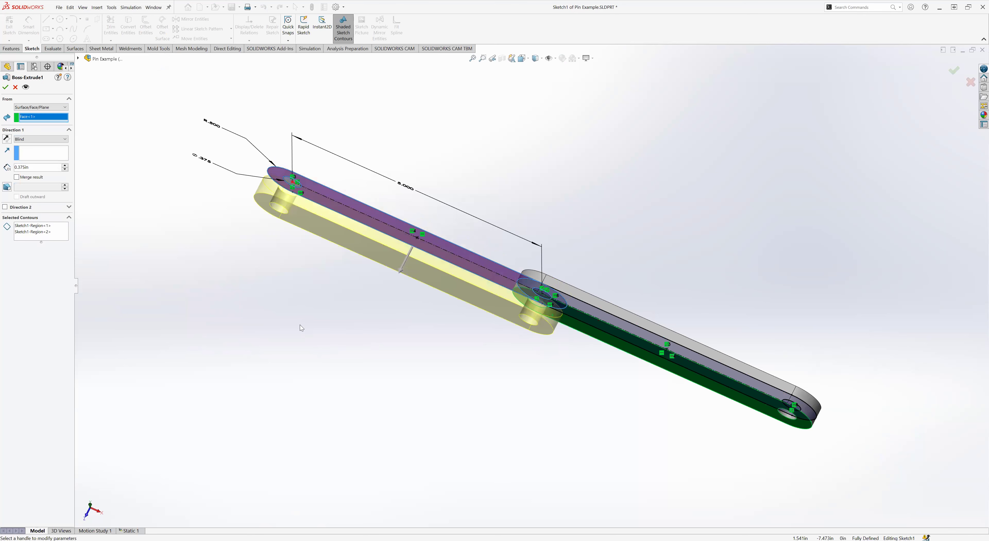
pyautogui.press('Return')
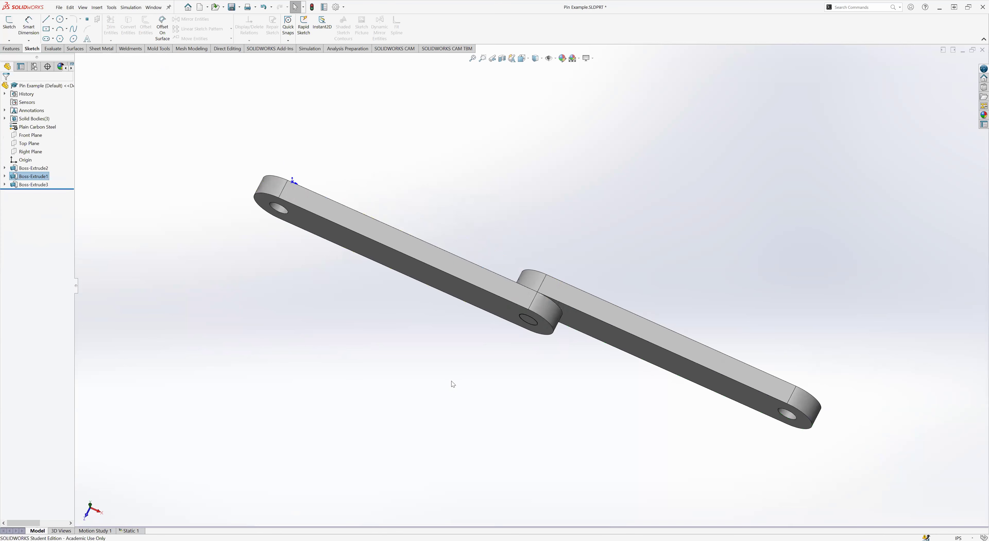
# Mirror the first link's solid body about the Front Plane
pyautogui.moveTo(421, 337)
pyautogui.mouseDown(button='middle')
pyautogui.moveTo(391, 389)
pyautogui.moveTo(412, 332)
pyautogui.mouseUp(button='middle')
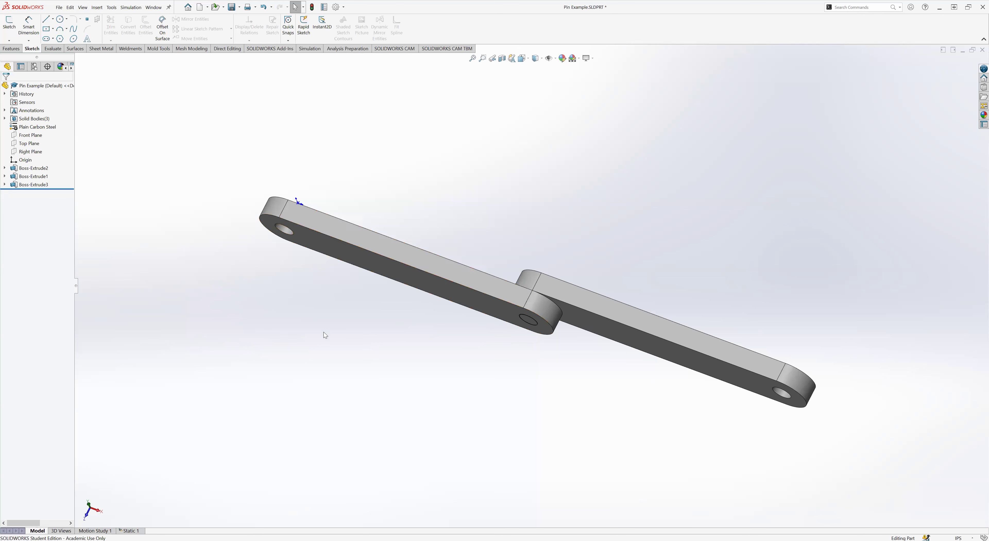
pyautogui.click(34, 175)
pyautogui.click(516, 235)
pyautogui.moveTo(465, 288); pyautogui.dragTo(469, 301, button='middle')
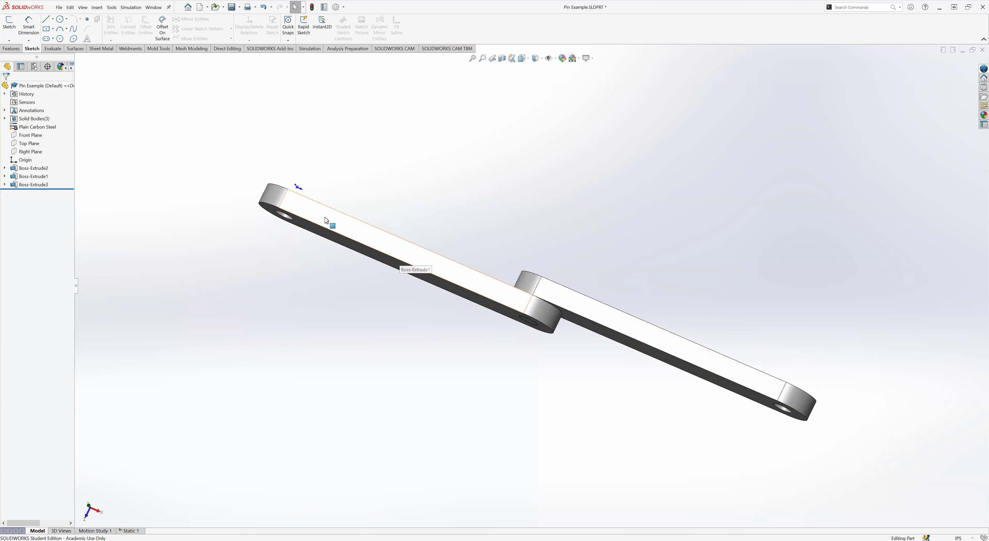
pyautogui.click(10, 48)
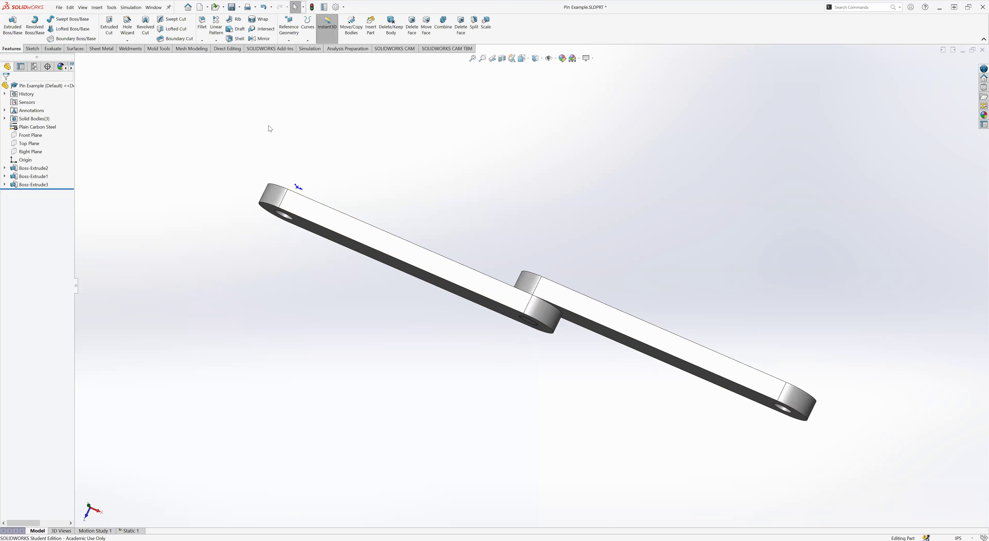
pyautogui.click(260, 38)
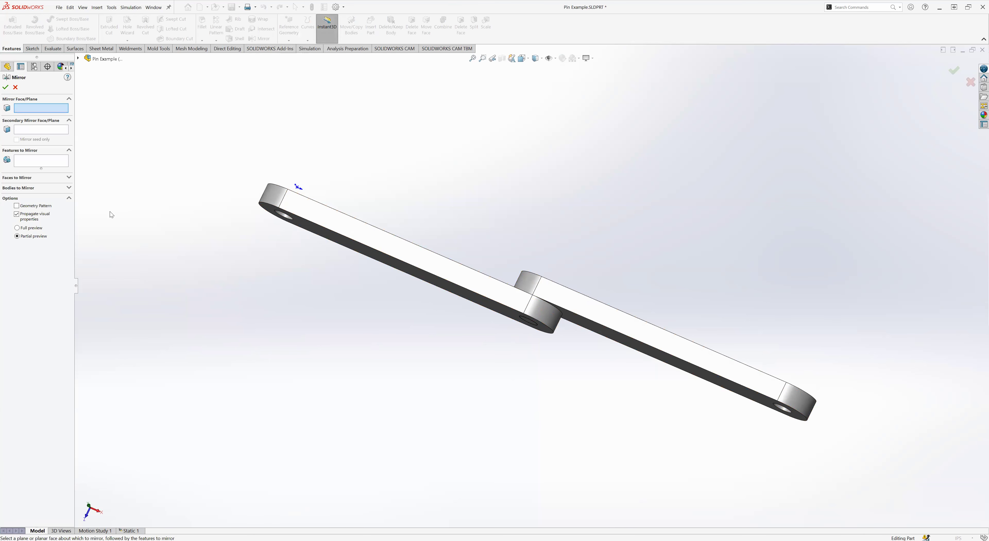
pyautogui.click(78, 59)
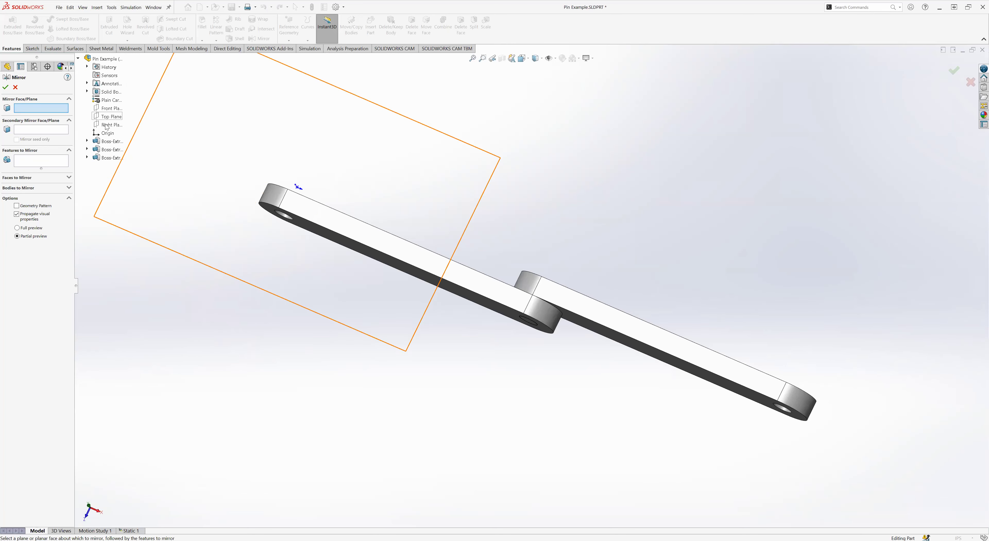
pyautogui.click(110, 110)
pyautogui.moveTo(322, 227); pyautogui.dragTo(359, 237, button='middle')
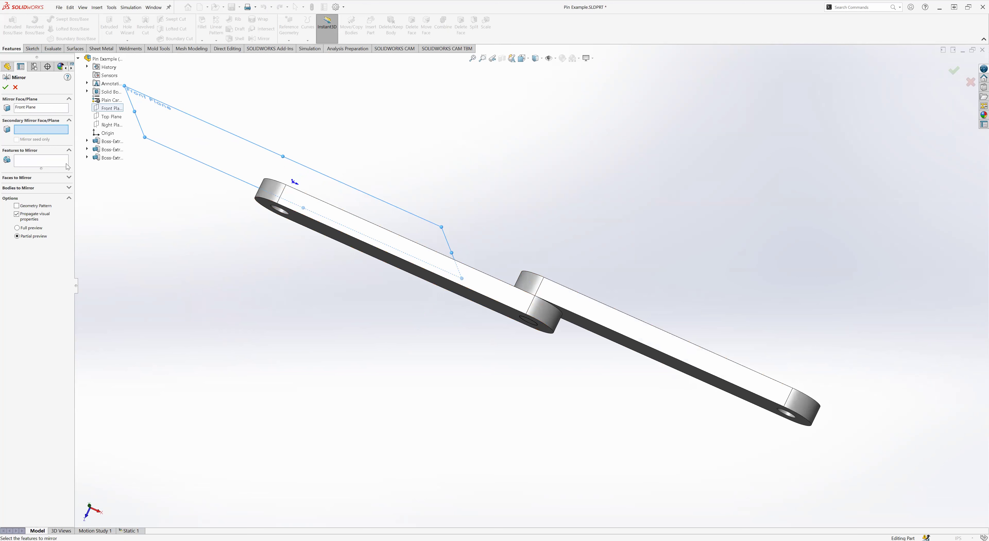
pyautogui.click(26, 188)
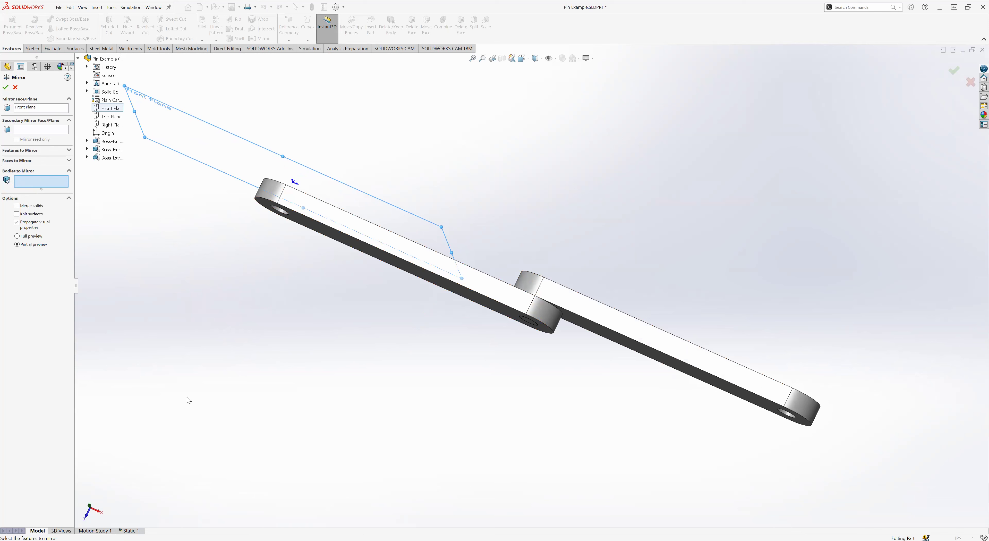
pyautogui.click(398, 242)
pyautogui.moveTo(501, 249)
pyautogui.mouseDown(button='middle')
pyautogui.moveTo(502, 294)
pyautogui.moveTo(502, 234)
pyautogui.mouseUp(button='middle')
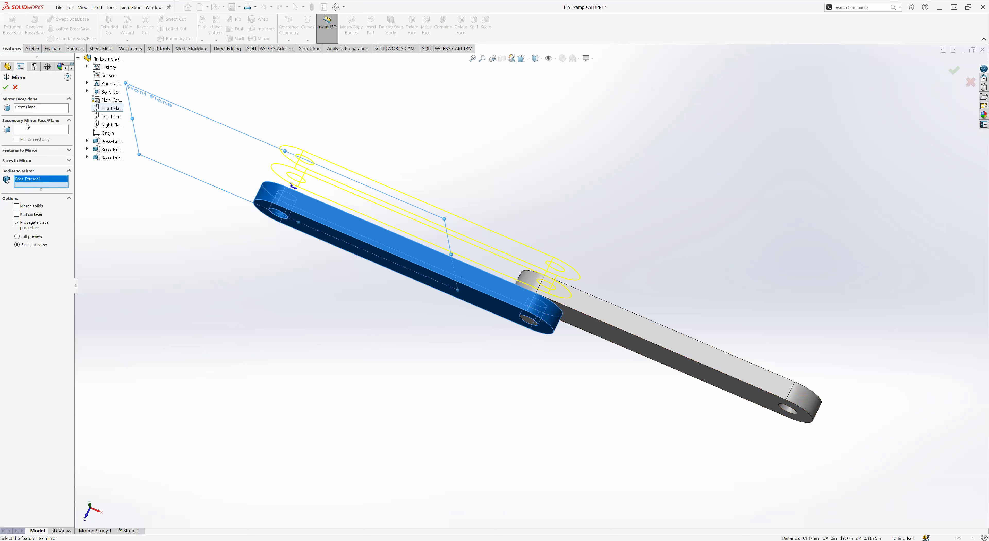
pyautogui.click(5, 88)
pyautogui.click(301, 316)
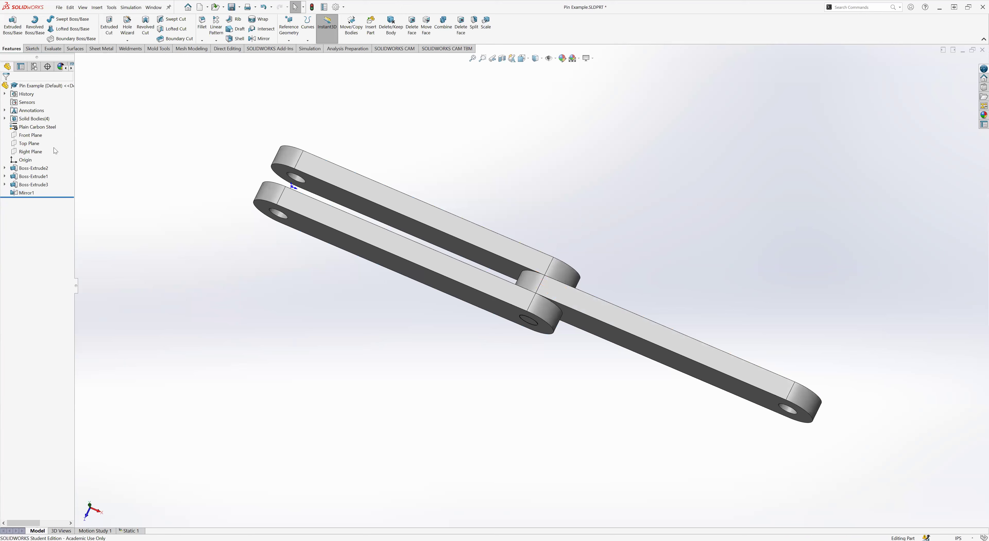
# Check the individual solid bodies and move the pin extrusion (Boss-Extrude3) after the mirror feature in the feature order
pyautogui.moveTo(356, 337); pyautogui.dragTo(237, 236, button='middle')
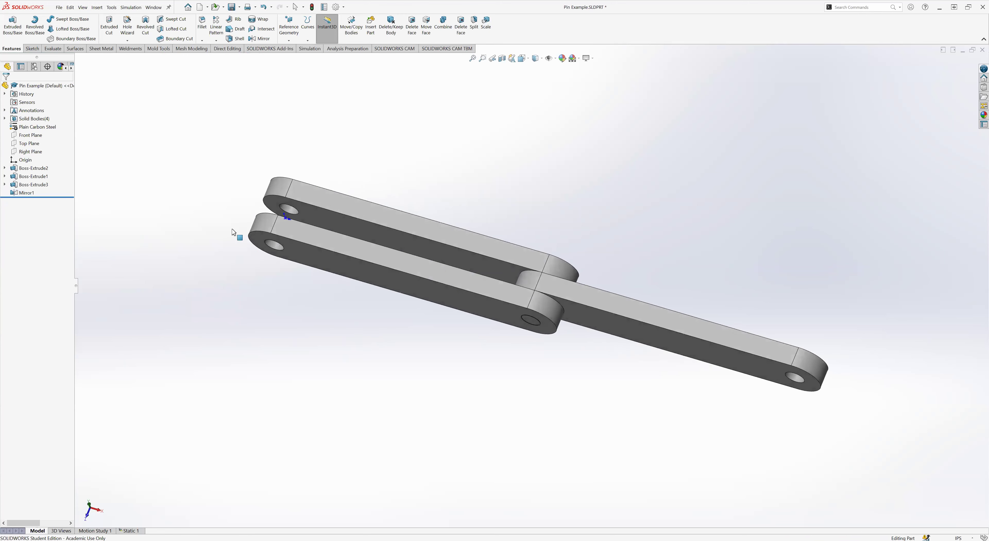
pyautogui.click(5, 118)
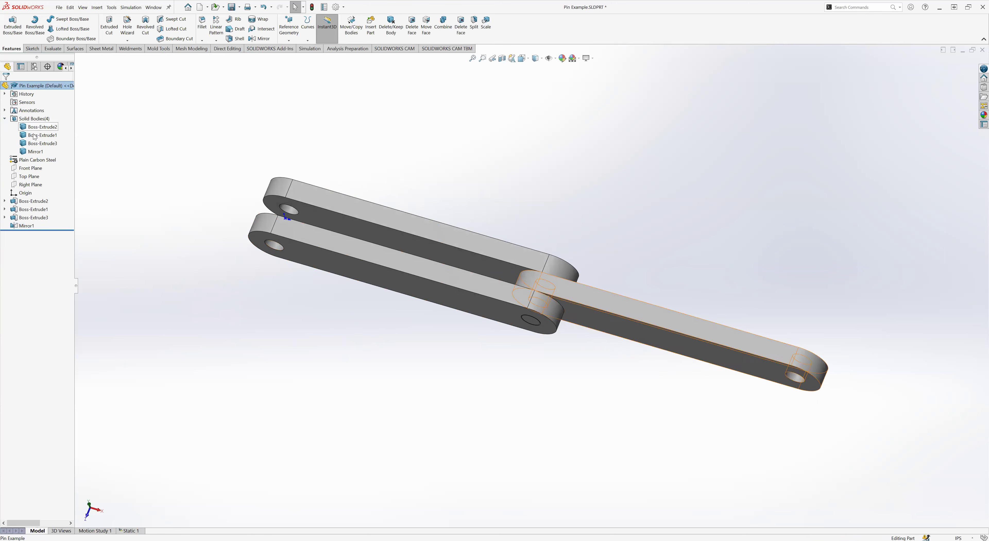
pyautogui.click(39, 135)
pyautogui.click(36, 143)
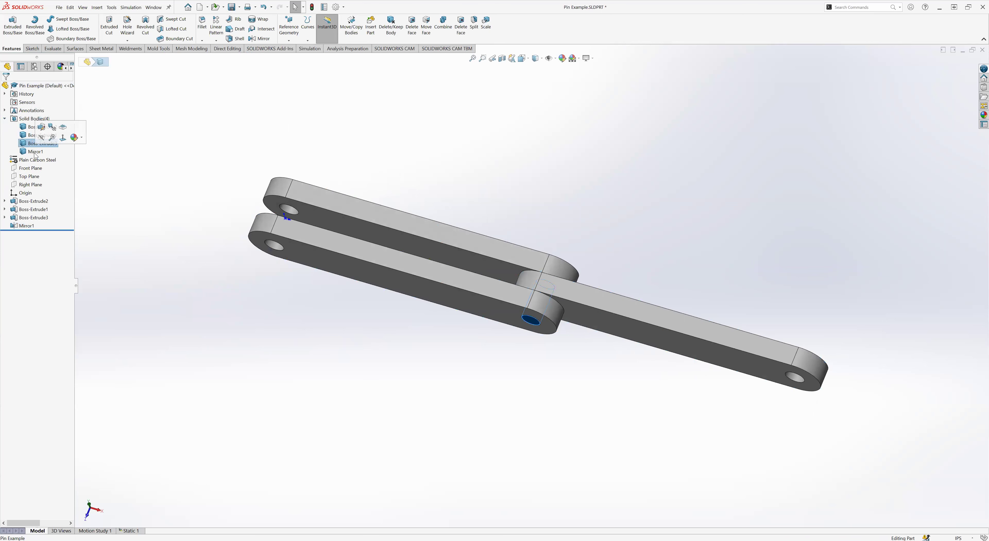
pyautogui.click(35, 153)
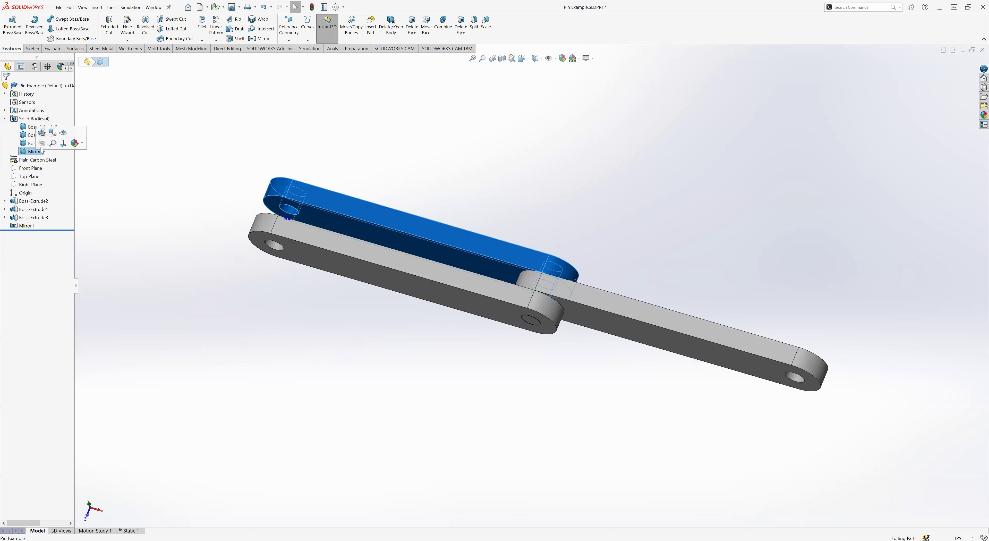
pyautogui.click(30, 146)
pyautogui.click(60, 242)
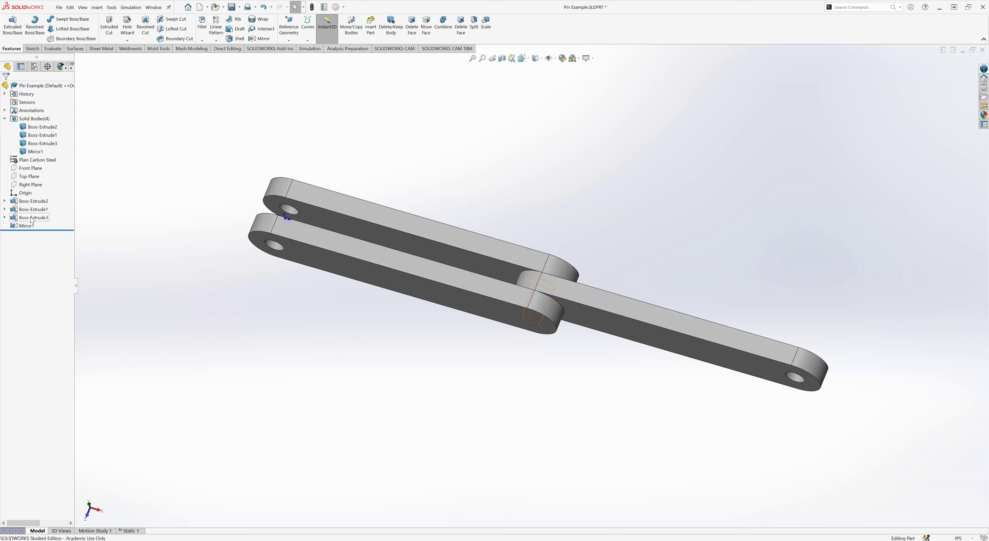
pyautogui.moveTo(17, 219); pyautogui.dragTo(24, 230)
pyautogui.moveTo(460, 233)
pyautogui.mouseDown(button='middle')
pyautogui.moveTo(431, 322)
pyautogui.moveTo(564, 304)
pyautogui.moveTo(541, 281)
pyautogui.moveTo(522, 344)
pyautogui.moveTo(507, 256)
pyautogui.moveTo(487, 215)
pyautogui.mouseUp(button='middle')
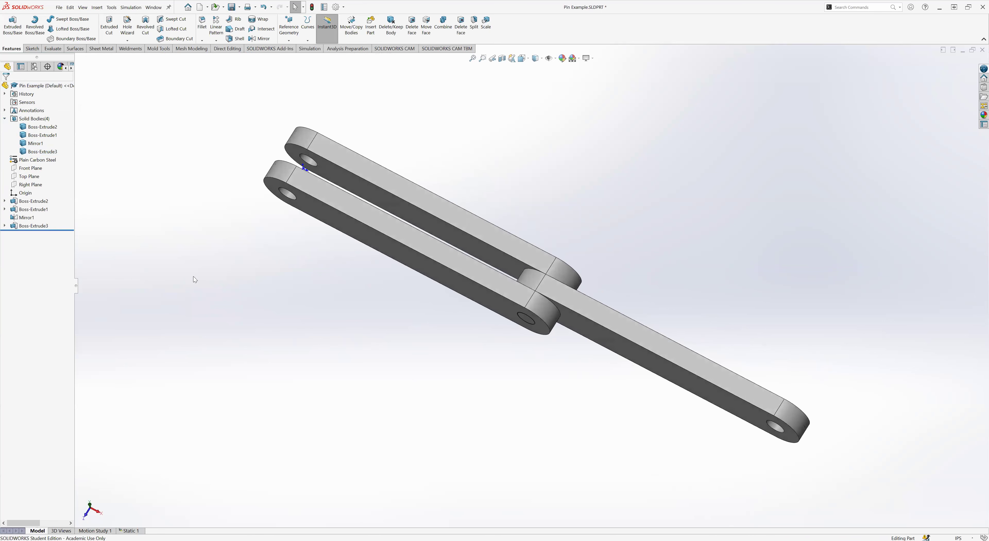
# Edit the pin extrusion (Boss-Extrude3) to end Up To Surface at the mirrored link's outer face, and save the part
pyautogui.click(29, 226)
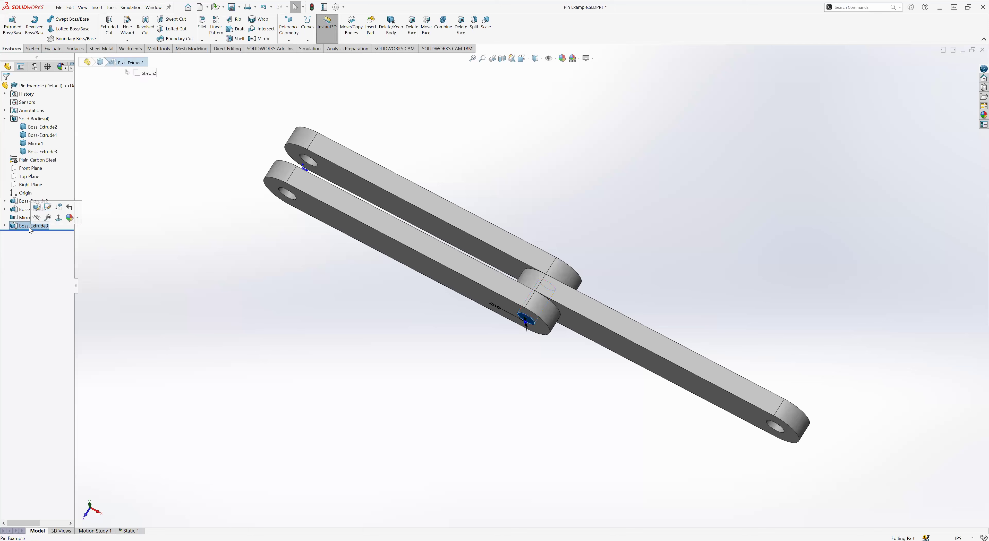
pyautogui.click(36, 208)
pyautogui.click(26, 156)
pyautogui.moveTo(282, 222); pyautogui.dragTo(575, 313, button='middle')
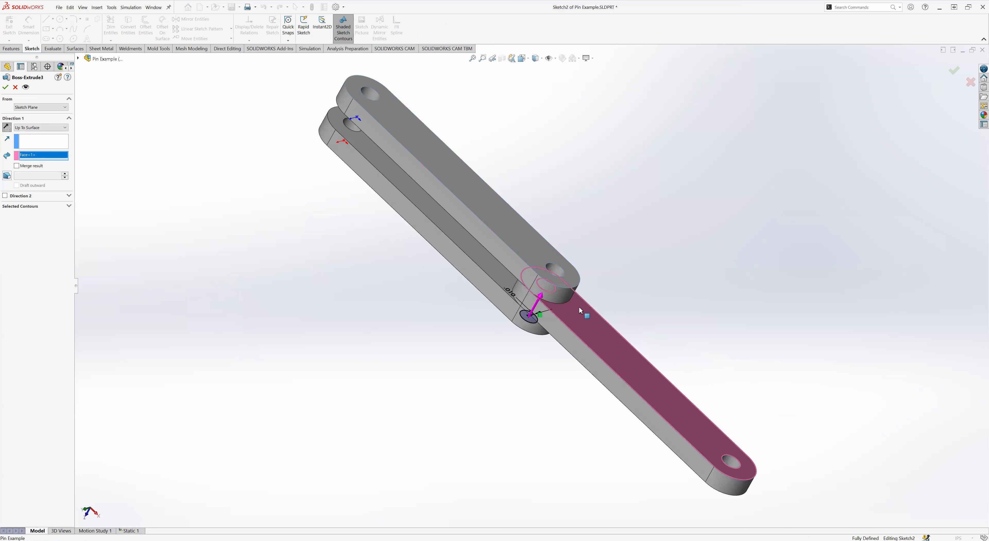
pyautogui.click(540, 241)
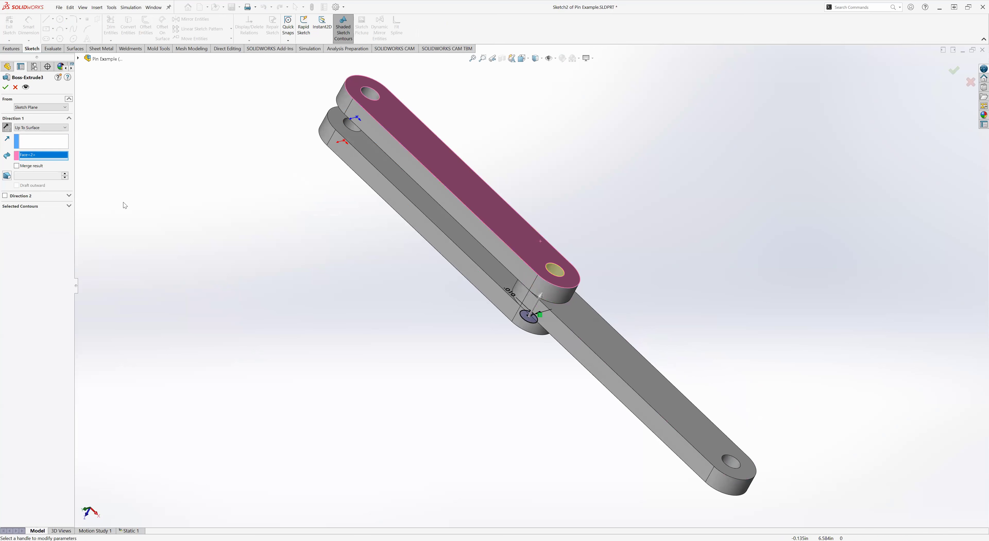
pyautogui.click(5, 87)
pyautogui.moveTo(466, 290); pyautogui.dragTo(493, 127, button='middle')
pyautogui.hotkey('ctrl', 's')
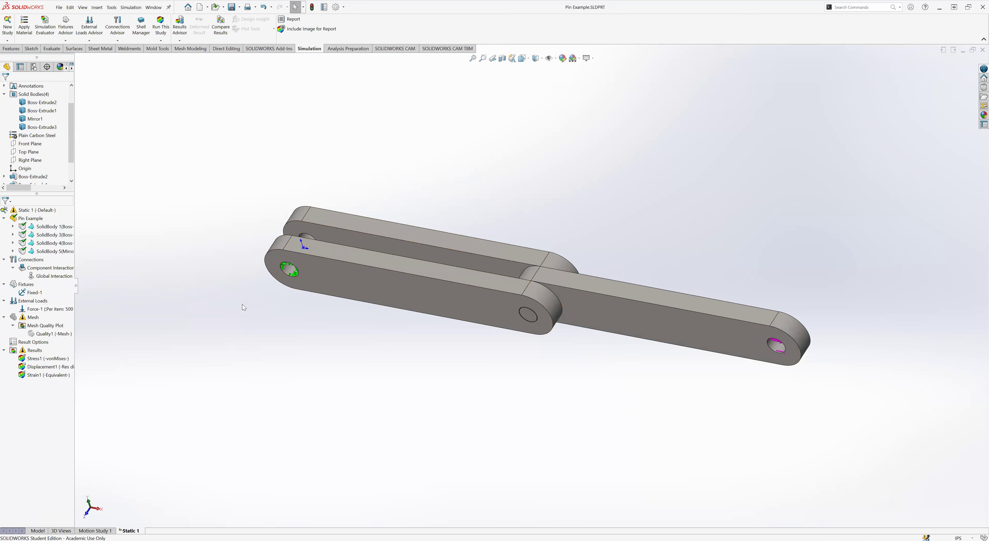
# Add the mirrored link's end-hole face to the Fixed-1 fixture in the Static 1 study
pyautogui.rightClick(33, 292)
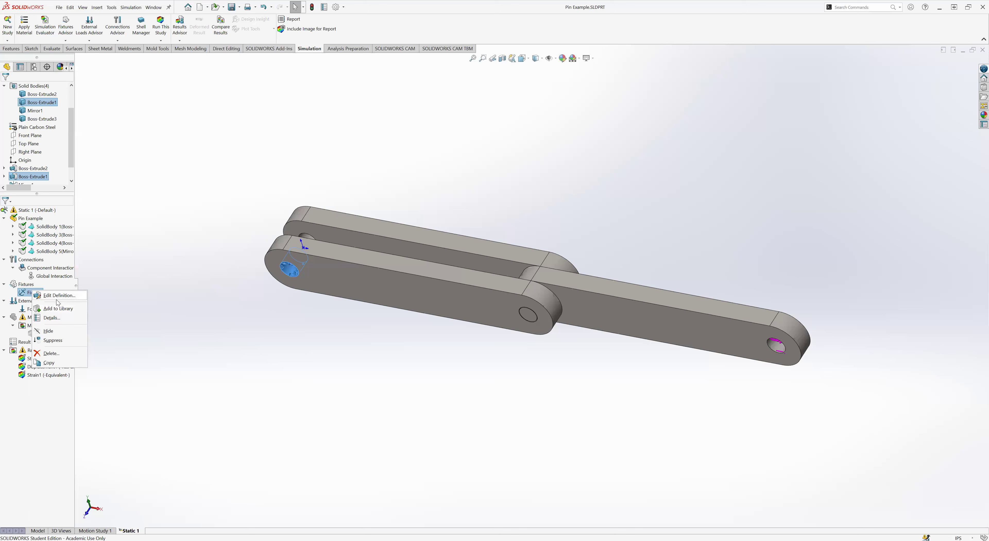
pyautogui.click(57, 298)
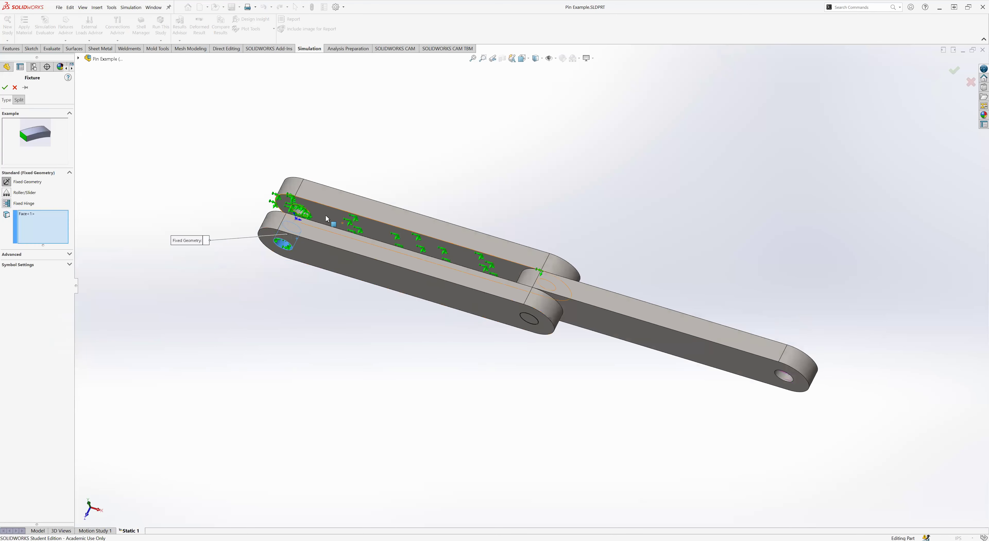
pyautogui.scroll(-5, 326, 222)
pyautogui.click(333, 240)
pyautogui.scroll(5, 312, 377)
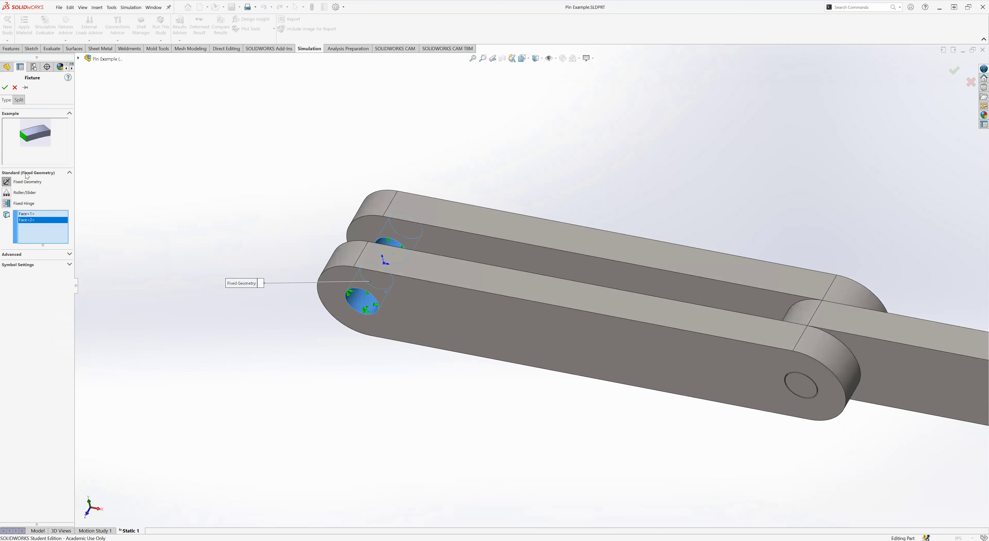
pyautogui.click(5, 89)
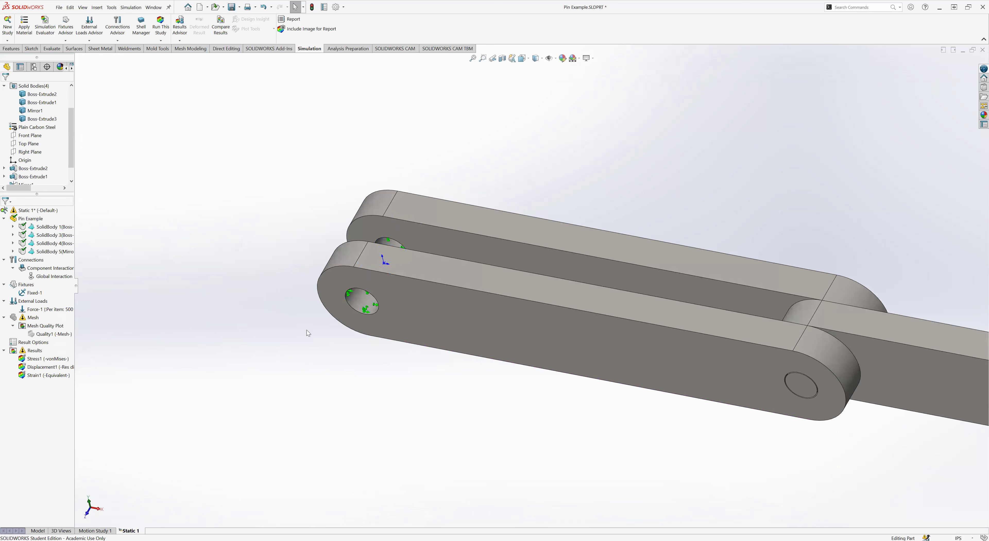
# Add a Roller/Slider fixture to the pin's exposed front end face
pyautogui.scroll(2, 308, 330)
pyautogui.scroll(3, 529, 345)
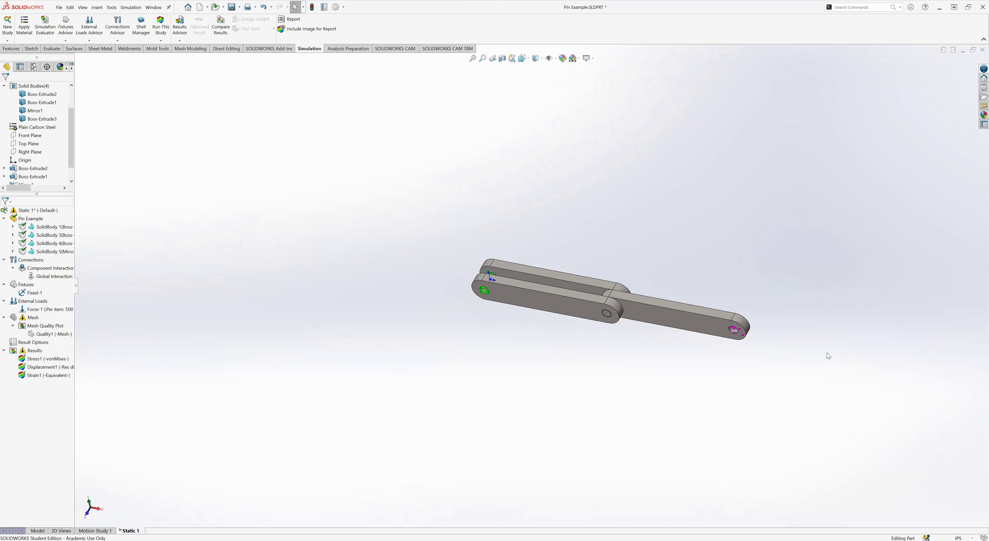
pyautogui.scroll(-5, 713, 338)
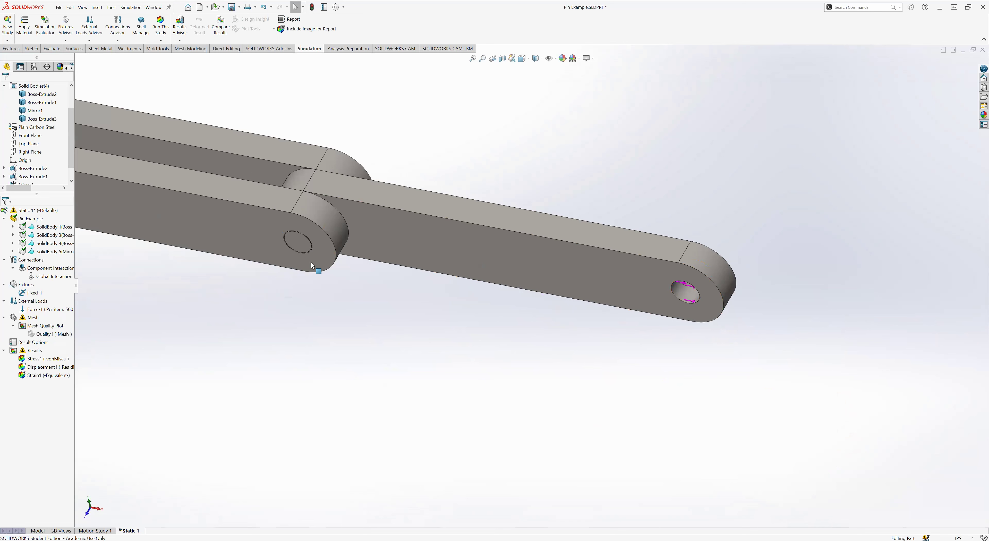
pyautogui.scroll(5, 311, 265)
pyautogui.moveTo(308, 240); pyautogui.dragTo(219, 263, button='middle')
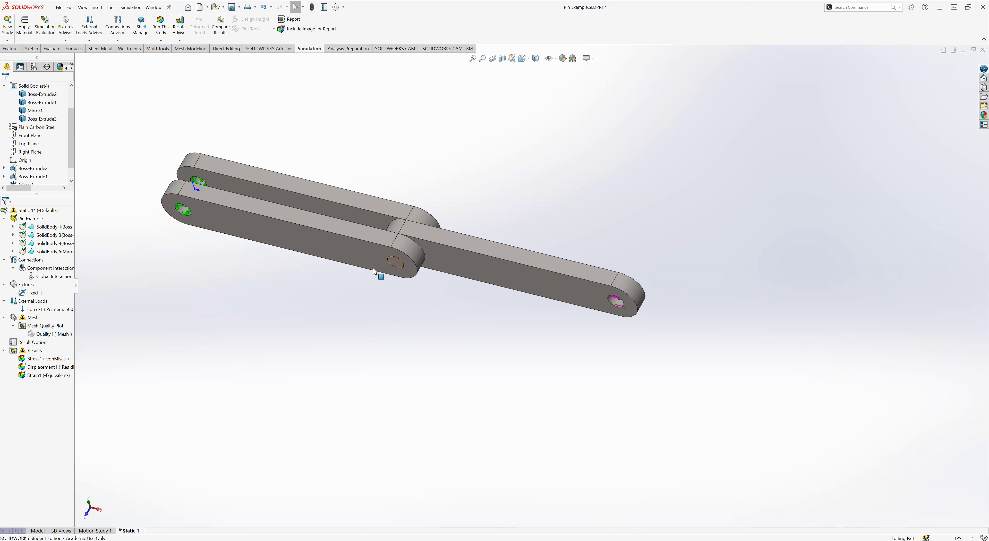
pyautogui.rightClick(30, 285)
pyautogui.click(54, 310)
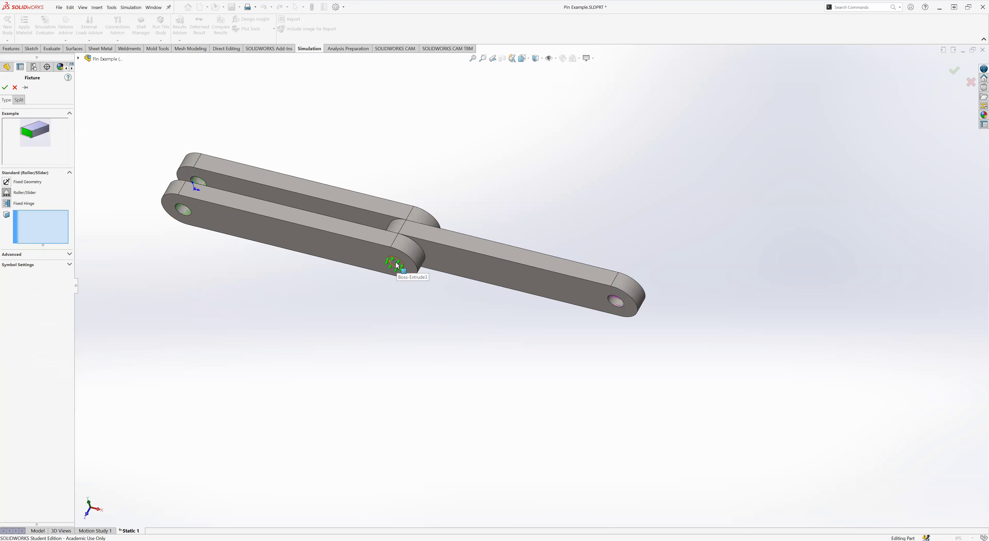
pyautogui.click(395, 263)
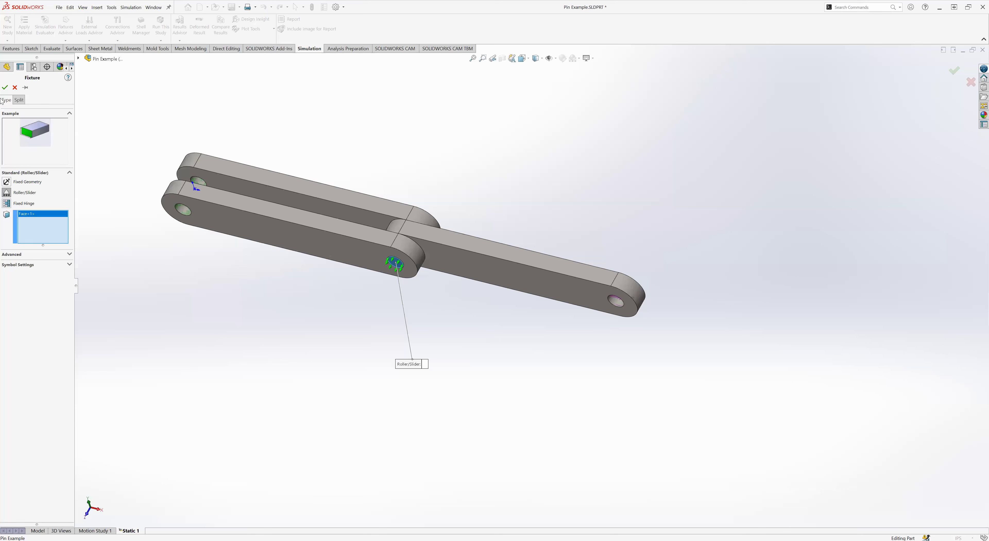
pyautogui.press('Return')
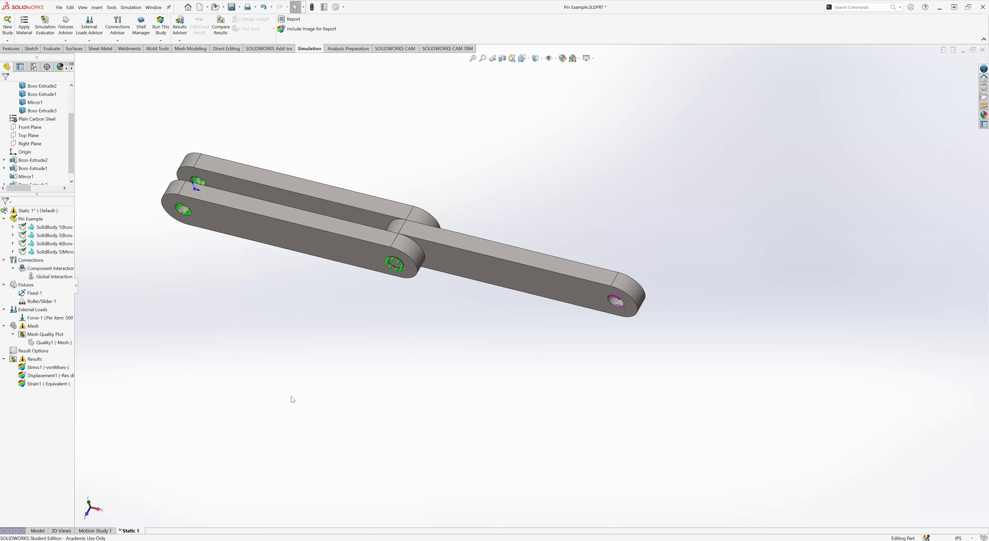
# Save the part, then remesh the model and run the Static 1 study
pyautogui.moveTo(285, 282); pyautogui.dragTo(273, 207, button='middle')
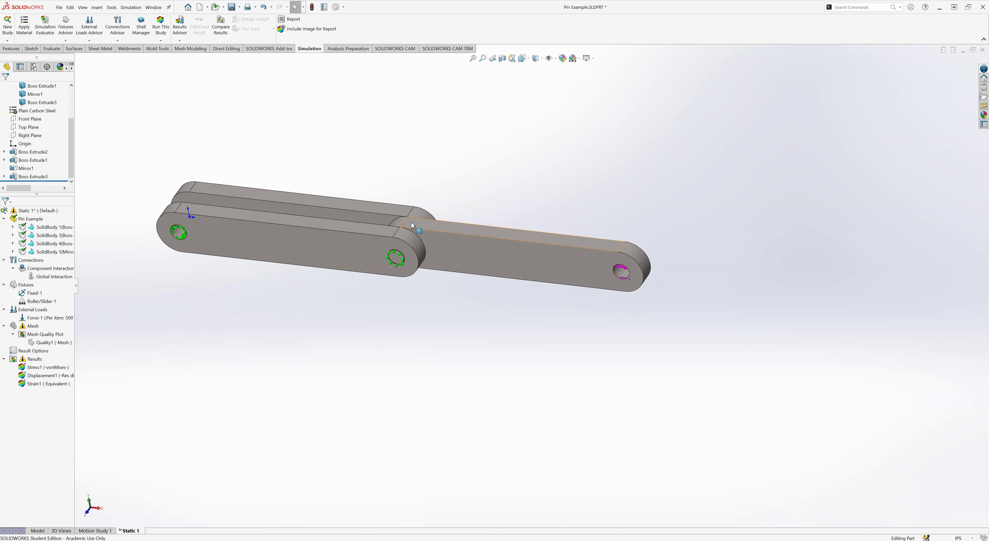
pyautogui.moveTo(369, 366); pyautogui.dragTo(367, 347, button='middle')
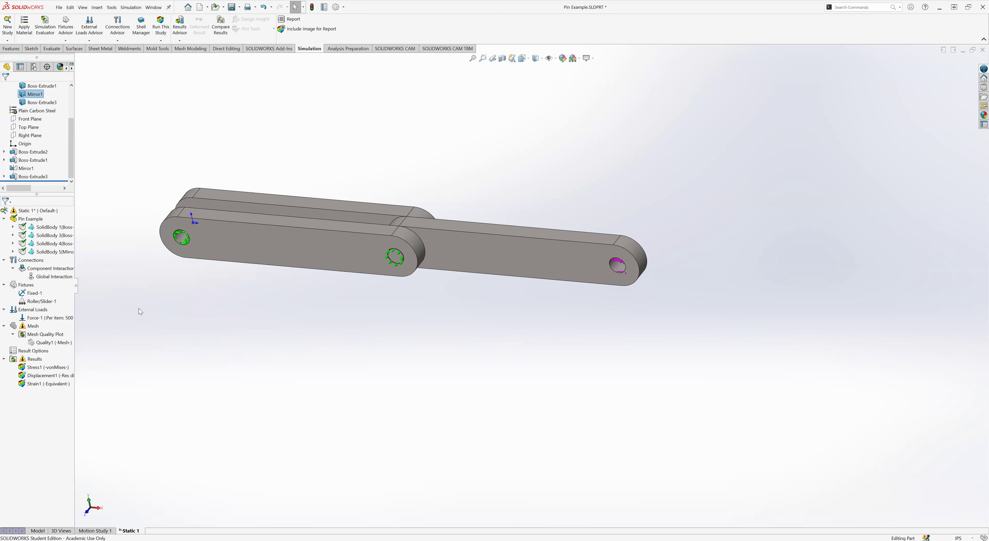
pyautogui.hotkey('ctrl', 's')
pyautogui.rightClick(28, 326)
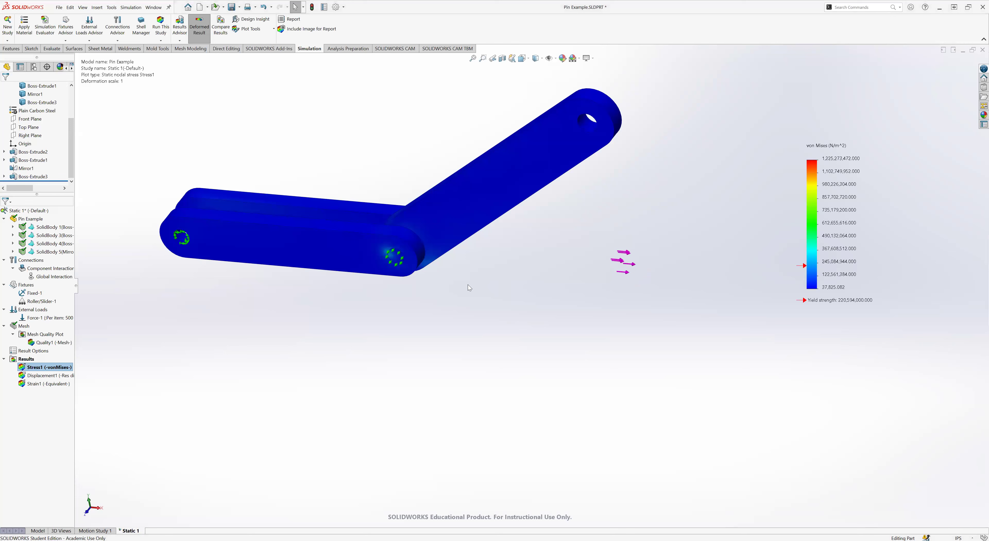
# Examine the linkage's deformed shape in the von Mises stress plot and bring up the options for Stress1
pyautogui.moveTo(467, 287); pyautogui.dragTo(508, 250, button='middle')
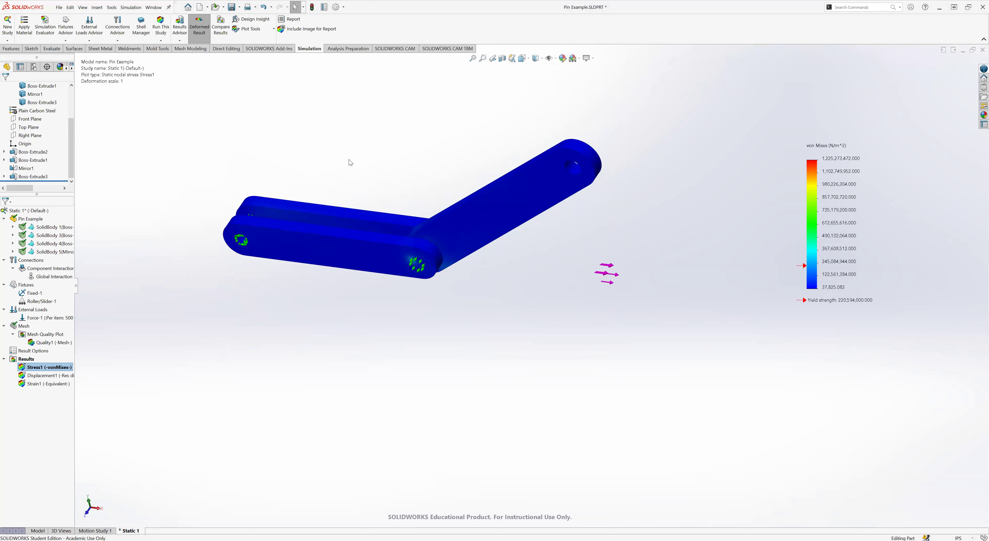
pyautogui.moveTo(466, 300); pyautogui.dragTo(471, 267, button='middle')
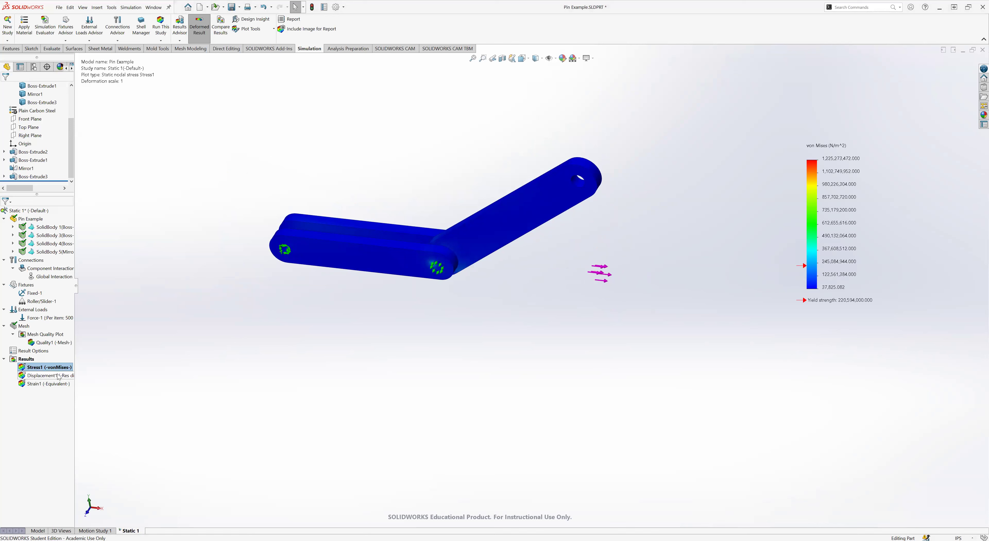
pyautogui.rightClick(42, 368)
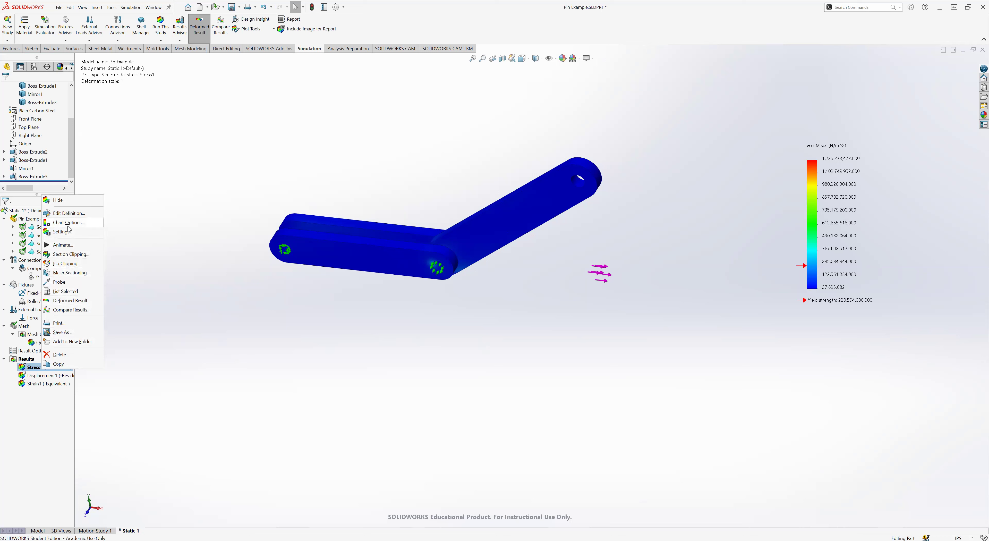
# Hide the von Mises stress plot so the linkage is shown undeformed with its fixtures
pyautogui.click(61, 201)
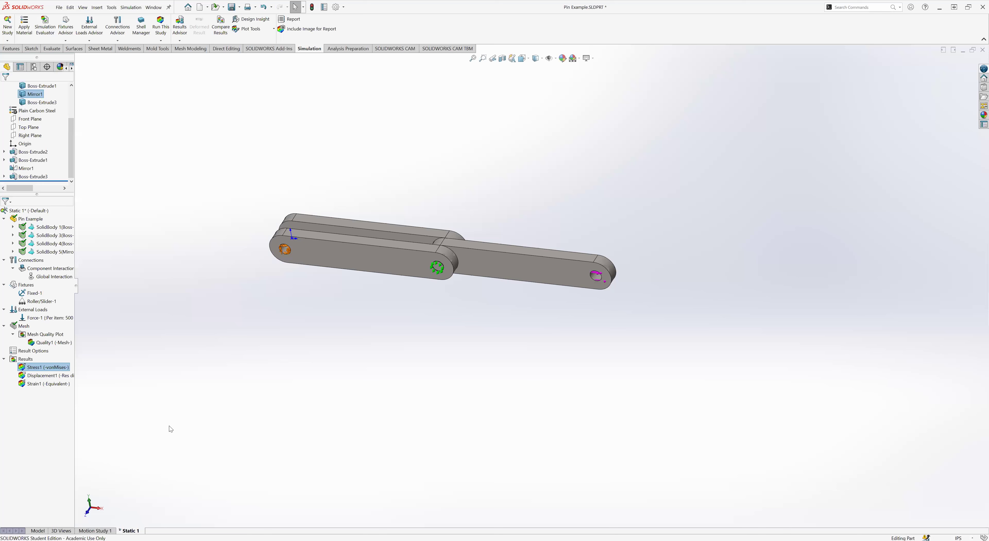
pyautogui.click(371, 408)
pyautogui.scroll(-4, 441, 327)
pyautogui.scroll(1, 513, 196)
pyautogui.scroll(2, 512, 195)
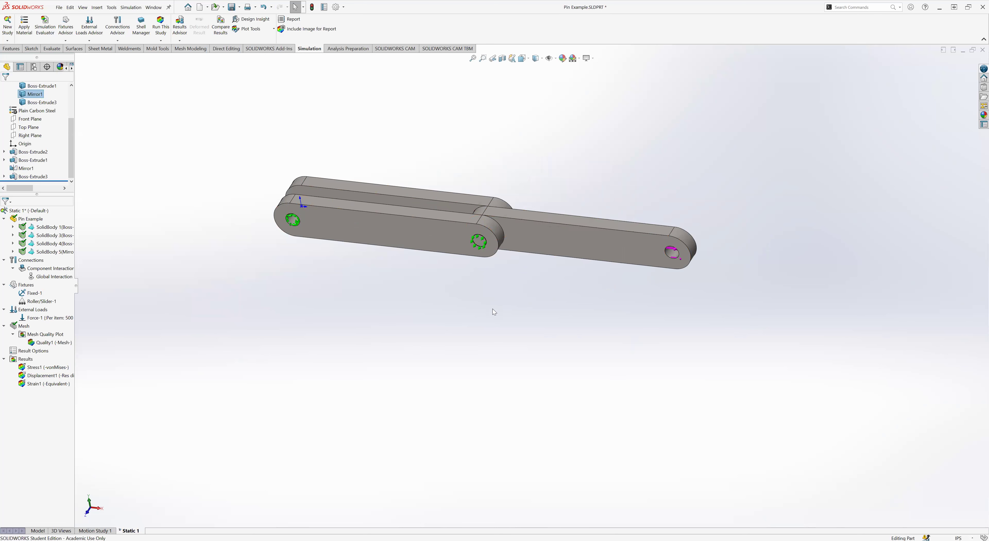
pyautogui.scroll(-3, 663, 268)
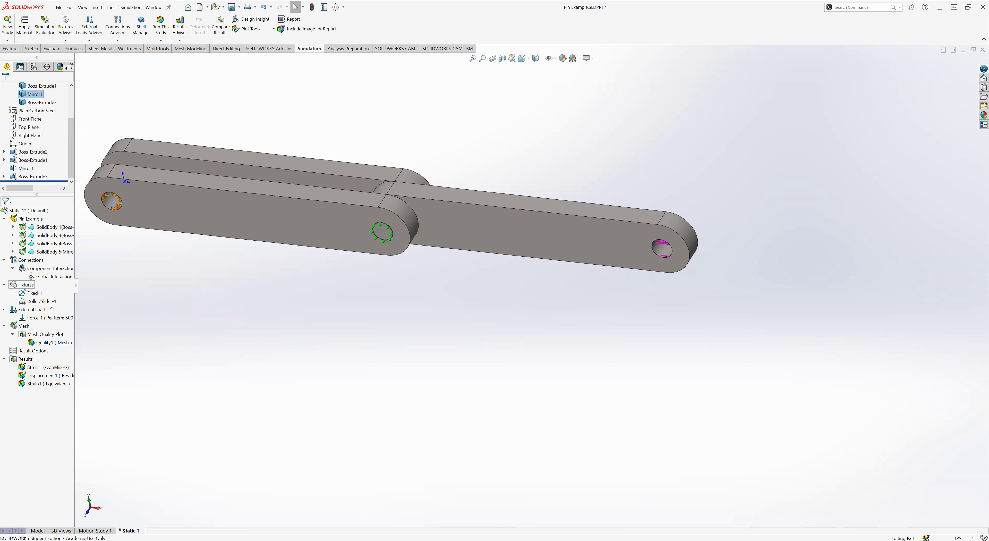
# Add a Roller/Slider fixture to the upper narrow face of the single middle link
pyautogui.rightClick(27, 285)
pyautogui.click(42, 313)
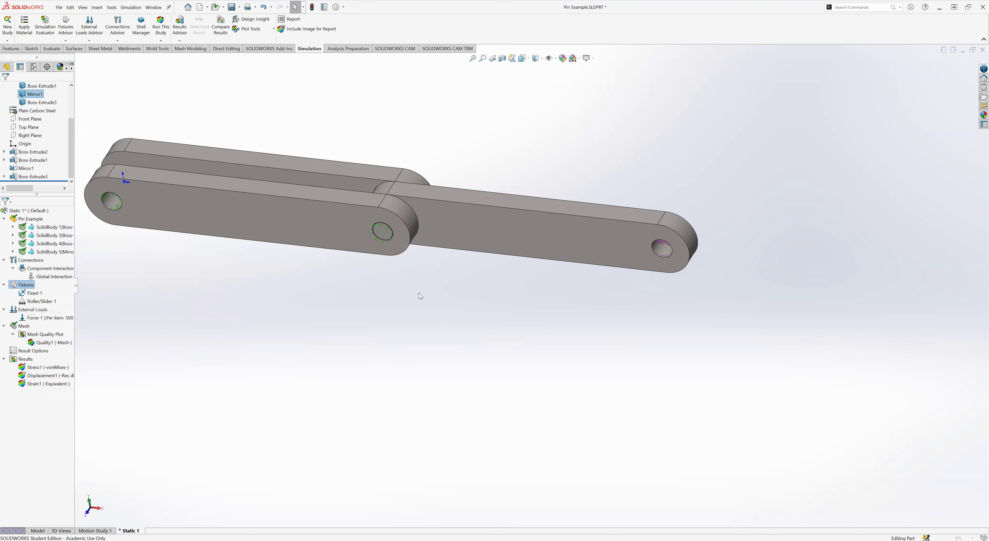
pyautogui.click(437, 193)
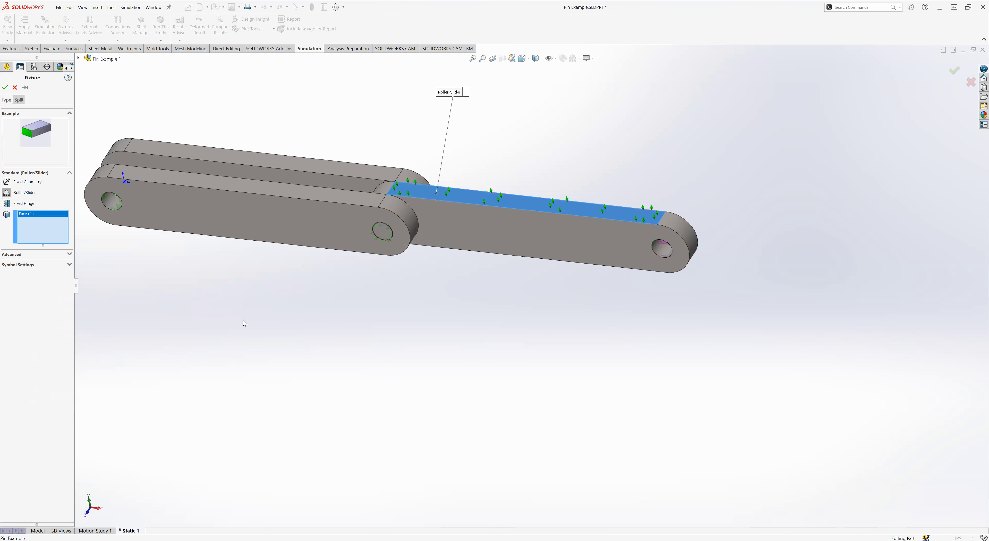
pyautogui.moveTo(468, 349); pyautogui.dragTo(415, 207, button='middle')
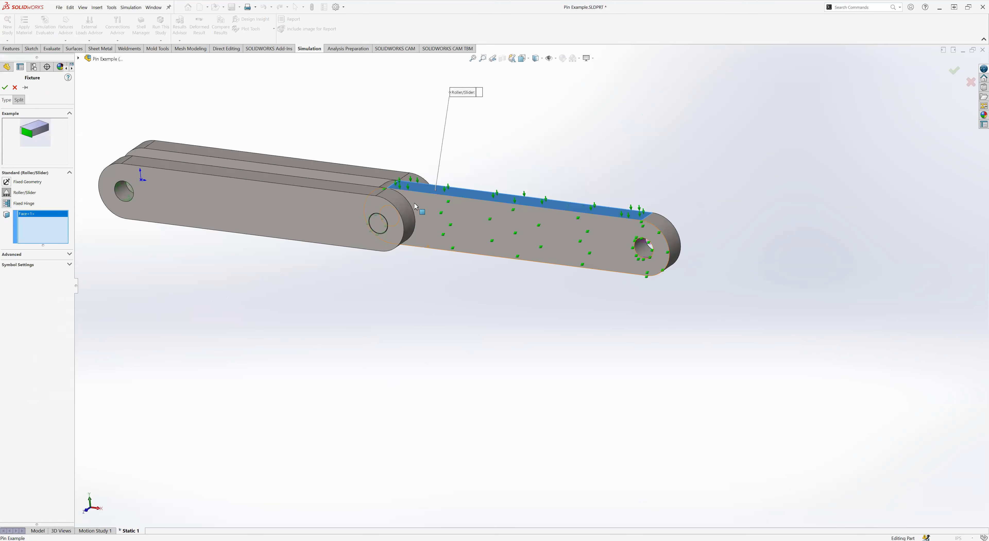
pyautogui.scroll(-2, 391, 251)
pyautogui.moveTo(403, 258); pyautogui.dragTo(402, 272, button='middle')
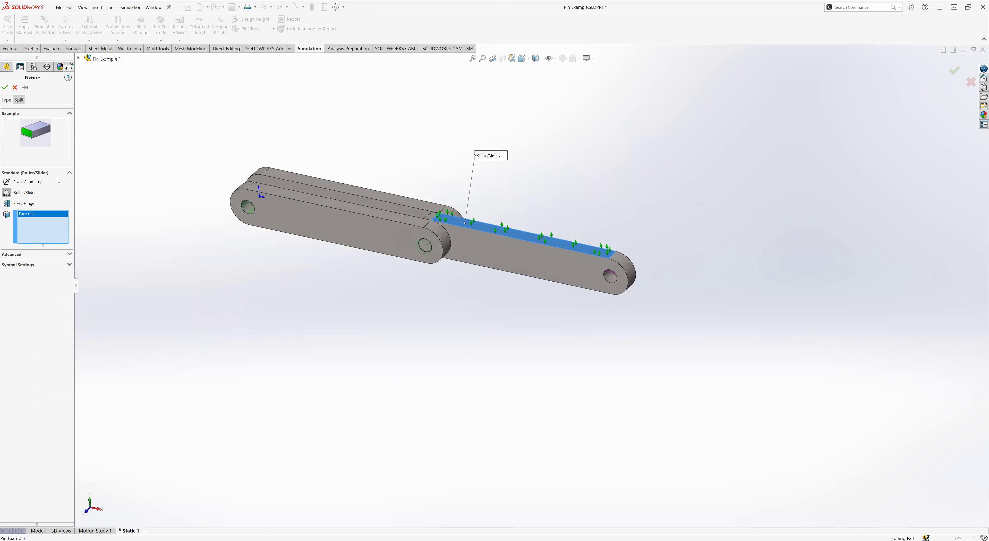
pyautogui.click(5, 88)
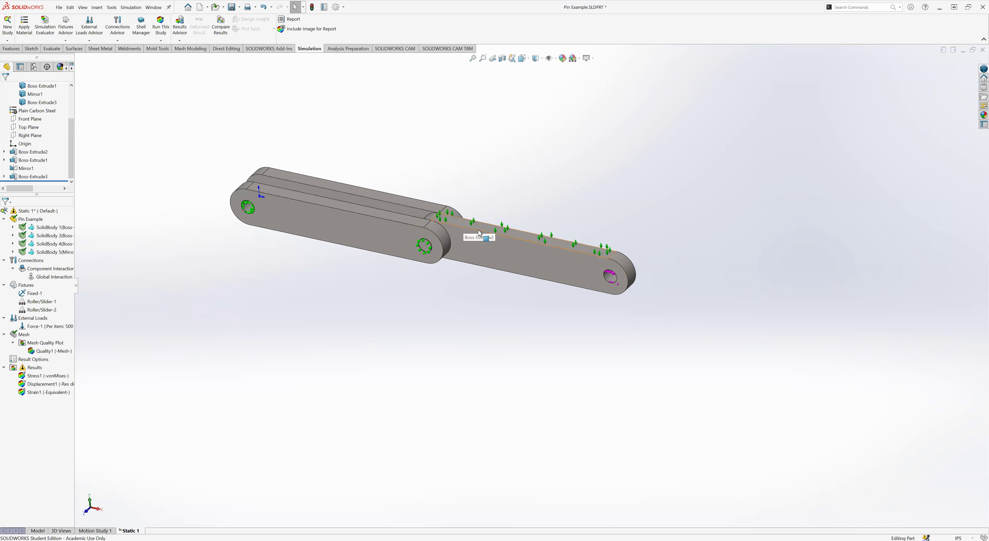
# Mesh the pin model again and run the static study
pyautogui.click(458, 223)
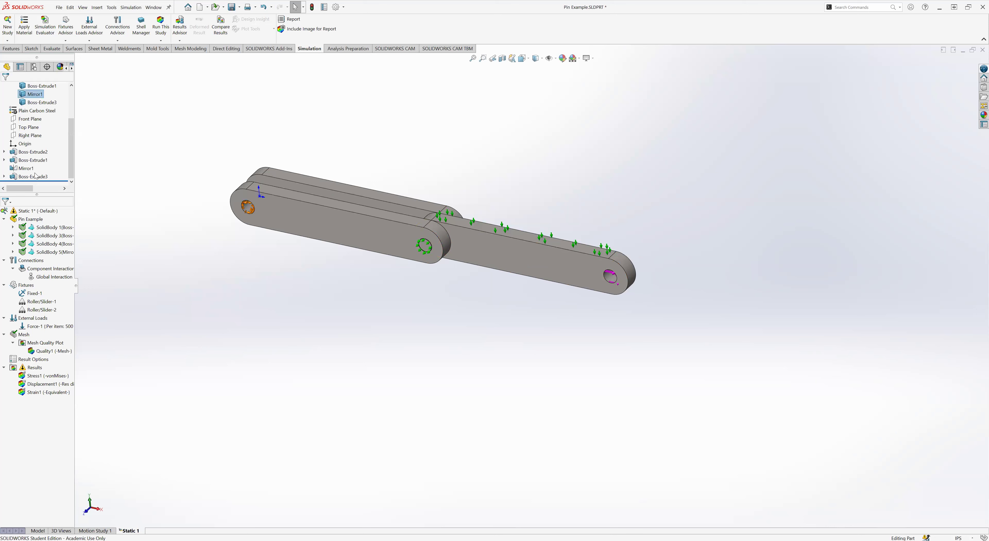
pyautogui.rightClick(20, 339)
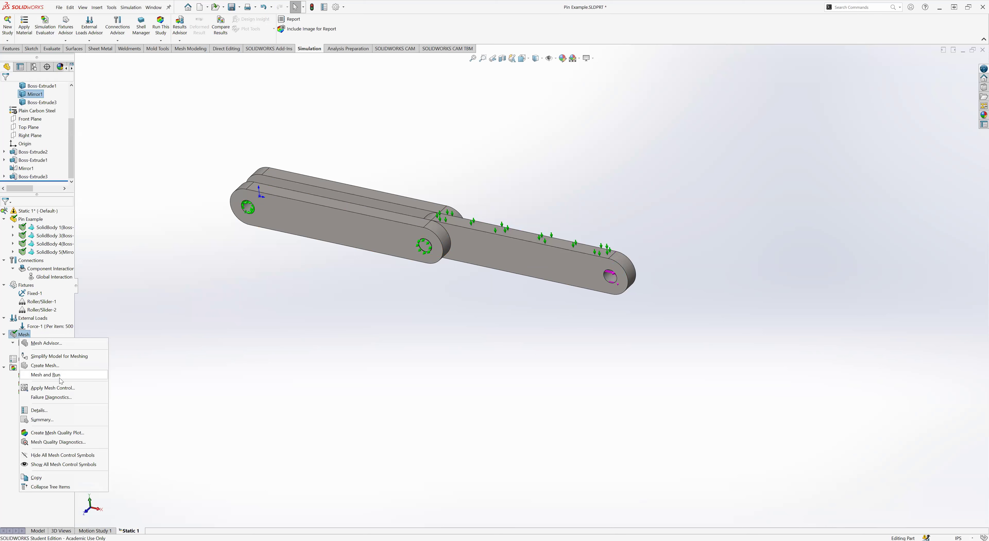
pyautogui.click(60, 380)
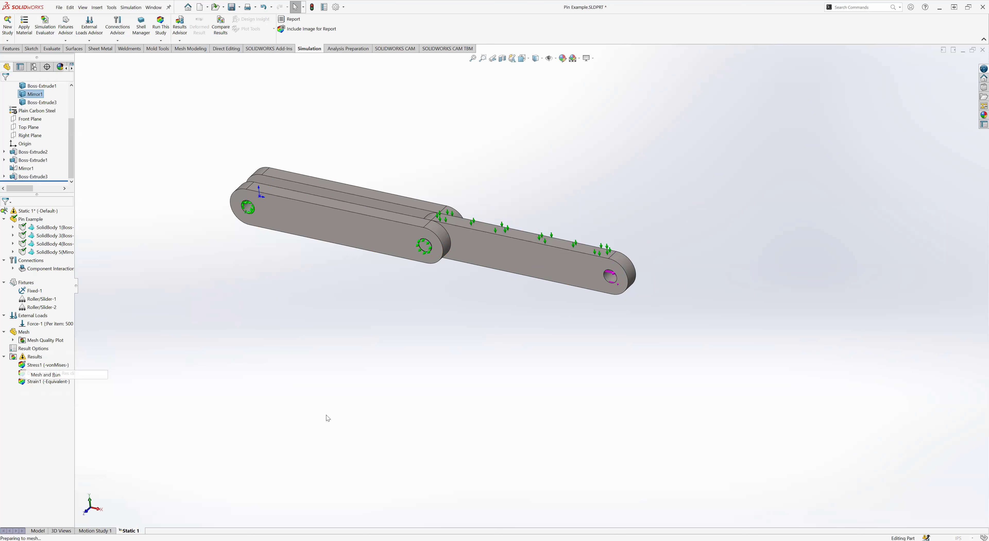
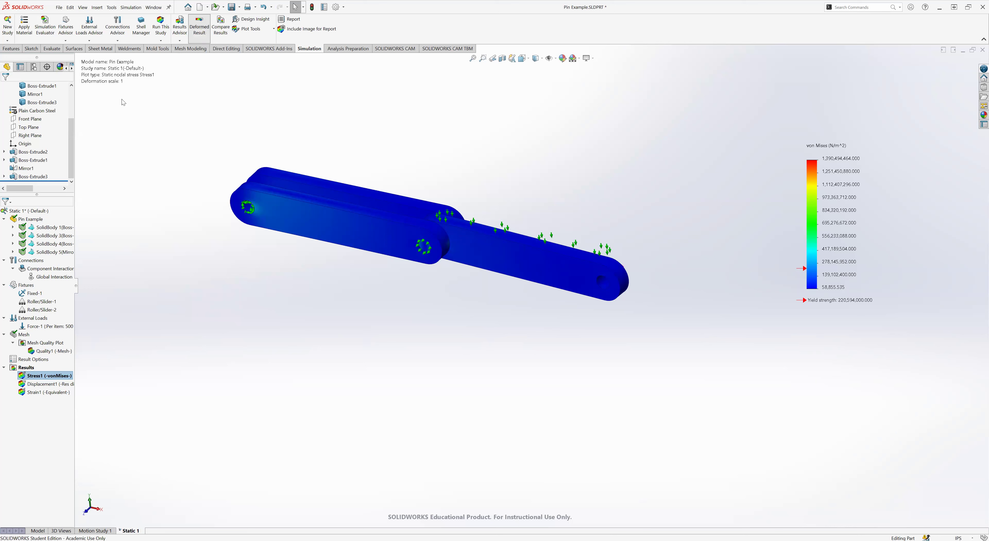
# Display the displacement plot and play its deformation animation, examining the linkage from several angles
pyautogui.moveTo(431, 231); pyautogui.dragTo(470, 274, button='middle')
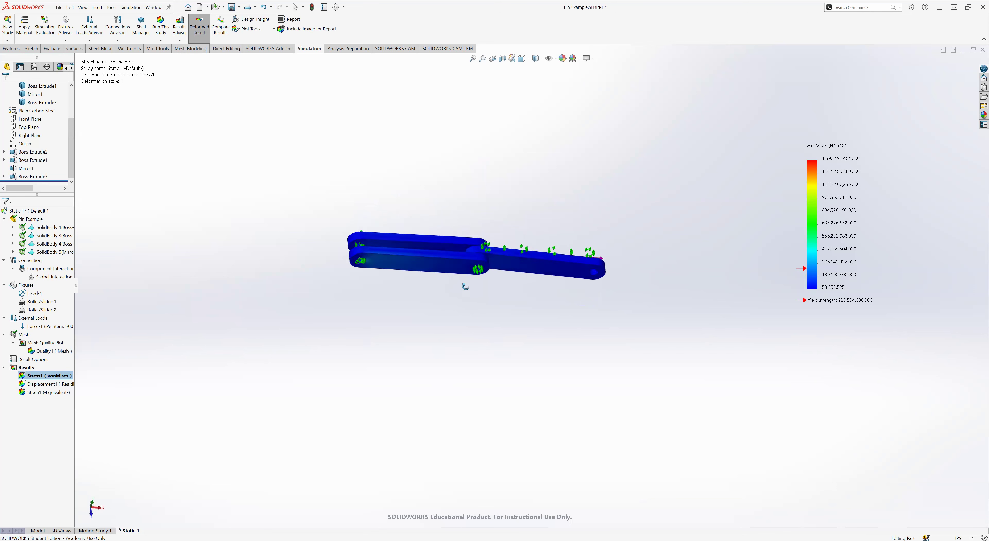
pyautogui.doubleClick(48, 384)
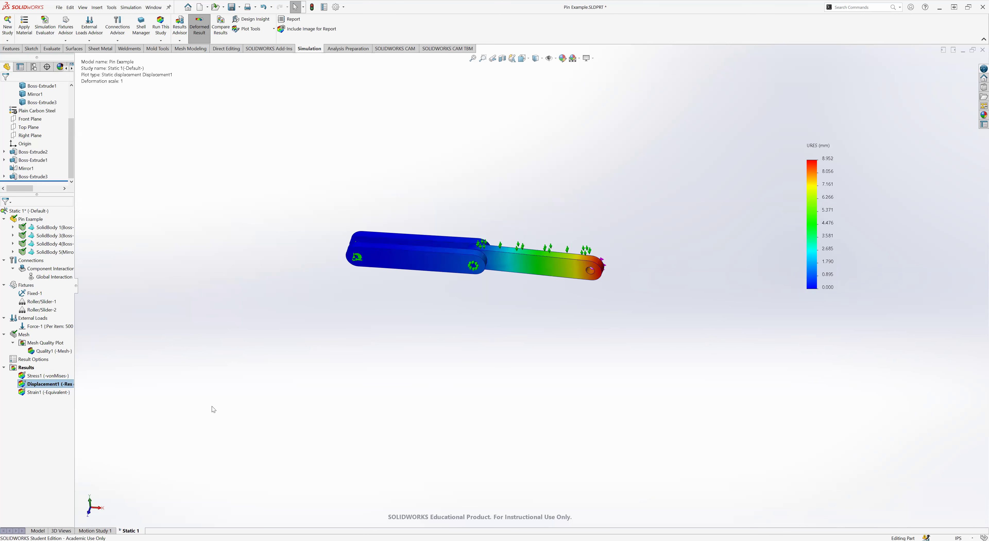
pyautogui.moveTo(239, 313); pyautogui.dragTo(213, 309, button='middle')
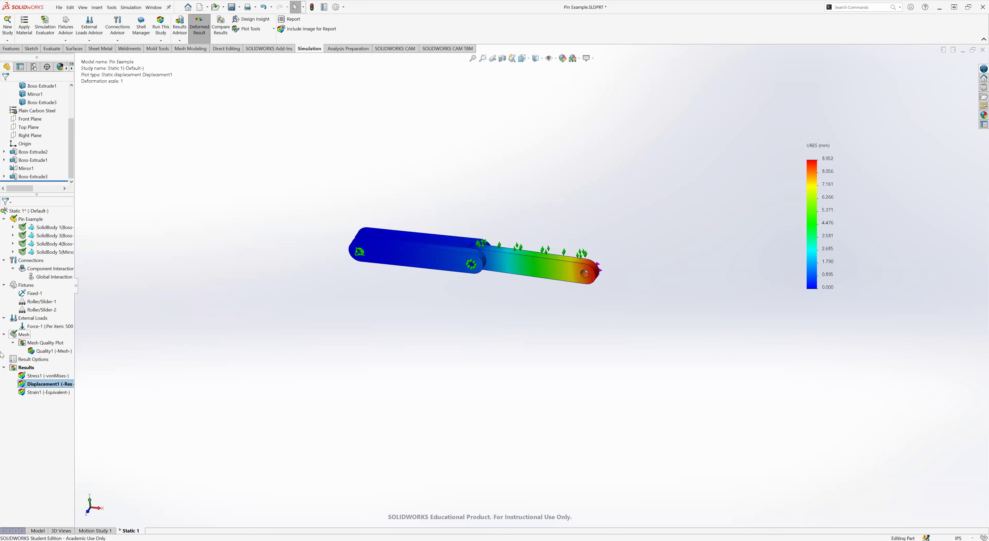
pyautogui.rightClick(36, 384)
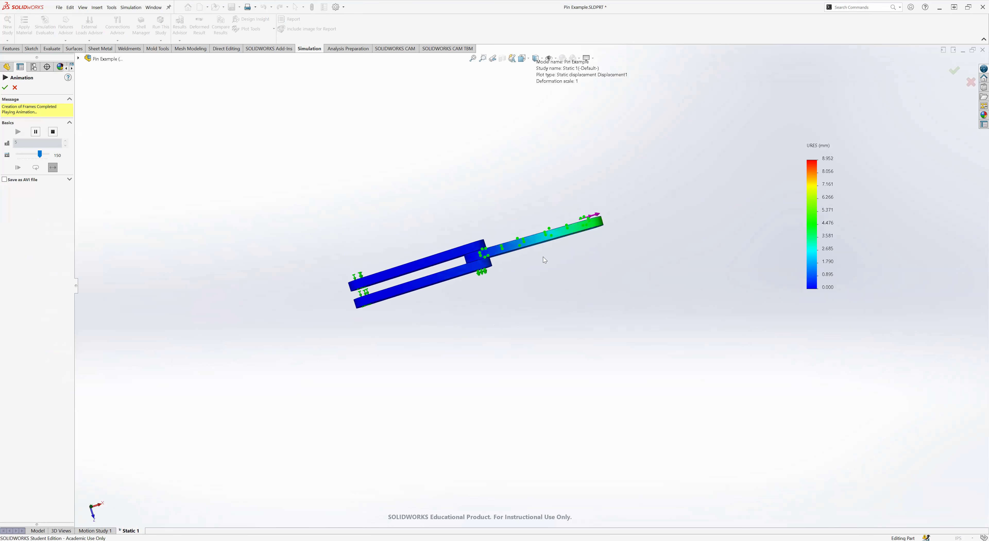
pyautogui.moveTo(539, 214); pyautogui.dragTo(538, 277, button='middle')
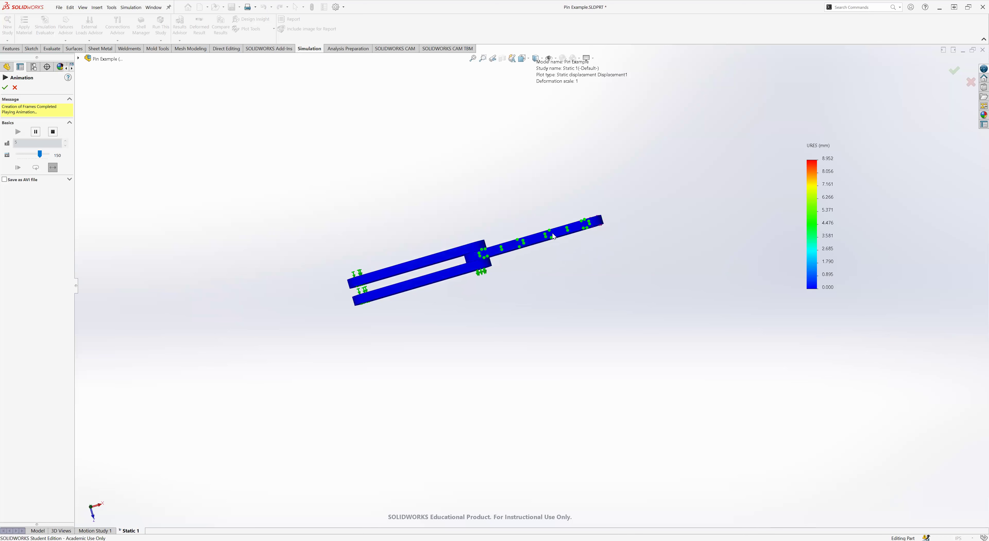
pyautogui.moveTo(516, 301); pyautogui.dragTo(499, 257, button='middle')
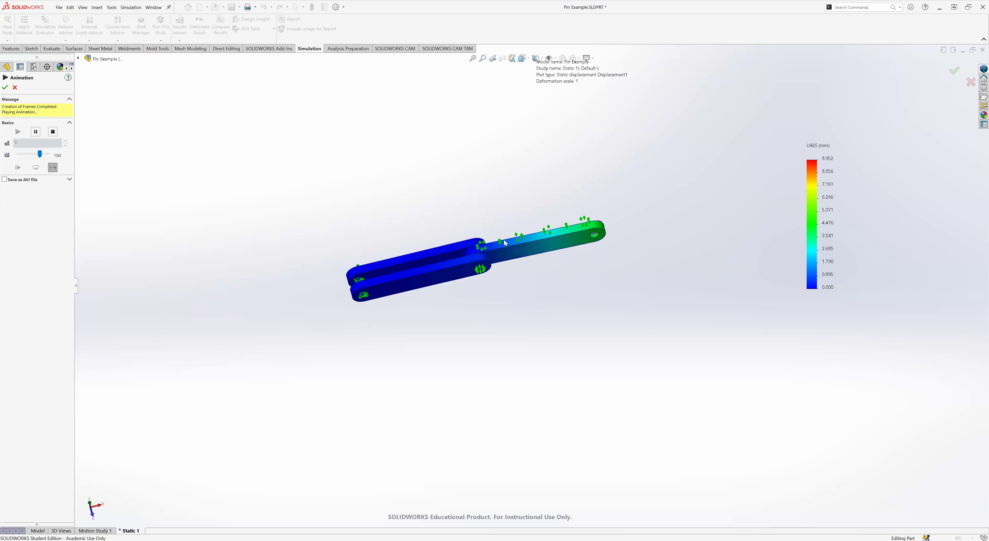
pyautogui.click(15, 88)
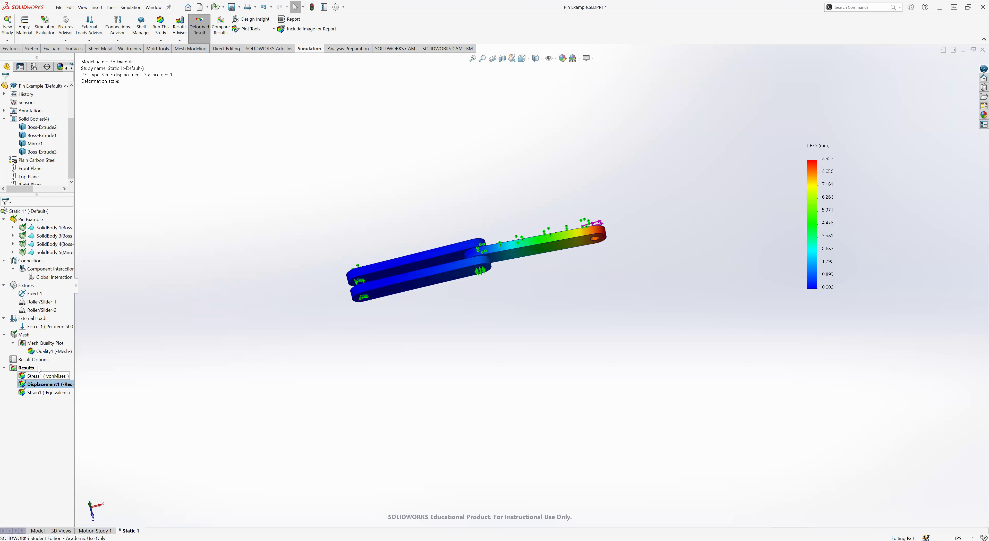
# Add another Roller/Slider fixture to the wide front side face of the single middle link
pyautogui.rightClick(33, 288)
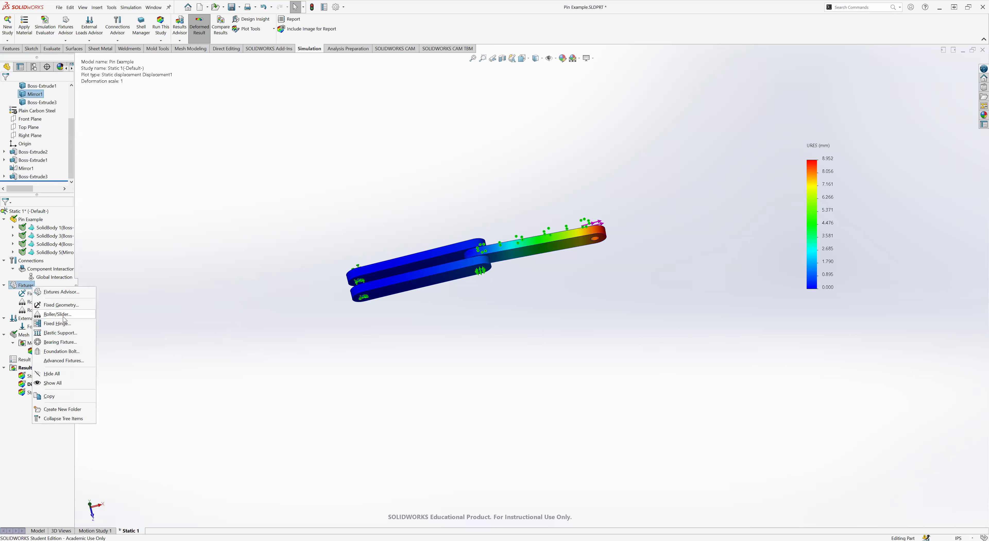
pyautogui.click(63, 316)
pyautogui.click(511, 249)
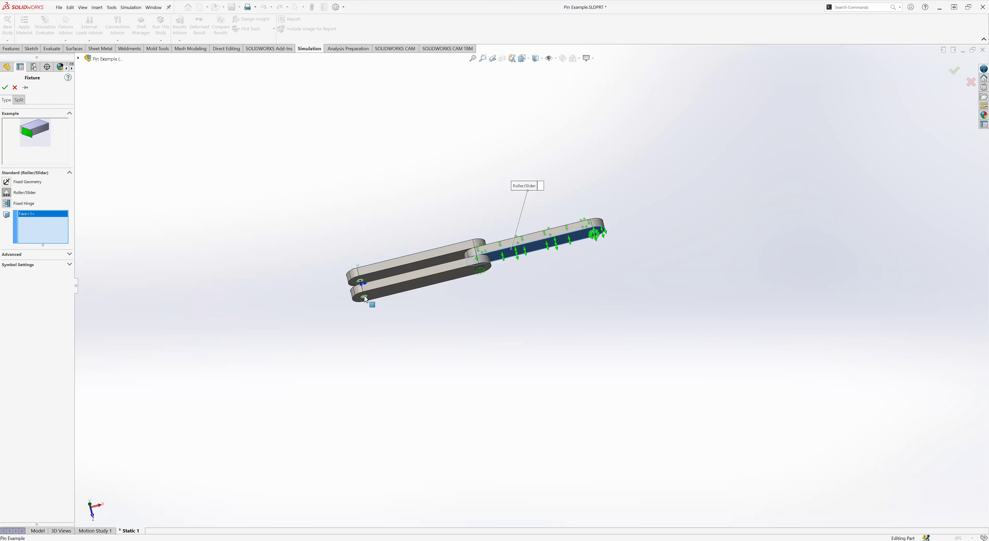
pyautogui.moveTo(451, 322); pyautogui.dragTo(448, 255, button='middle')
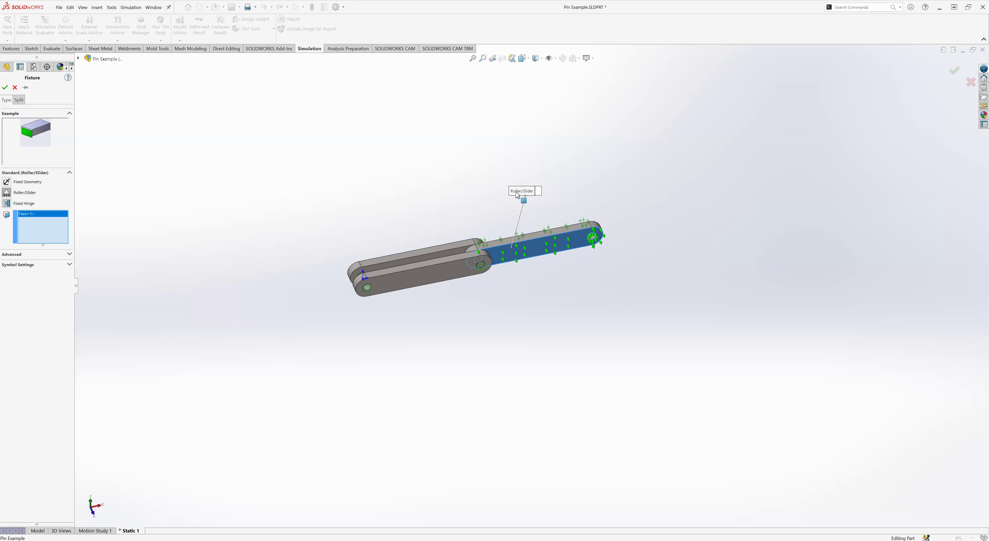
pyautogui.moveTo(491, 203); pyautogui.dragTo(536, 252, button='middle')
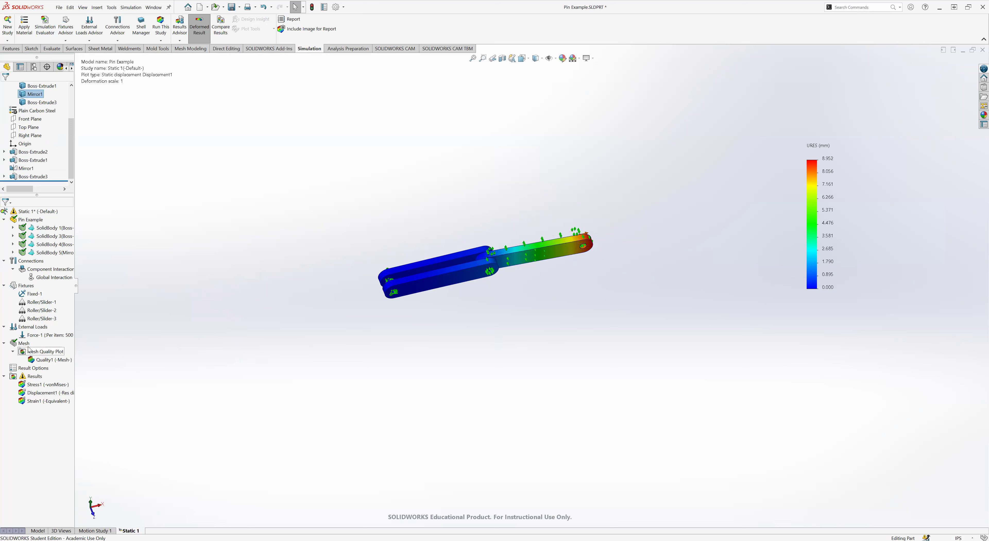
# Rerun the static study with the added side-face fixture
pyautogui.rightClick(20, 342)
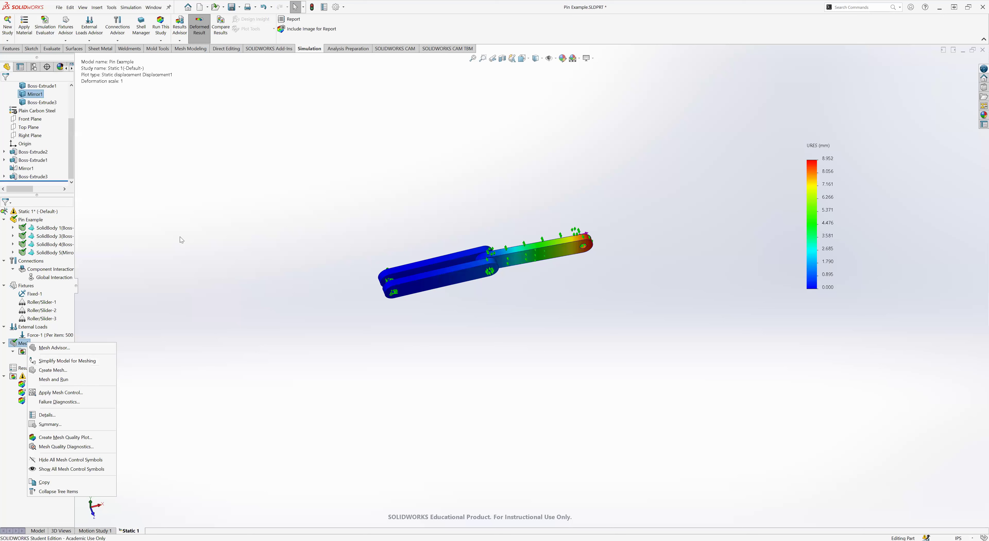
pyautogui.click(97, 327)
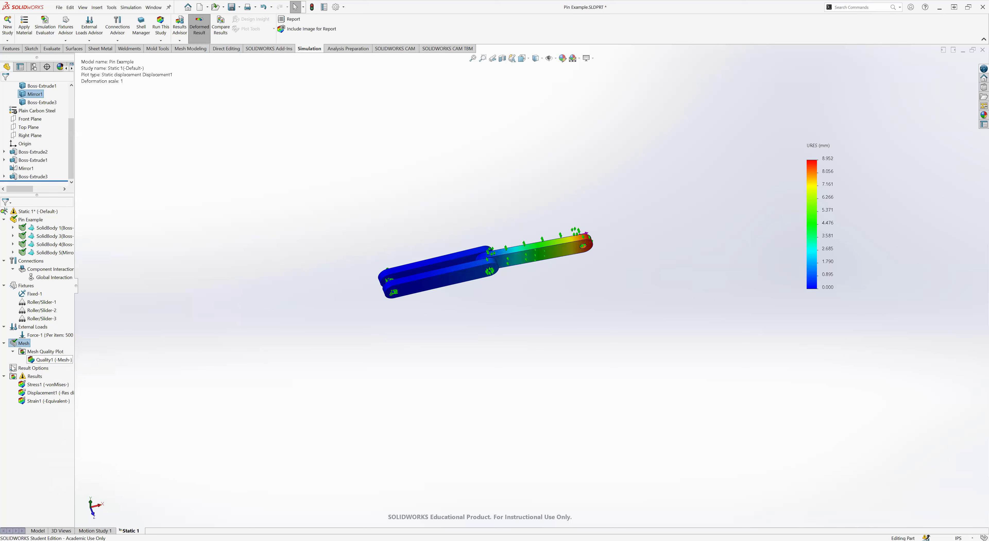
pyautogui.click(161, 28)
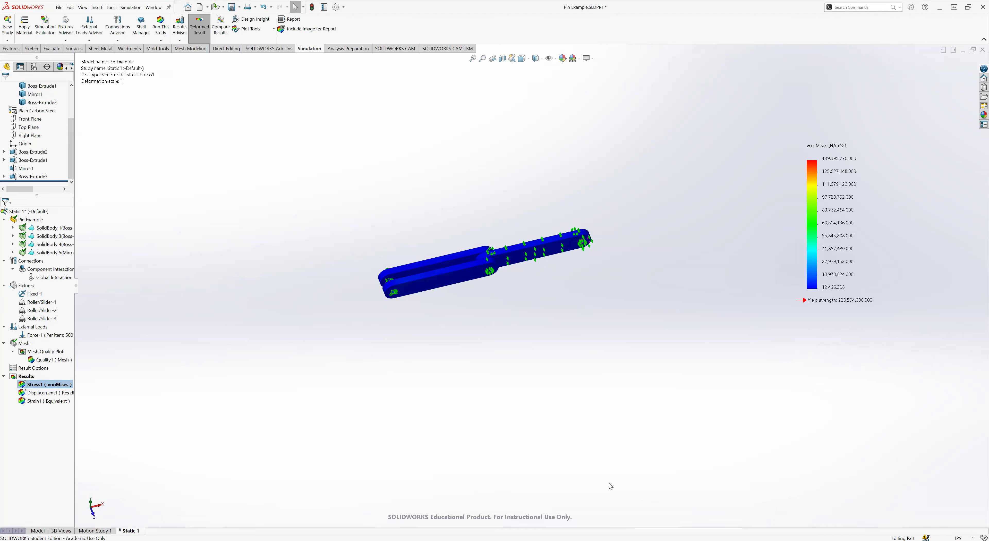
# Edit the von Mises stress plot's definition to show the plot only on selected entities
pyautogui.scroll(-5, 512, 269)
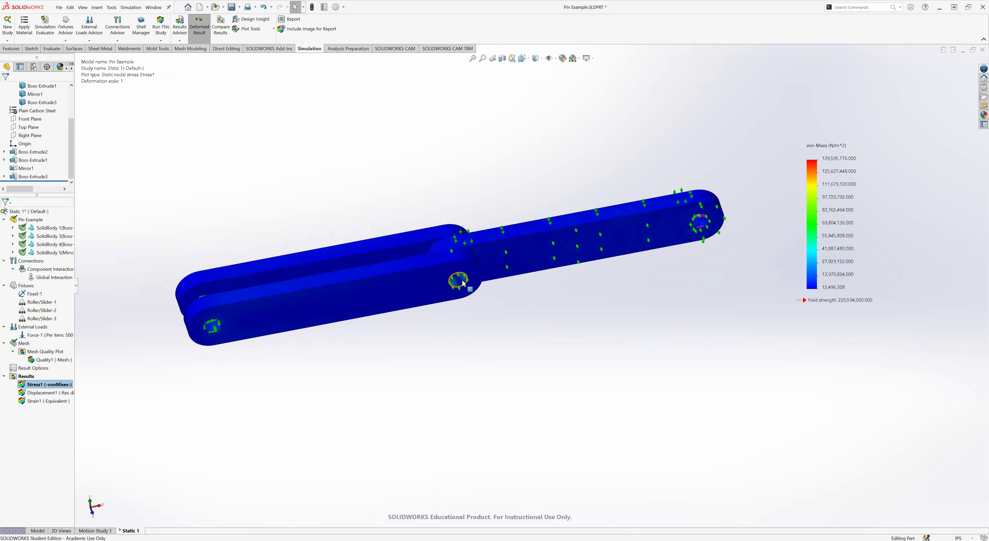
pyautogui.moveTo(468, 278)
pyautogui.mouseDown(button='middle')
pyautogui.moveTo(541, 437)
pyautogui.moveTo(451, 267)
pyautogui.moveTo(465, 265)
pyautogui.mouseUp(button='middle')
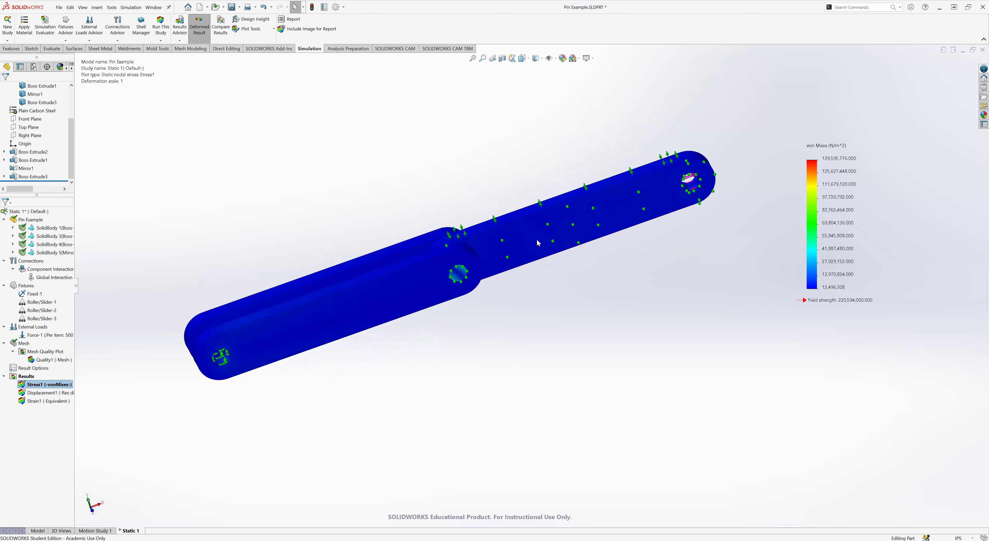
pyautogui.moveTo(448, 268); pyautogui.dragTo(463, 305, button='middle')
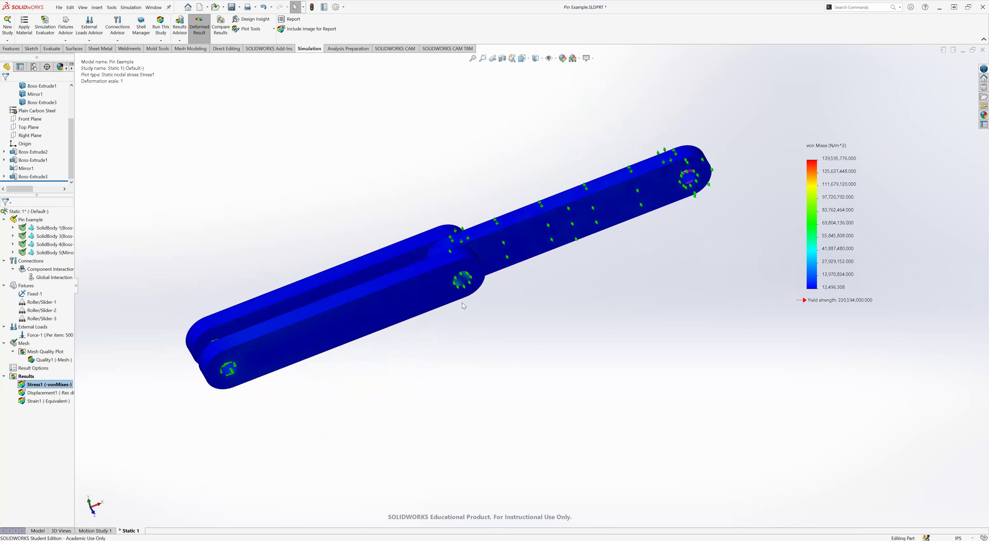
pyautogui.rightClick(34, 384)
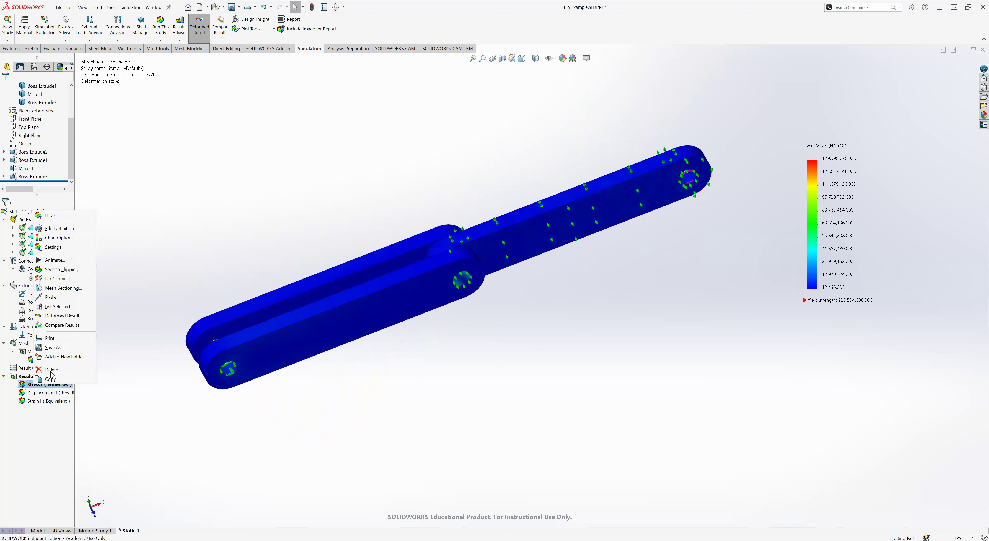
pyautogui.click(62, 228)
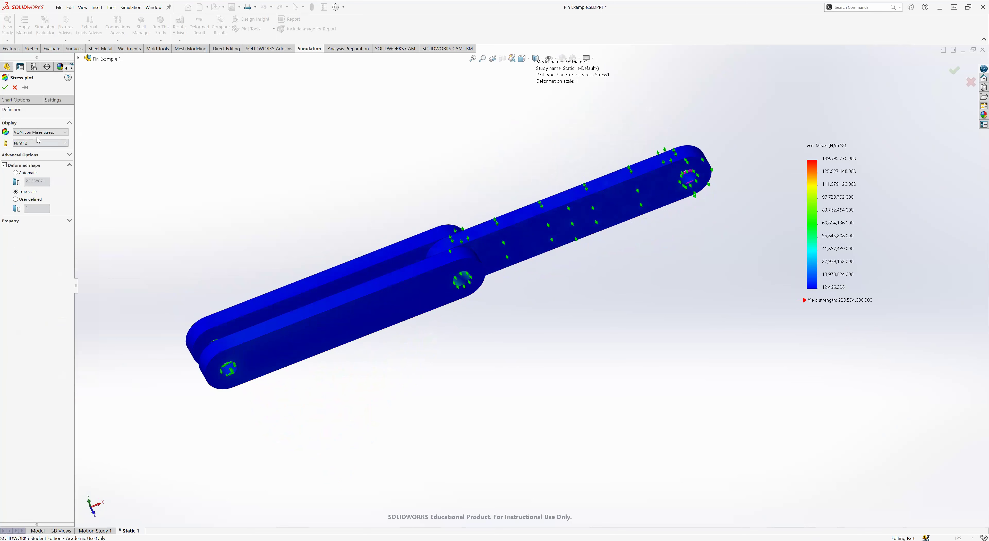
pyautogui.click(32, 155)
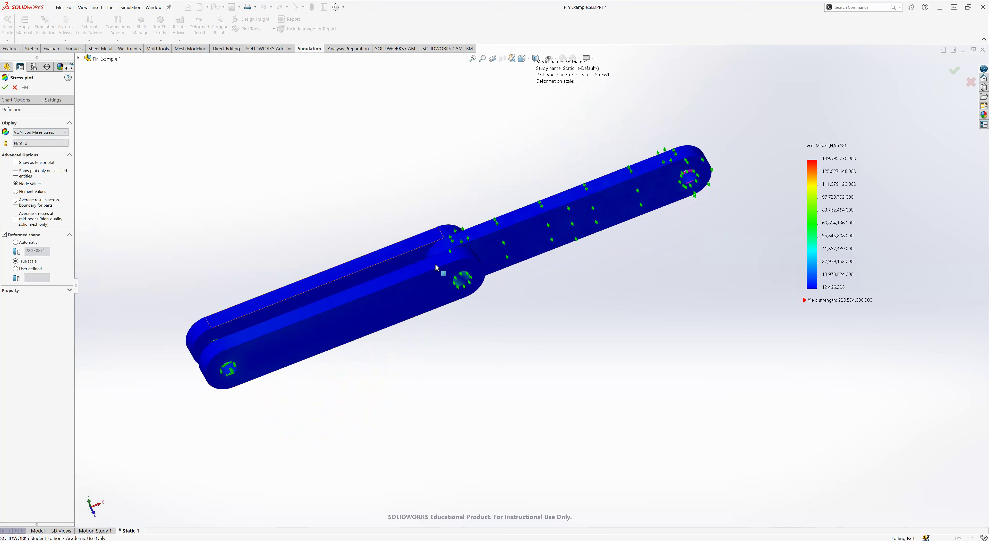
pyautogui.click(15, 174)
# Restrict the stress plot to the pin's solid body, Boss-Extrude3, apply it, and inspect the isolated pin
pyautogui.click(477, 283)
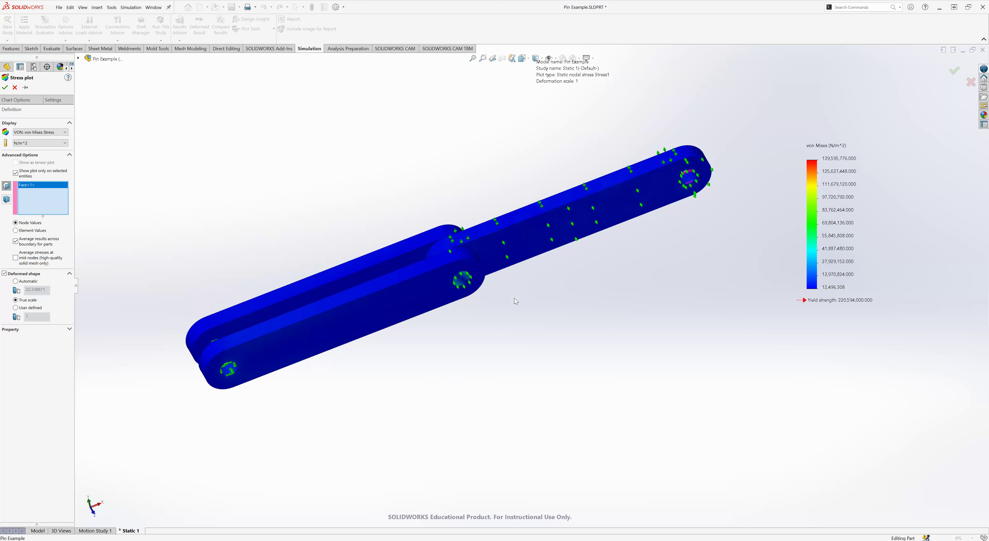
pyautogui.click(463, 280)
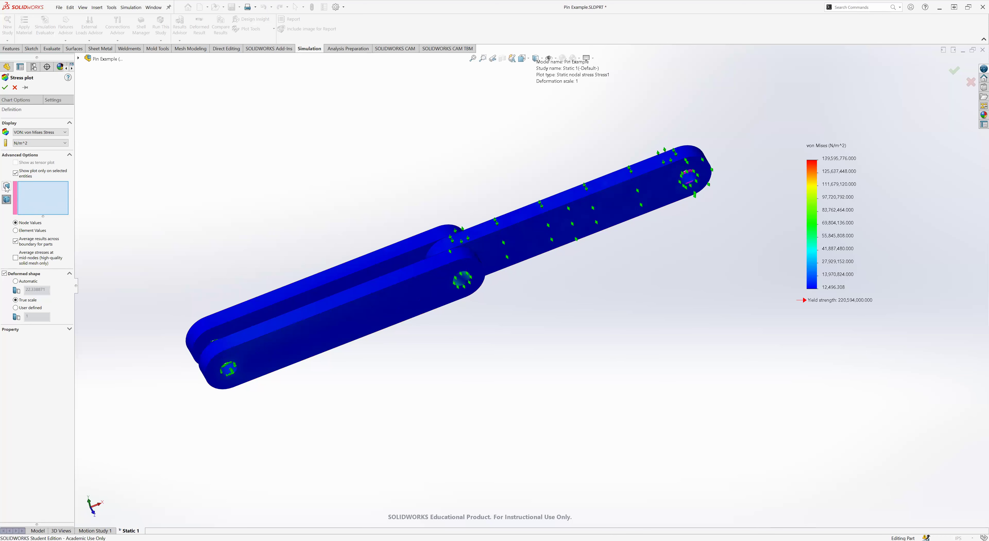
pyautogui.click(7, 199)
pyautogui.click(448, 284)
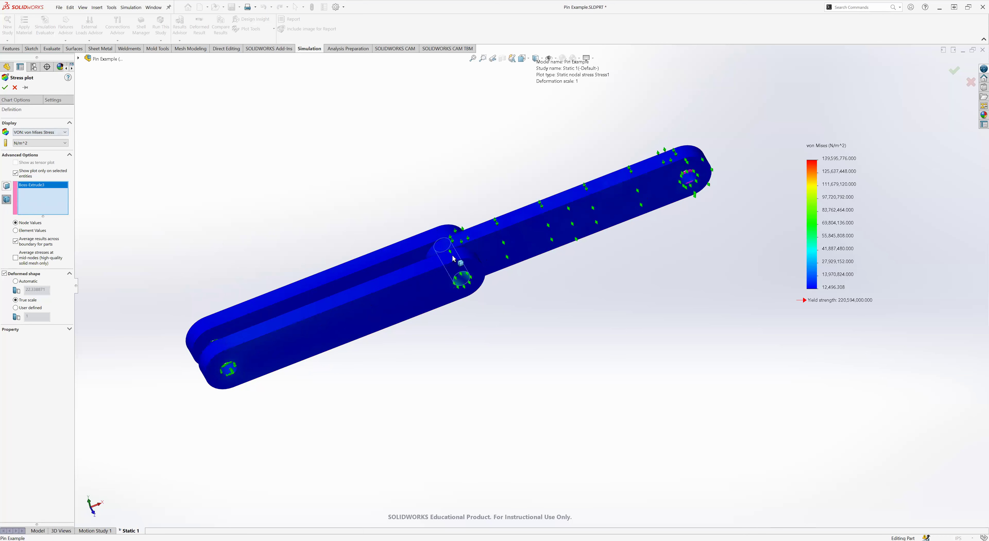
pyautogui.moveTo(424, 248); pyautogui.dragTo(721, 290, button='middle')
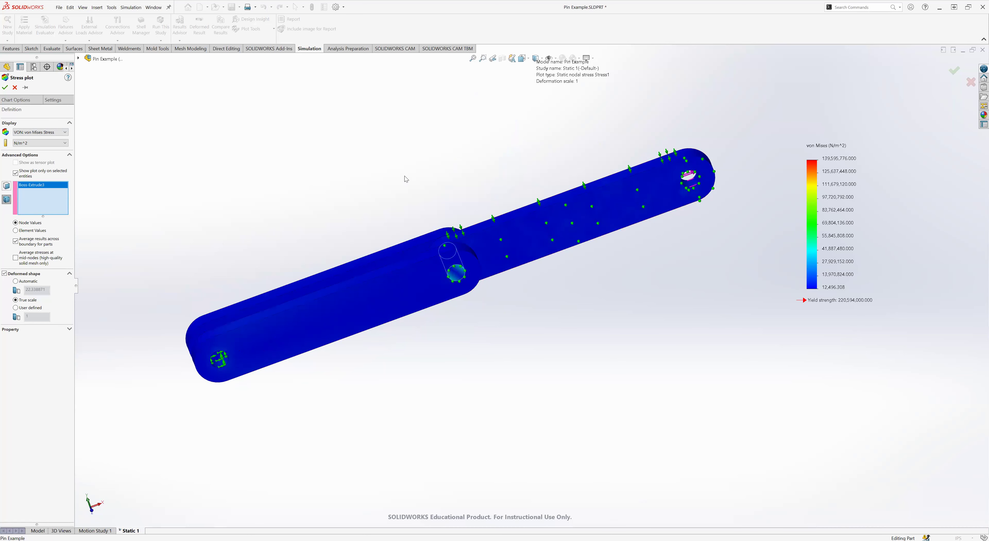
pyautogui.moveTo(405, 176); pyautogui.dragTo(404, 203, button='middle')
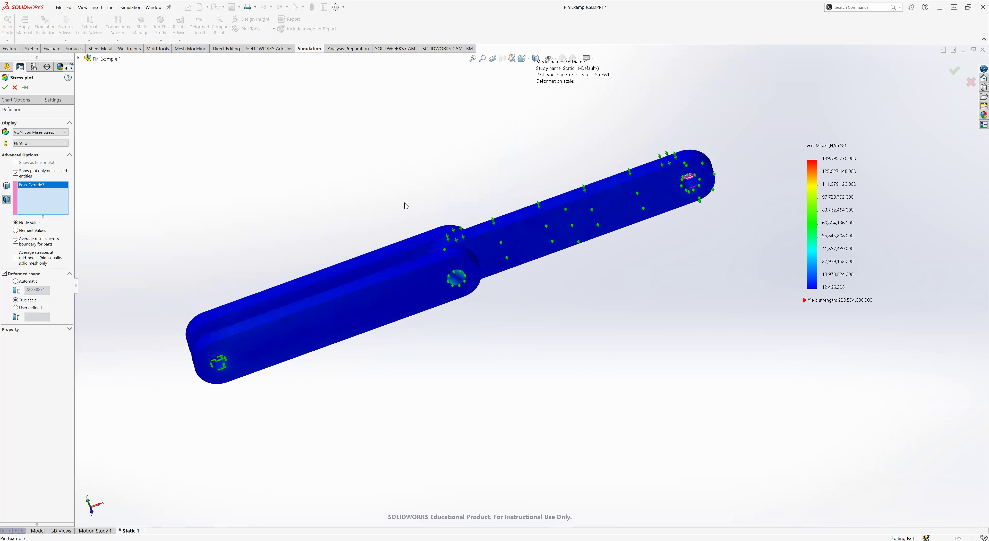
pyautogui.click(5, 88)
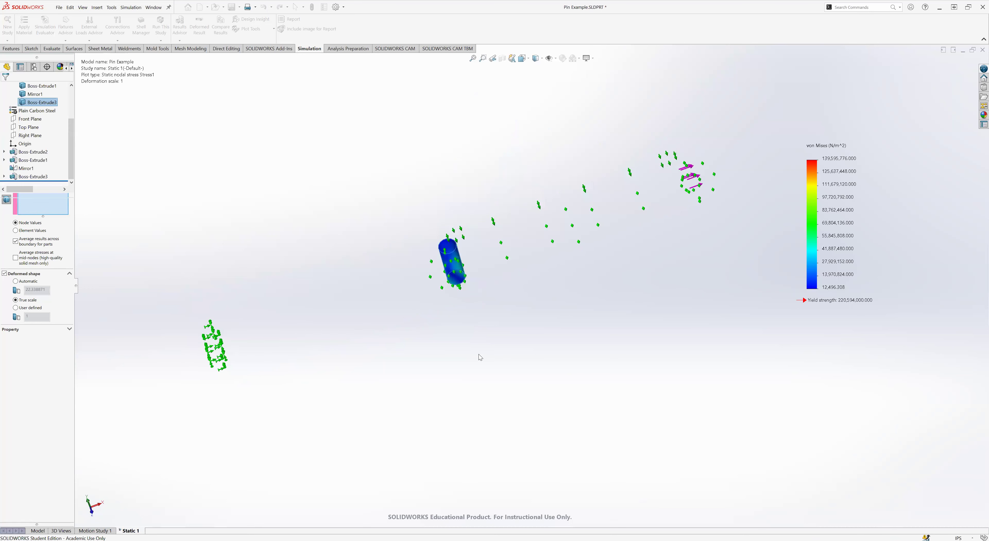
pyautogui.moveTo(478, 354); pyautogui.dragTo(492, 268, button='middle')
pyautogui.scroll(-8, 482, 266)
pyautogui.moveTo(412, 277); pyautogui.dragTo(379, 353, button='middle')
pyautogui.moveTo(532, 282); pyautogui.dragTo(495, 303, button='middle')
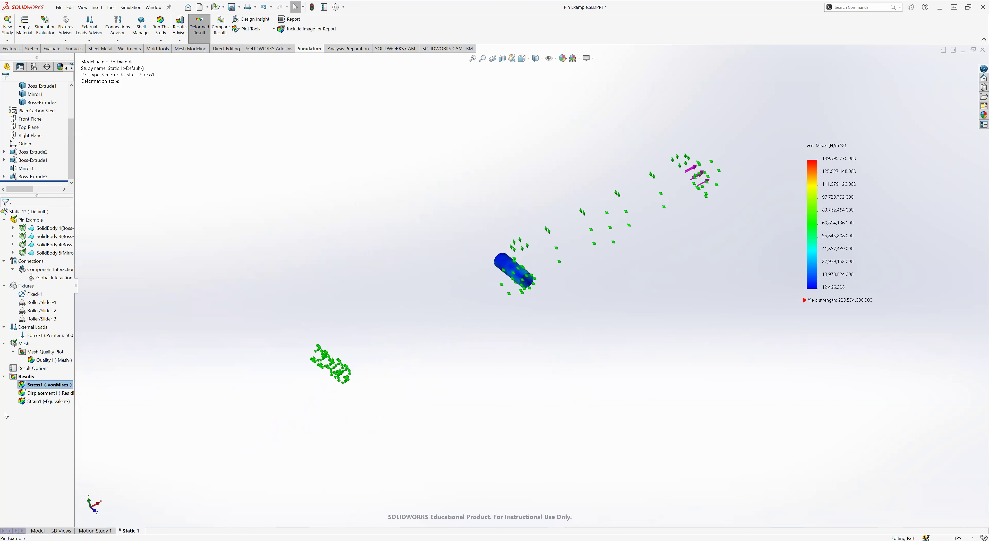
# Turn off the selected-entities restriction in the stress plot's definition so stress is plotted on the whole linkage
pyautogui.rightClick(52, 385)
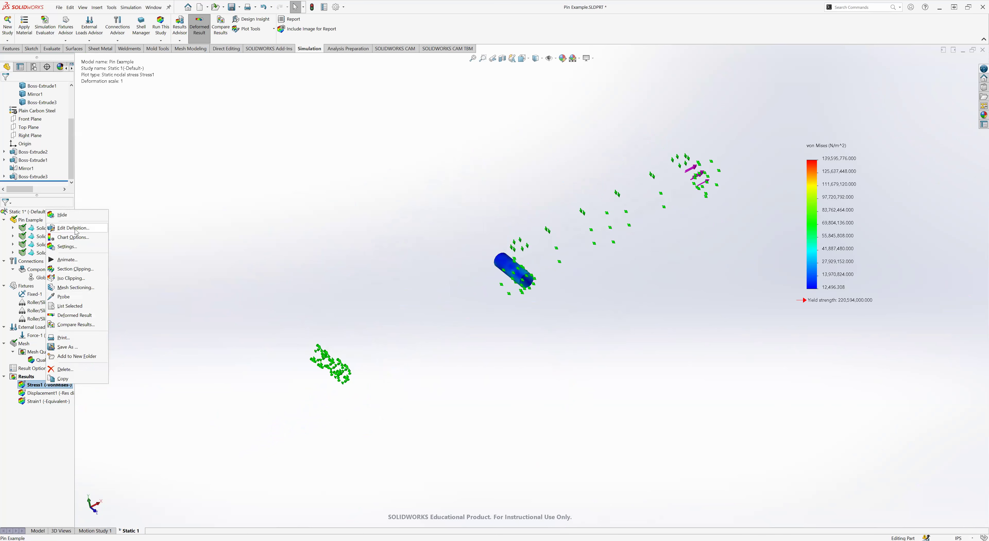
pyautogui.press('Return')
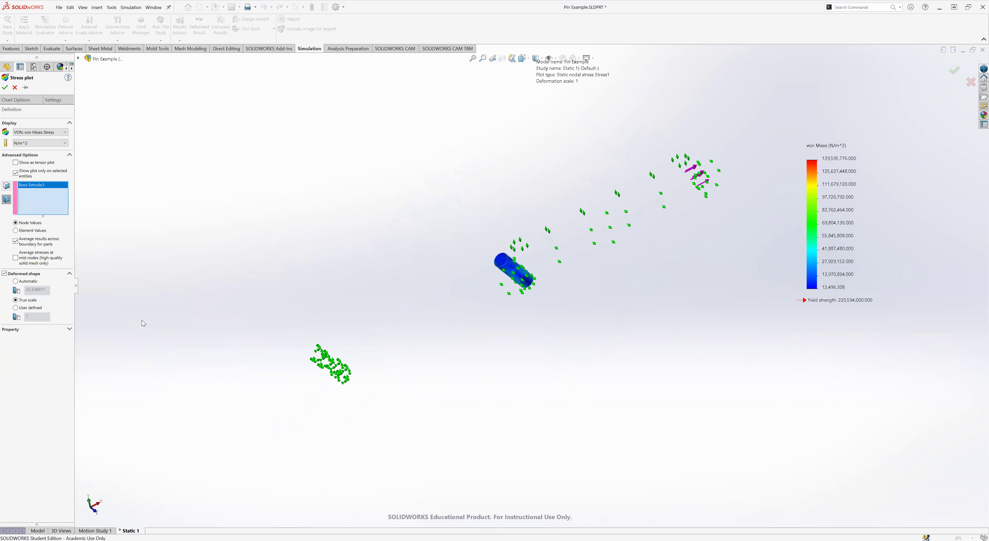
pyautogui.click(15, 173)
pyautogui.click(5, 87)
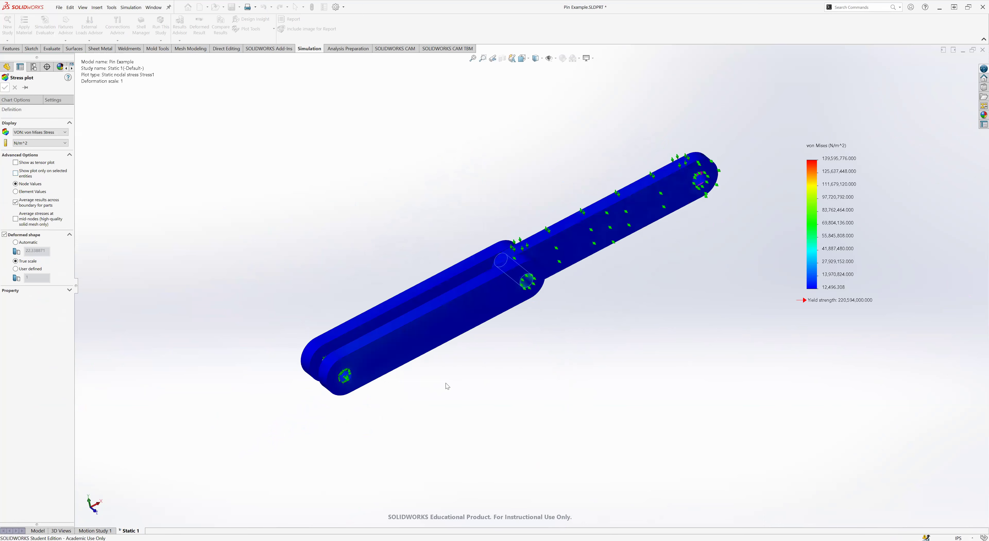
pyautogui.moveTo(492, 291); pyautogui.dragTo(504, 291, button='middle')
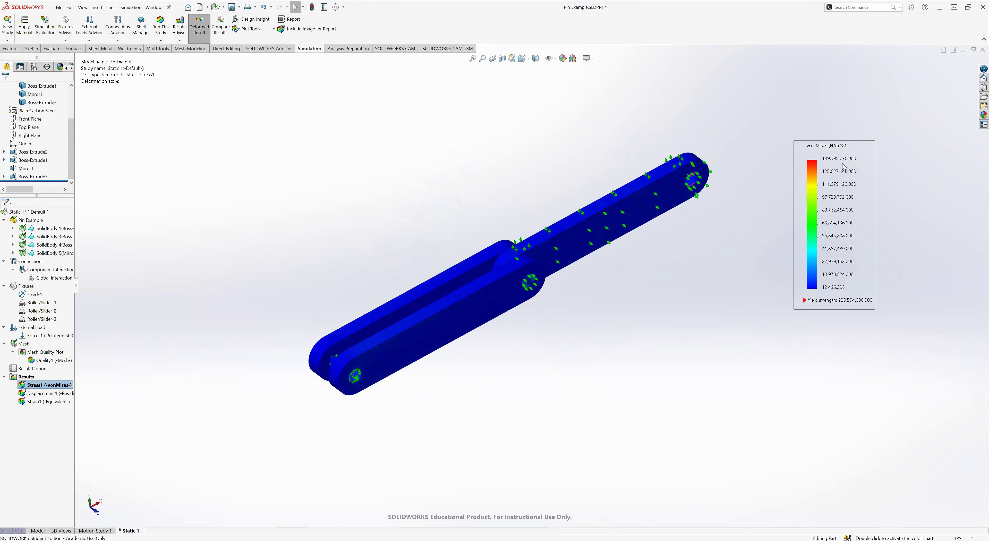
# Section-clip the stress plot parallel to the Front Plane at about 0.18 in and 0.27 in, inspect the pin joint, and cancel the clipping
pyautogui.moveTo(291, 260); pyautogui.dragTo(376, 353, button='middle')
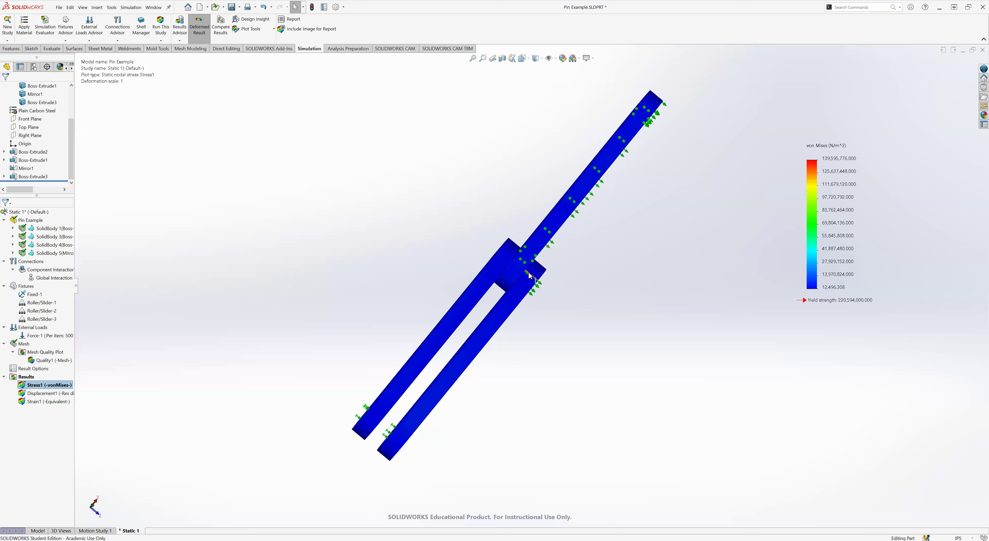
pyautogui.moveTo(485, 214)
pyautogui.mouseDown(button='middle')
pyautogui.moveTo(468, 243)
pyautogui.moveTo(503, 224)
pyautogui.moveTo(495, 231)
pyautogui.mouseUp(button='middle')
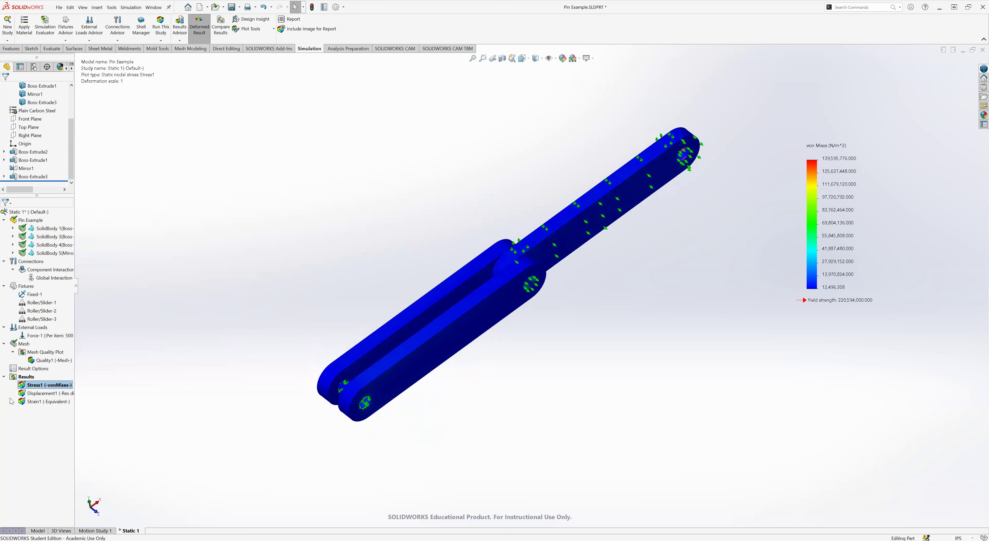
pyautogui.rightClick(35, 386)
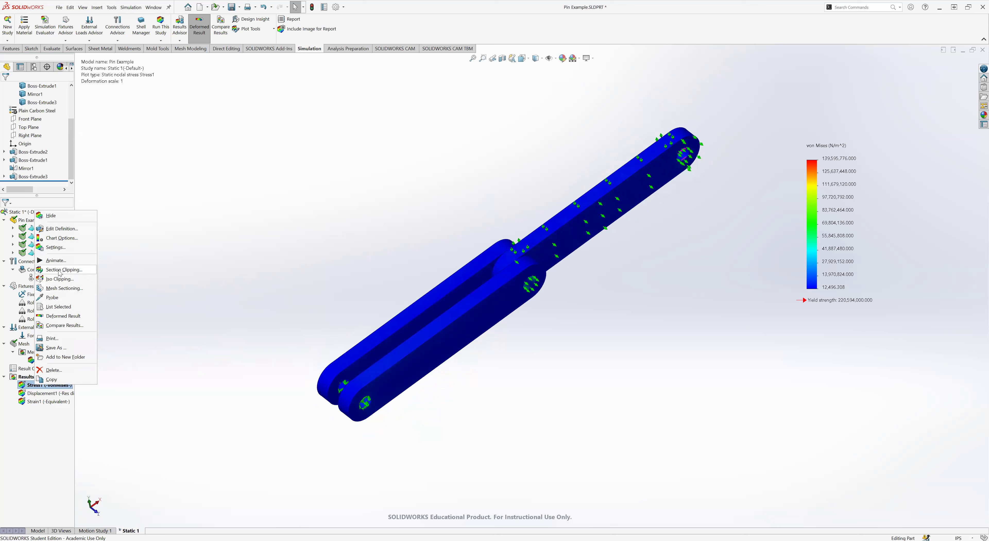
pyautogui.moveTo(532, 408); pyautogui.dragTo(536, 366, button='middle')
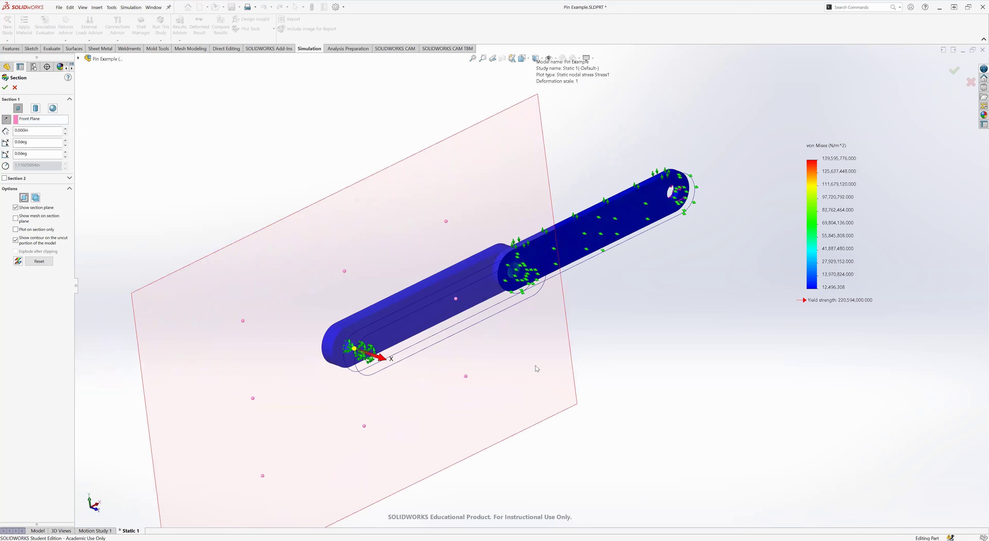
pyautogui.moveTo(383, 358)
pyautogui.mouseDown()
pyautogui.moveTo(412, 365)
pyautogui.moveTo(393, 352)
pyautogui.mouseUp()
pyautogui.scroll(-6, 534, 273)
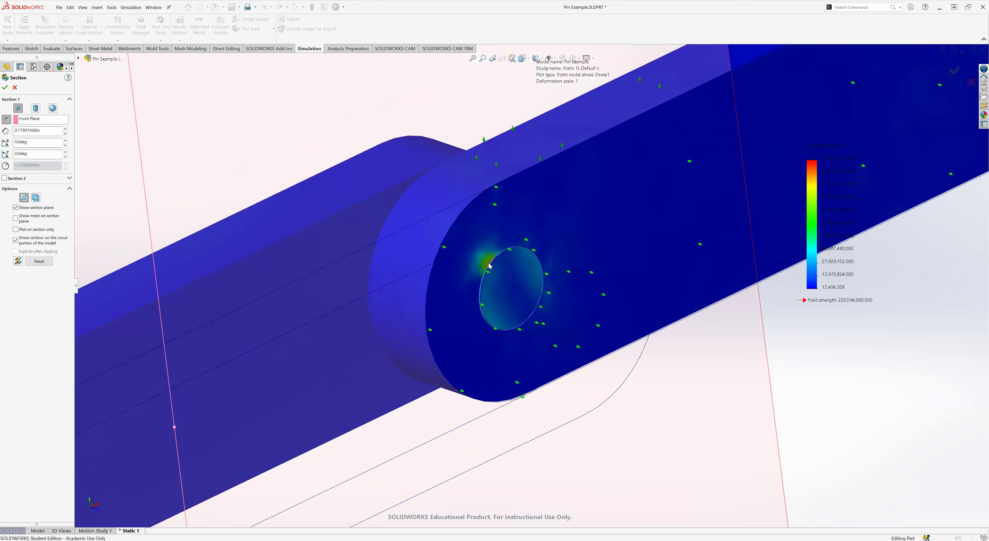
pyautogui.scroll(-5, 488, 268)
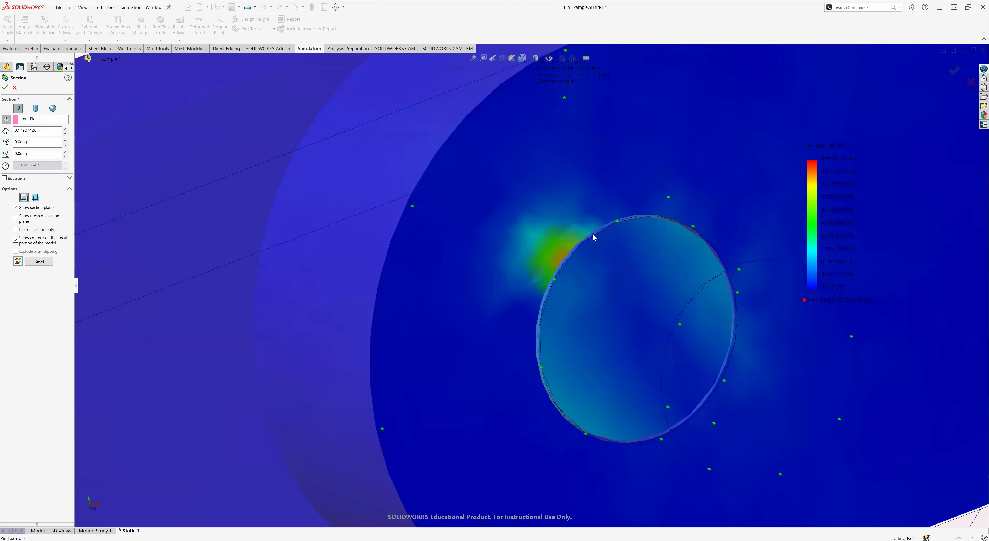
pyautogui.scroll(11, 562, 274)
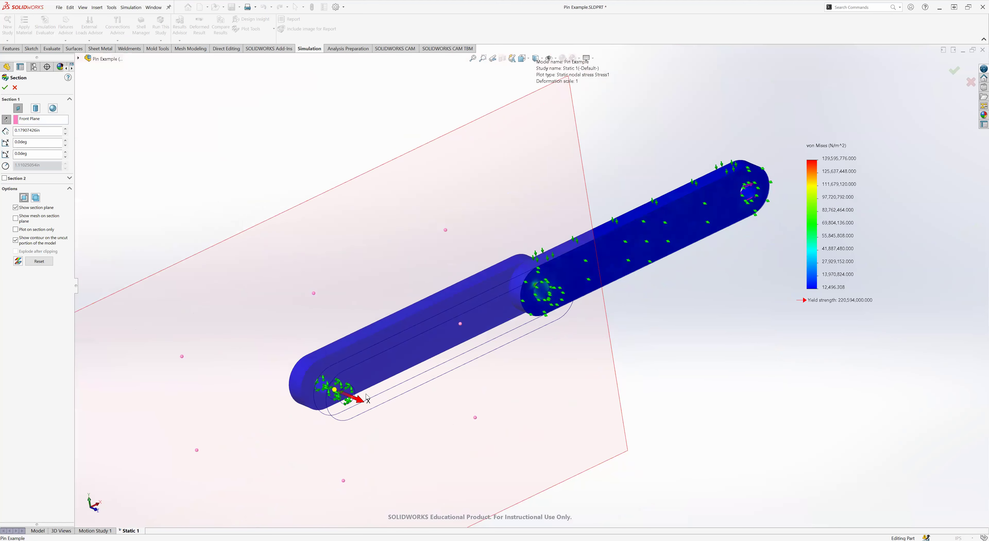
pyautogui.moveTo(362, 405)
pyautogui.mouseDown()
pyautogui.moveTo(305, 383)
pyautogui.moveTo(356, 421)
pyautogui.mouseUp()
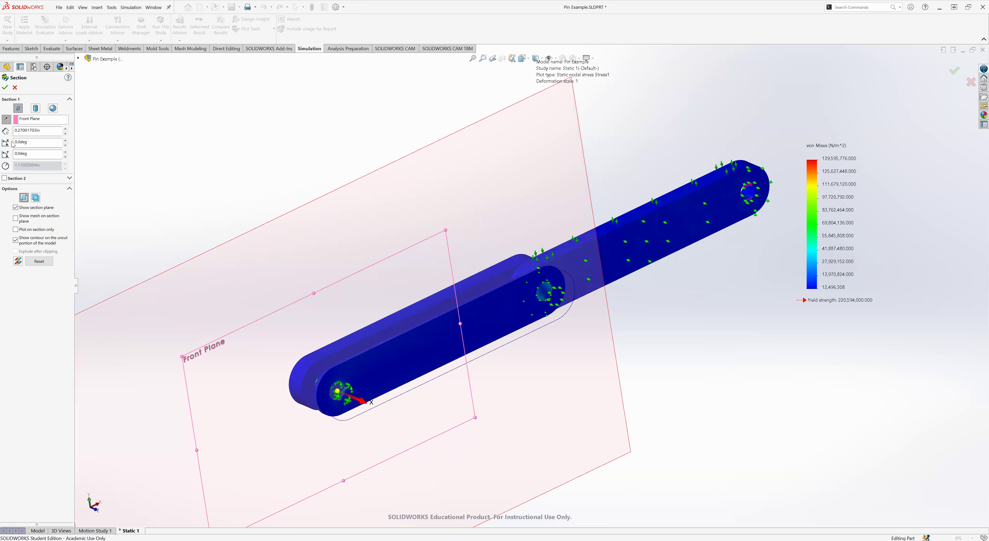
pyautogui.click(15, 88)
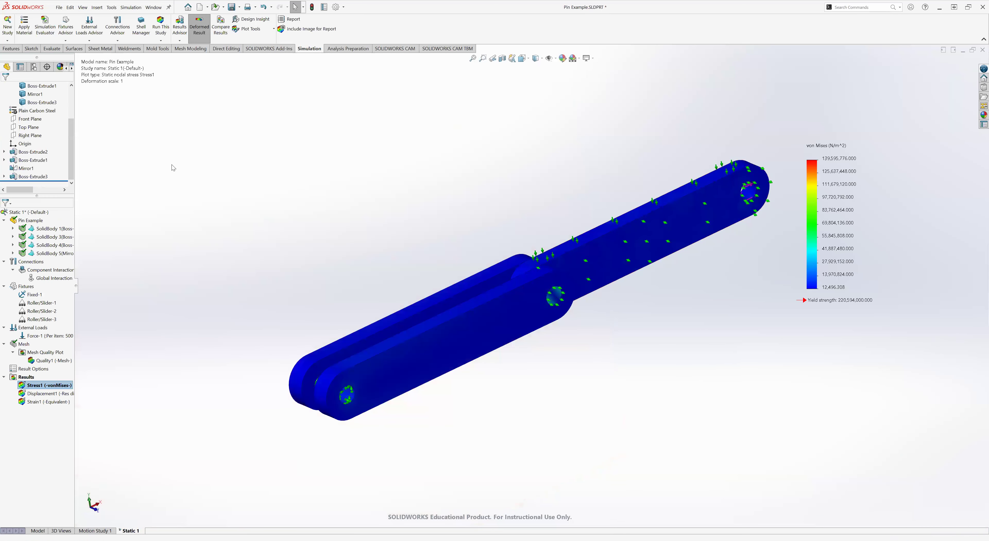
# Iso-clip the stress plot at about 40,491,644 N/m^2 and examine the high-stress region at the middle link's pin hole
pyautogui.rightClick(38, 388)
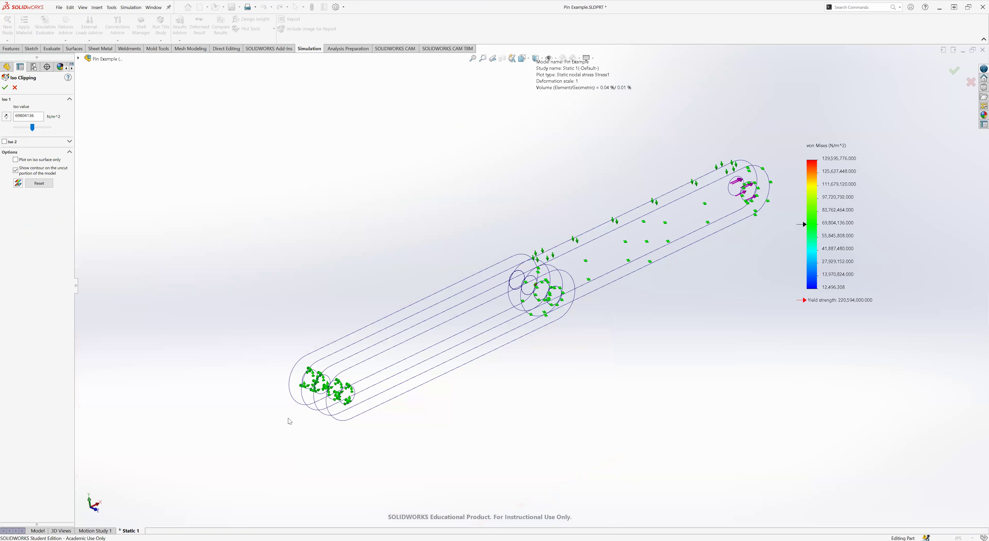
pyautogui.moveTo(380, 209); pyautogui.dragTo(422, 258, button='middle')
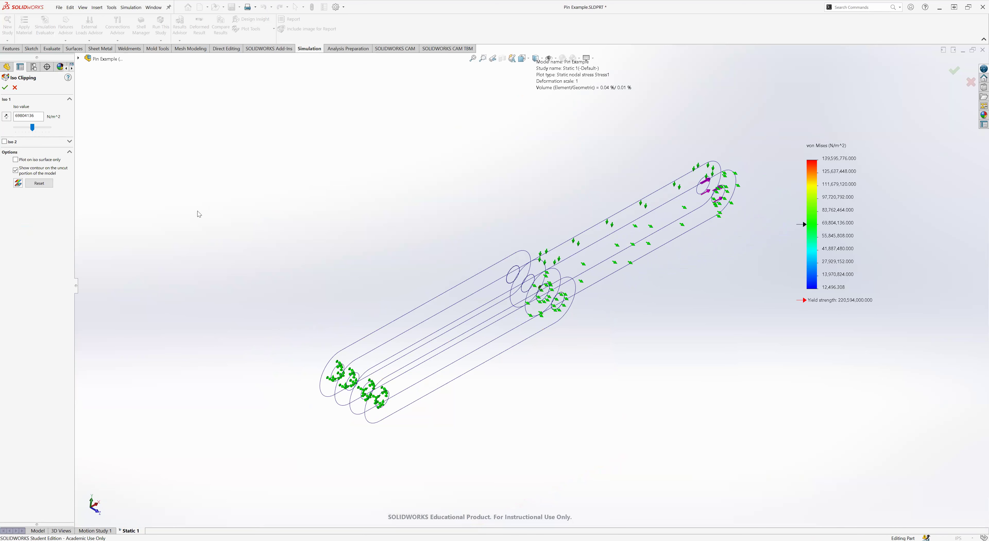
pyautogui.moveTo(32, 127)
pyautogui.mouseDown()
pyautogui.moveTo(44, 129)
pyautogui.moveTo(14, 132)
pyautogui.moveTo(25, 134)
pyautogui.mouseUp()
pyautogui.scroll(-10, 536, 277)
pyautogui.scroll(6, 537, 276)
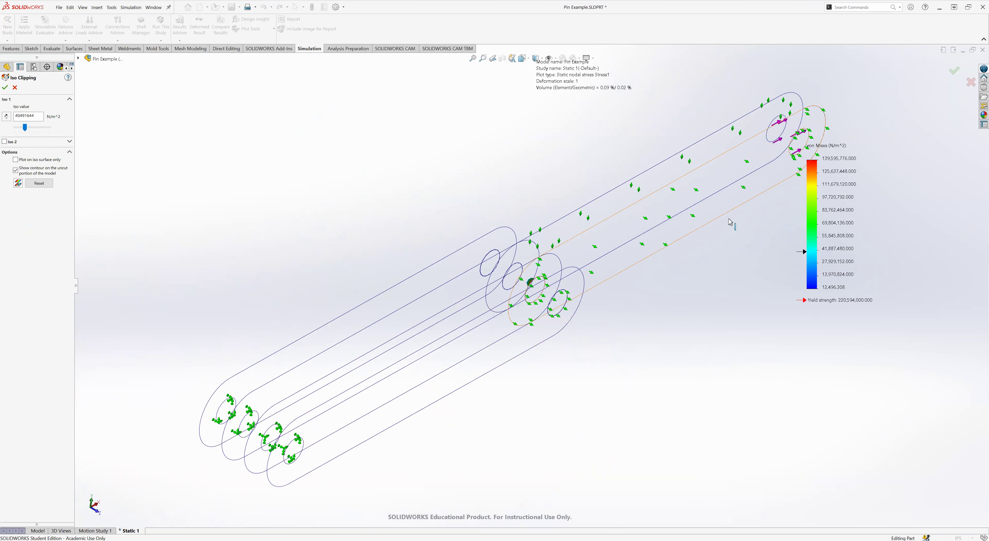
pyautogui.scroll(-5, 555, 290)
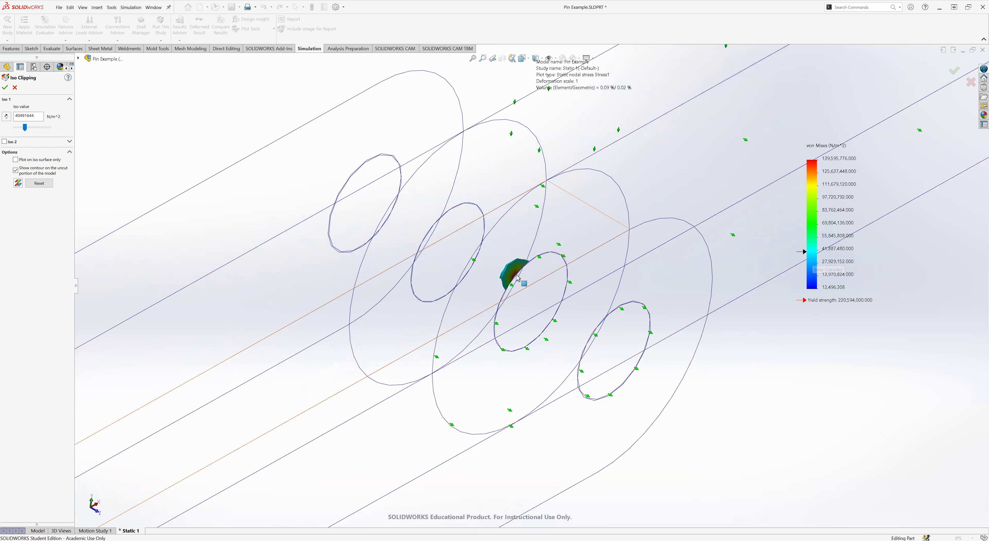
pyautogui.scroll(-2, 514, 275)
pyautogui.moveTo(547, 313)
pyautogui.mouseDown(button='middle')
pyautogui.moveTo(528, 304)
pyautogui.moveTo(516, 277)
pyautogui.moveTo(549, 272)
pyautogui.moveTo(544, 284)
pyautogui.moveTo(536, 278)
pyautogui.moveTo(550, 300)
pyautogui.mouseUp(button='middle')
pyautogui.scroll(4, 551, 283)
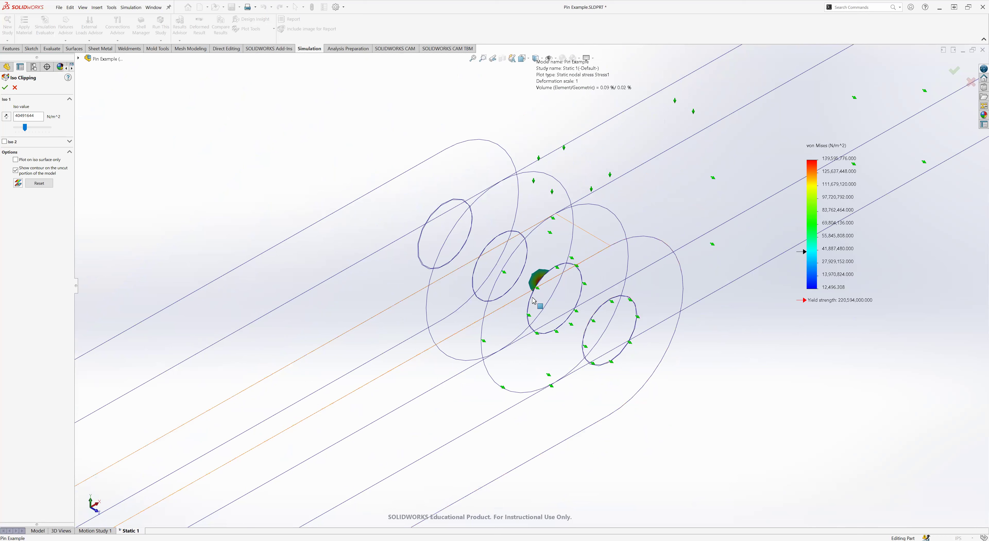
pyautogui.moveTo(540, 295)
pyautogui.mouseDown(button='middle')
pyautogui.moveTo(545, 312)
pyautogui.moveTo(532, 287)
pyautogui.mouseUp(button='middle')
pyautogui.scroll(4, 532, 287)
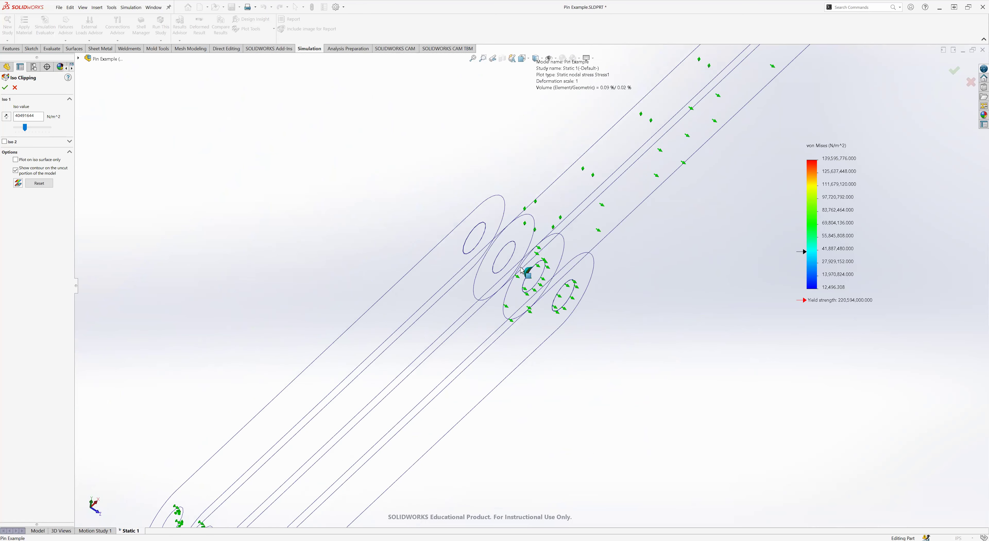
# Iso-clip the stress plot at about 11,179,156 N/m^2, reverse the clipping direction, sweep up to about 64,220,800 N/m^2, and cancel the clipping
pyautogui.moveTo(25, 127)
pyautogui.mouseDown()
pyautogui.moveTo(34, 128)
pyautogui.moveTo(21, 131)
pyautogui.mouseUp()
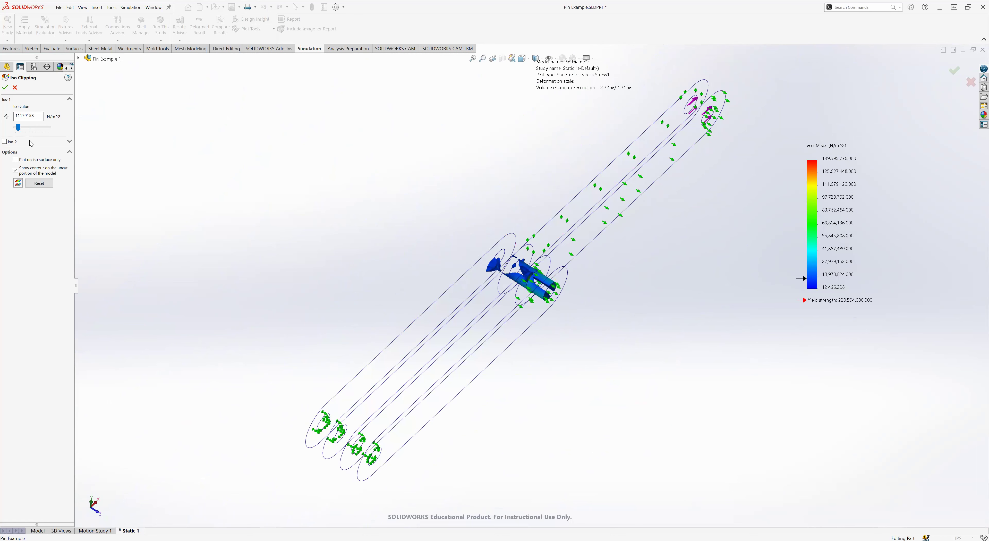
pyautogui.click(7, 117)
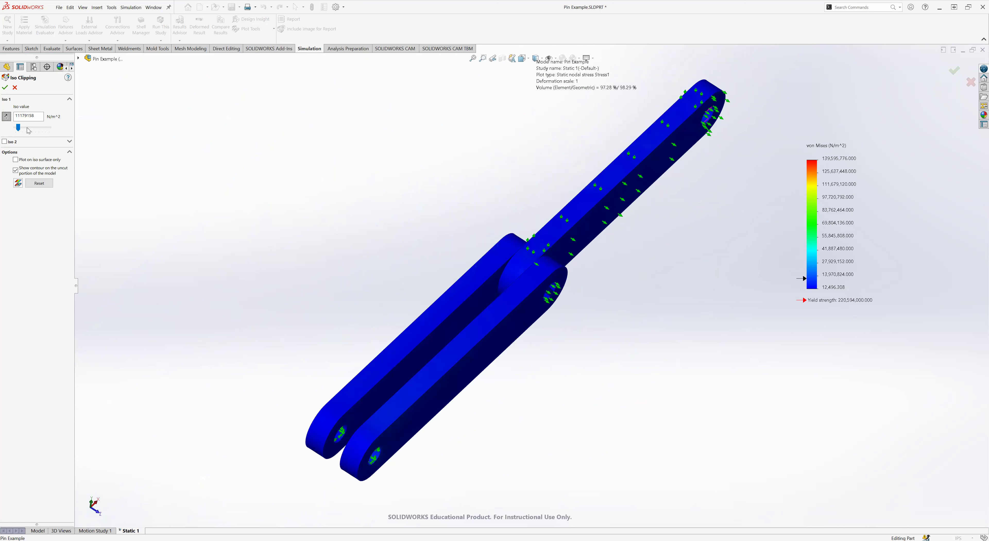
pyautogui.moveTo(21, 130)
pyautogui.mouseDown()
pyautogui.moveTo(60, 130)
pyautogui.moveTo(18, 130)
pyautogui.mouseUp()
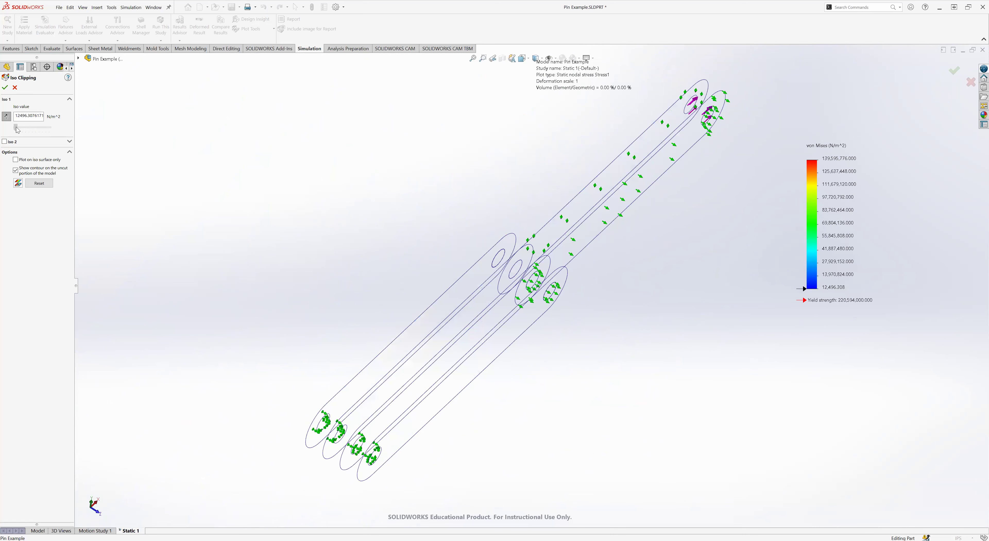
pyautogui.scroll(-1, 19, 126)
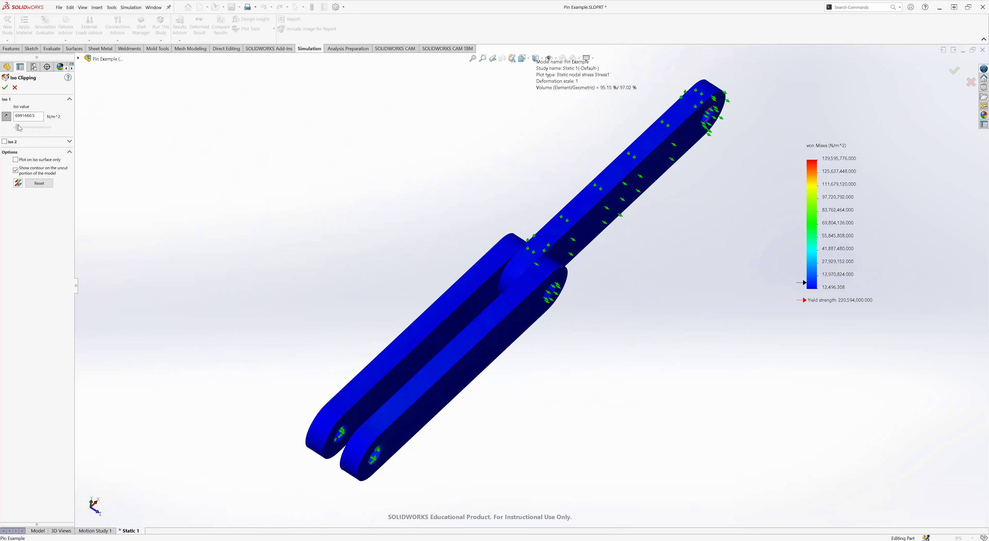
pyautogui.scroll(1, 19, 128)
pyautogui.moveTo(17, 125); pyautogui.dragTo(16, 124)
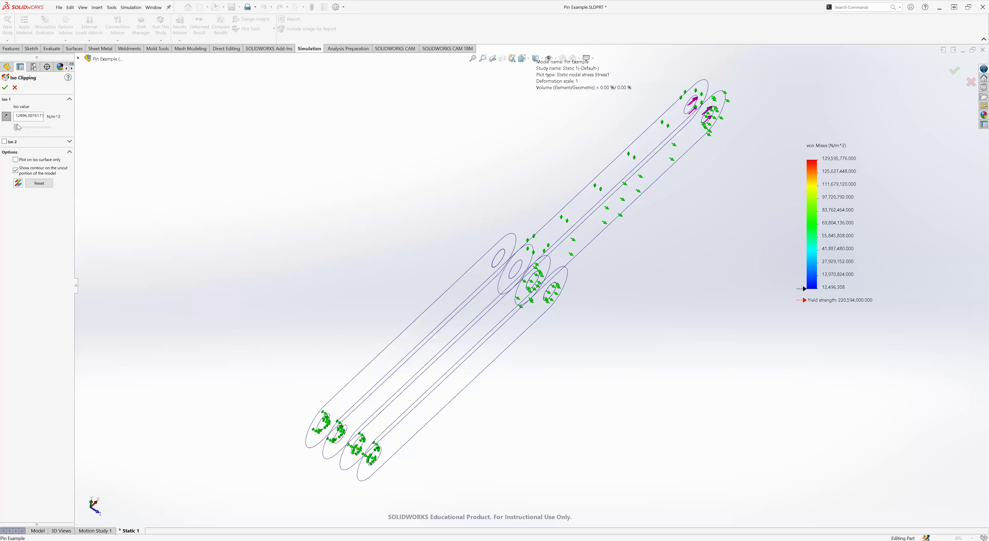
pyautogui.scroll(-1, 17, 127)
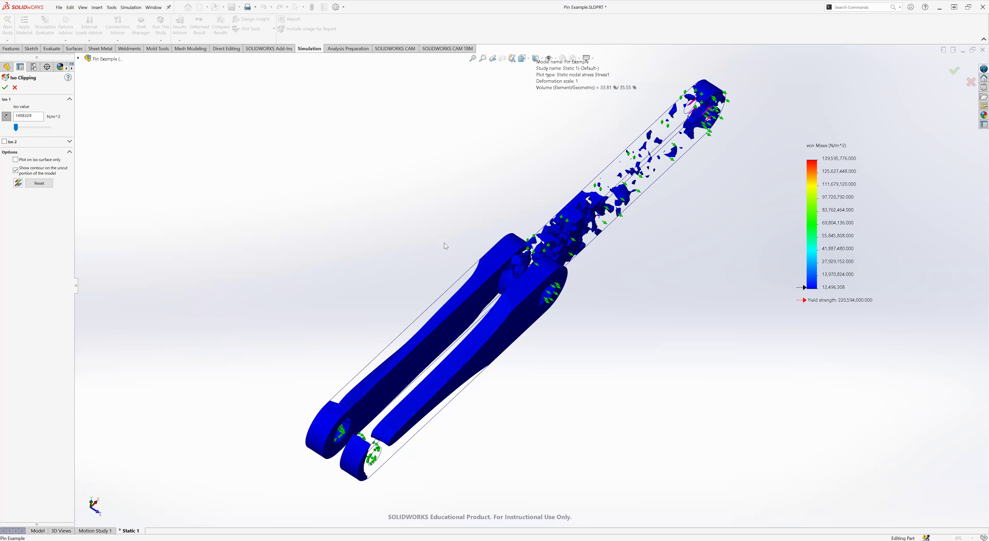
pyautogui.moveTo(16, 127)
pyautogui.mouseDown()
pyautogui.moveTo(3, 129)
pyautogui.moveTo(33, 132)
pyautogui.mouseUp()
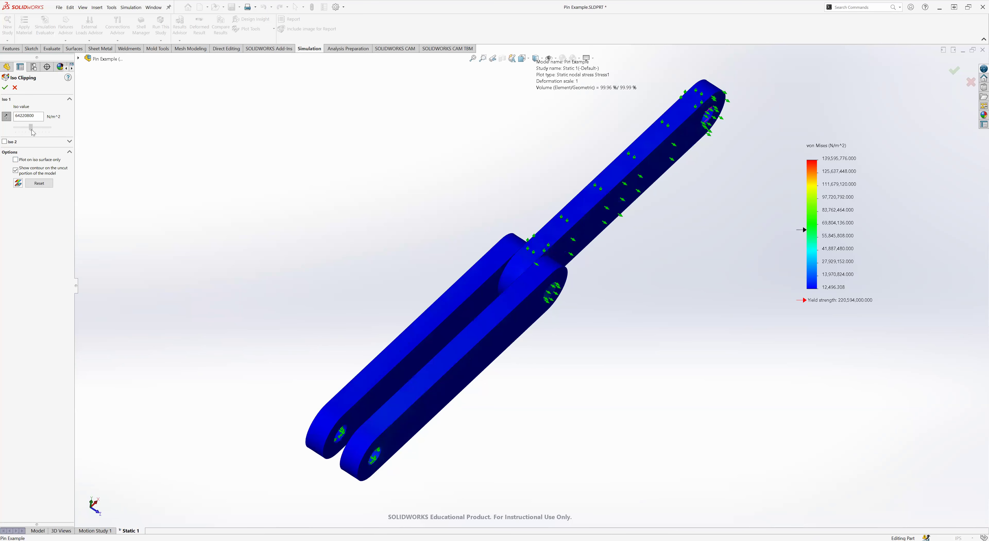
pyautogui.click(15, 88)
pyautogui.moveTo(383, 251); pyautogui.dragTo(375, 284, button='middle')
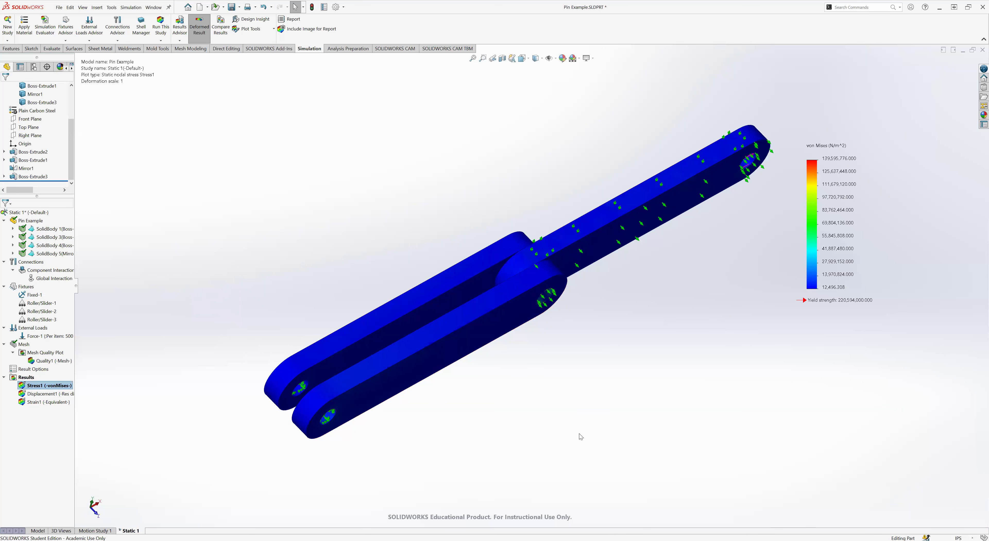
pyautogui.moveTo(544, 325); pyautogui.dragTo(510, 286, button='middle')
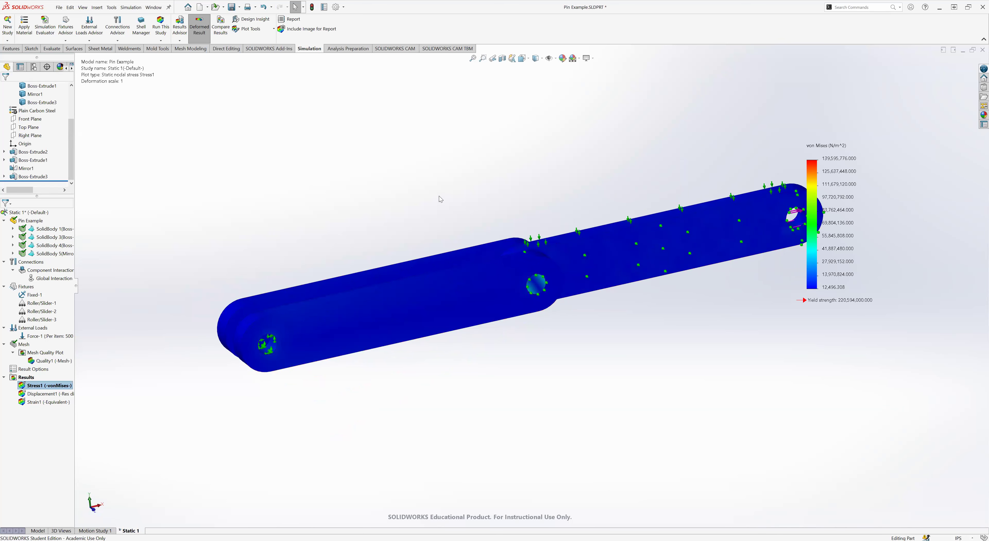
pyautogui.moveTo(444, 203); pyautogui.dragTo(526, 271, button='middle')
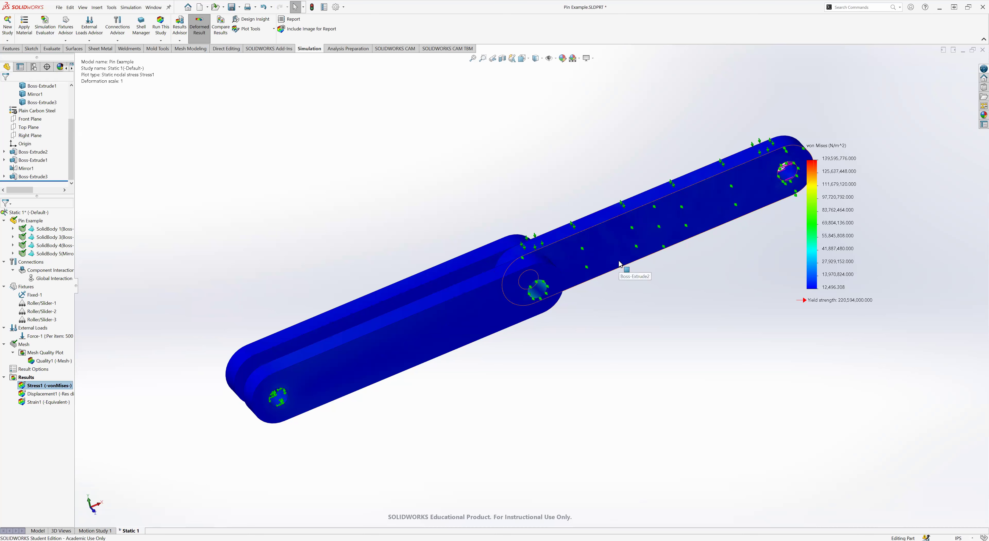
pyautogui.moveTo(459, 310); pyautogui.dragTo(495, 242, button='middle')
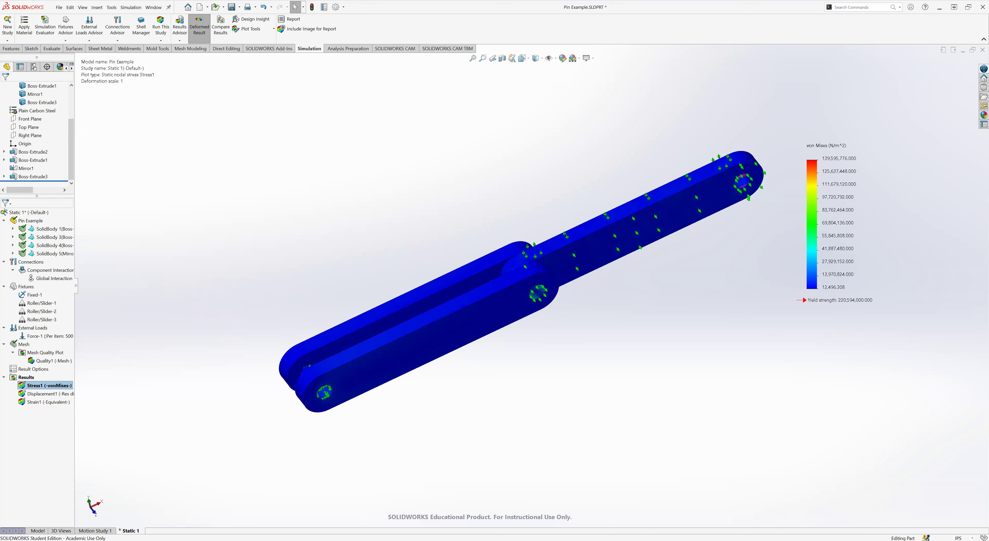
# Return to the part model and add a configuration named No Pin
pyautogui.click(37, 531)
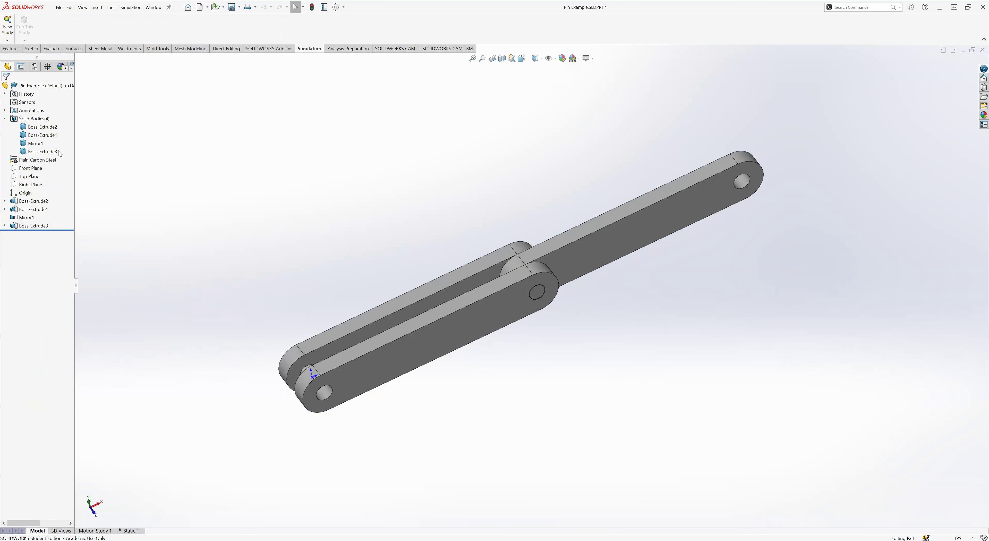
pyautogui.click(4, 118)
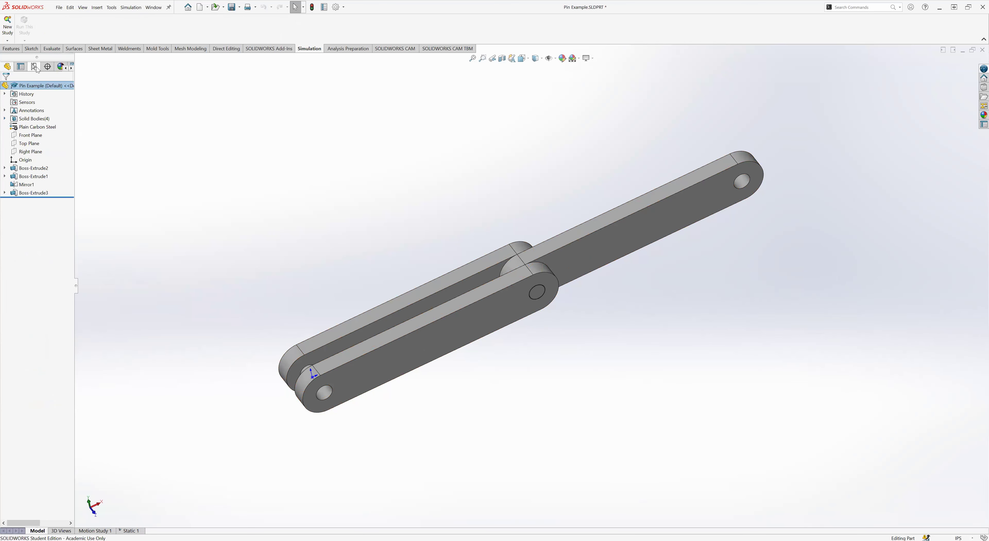
pyautogui.click(34, 67)
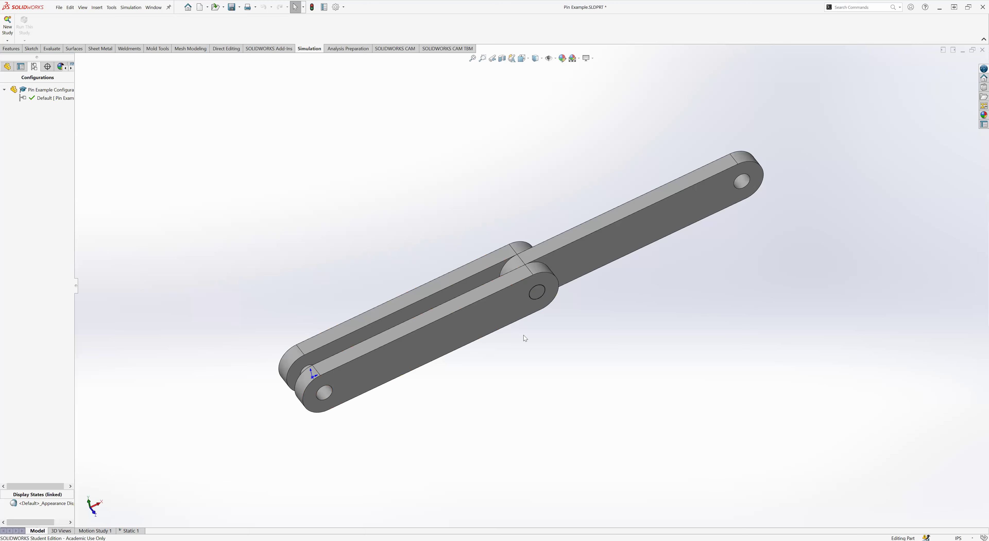
pyautogui.scroll(-5, 533, 290)
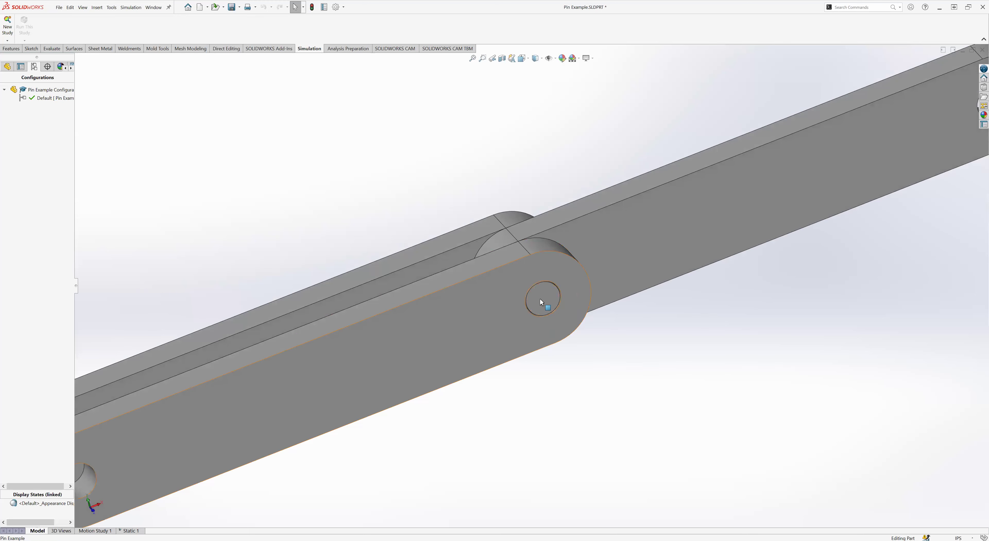
pyautogui.press('f')
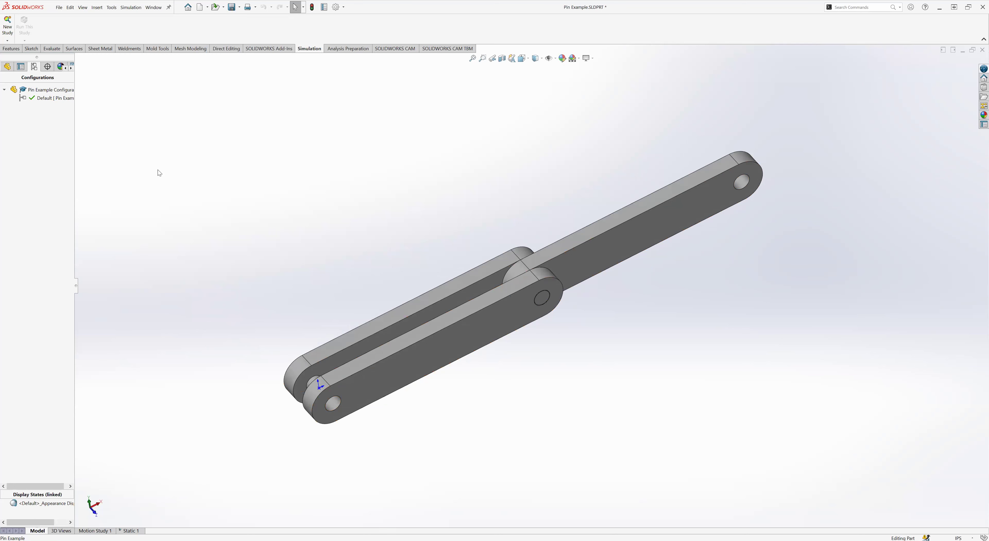
pyautogui.rightClick(35, 92)
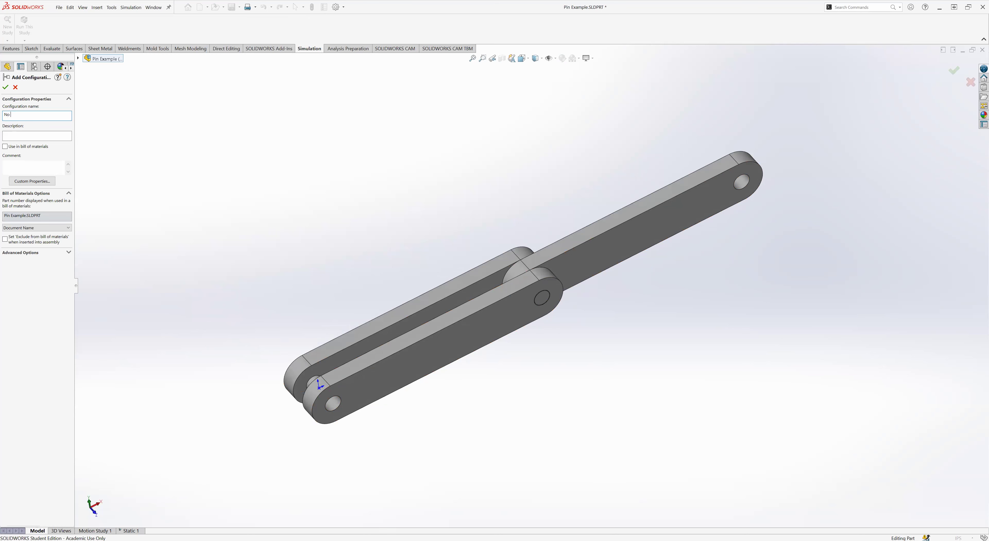
pyautogui.click(6, 86)
pyautogui.click(7, 67)
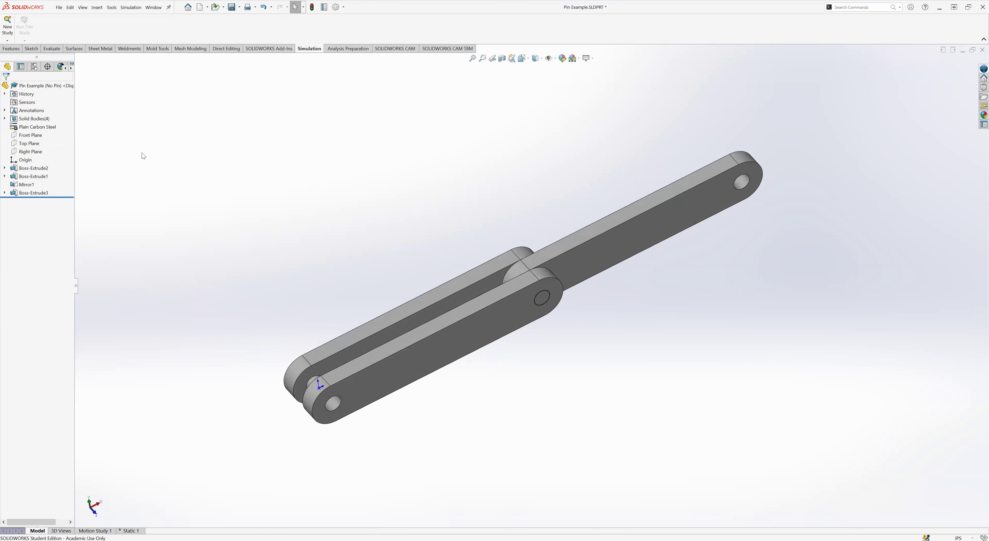
# Search the commands for "del" to locate the Delete/Keep Body command among the feature tools
pyautogui.click(11, 48)
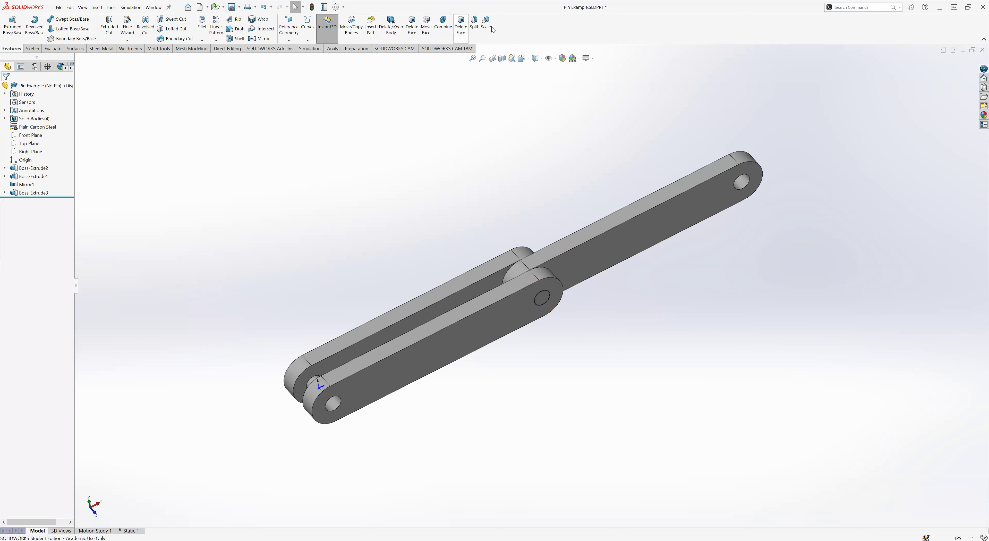
pyautogui.click(852, 6)
pyautogui.click(899, 7)
pyautogui.click(850, 18)
pyautogui.write('del')
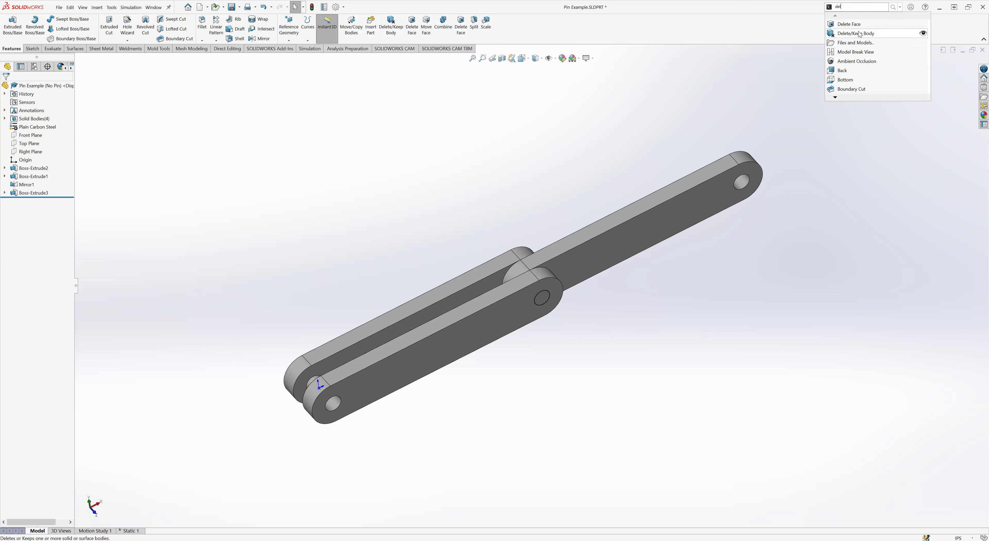
pyautogui.moveTo(859, 34); pyautogui.dragTo(497, 24)
pyautogui.moveTo(498, 23); pyautogui.dragTo(773, 85)
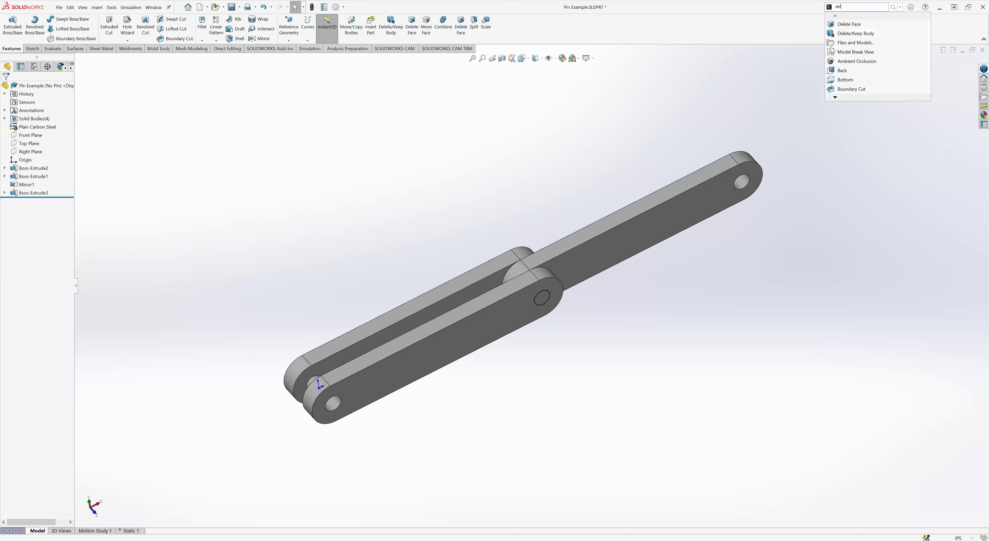
pyautogui.click(693, 128)
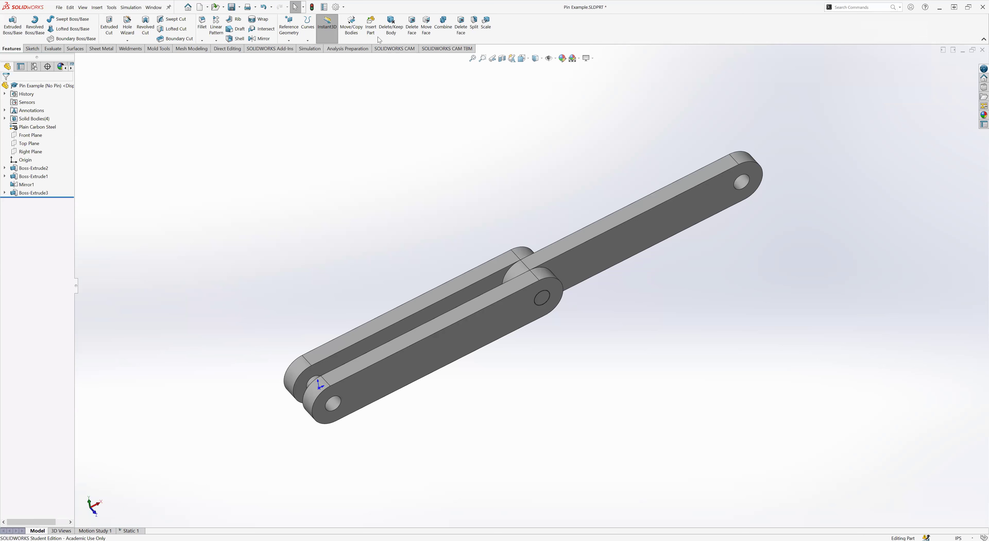
# Delete the pin's solid body, Boss-Extrude3, with Delete/Keep Body set to Delete Bodies
pyautogui.click(390, 23)
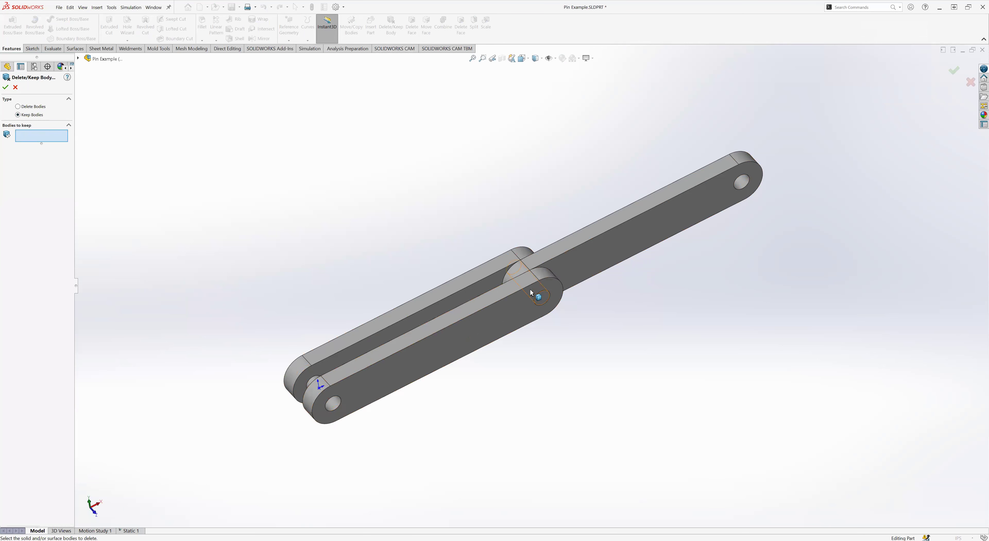
pyautogui.click(21, 107)
pyautogui.click(541, 298)
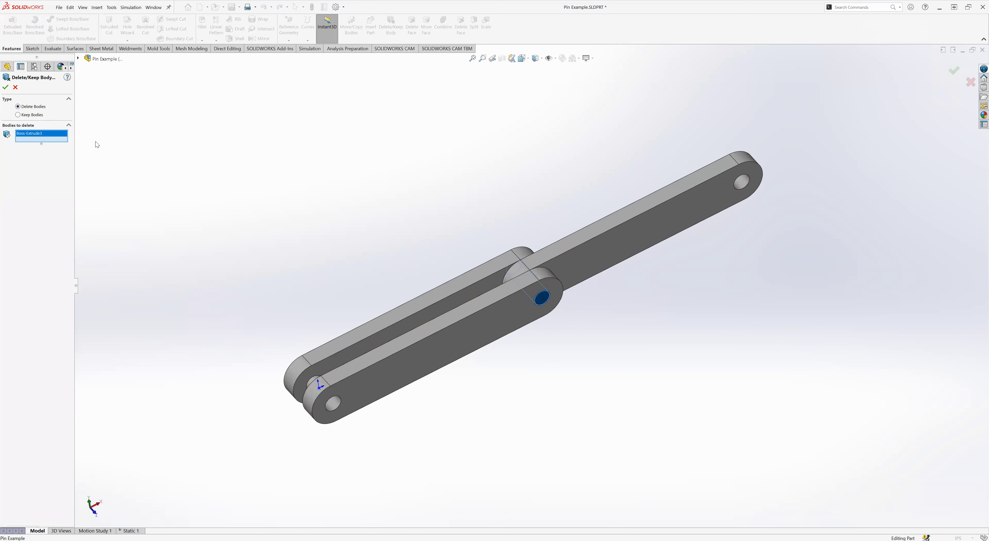
pyautogui.click(6, 88)
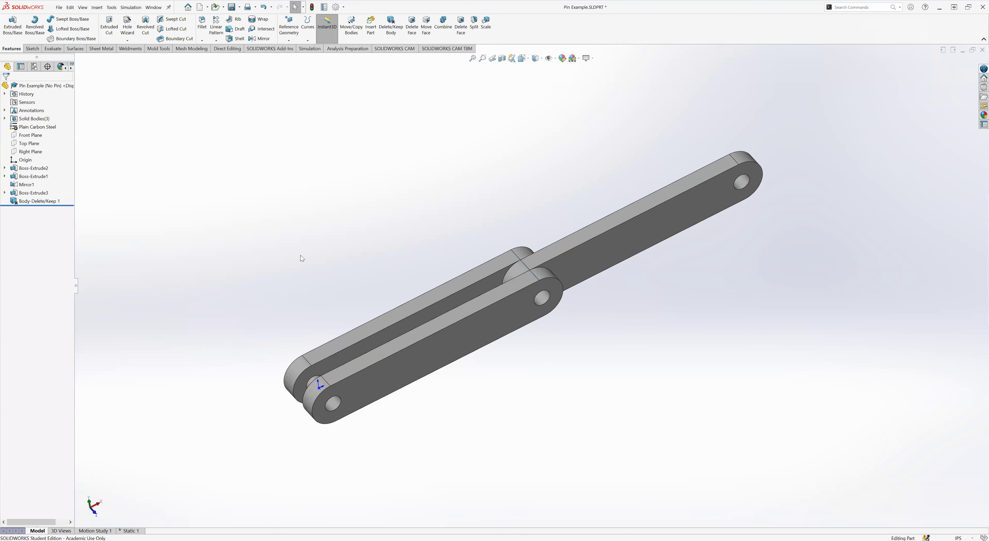
# Examine the linkage's open joint hole without the pin and save the part
pyautogui.moveTo(339, 228); pyautogui.dragTo(320, 213, button='middle')
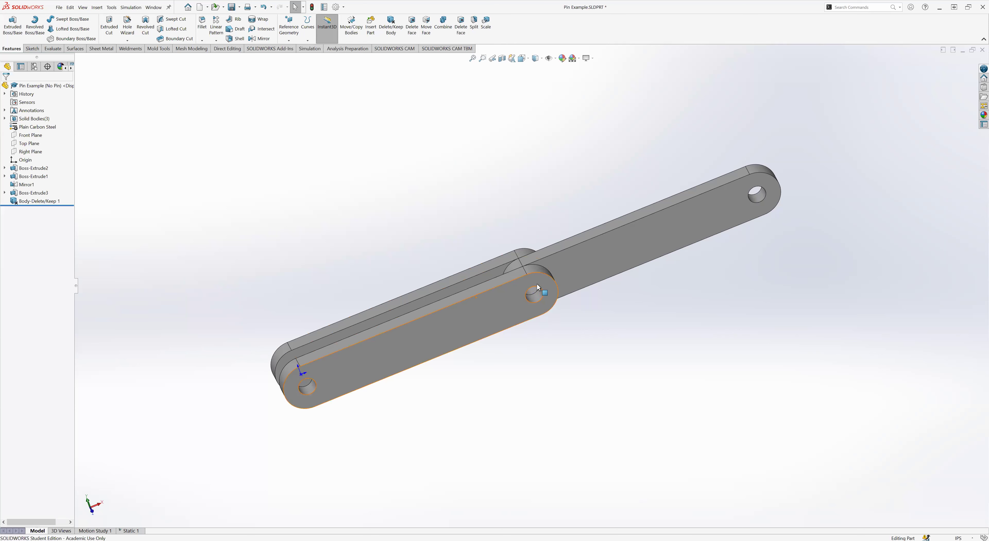
pyautogui.moveTo(303, 216); pyautogui.dragTo(263, 306, button='middle')
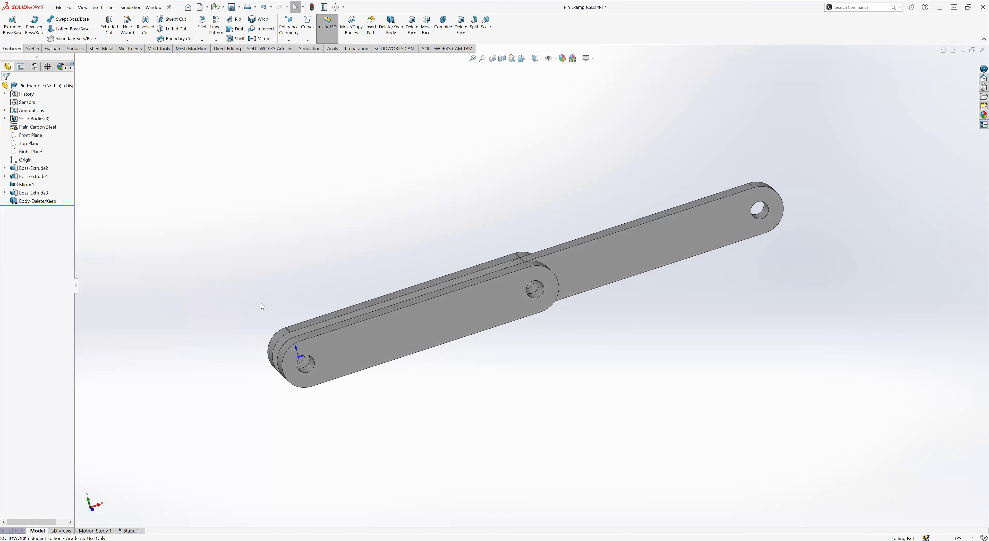
pyautogui.moveTo(405, 241)
pyautogui.mouseDown(button='middle')
pyautogui.moveTo(409, 262)
pyautogui.moveTo(402, 257)
pyautogui.mouseUp(button='middle')
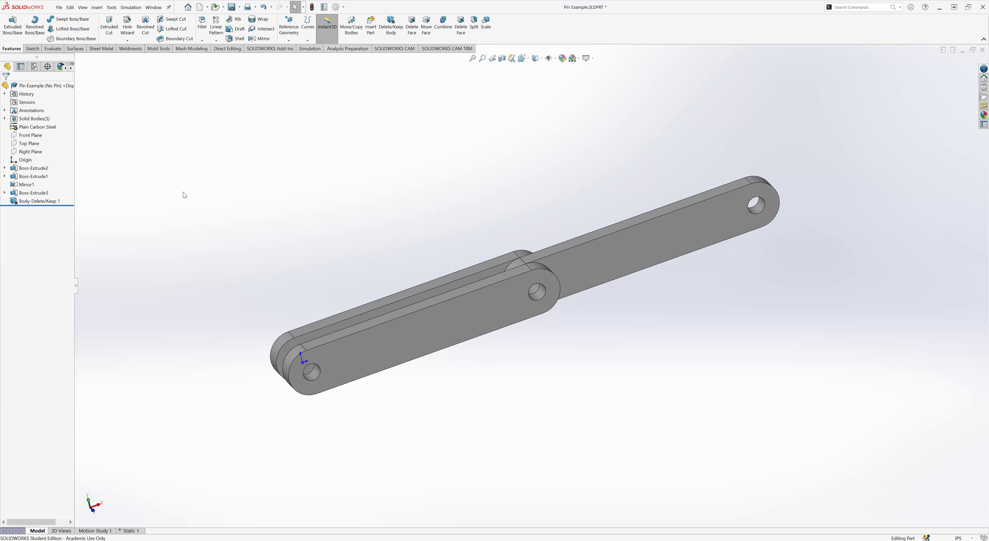
pyautogui.hotkey('ctrl', 's')
# Create a new static study named Static 2 for the No Pin configuration
pyautogui.click(131, 530)
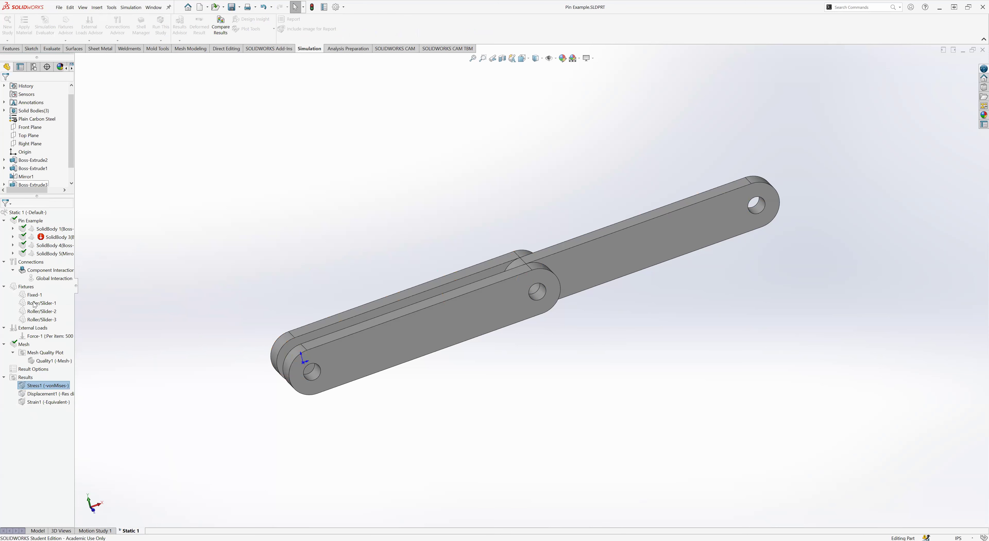
pyautogui.click(157, 455)
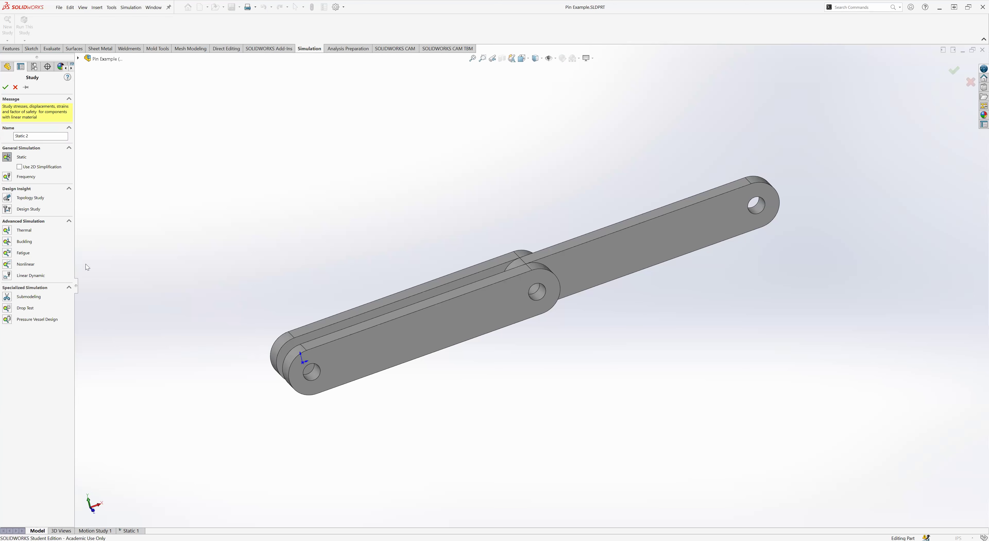
pyautogui.click(78, 58)
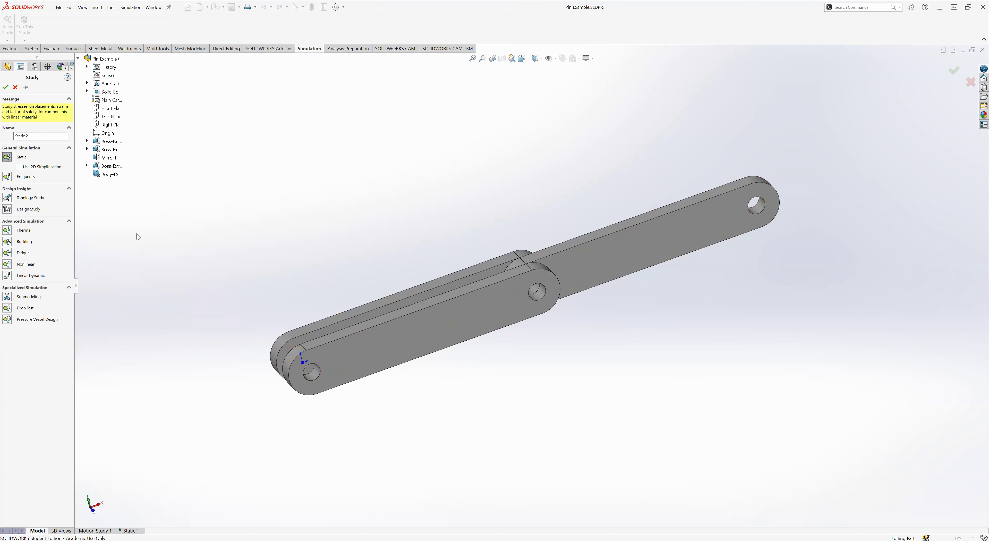
pyautogui.click(78, 59)
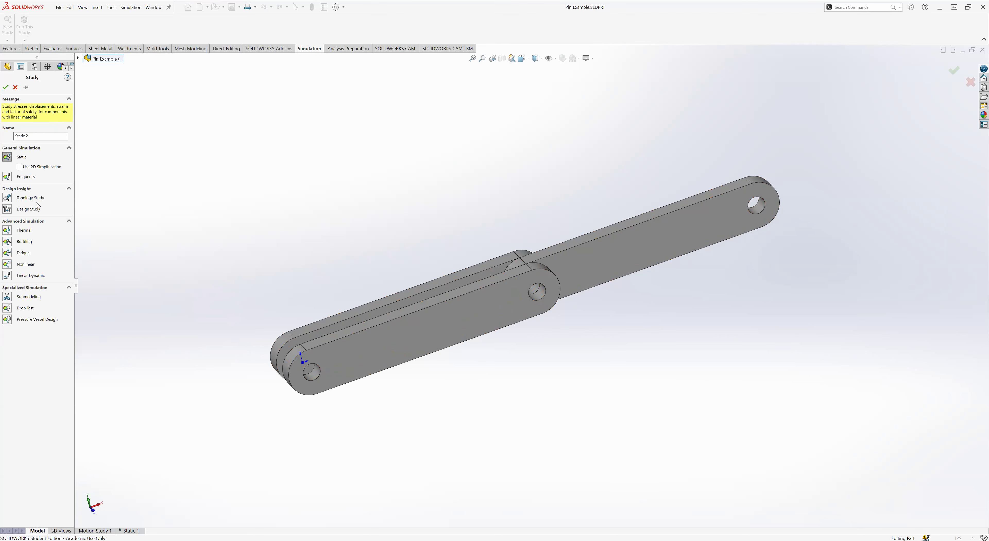
pyautogui.click(6, 88)
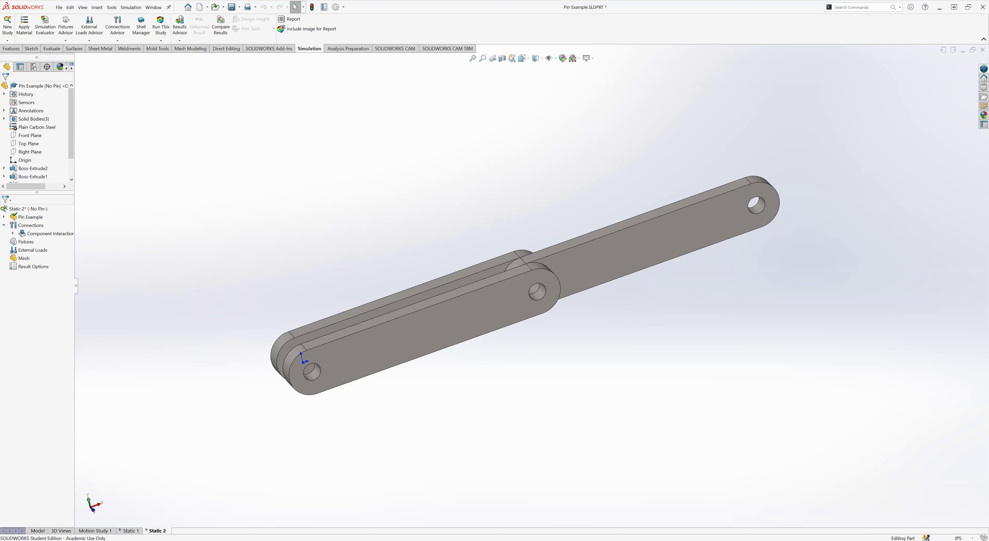
# Copy Fixed-1, Roller/Slider-2, Roller/Slider-3 and Force-1 from the Static 1 study into Static 2
pyautogui.click(130, 531)
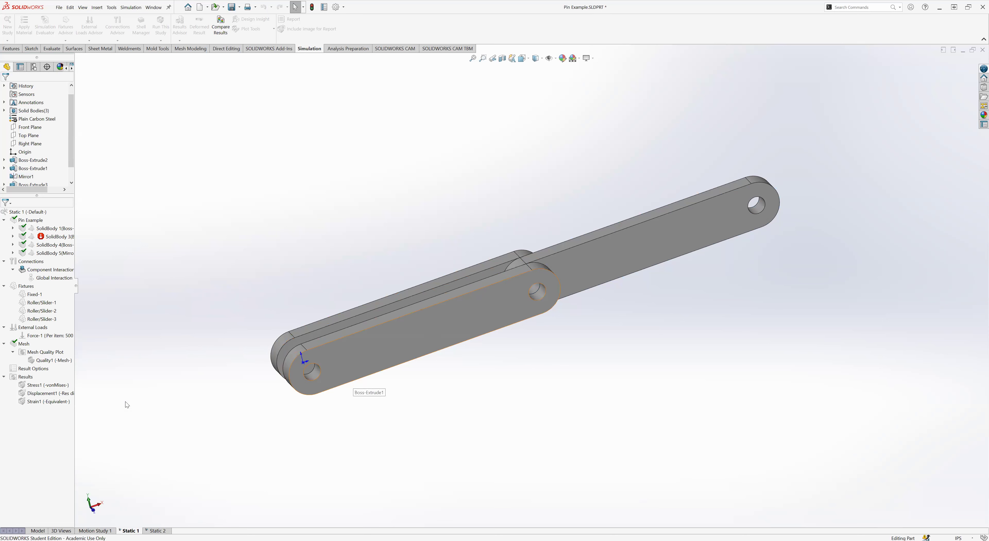
pyautogui.click(38, 295)
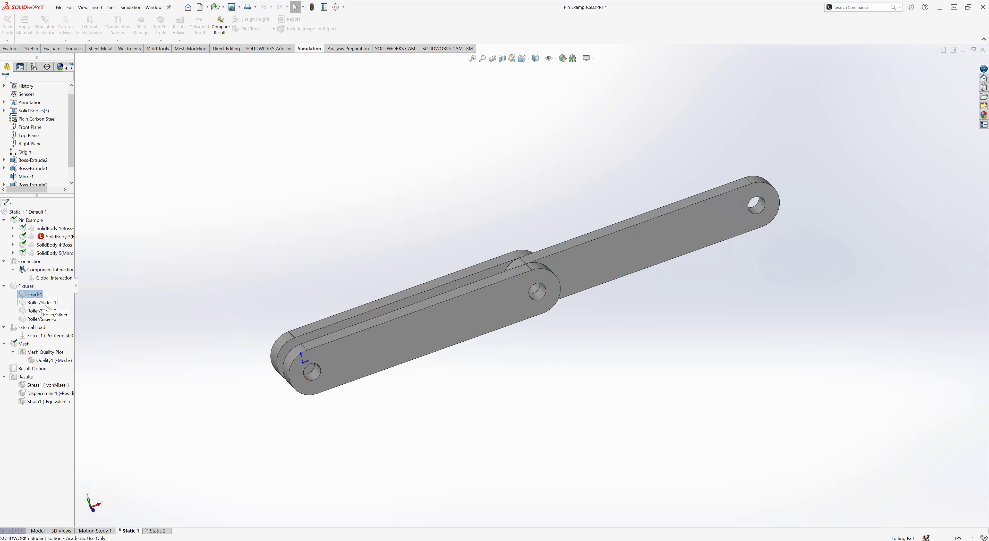
pyautogui.keyDown('ctrl'); pyautogui.click(45, 310); pyautogui.keyUp('ctrl')
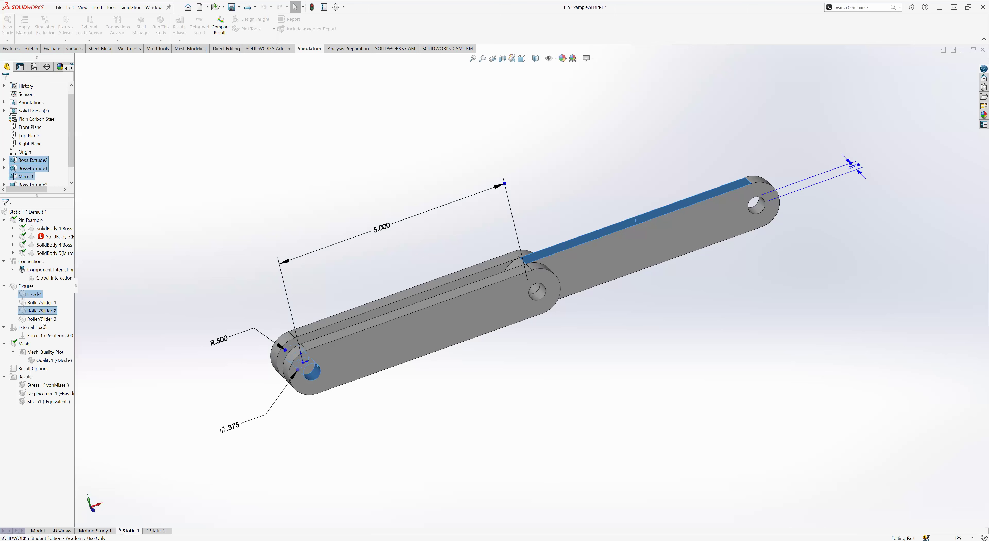
pyautogui.keyDown('ctrl'); pyautogui.click(43, 320); pyautogui.keyUp('ctrl')
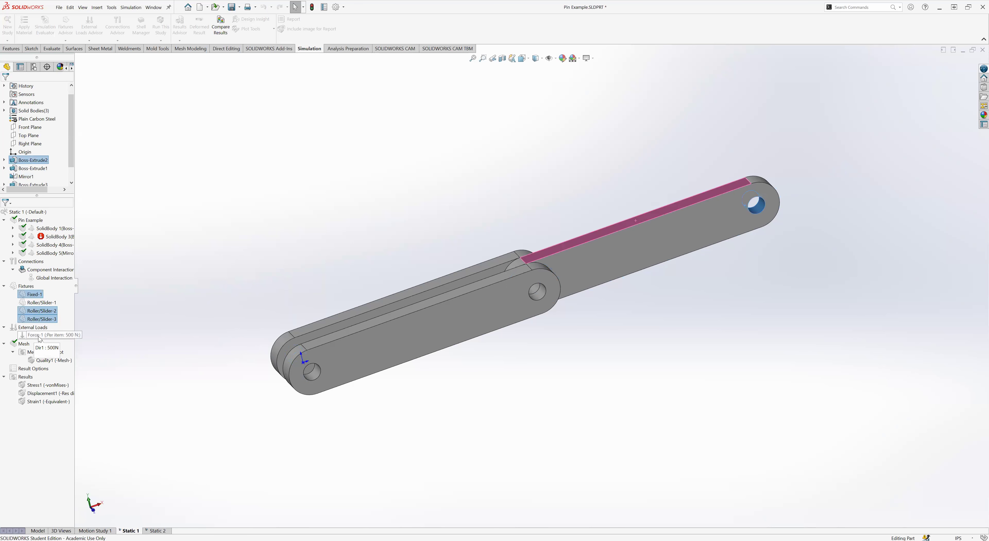
pyautogui.keyDown('ctrl'); pyautogui.click(39, 336); pyautogui.keyUp('ctrl')
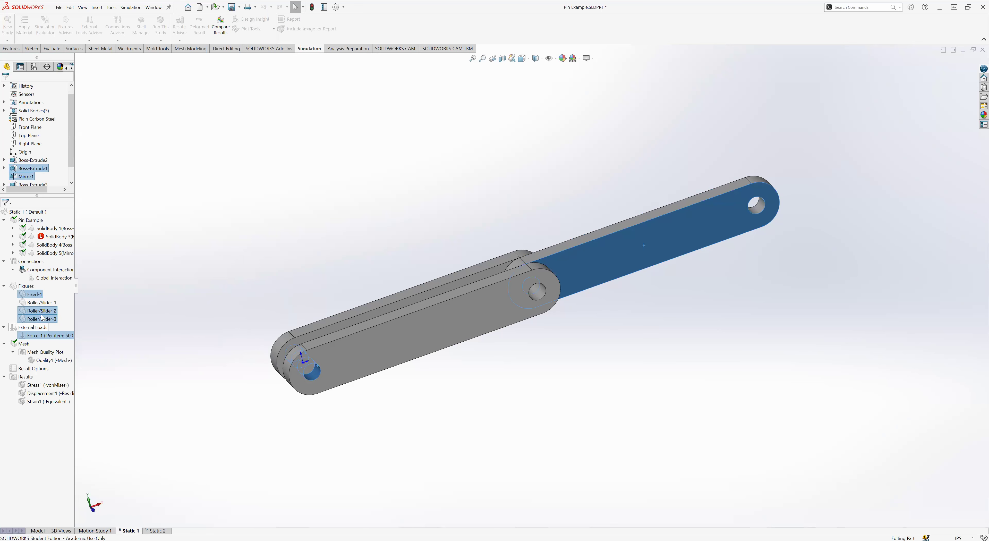
pyautogui.moveTo(34, 314); pyautogui.dragTo(153, 524)
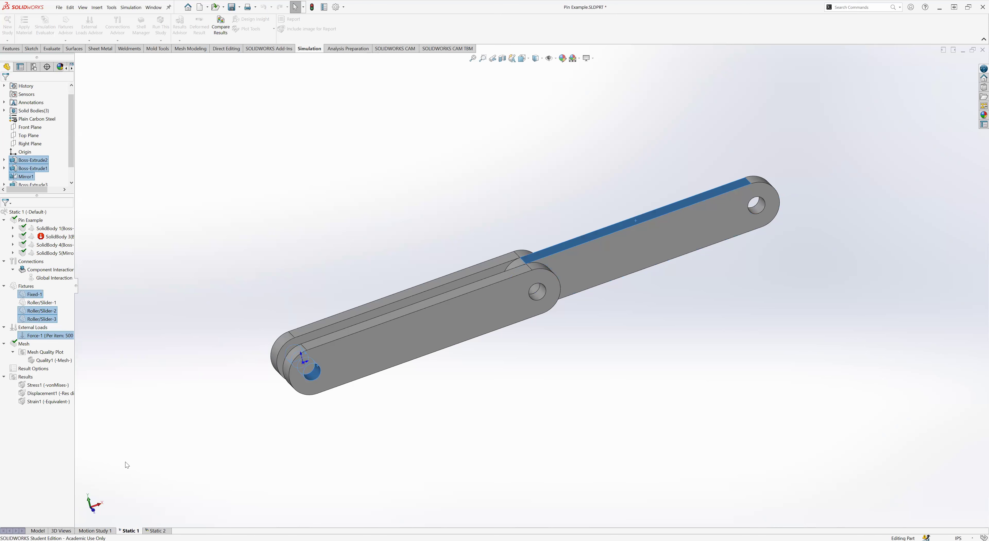
pyautogui.click(154, 530)
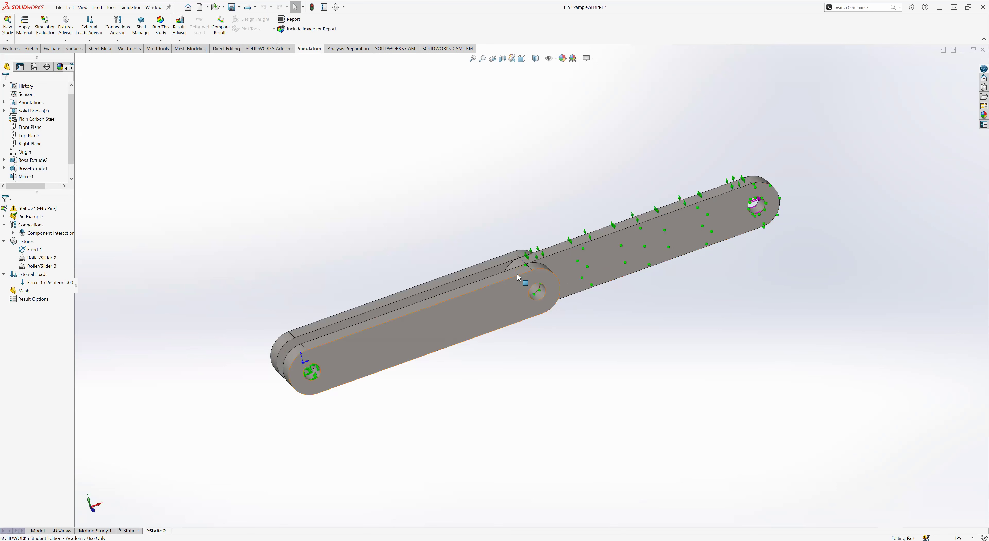
# Compare the component interactions of Static 2 with those of Static 1 and save the part
pyautogui.moveTo(320, 232); pyautogui.dragTo(329, 257, button='middle')
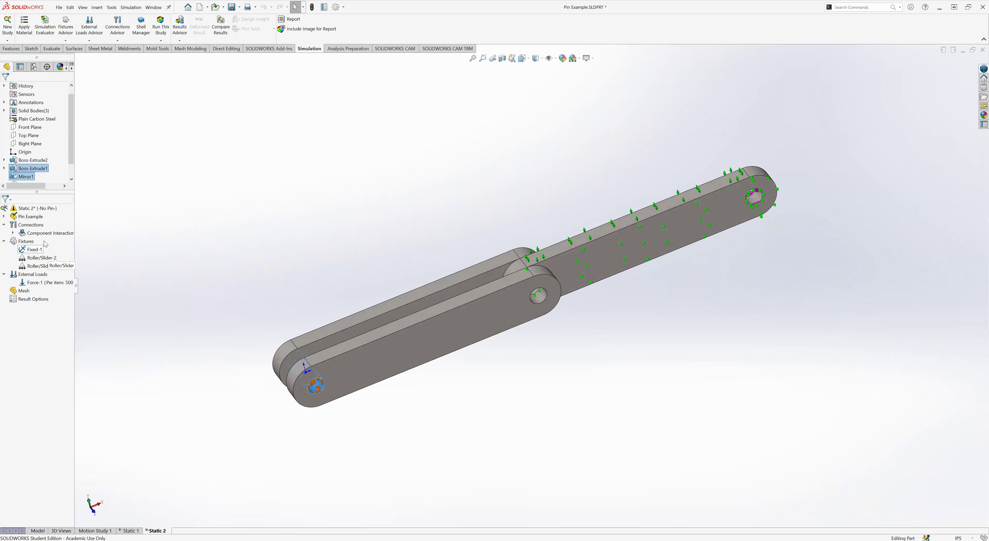
pyautogui.click(13, 233)
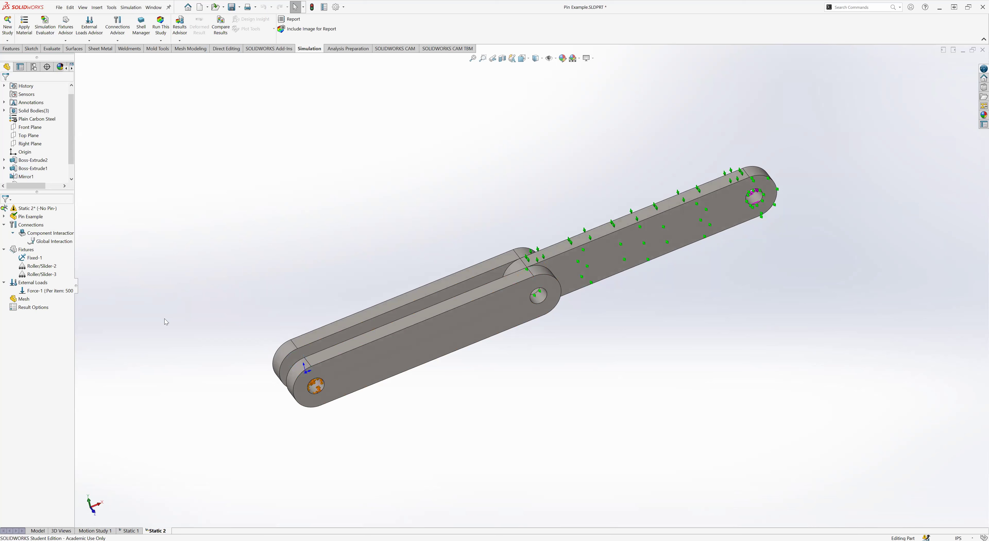
pyautogui.click(130, 531)
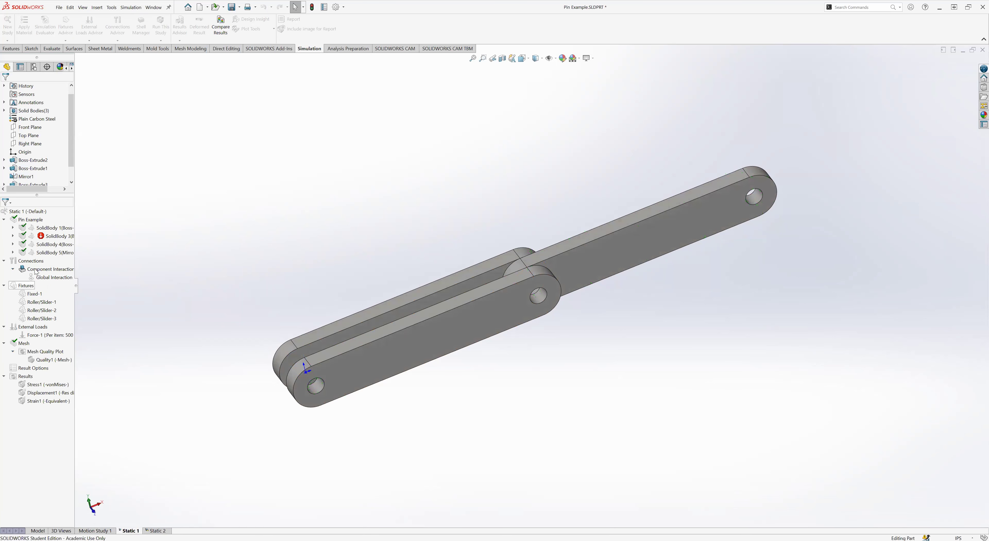
pyautogui.moveTo(51, 295); pyautogui.dragTo(159, 531)
pyautogui.click(158, 530)
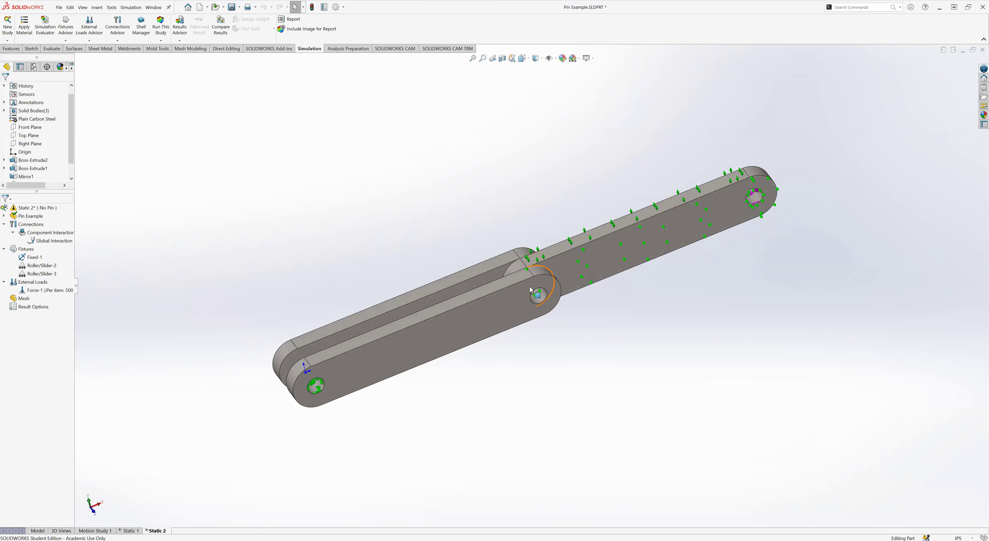
pyautogui.hotkey('ctrl', 's')
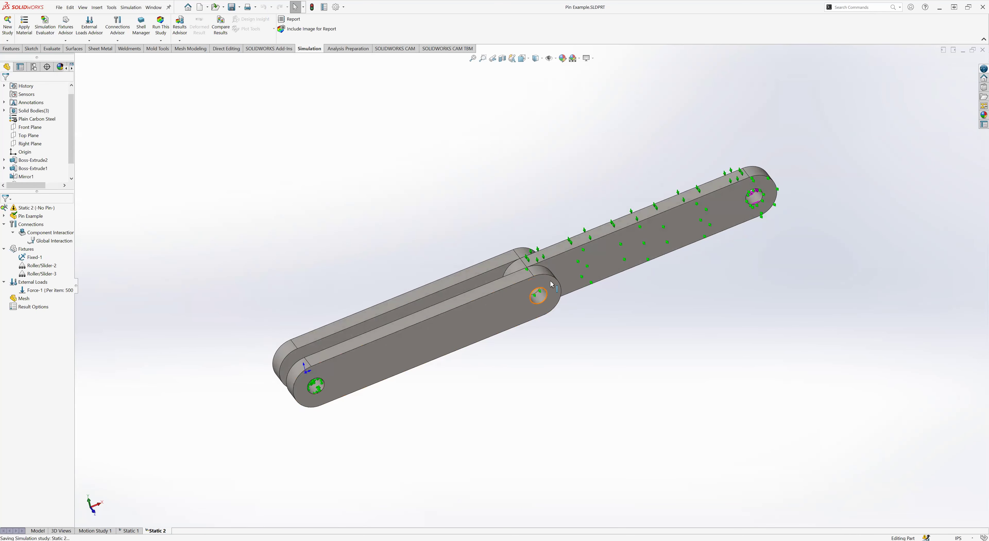
pyautogui.moveTo(538, 259); pyautogui.dragTo(544, 265, button='middle')
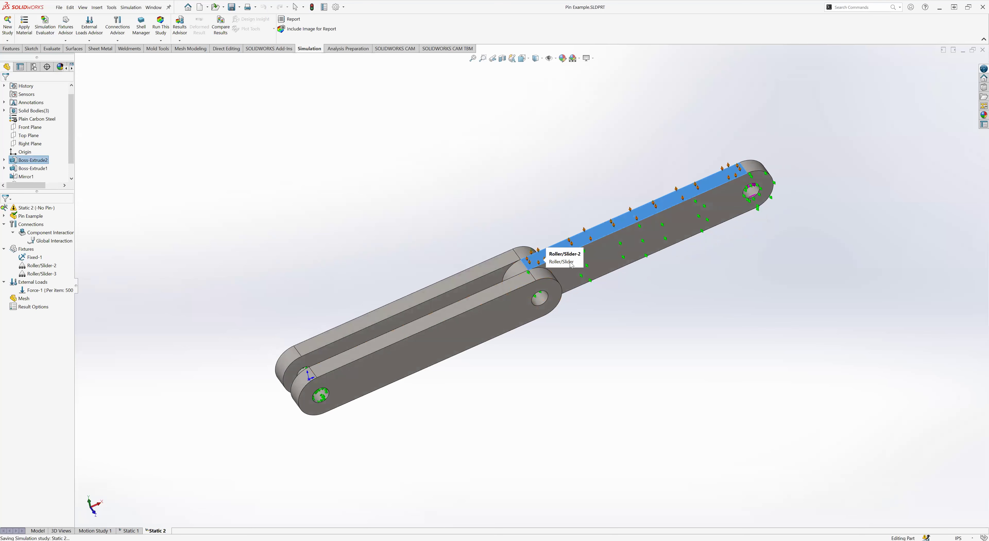
pyautogui.click(484, 273)
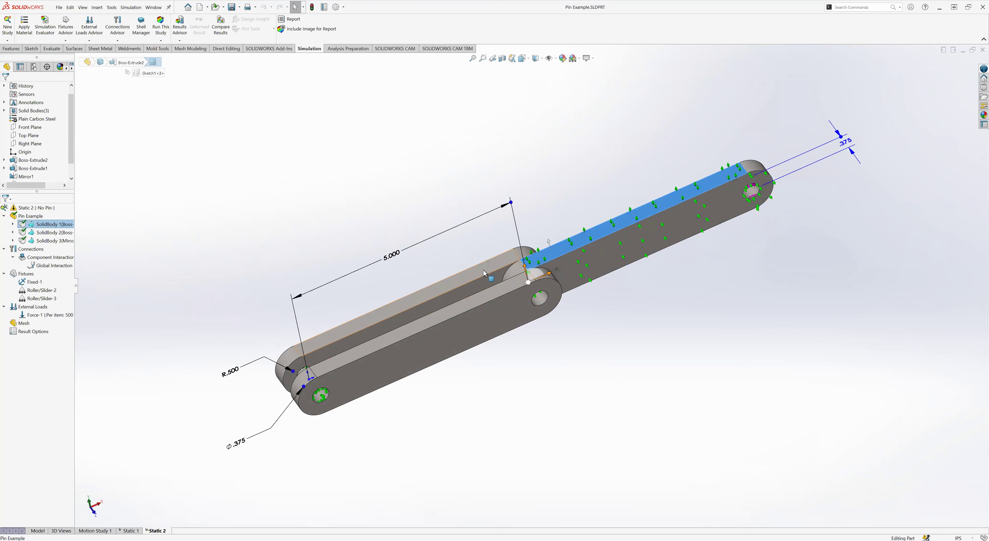
pyautogui.click(498, 287)
pyautogui.click(519, 336)
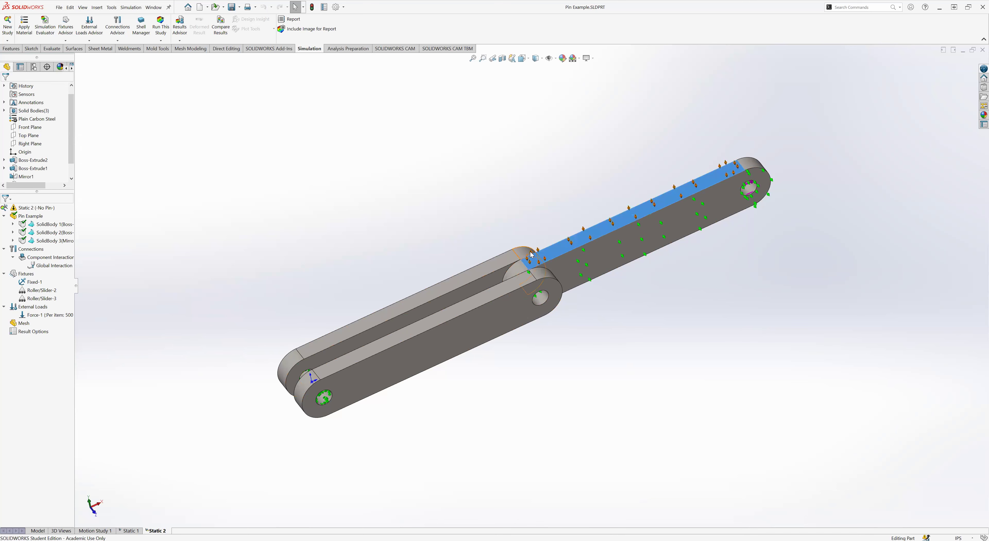
pyautogui.scroll(-2, 538, 295)
pyautogui.moveTo(538, 294); pyautogui.dragTo(536, 296, button='middle')
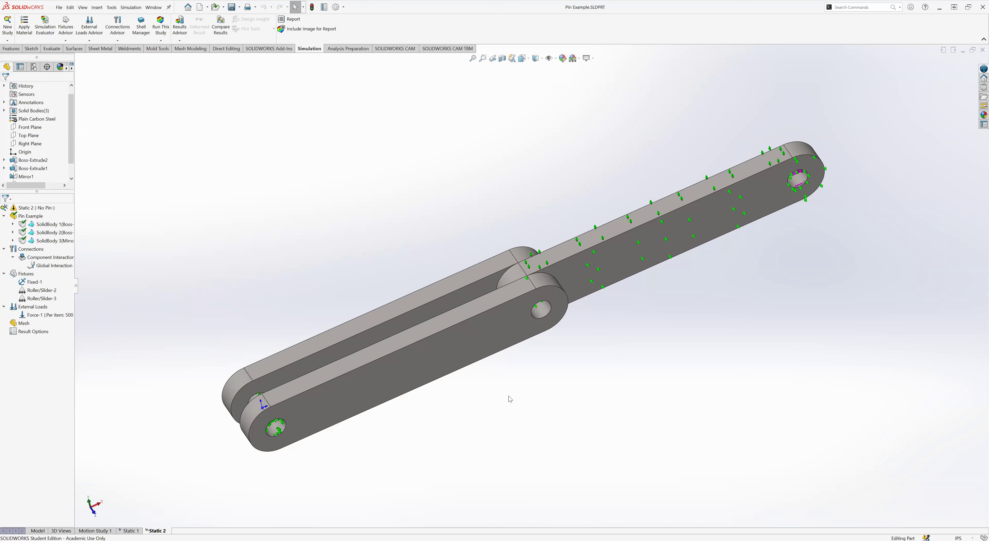
# Define a pin connector with retaining ring through the three coaxial hole faces of the links' middle joint
pyautogui.rightClick(29, 251)
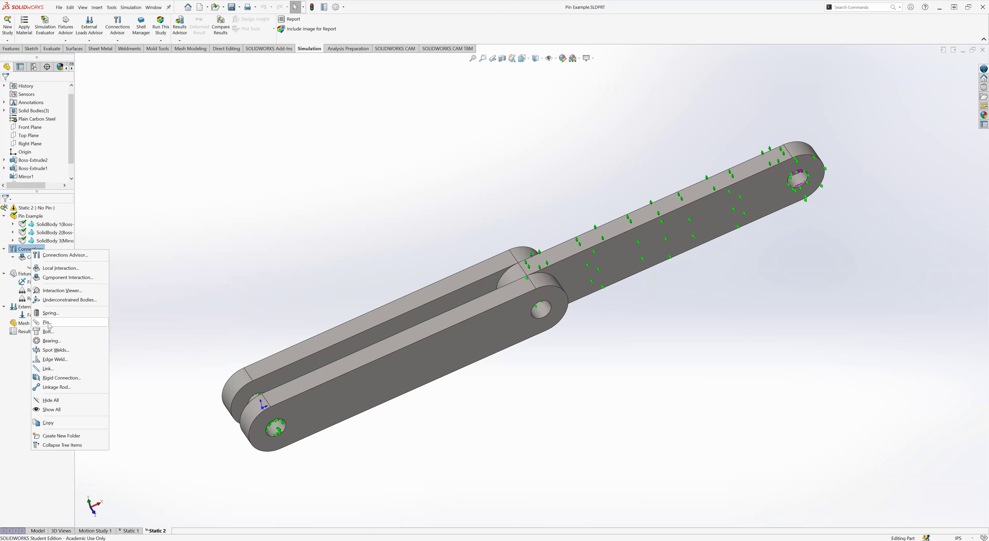
pyautogui.click(48, 322)
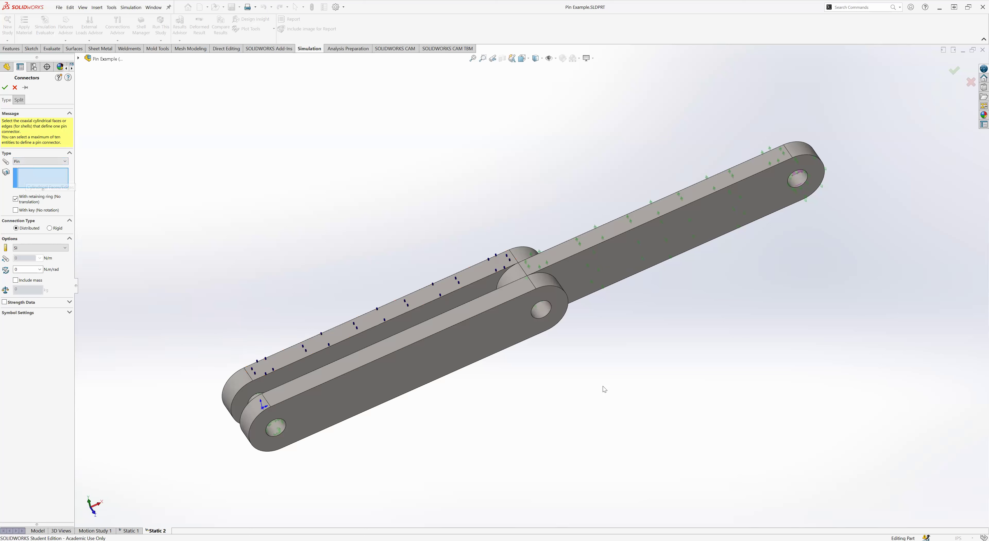
pyautogui.moveTo(574, 341); pyautogui.dragTo(529, 308, button='middle')
pyautogui.click(537, 310)
pyautogui.click(533, 302)
pyautogui.moveTo(520, 359); pyautogui.dragTo(516, 338, button='middle')
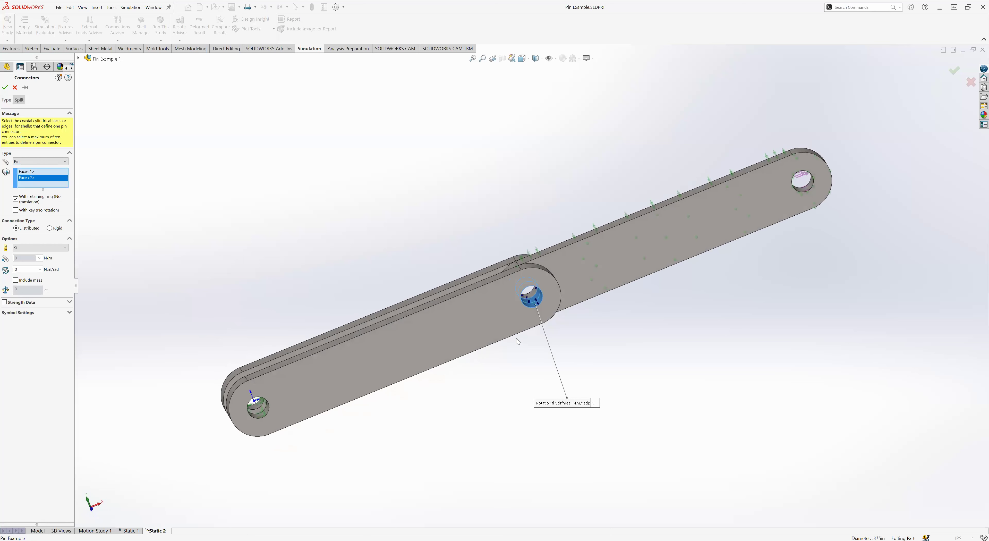
pyautogui.click(531, 295)
pyautogui.moveTo(418, 236); pyautogui.dragTo(426, 276, button='middle')
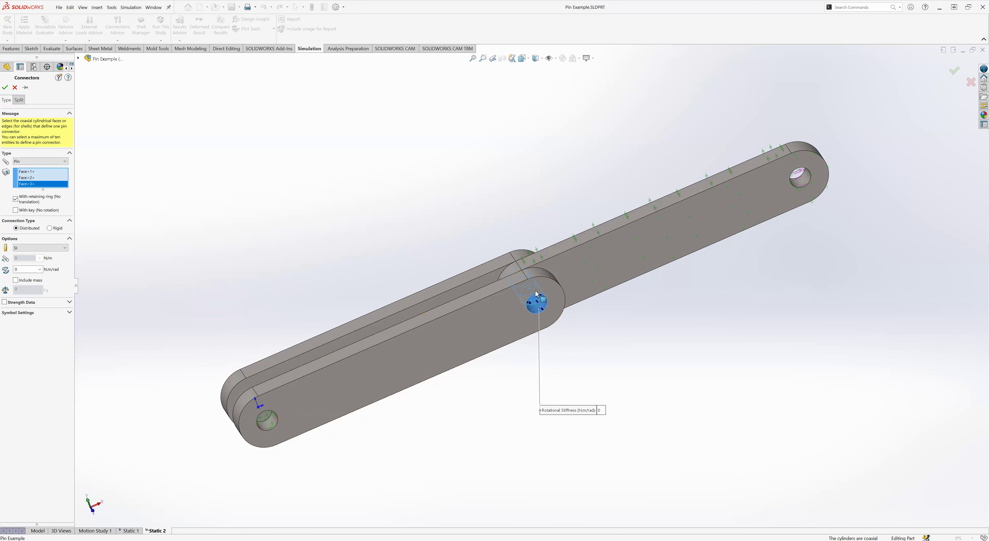
# Set the pin's connection type to Rigid, leave strength data switched off, and create the connector
pyautogui.moveTo(543, 298)
pyautogui.mouseDown(button='middle')
pyautogui.moveTo(512, 310)
pyautogui.moveTo(536, 307)
pyautogui.mouseUp(button='middle')
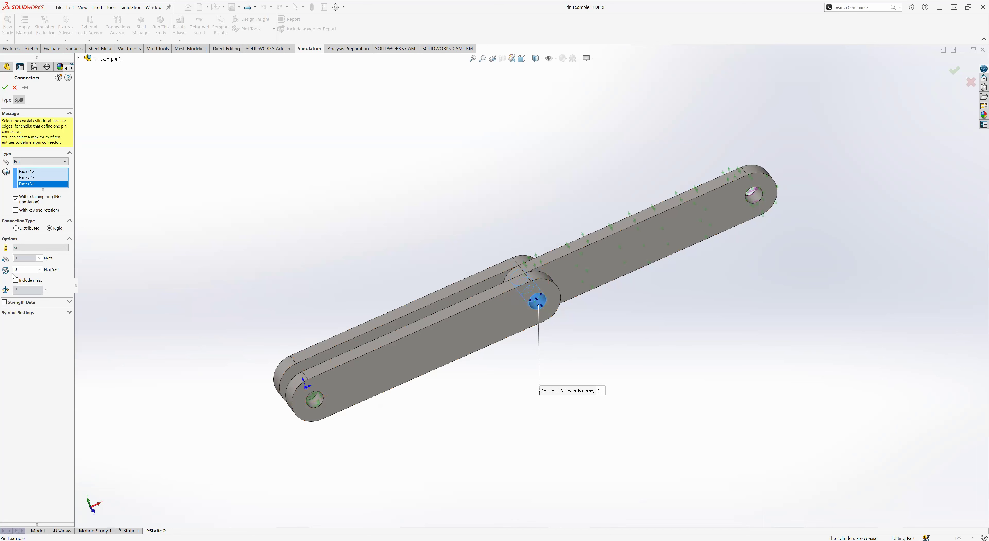
pyautogui.click(27, 305)
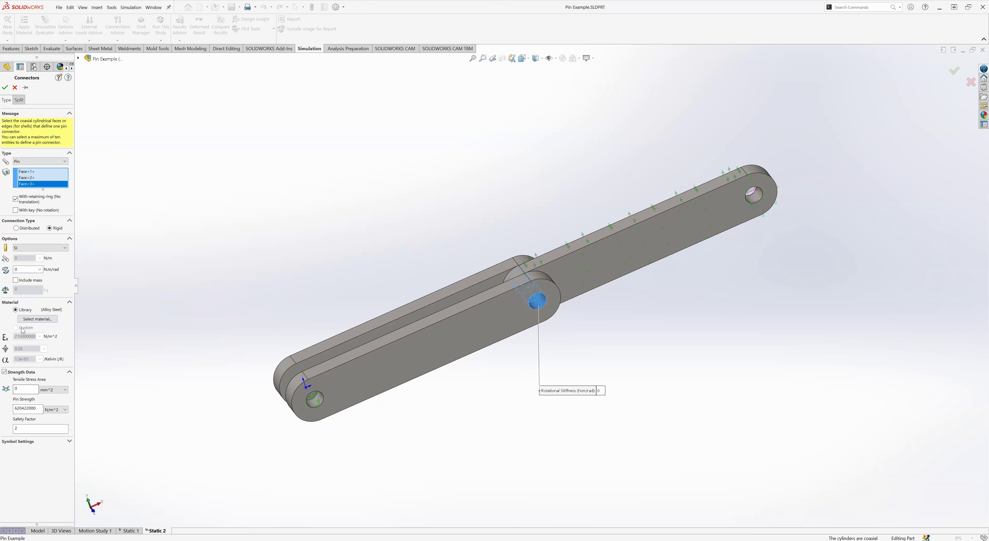
pyautogui.click(8, 303)
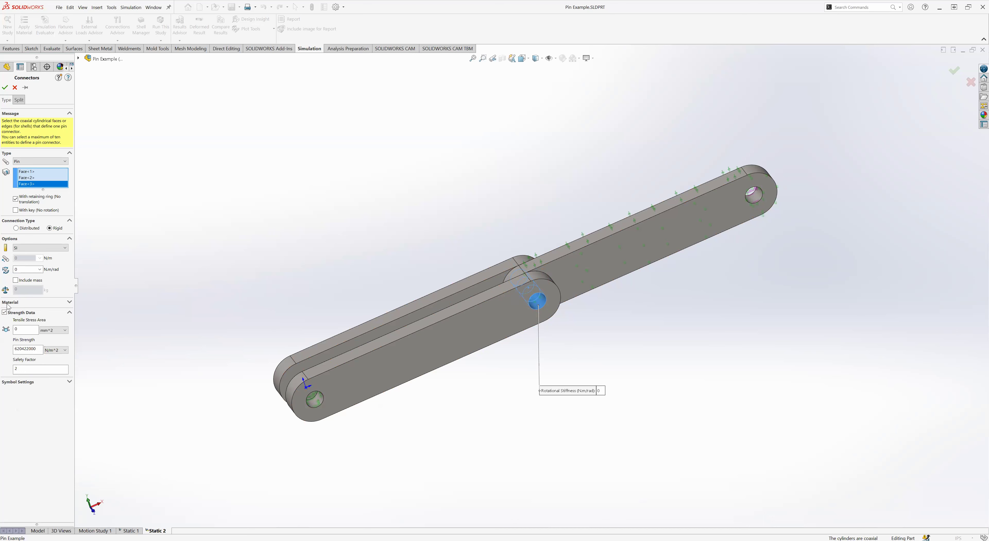
pyautogui.click(30, 314)
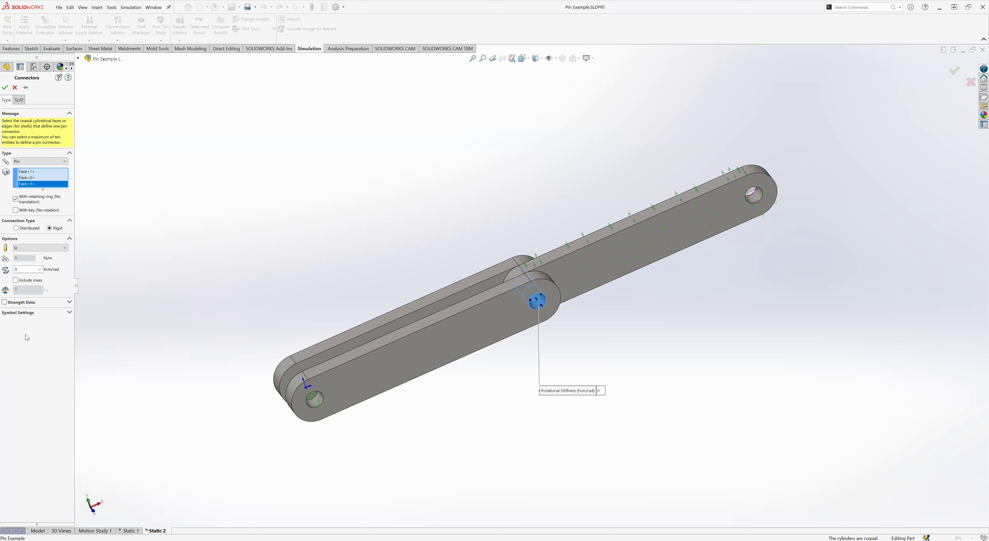
pyautogui.click(5, 88)
# Examine the pin connector and its retaining ring at the links' middle joint
pyautogui.moveTo(316, 249); pyautogui.dragTo(471, 196, button='middle')
pyautogui.scroll(-6, 552, 307)
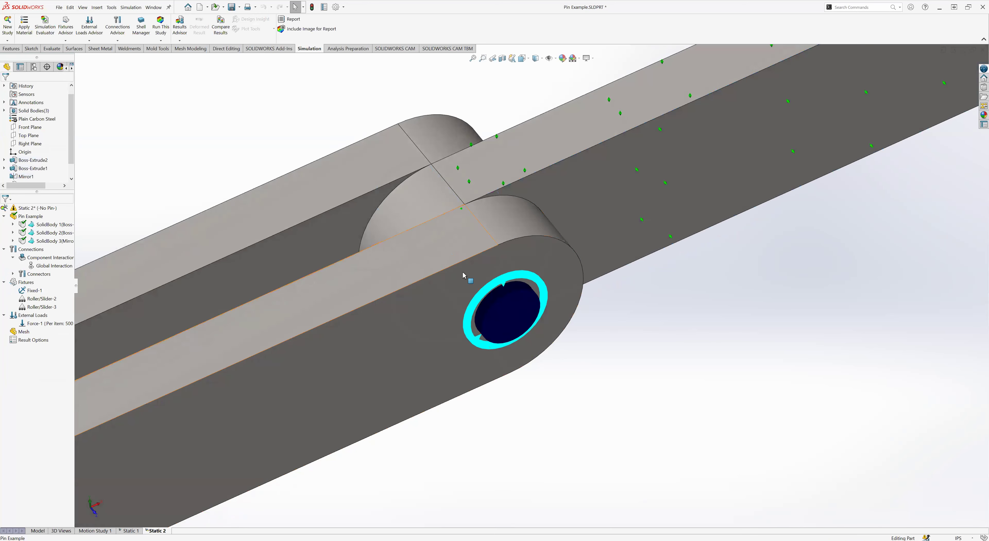
pyautogui.moveTo(463, 278); pyautogui.dragTo(353, 132, button='middle')
pyautogui.moveTo(399, 204); pyautogui.dragTo(473, 212, button='middle')
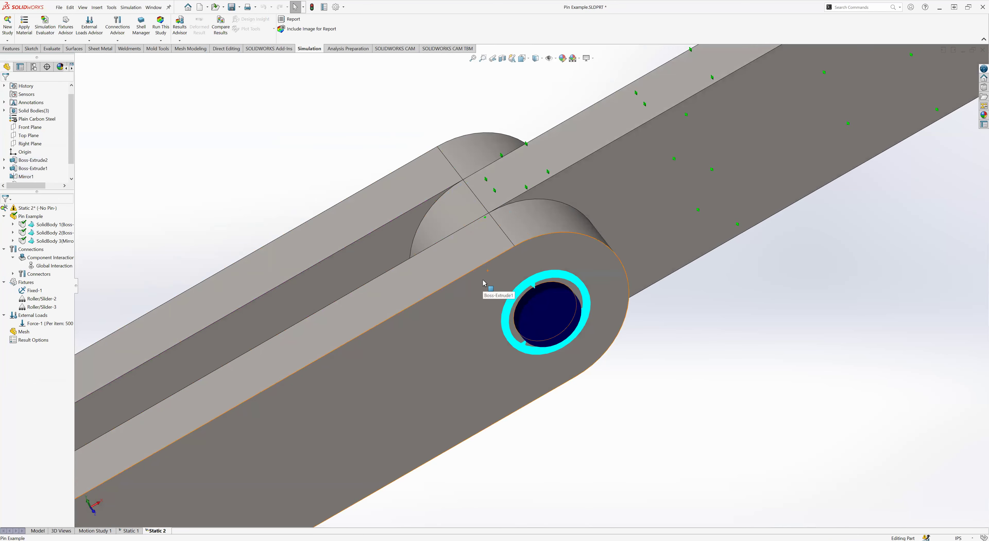
pyautogui.scroll(10, 472, 282)
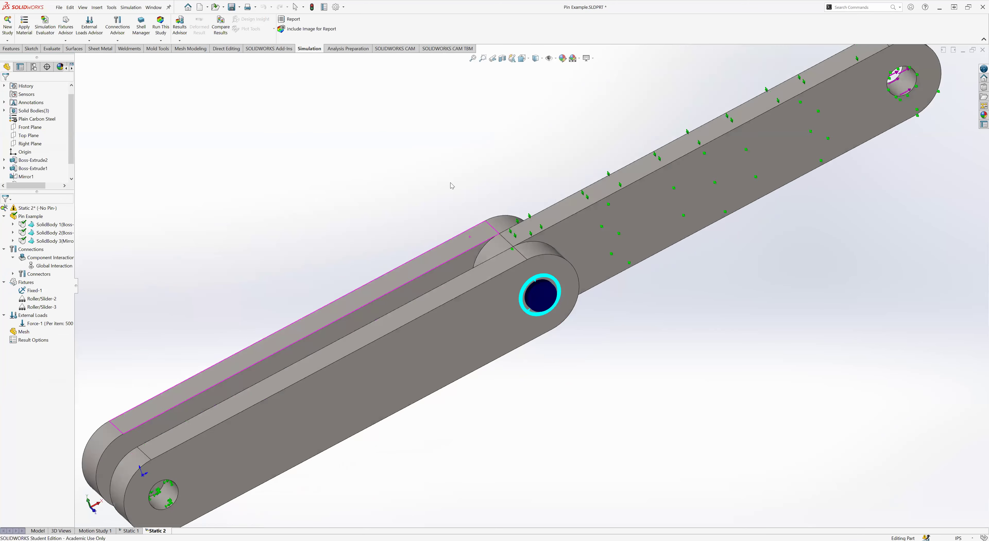
pyautogui.moveTo(526, 244); pyautogui.dragTo(530, 271, button='middle')
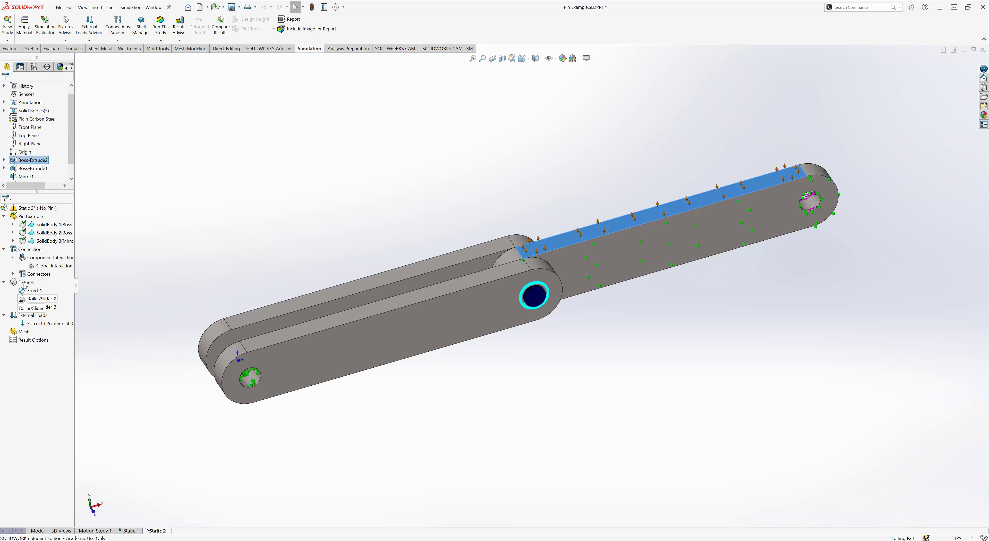
# Mesh the No Pin linkage at the default density and run the Static 2 study
pyautogui.rightClick(28, 334)
pyautogui.click(49, 362)
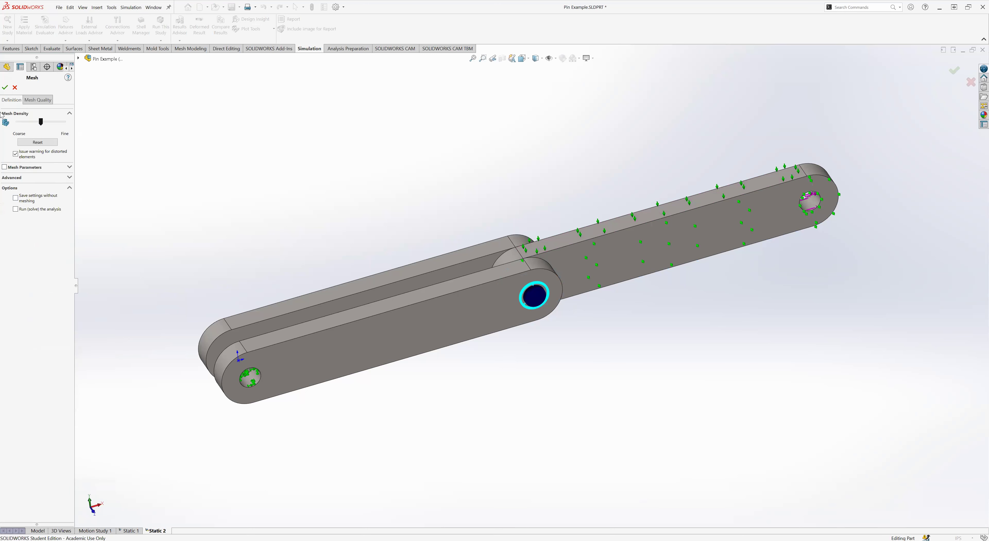
pyautogui.click(4, 87)
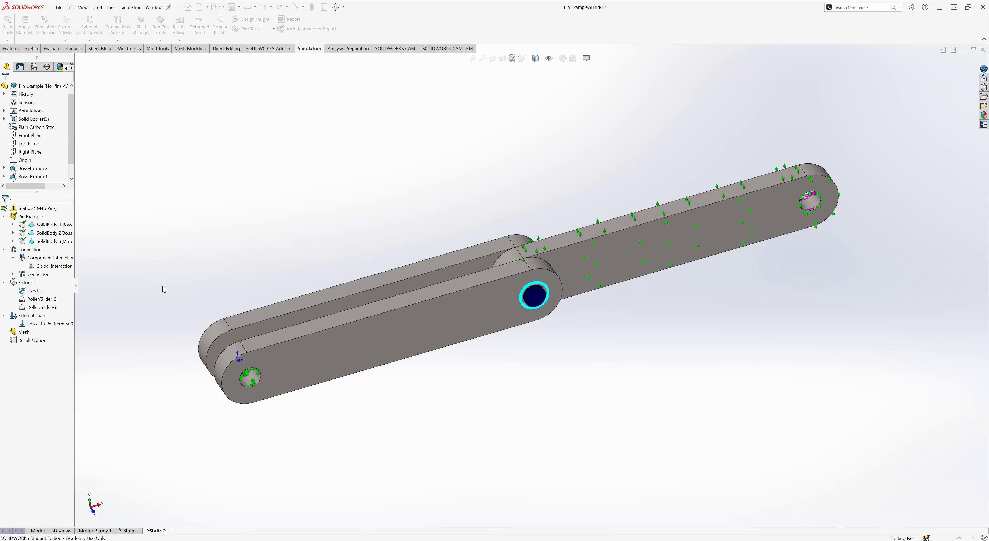
pyautogui.scroll(1, 453, 230)
pyautogui.moveTo(453, 231)
pyautogui.mouseDown(button='middle')
pyautogui.moveTo(456, 337)
pyautogui.moveTo(445, 195)
pyautogui.moveTo(454, 238)
pyautogui.moveTo(469, 238)
pyautogui.mouseUp(button='middle')
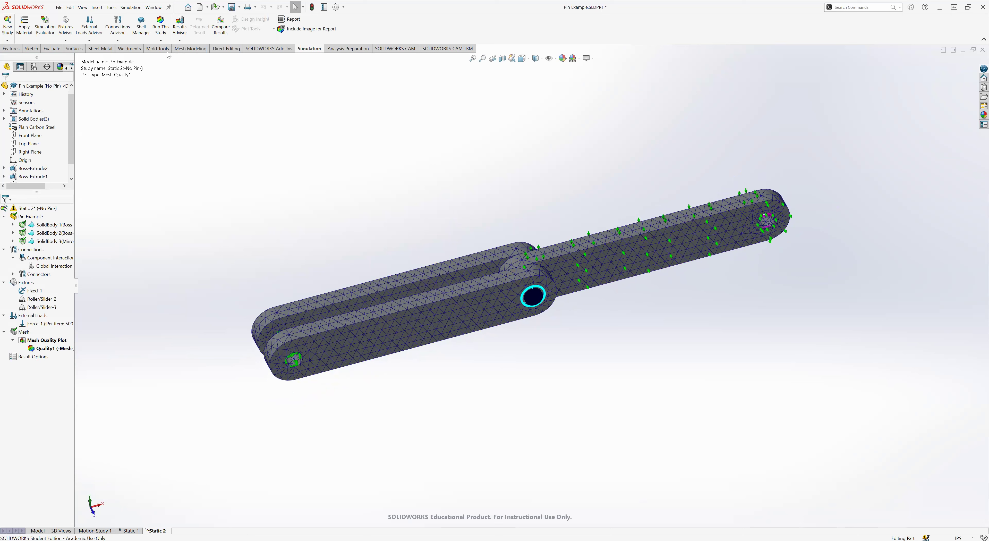
pyautogui.click(161, 30)
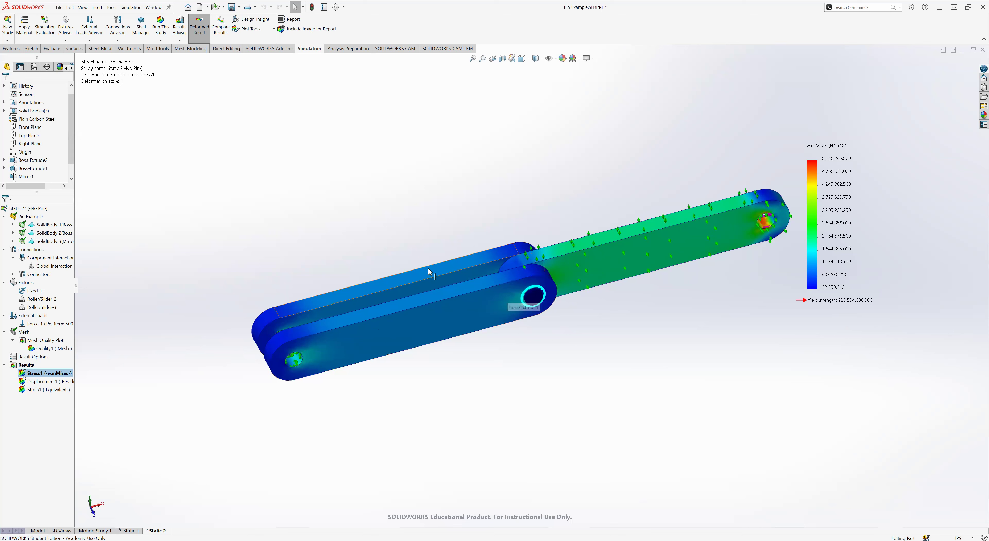
# Examine the von Mises stress distribution of Static 2 along the links and around the pin joint
pyautogui.moveTo(452, 210); pyautogui.dragTo(453, 198, button='middle')
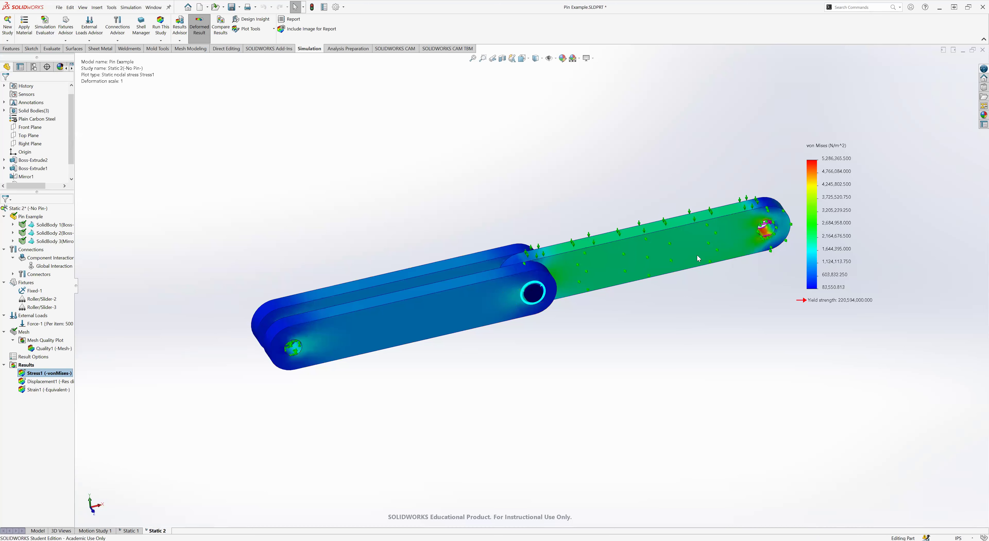
pyautogui.scroll(3, 516, 326)
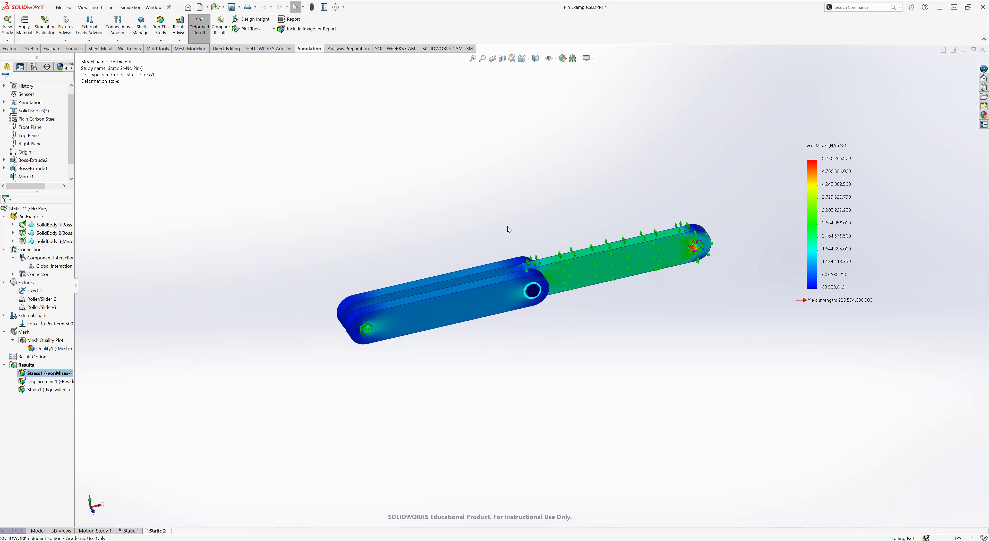
pyautogui.moveTo(506, 218); pyautogui.dragTo(639, 229, button='middle')
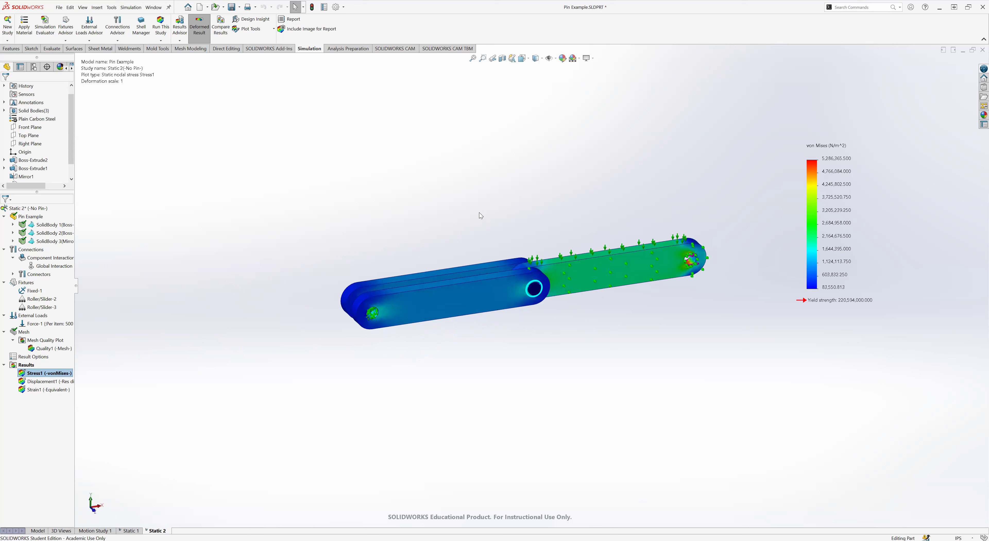
# Inspect the Static 2 stress plot around the pin hole and along the links from several angles
pyautogui.moveTo(473, 235); pyautogui.dragTo(471, 254, button='middle')
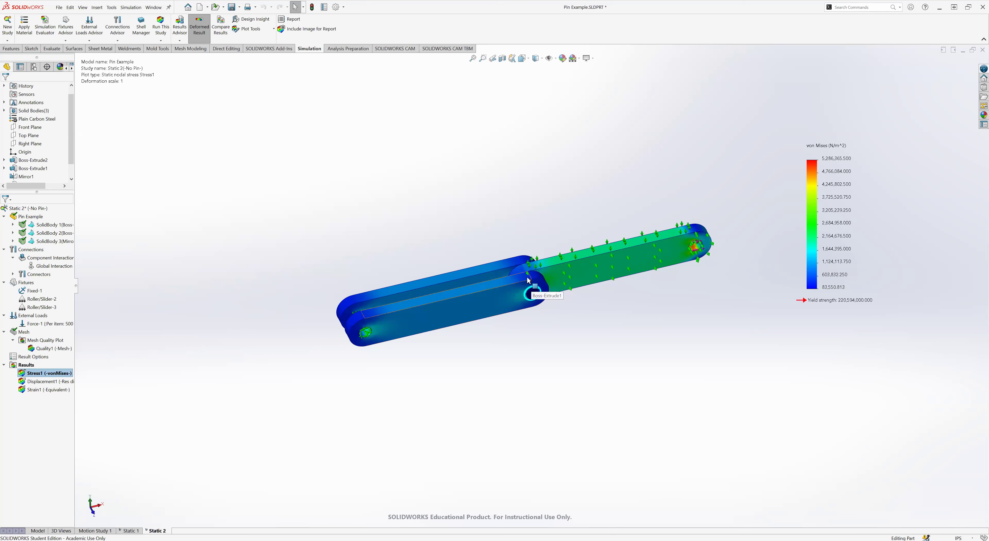
pyautogui.scroll(-3, 537, 291)
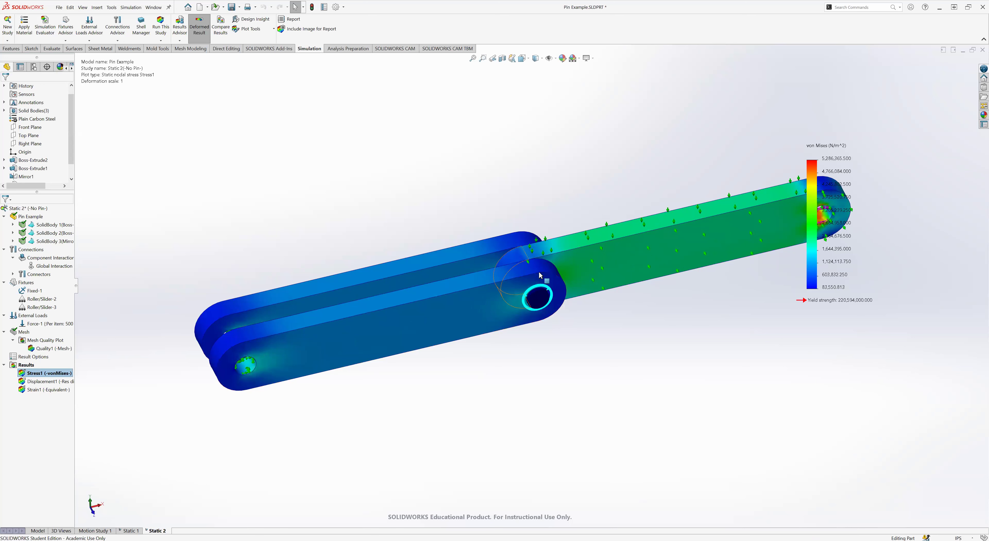
pyautogui.moveTo(555, 322); pyautogui.dragTo(558, 382, button='middle')
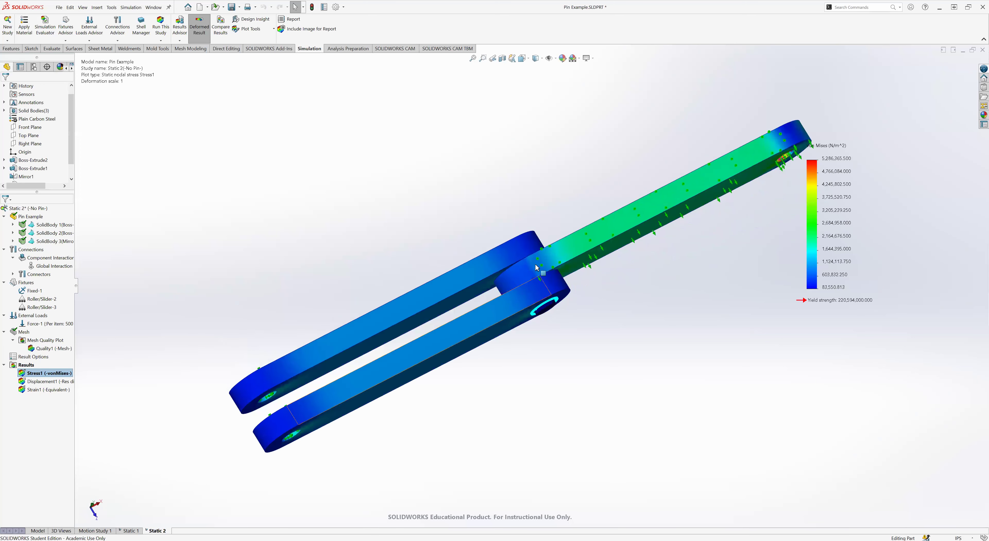
pyautogui.scroll(-3, 542, 287)
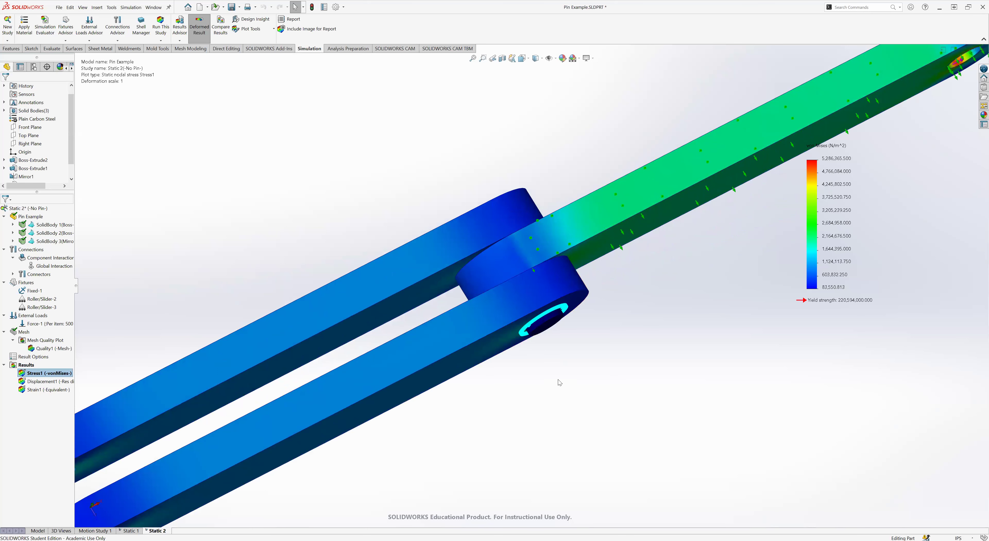
pyautogui.moveTo(558, 380); pyautogui.dragTo(542, 321, button='middle')
pyautogui.press('f')
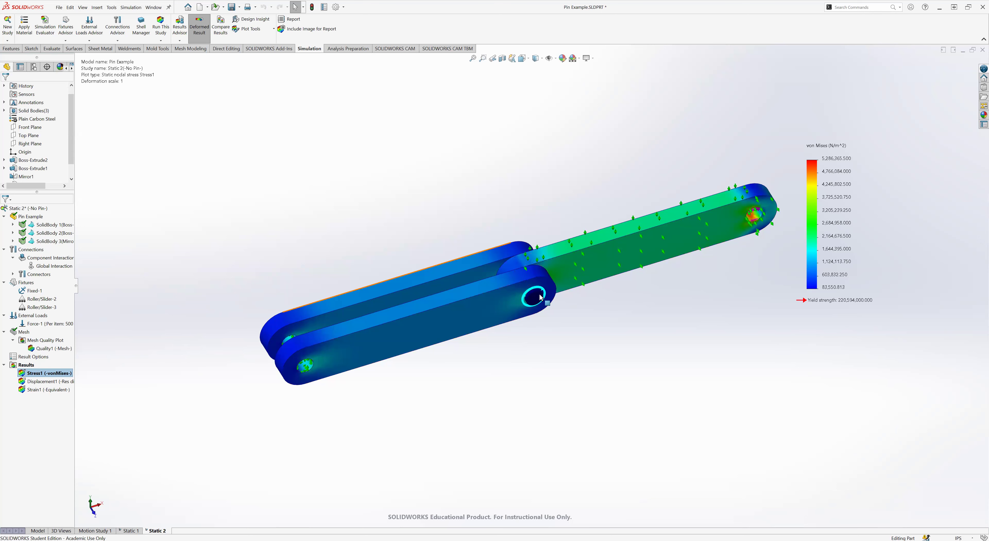
pyautogui.moveTo(533, 292); pyautogui.dragTo(538, 303, button='middle')
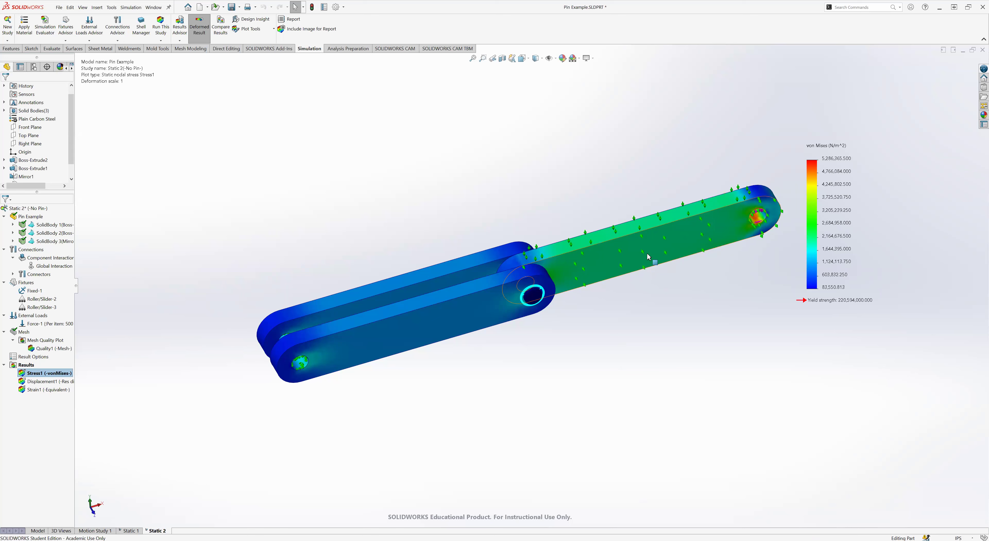
pyautogui.scroll(1, 456, 311)
pyautogui.moveTo(456, 312)
pyautogui.mouseDown(button='middle')
pyautogui.moveTo(453, 276)
pyautogui.moveTo(444, 299)
pyautogui.mouseUp(button='middle')
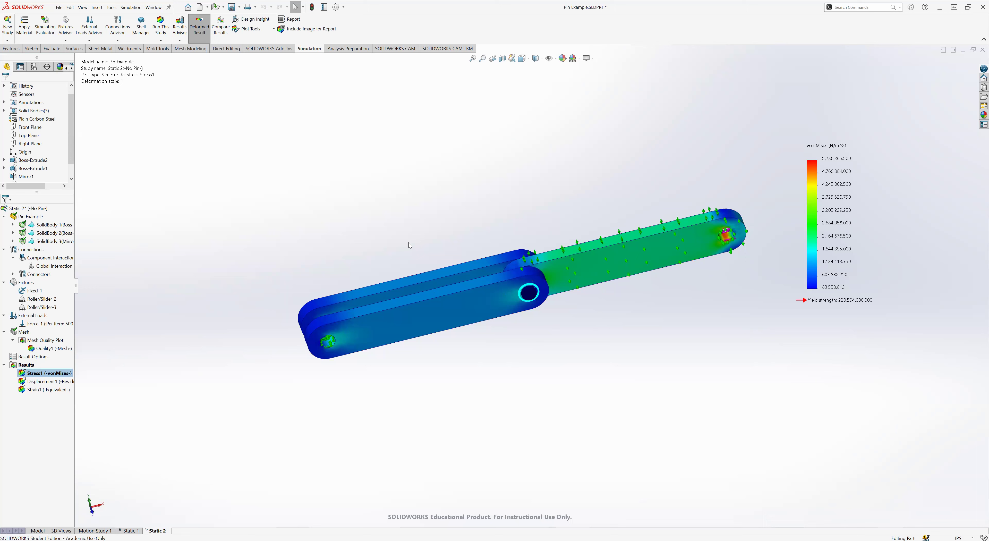
pyautogui.moveTo(423, 239)
pyautogui.mouseDown(button='middle')
pyautogui.moveTo(426, 216)
pyautogui.moveTo(419, 249)
pyautogui.mouseUp(button='middle')
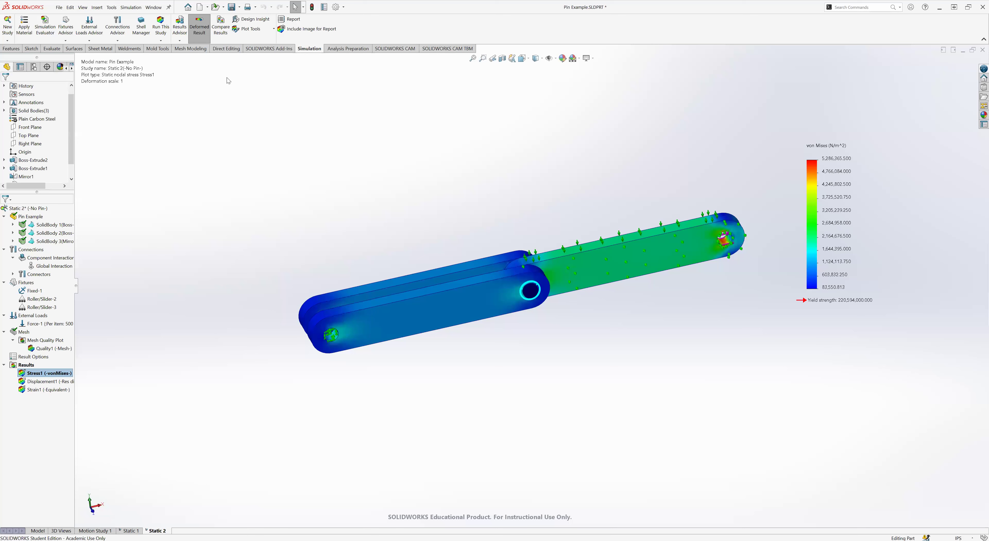
# Close the linkage part with its deformed result display turned off, and create a new part document
pyautogui.click(203, 36)
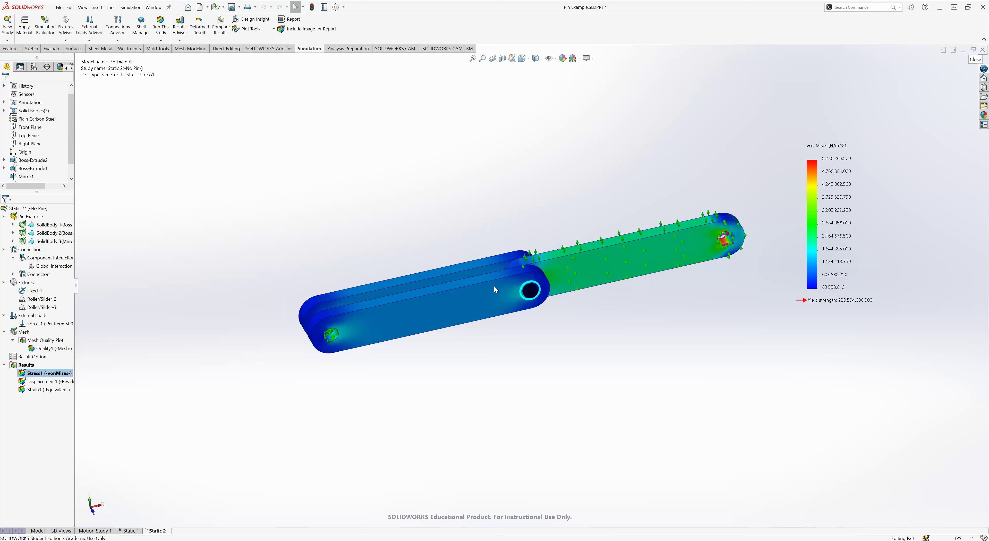
pyautogui.click(487, 263)
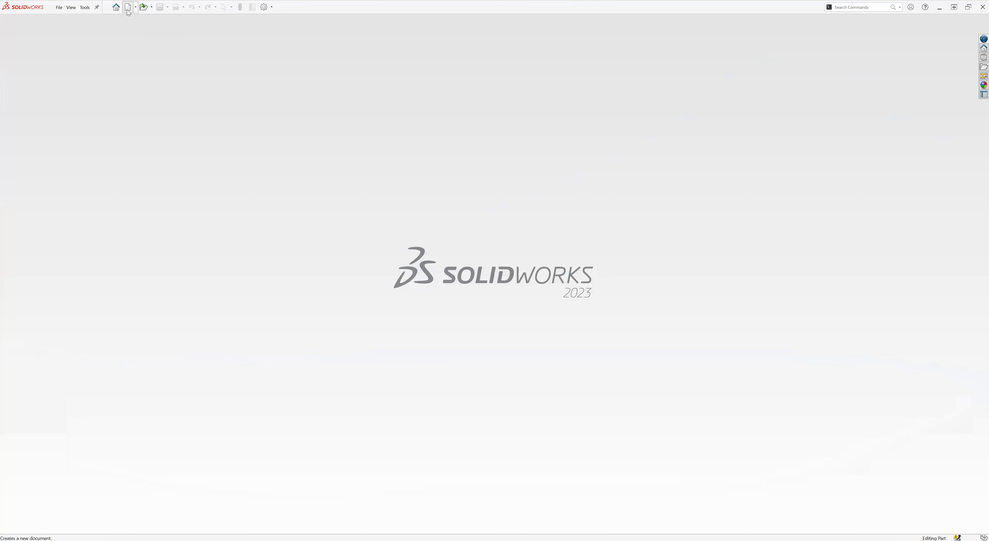
pyautogui.doubleClick(263, 147)
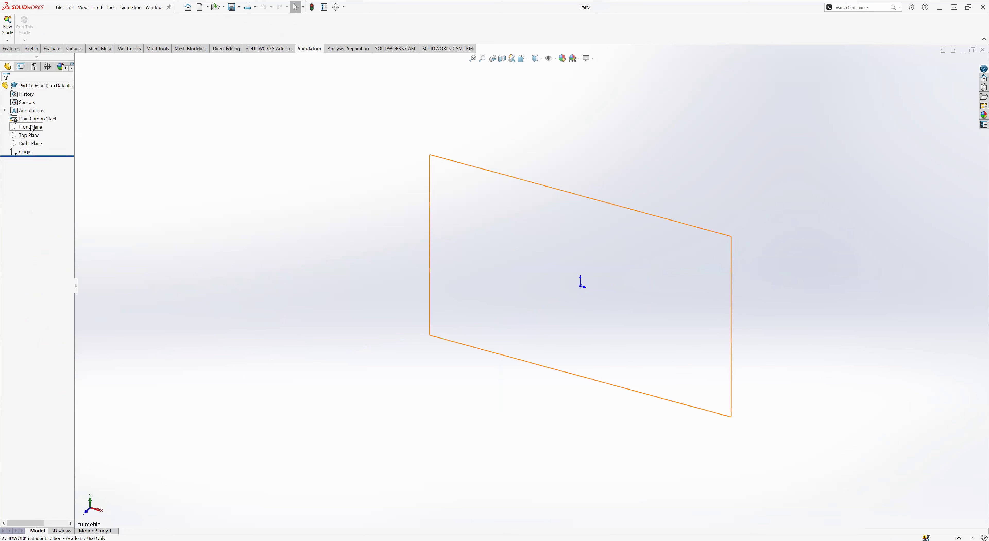
# Sketch a 1 in by 1 in center rectangle on the Top Plane, centred on the origin
pyautogui.click(31, 135)
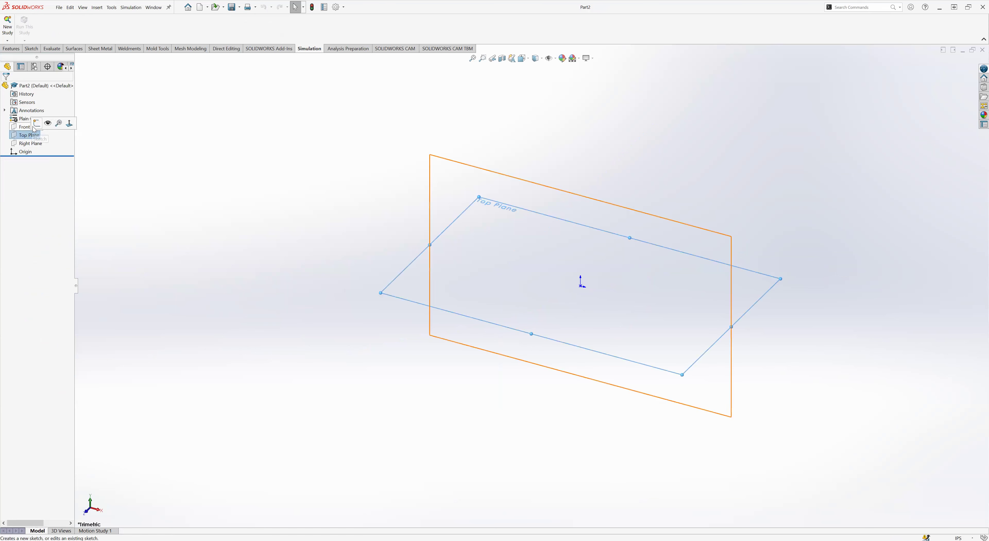
pyautogui.click(37, 124)
pyautogui.click(273, 311)
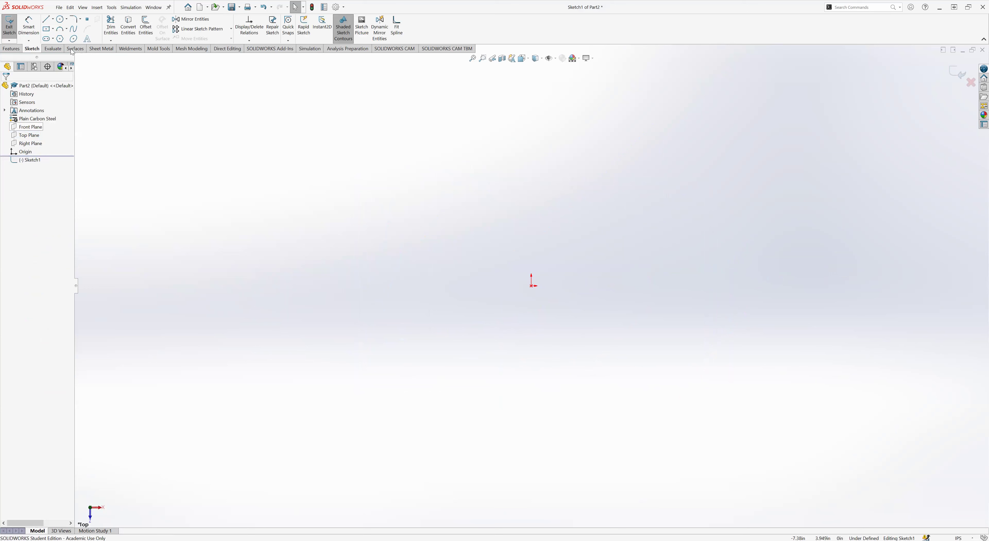
pyautogui.click(46, 30)
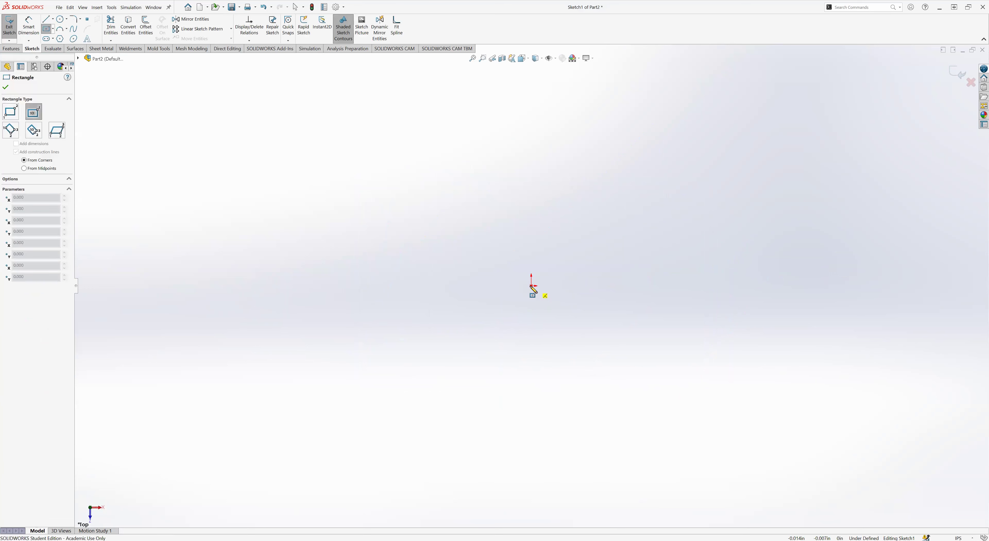
pyautogui.click(531, 285)
pyautogui.write('1')
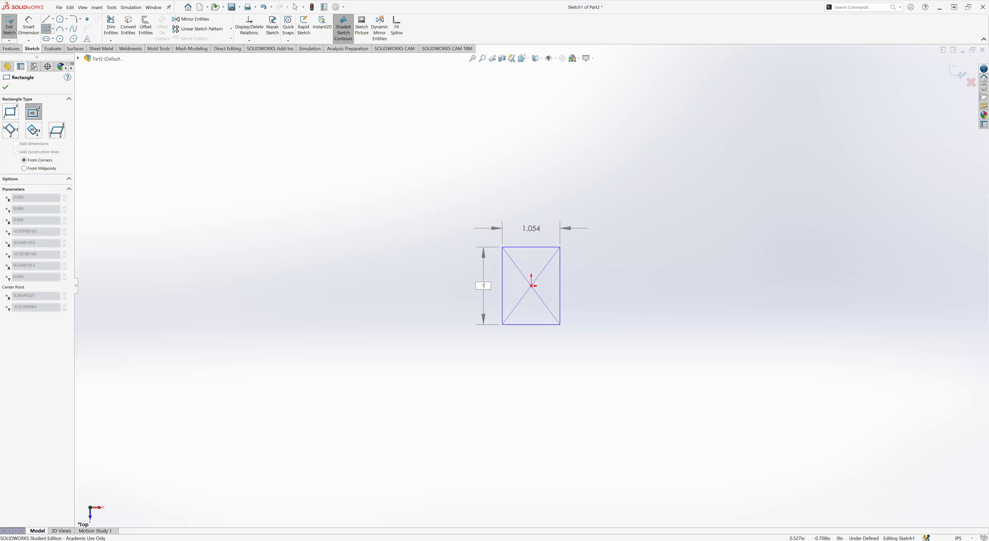
pyautogui.press('Tab')
pyautogui.write('1')
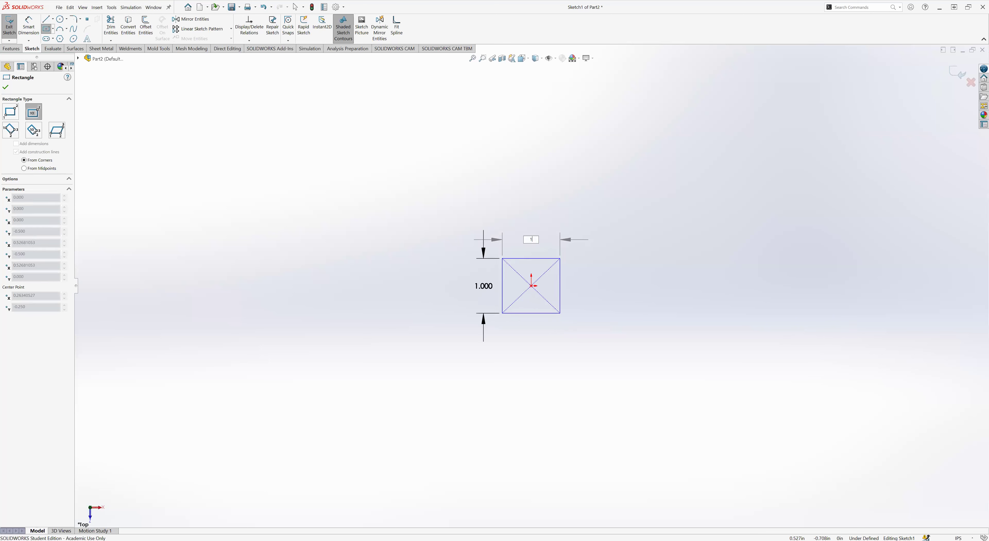
pyautogui.press('Return')
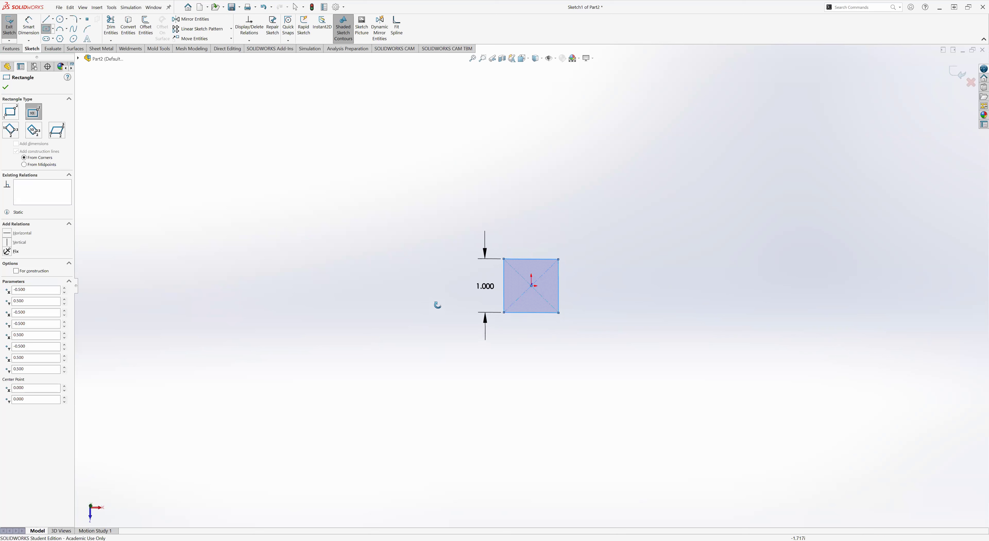
pyautogui.press('Escape')
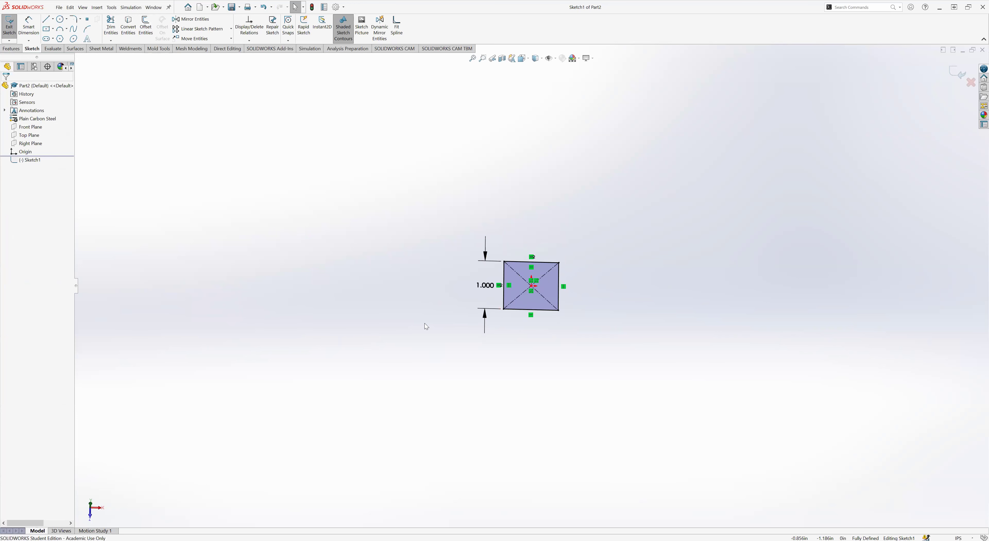
# Extrude the square sketch as a Blind boss to a depth of 12 in
pyautogui.click(11, 48)
pyautogui.click(12, 26)
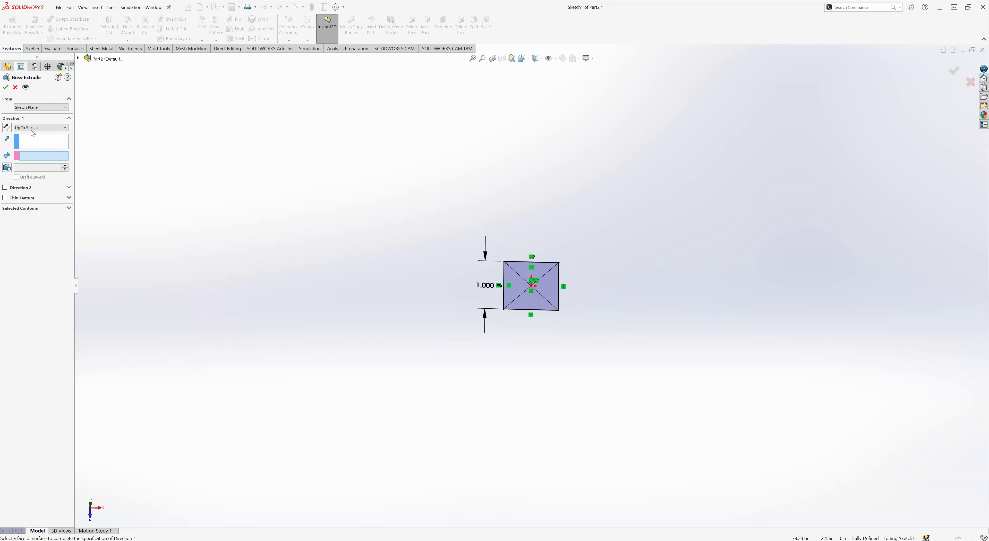
pyautogui.click(32, 128)
pyautogui.click(27, 135)
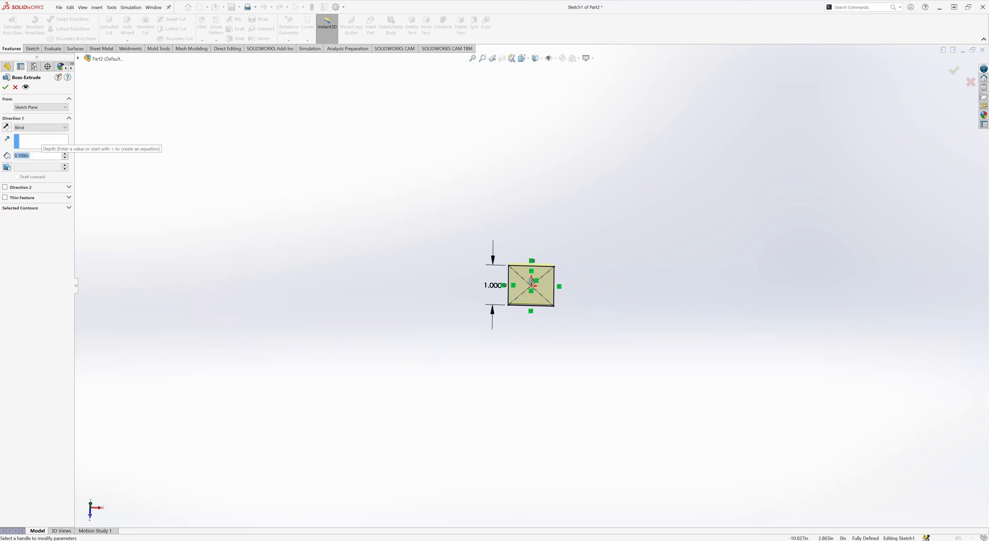
pyautogui.write('12')
pyautogui.press('Return')
pyautogui.scroll(4, 327, 312)
pyautogui.moveTo(327, 312); pyautogui.dragTo(339, 248, button='middle')
pyautogui.scroll(4, 339, 248)
pyautogui.click(5, 87)
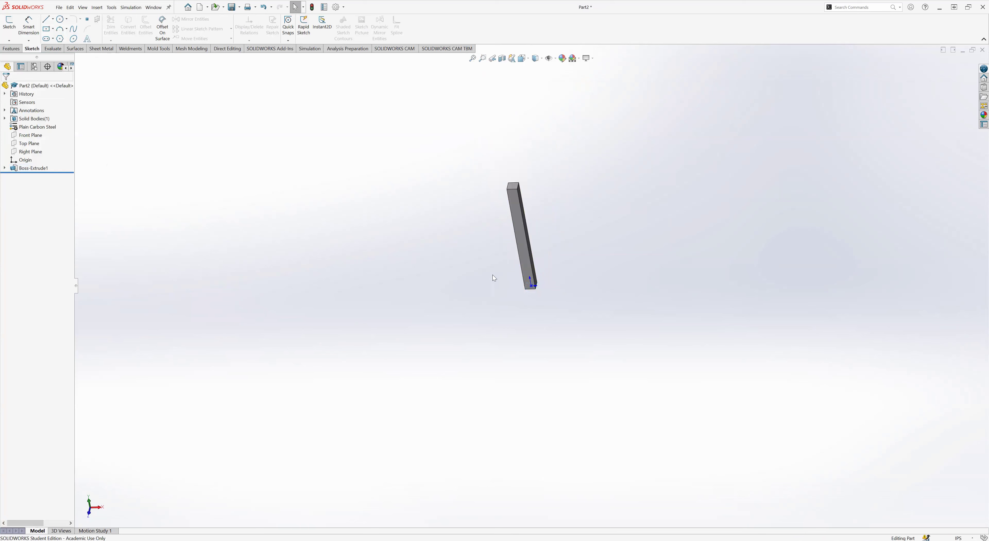
# Create a Frequency simulation study for the square bar, keeping the default study name
pyautogui.scroll(-4, 540, 205)
pyautogui.moveTo(457, 237); pyautogui.dragTo(486, 285, button='middle')
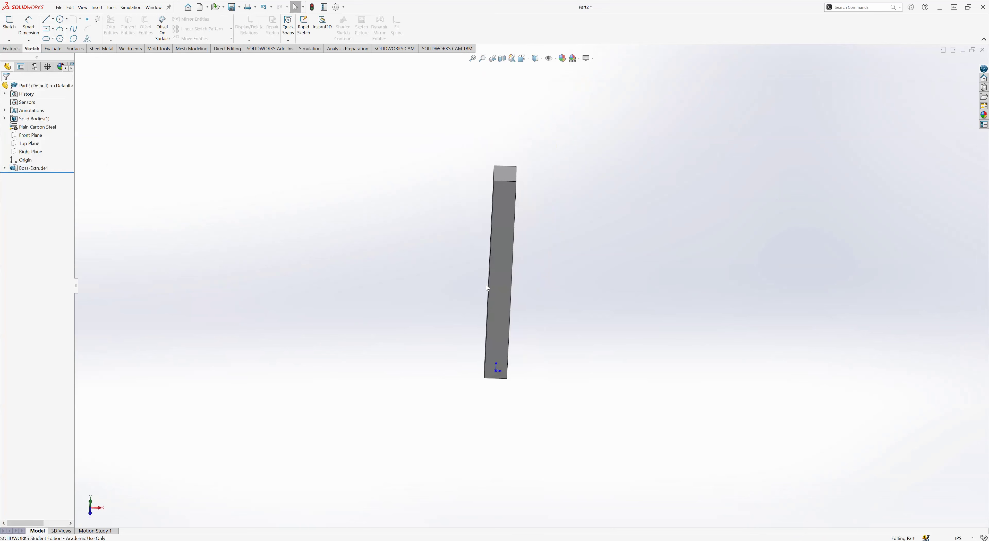
pyautogui.moveTo(439, 260); pyautogui.dragTo(456, 317, button='middle')
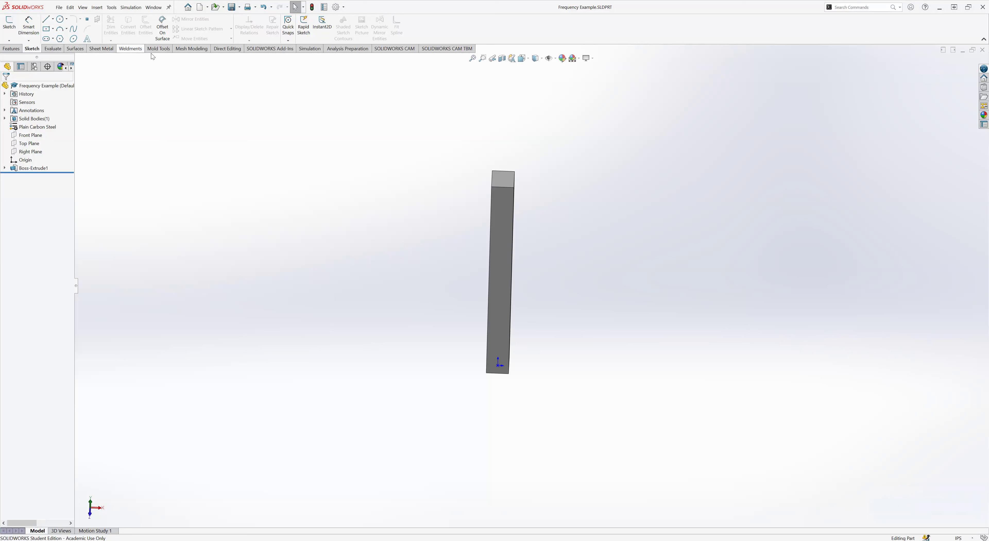
pyautogui.click(309, 48)
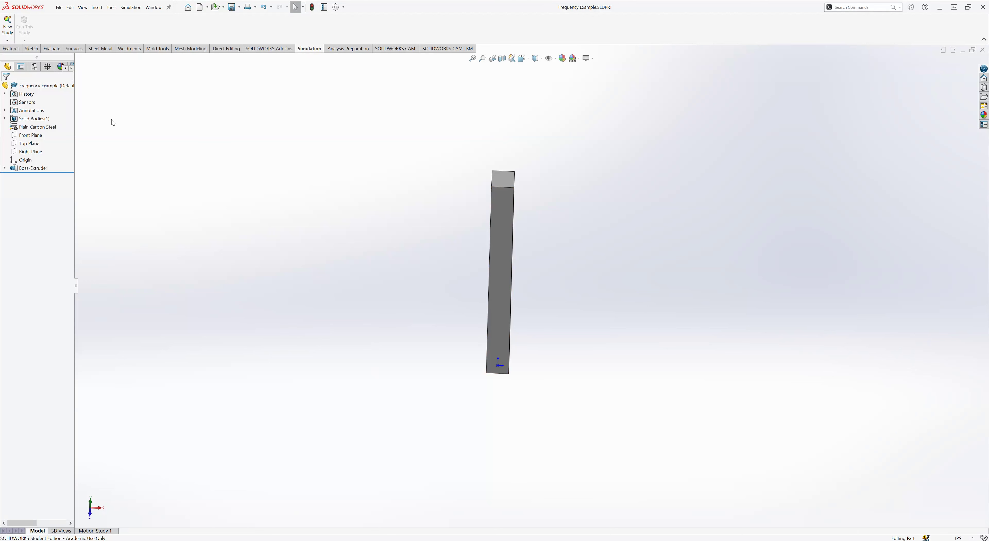
pyautogui.click(7, 26)
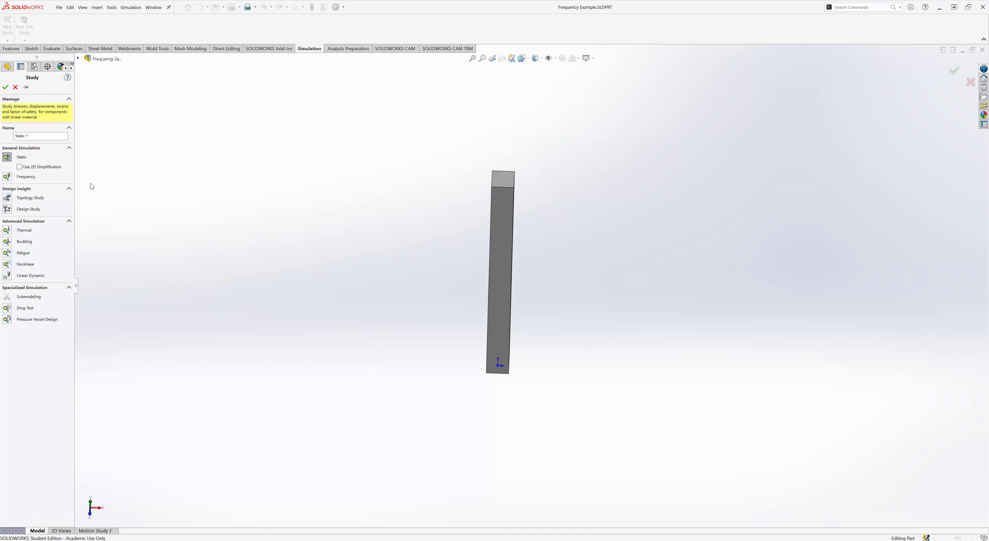
pyautogui.click(12, 179)
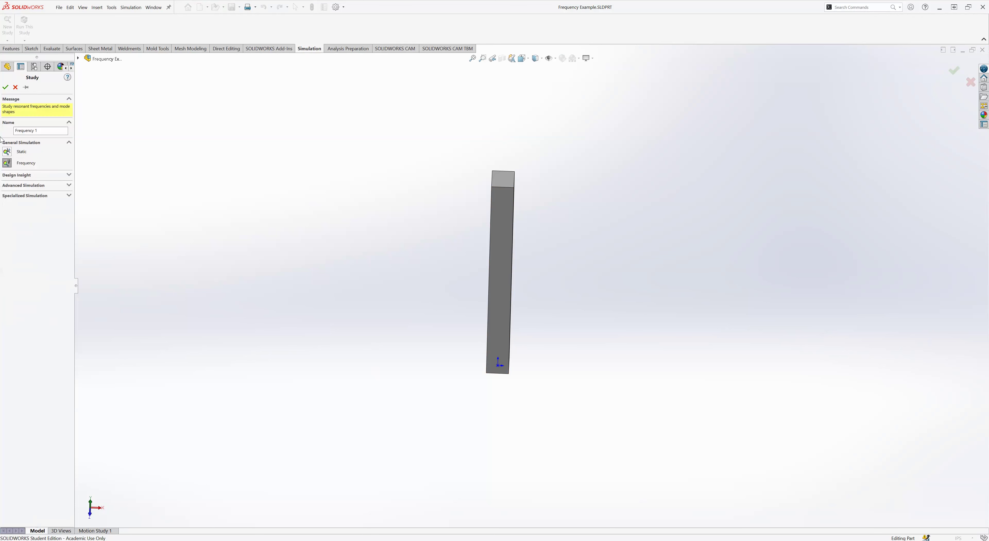
pyautogui.click(5, 86)
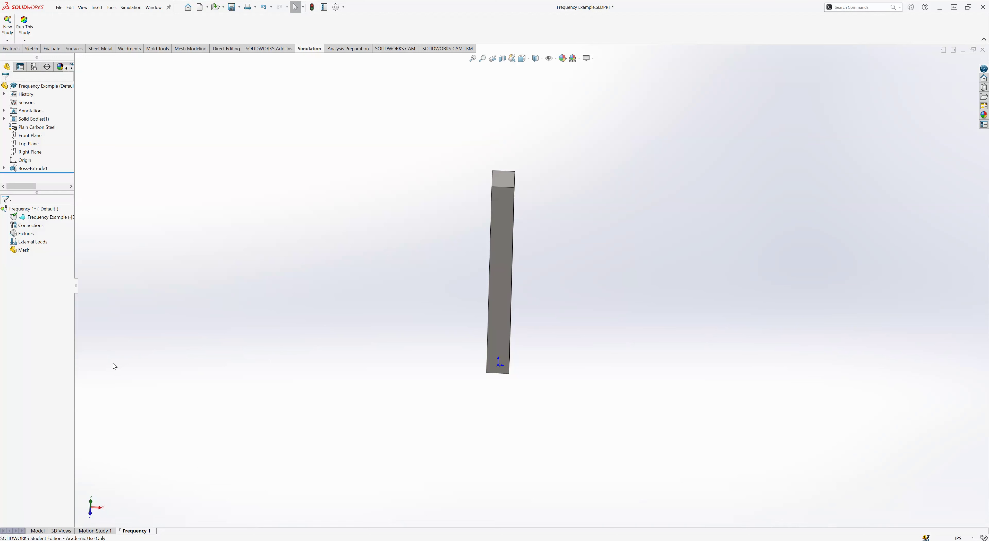
# Apply a Fixed Geometry fixture to the bottom end face of the upright bar
pyautogui.moveTo(455, 342); pyautogui.dragTo(447, 317, button='middle')
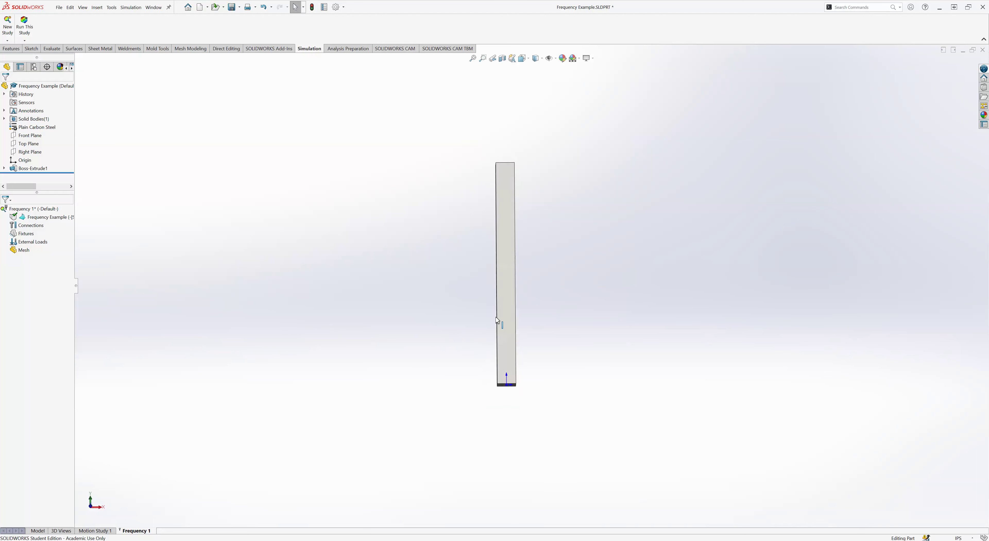
pyautogui.moveTo(480, 205); pyautogui.dragTo(510, 92, button='middle')
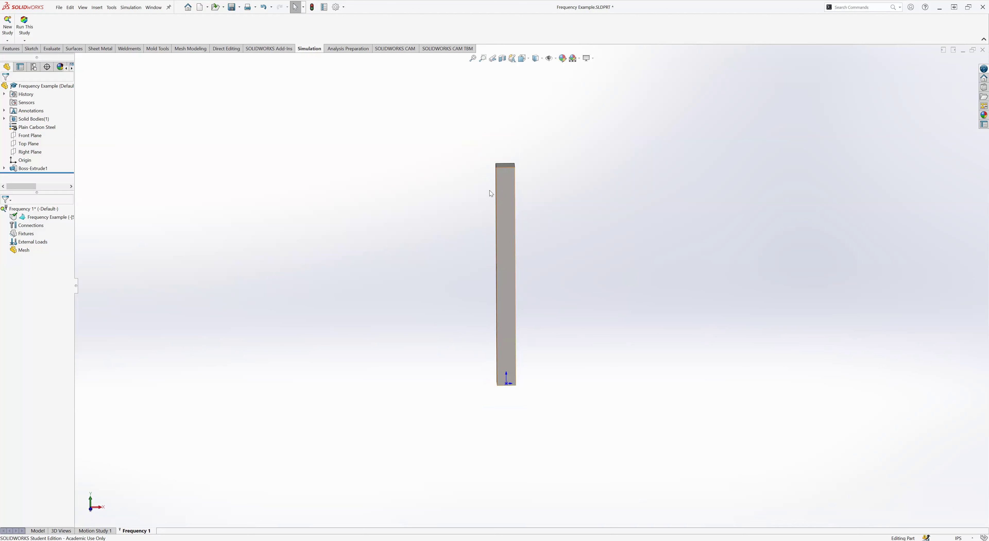
pyautogui.moveTo(481, 223); pyautogui.dragTo(510, 296, button='middle')
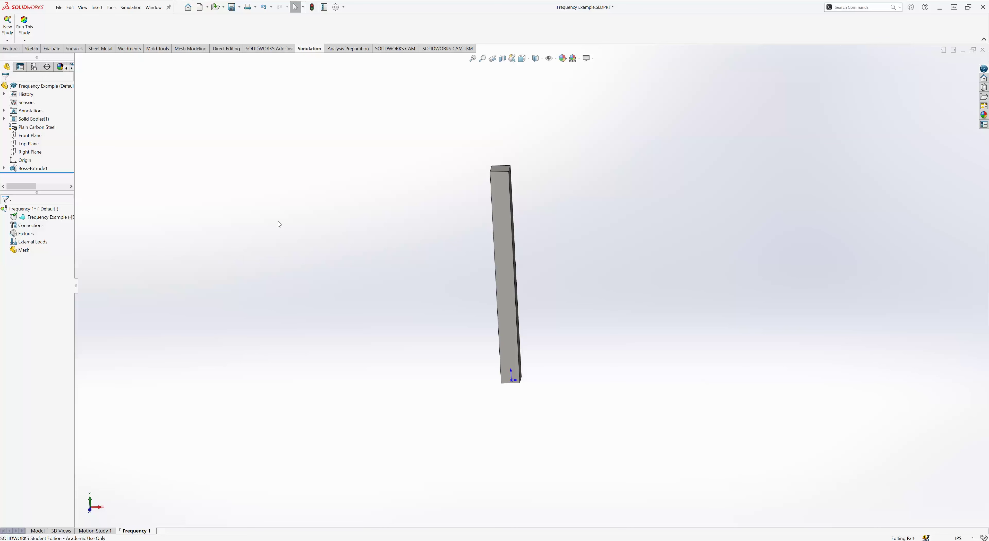
pyautogui.rightClick(30, 234)
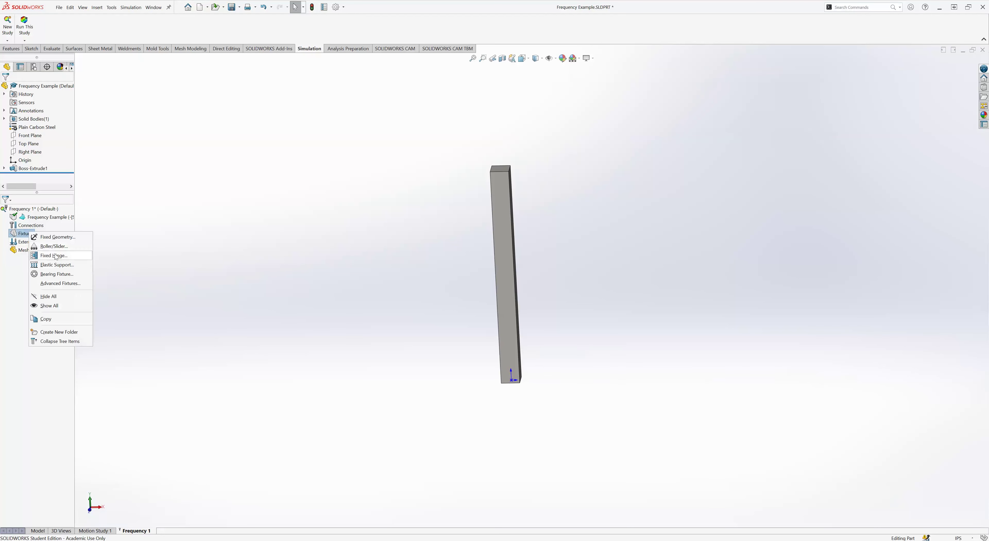
pyautogui.click(57, 236)
pyautogui.moveTo(446, 435); pyautogui.dragTo(470, 357, button='middle')
pyautogui.scroll(-5, 496, 381)
pyautogui.click(538, 350)
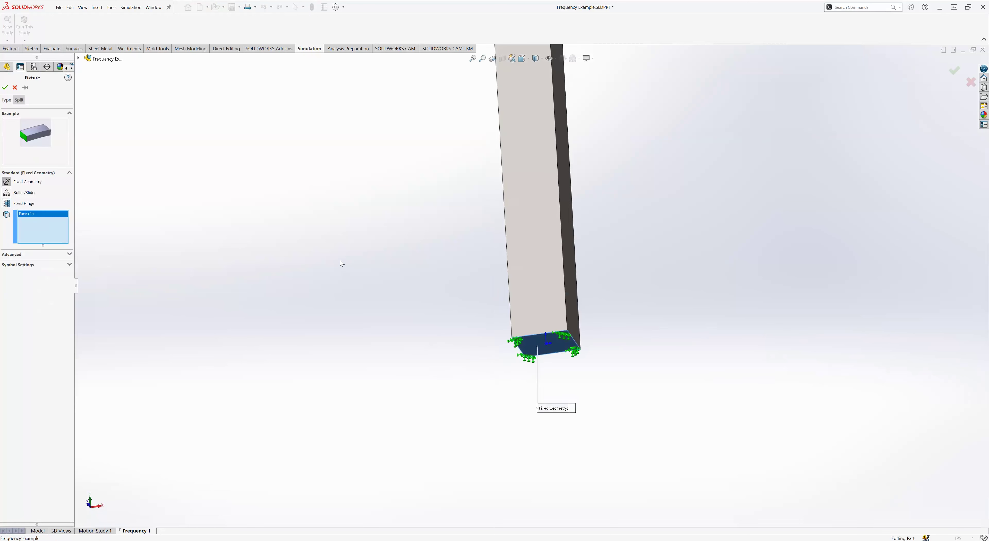
pyautogui.scroll(5, 338, 285)
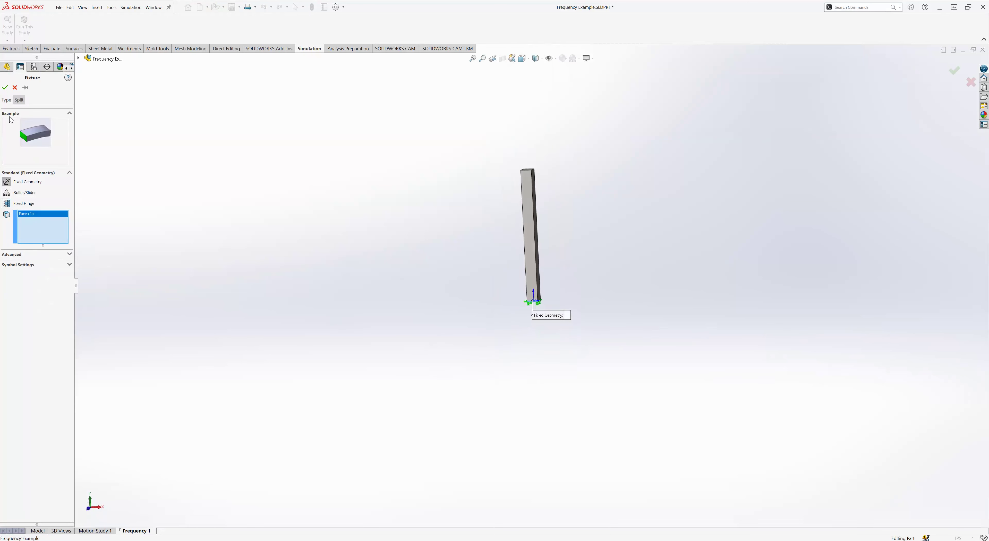
pyautogui.click(5, 87)
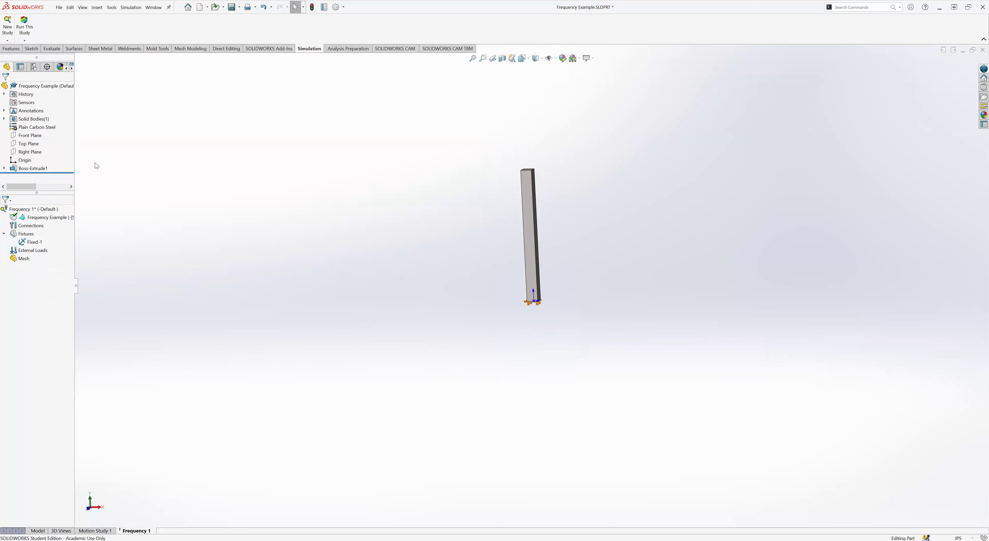
pyautogui.scroll(-3, 540, 190)
pyautogui.moveTo(540, 191); pyautogui.dragTo(521, 229, button='middle')
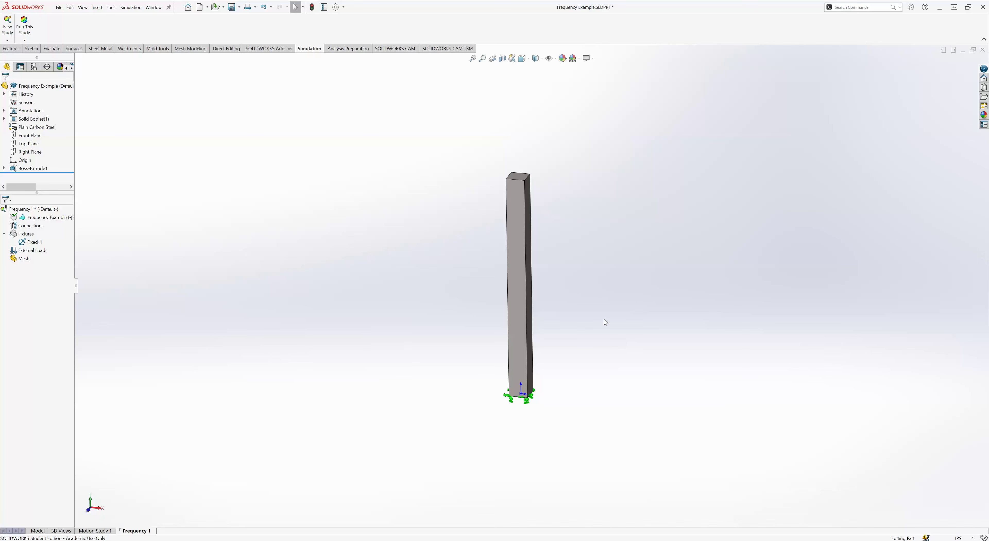
# Review the frequency study's properties, keeping the number of frequencies at 5 and the solver selection on Automatic
pyautogui.rightClick(26, 211)
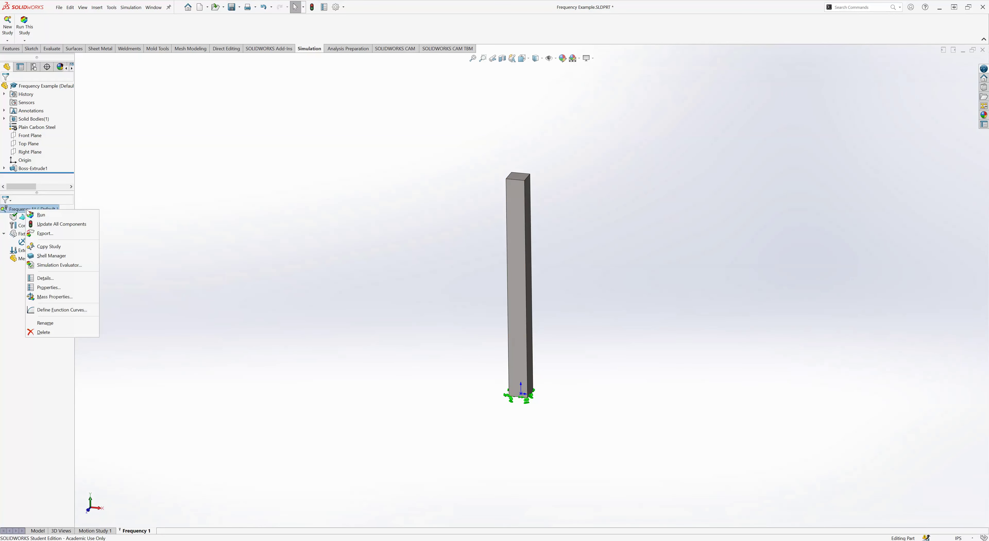
pyautogui.click(52, 288)
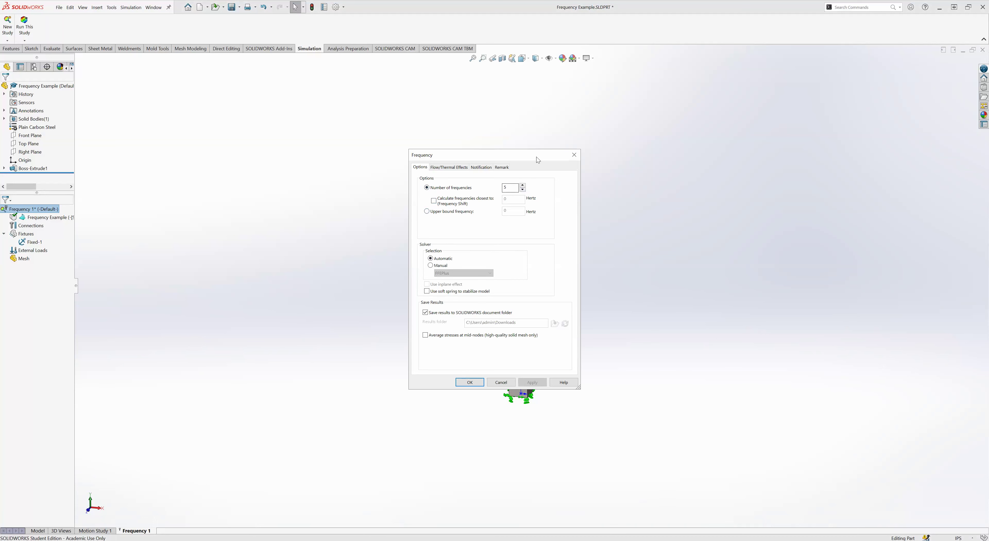
pyautogui.moveTo(537, 156); pyautogui.dragTo(396, 164)
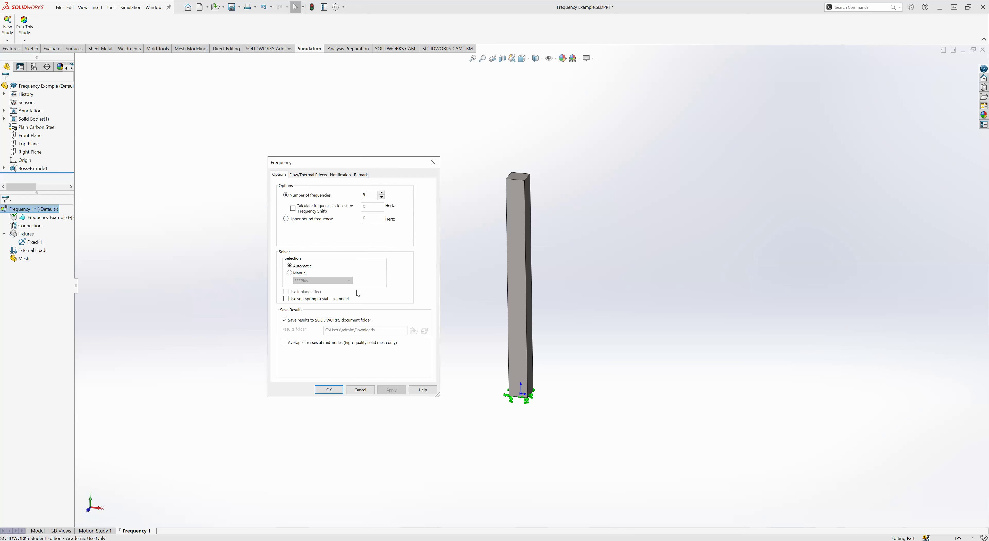
pyautogui.click(329, 389)
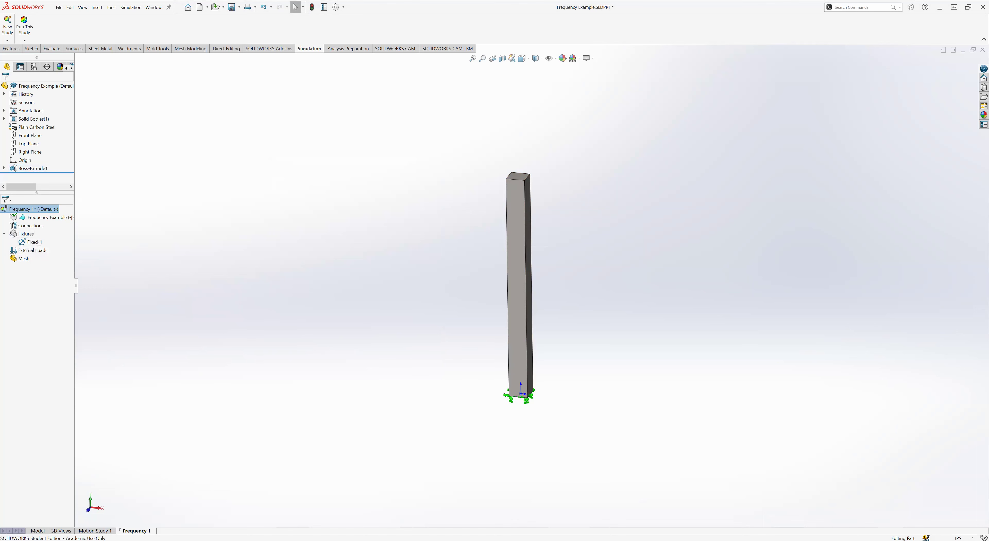
pyautogui.rightClick(24, 259)
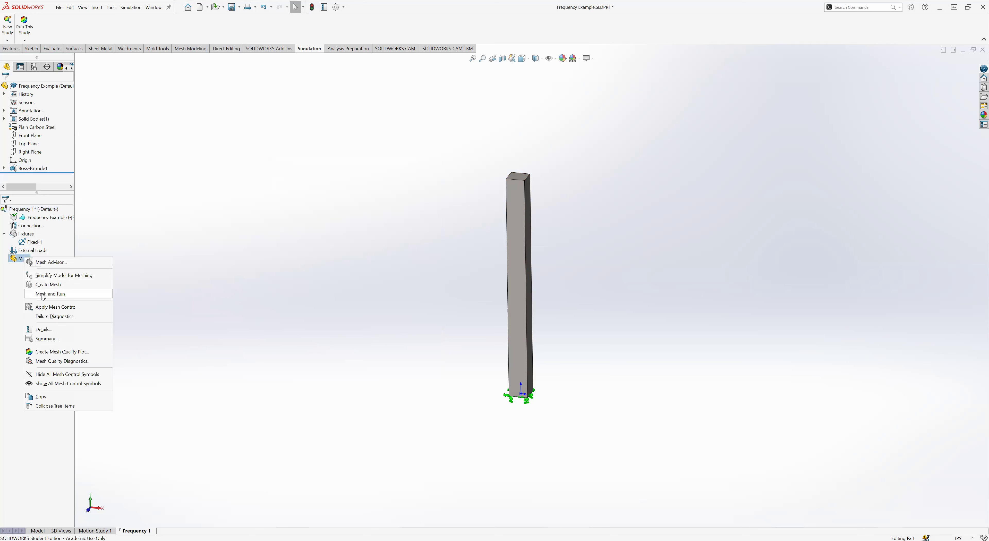
pyautogui.click(155, 186)
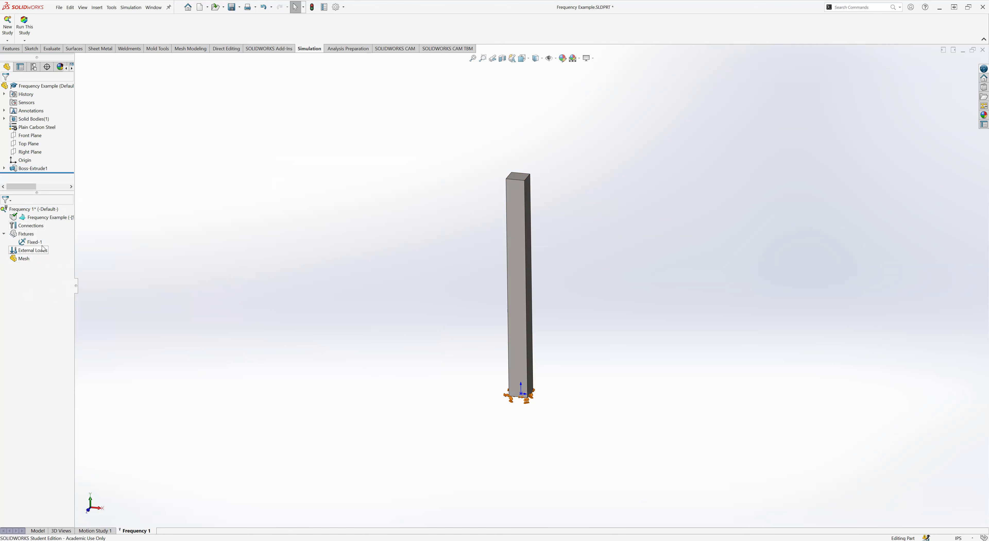
pyautogui.rightClick(38, 227)
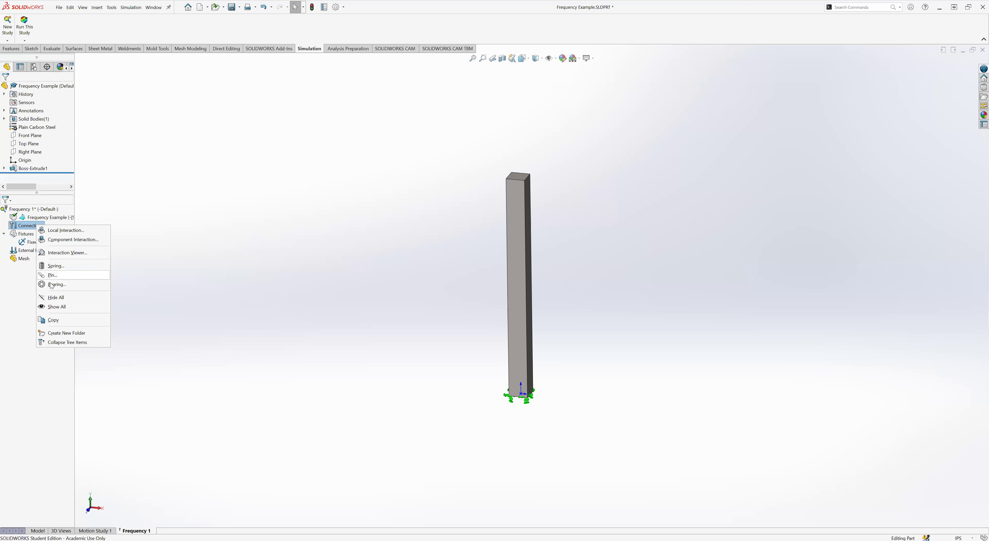
pyautogui.click(16, 274)
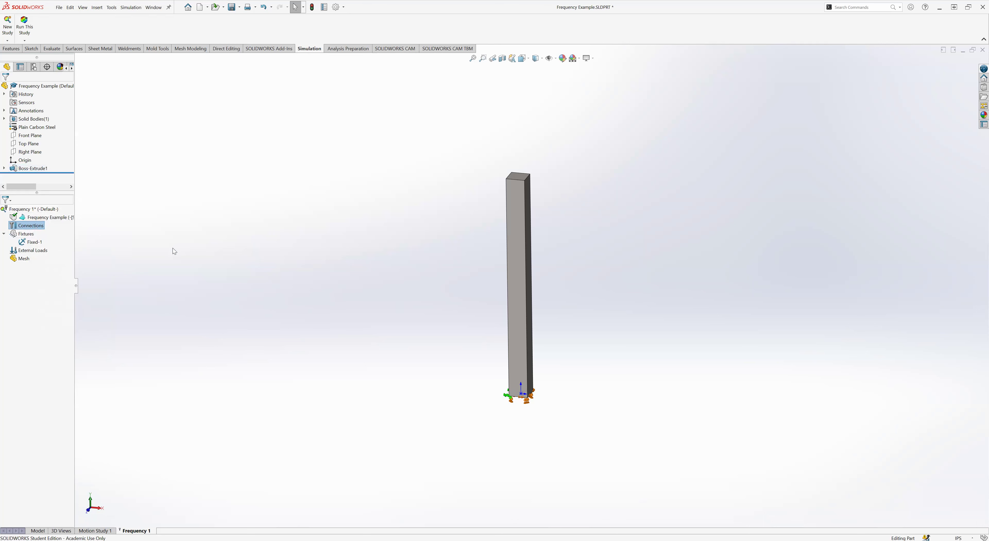
pyautogui.rightClick(28, 227)
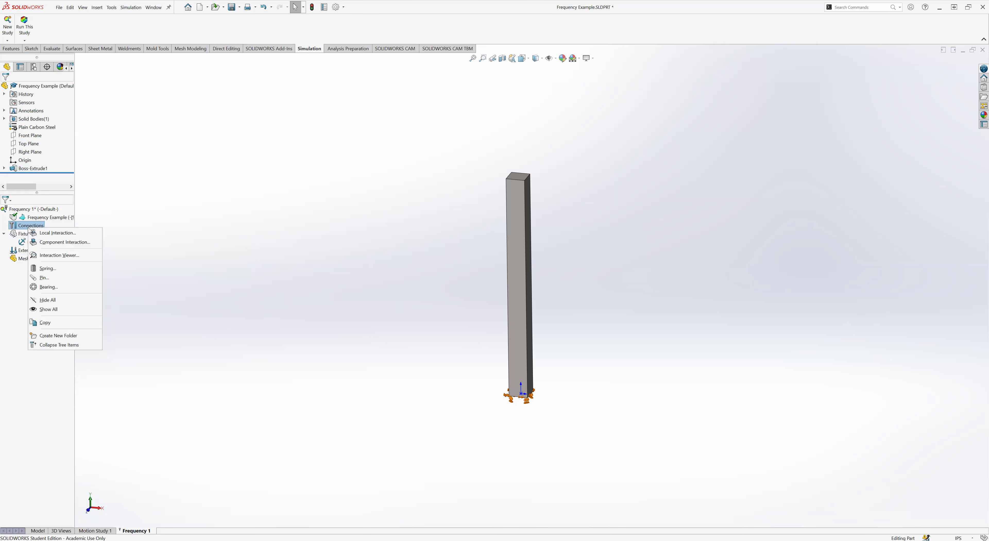
pyautogui.click(53, 243)
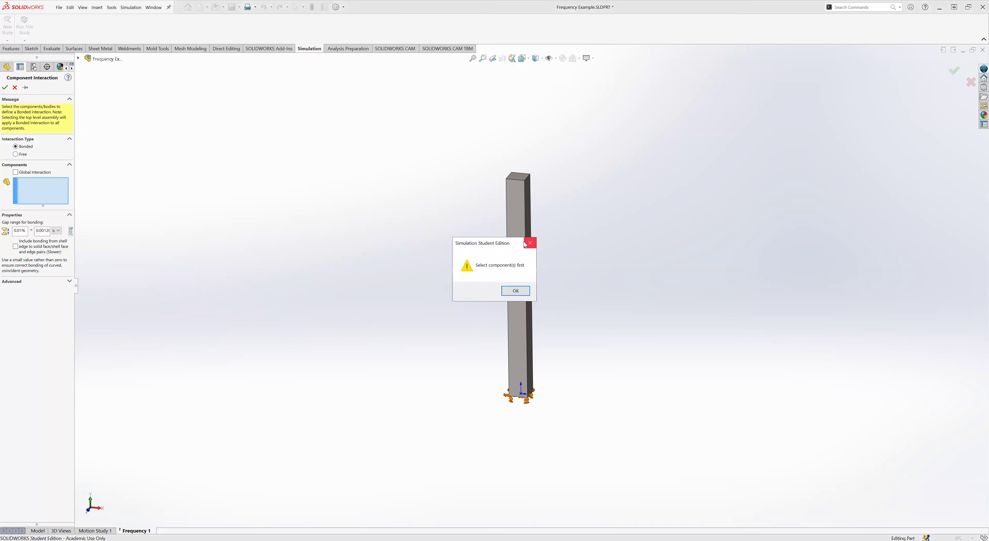
pyautogui.press('Return')
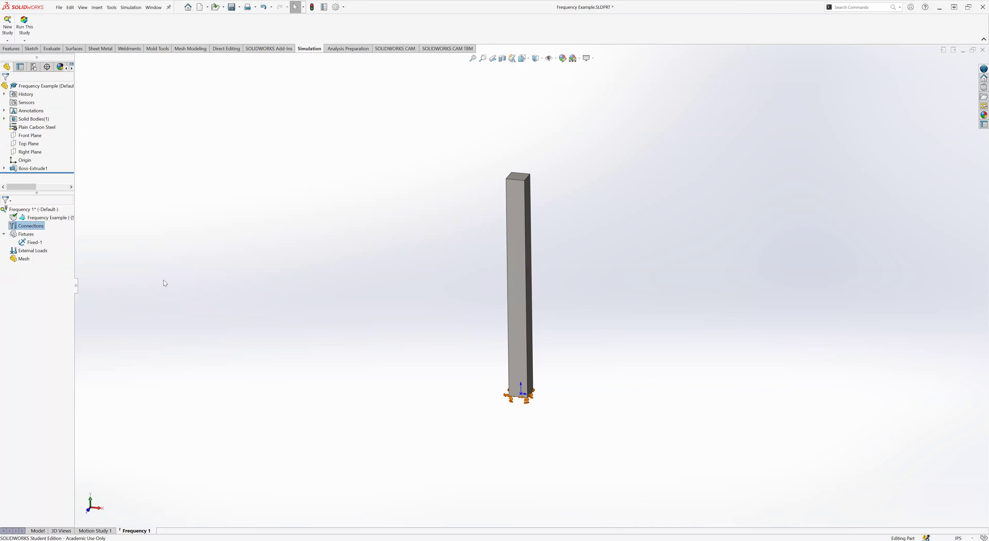
pyautogui.click(163, 280)
# Mesh the square bar with the default mesh settings and run the frequency study
pyautogui.rightClick(21, 259)
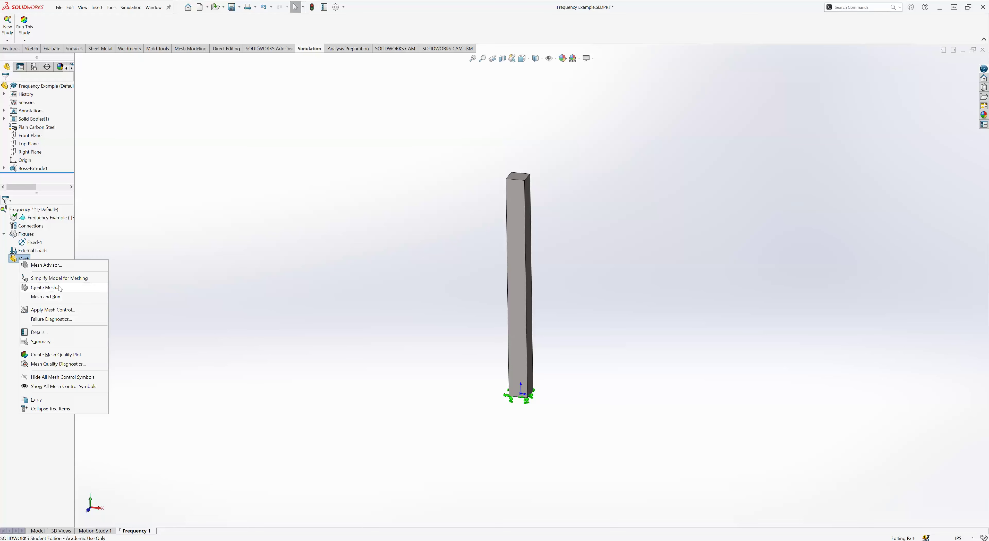
pyautogui.click(47, 296)
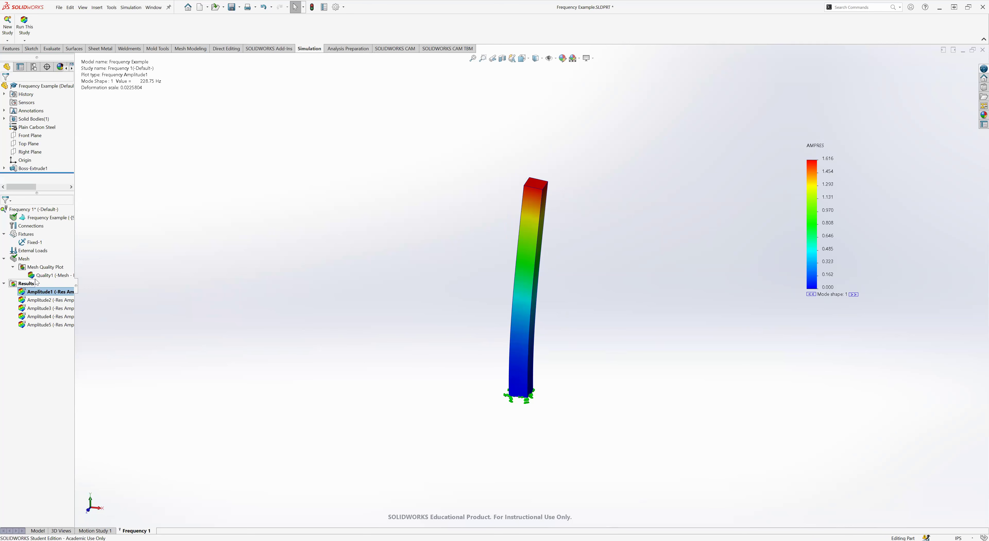
# Display the Amplitude1 result plot for mode shape 1 and animate the bar's vibration
pyautogui.rightClick(43, 294)
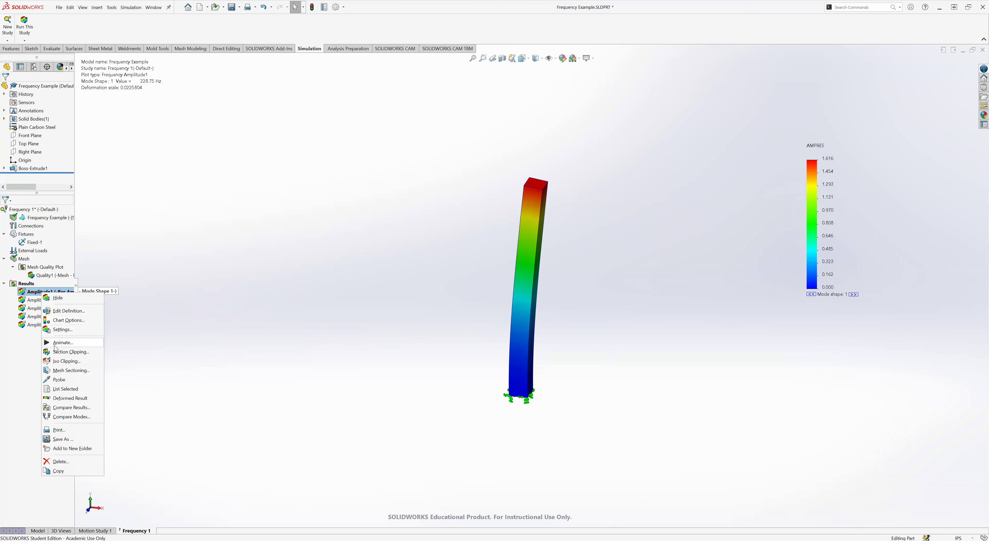
pyautogui.click(197, 244)
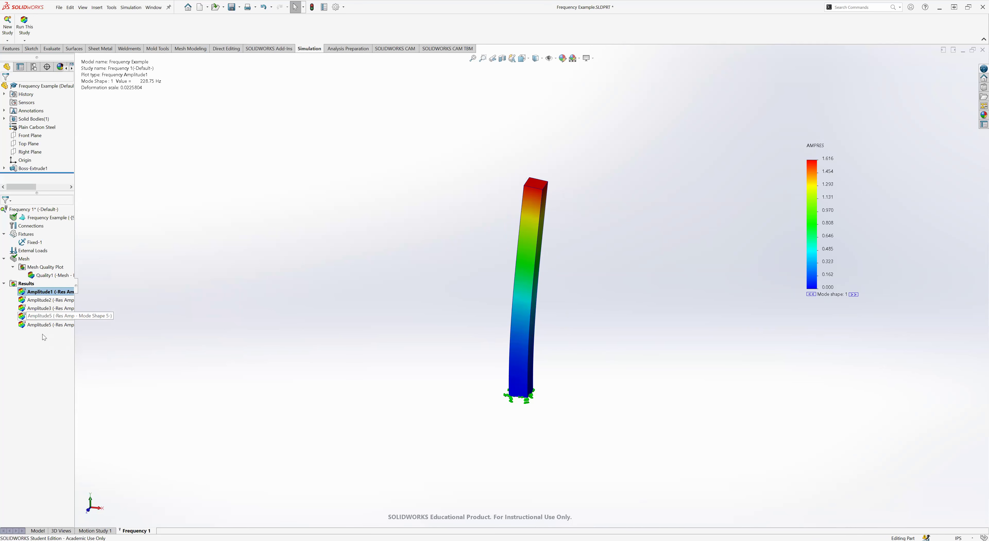
pyautogui.doubleClick(43, 301)
pyautogui.doubleClick(42, 292)
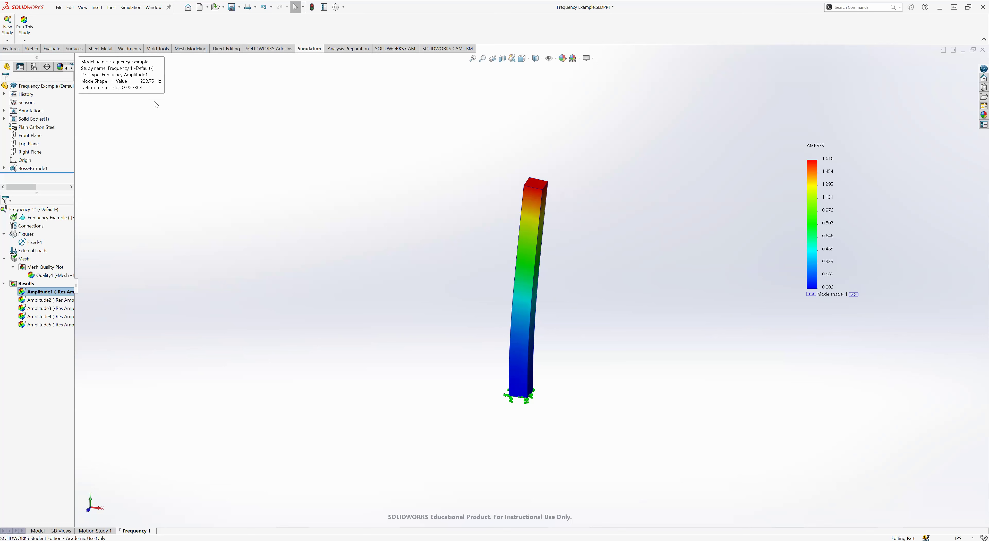
pyautogui.rightClick(45, 294)
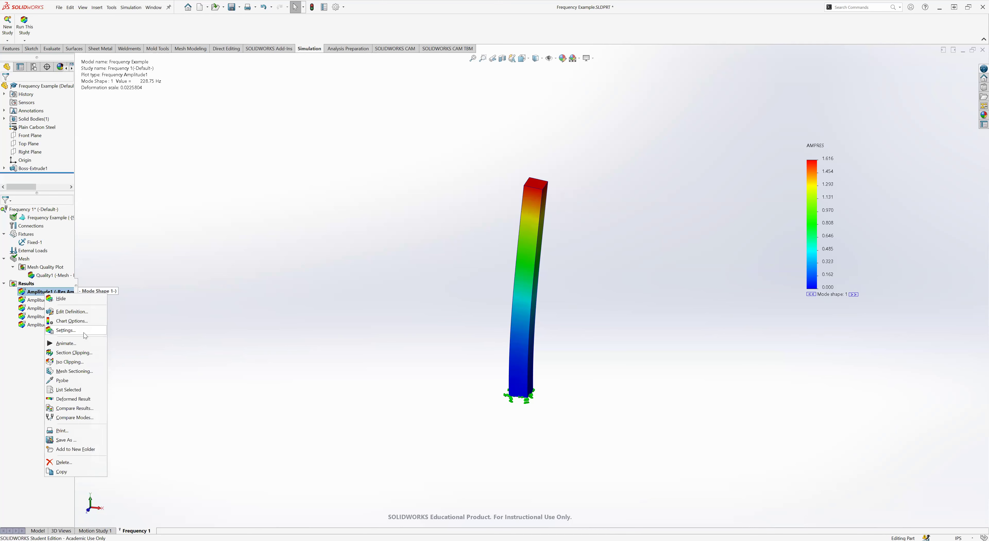
pyautogui.click(70, 347)
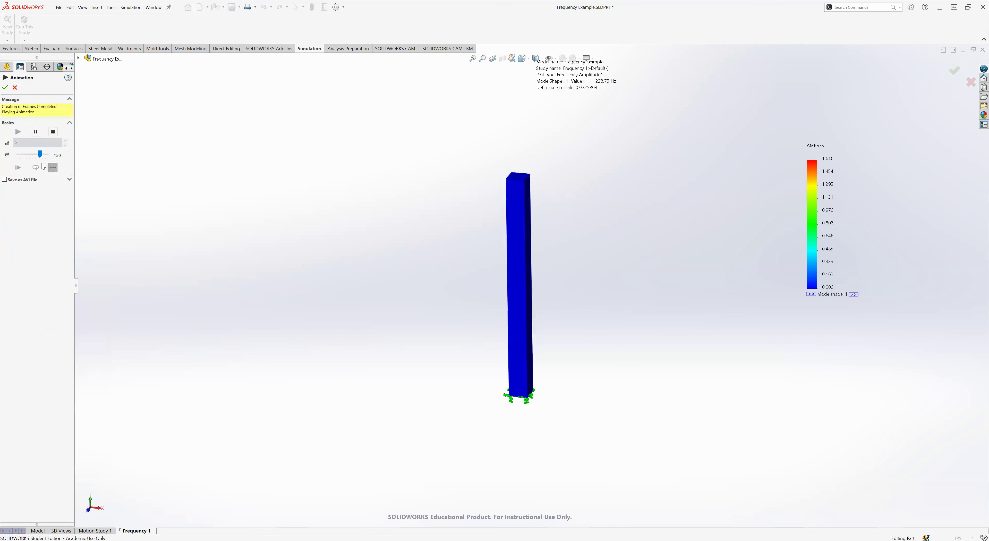
pyautogui.moveTo(436, 238); pyautogui.dragTo(434, 261, button='middle')
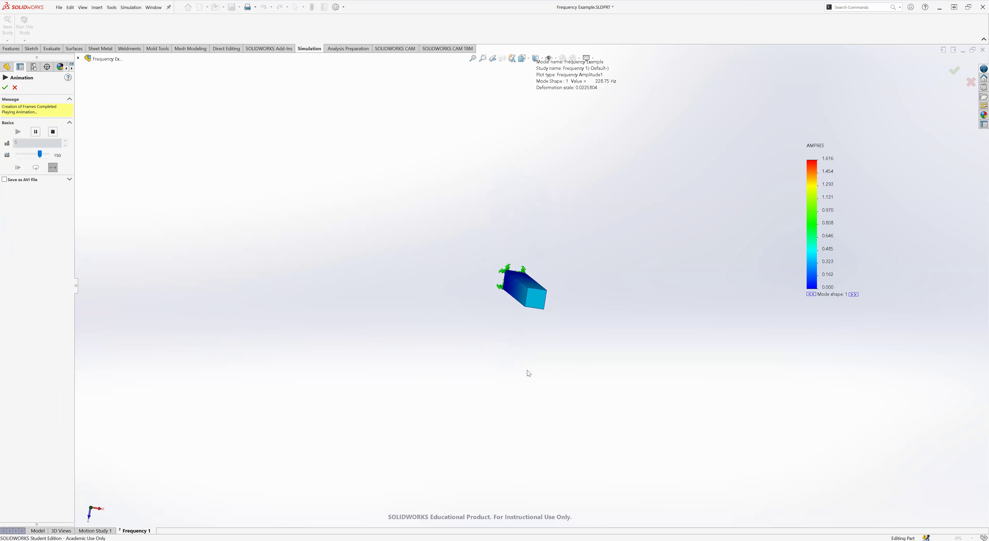
pyautogui.moveTo(527, 371); pyautogui.dragTo(510, 241, button='middle')
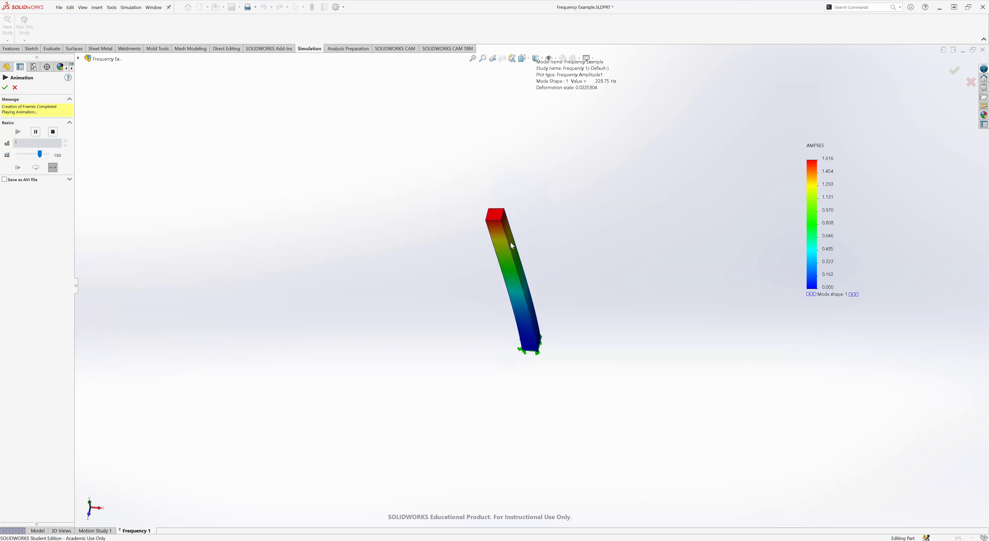
# Set the mode shape 1 animation to 15 frames, replay it, and close the animation
pyautogui.click(53, 132)
pyautogui.moveTo(23, 120); pyautogui.dragTo(1, 122)
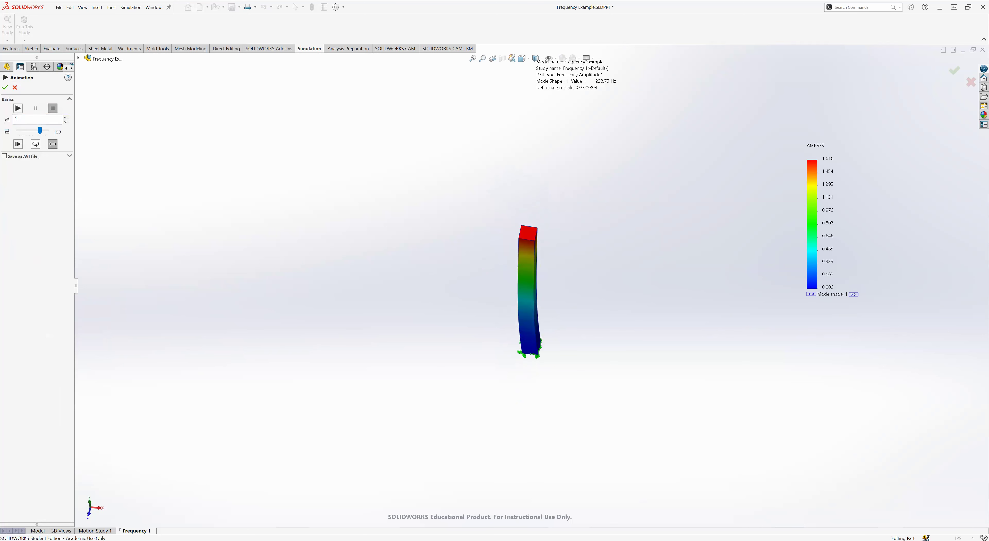
pyautogui.write('15')
pyautogui.click(18, 108)
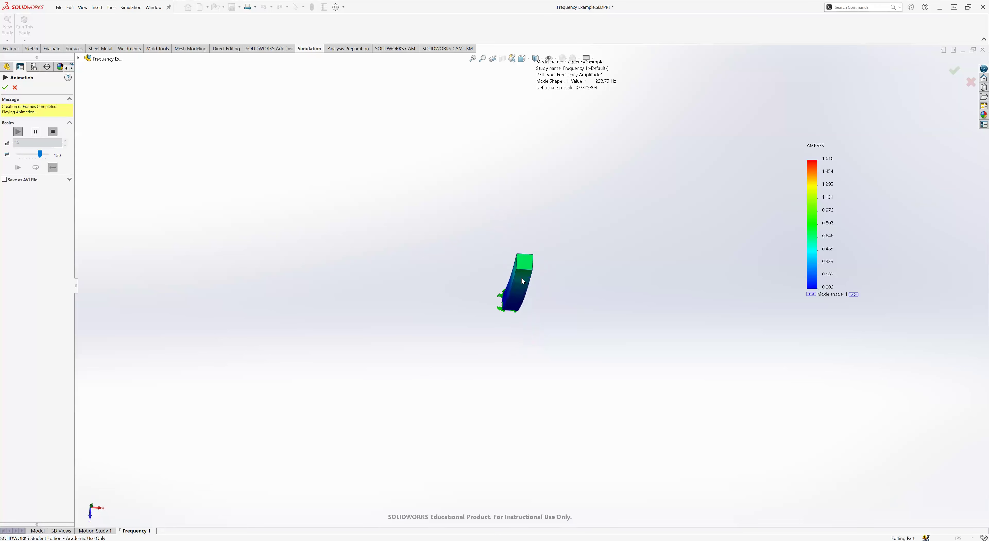
pyautogui.click(15, 87)
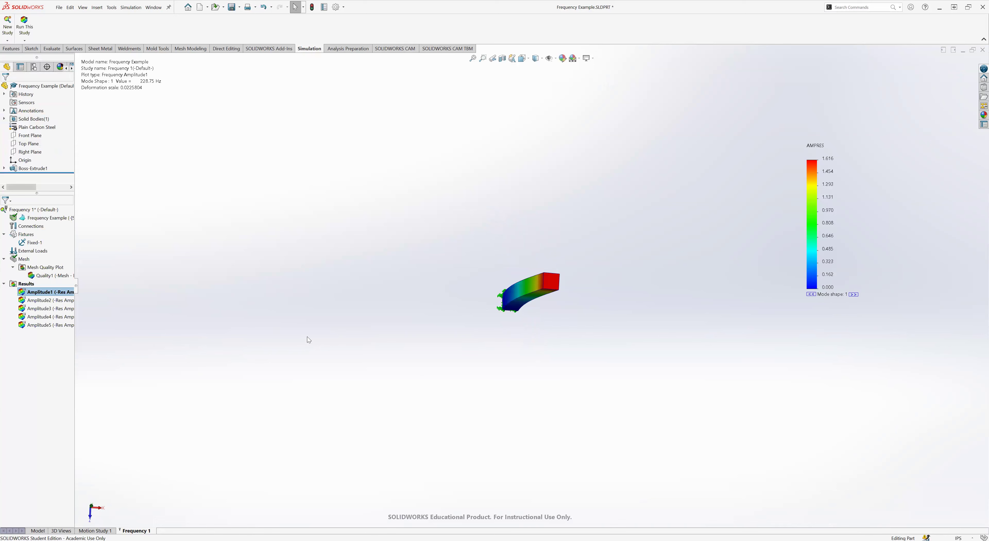
# Display the Amplitude2 result plot, watch the animation of mode shape 2, and close it
pyautogui.doubleClick(42, 308)
pyautogui.doubleClick(59, 301)
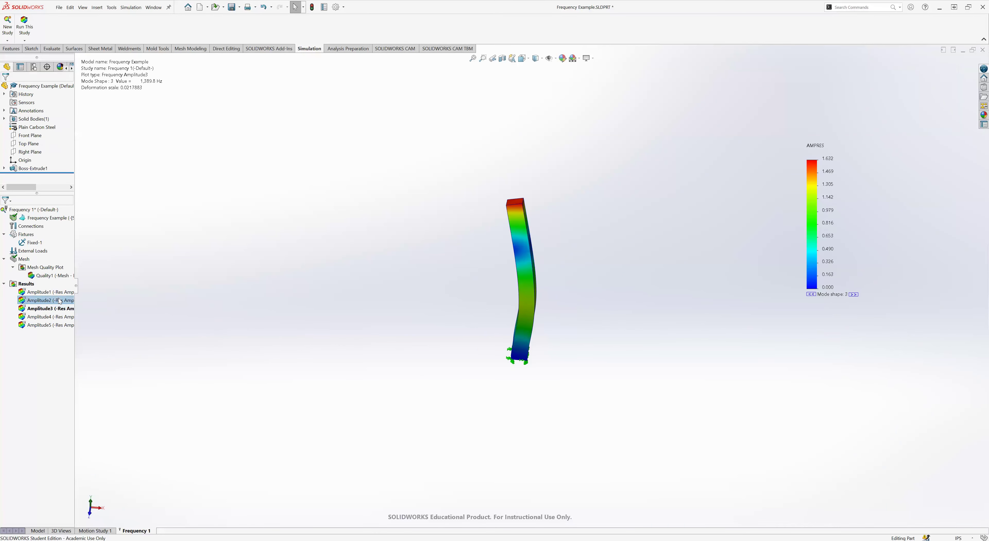
pyautogui.rightClick(59, 301)
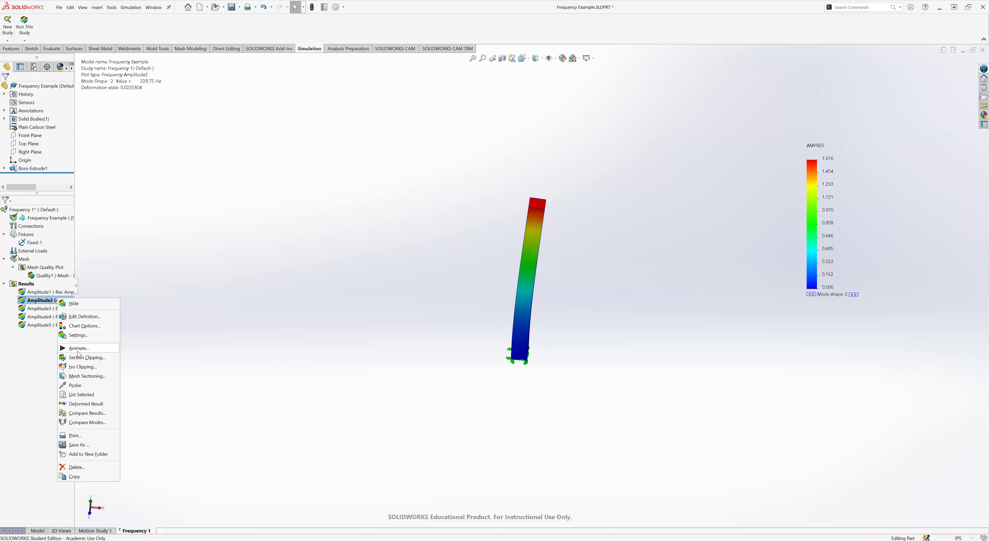
pyautogui.click(79, 348)
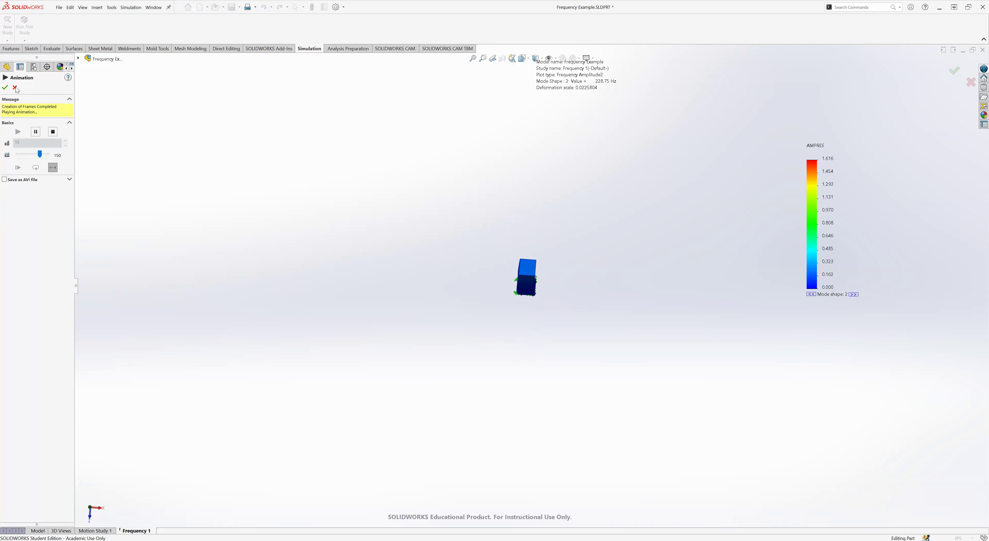
pyautogui.click(6, 88)
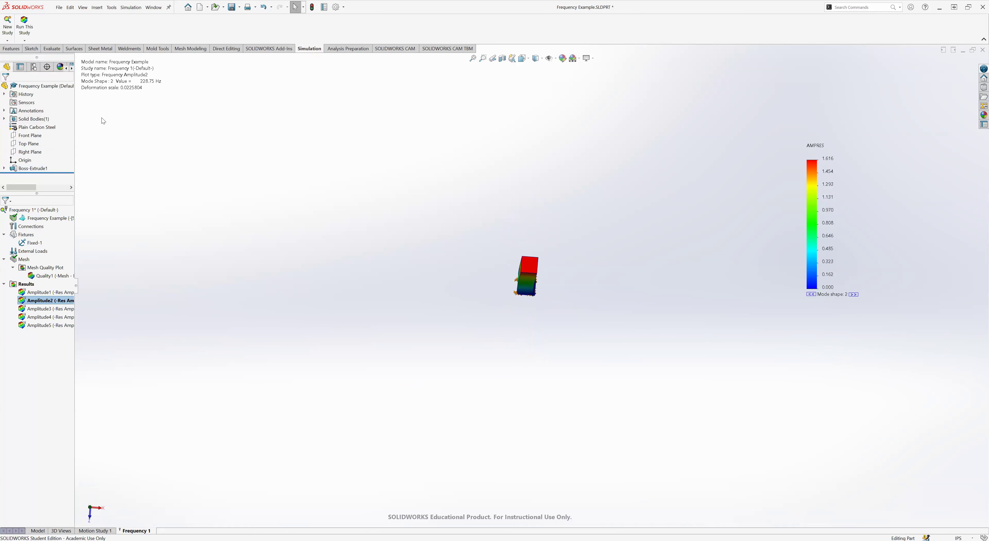
# Display the Amplitude3 result plot, watch the animation of mode shape 3, and close it
pyautogui.doubleClick(44, 310)
pyautogui.rightClick(44, 310)
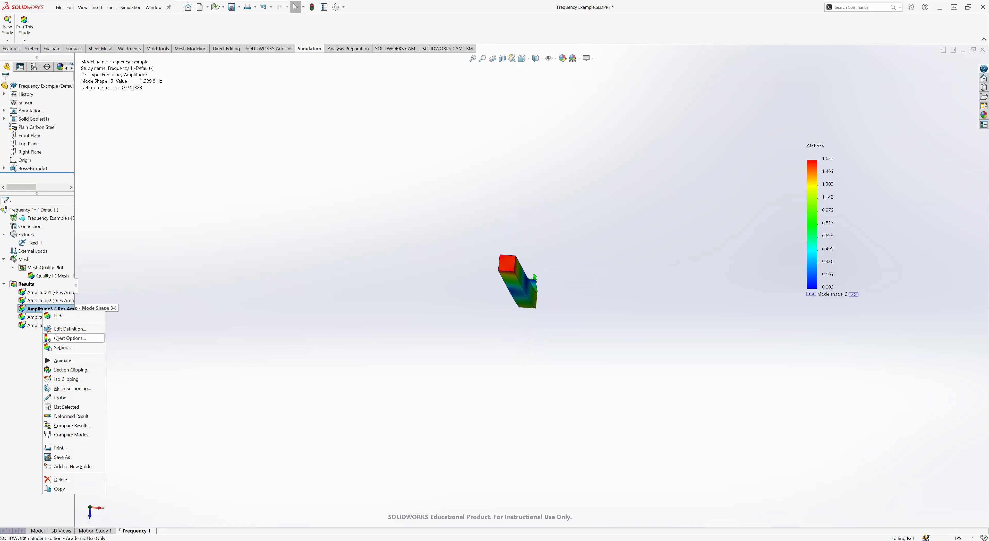
pyautogui.click(62, 360)
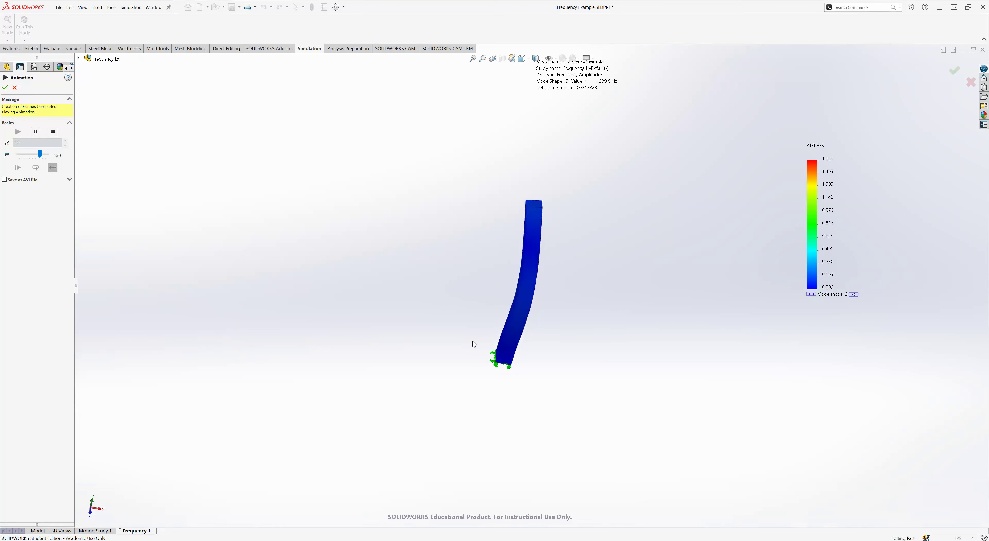
pyautogui.moveTo(436, 241); pyautogui.dragTo(430, 293, button='middle')
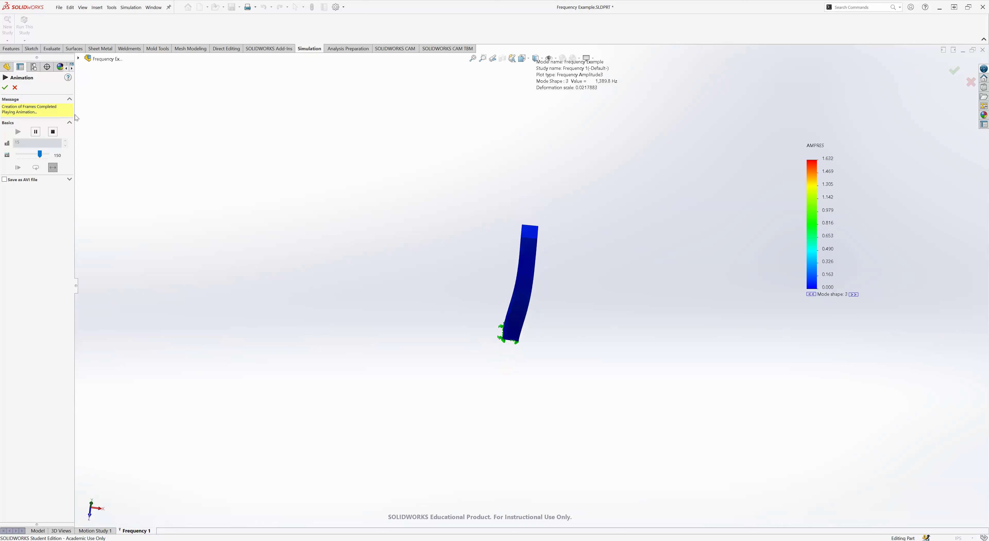
pyautogui.click(5, 88)
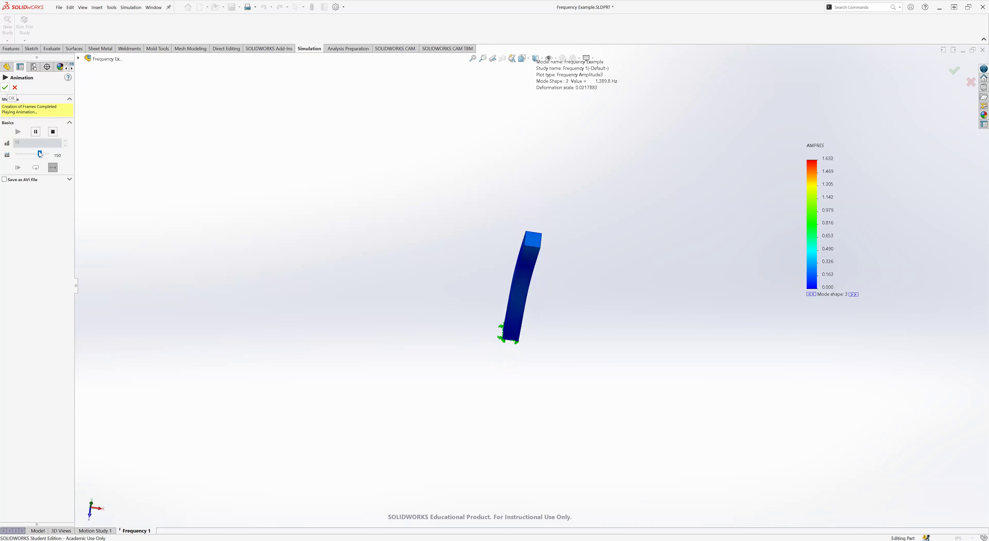
# Display the Amplitude4 result plot, watch the animation of mode shape 4, and close it
pyautogui.doubleClick(36, 318)
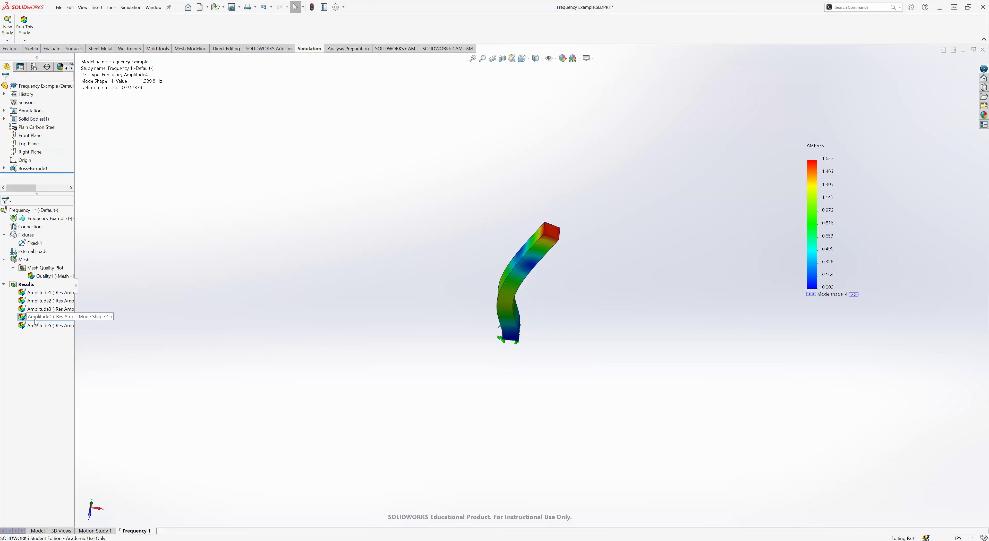
pyautogui.rightClick(36, 318)
pyautogui.click(56, 369)
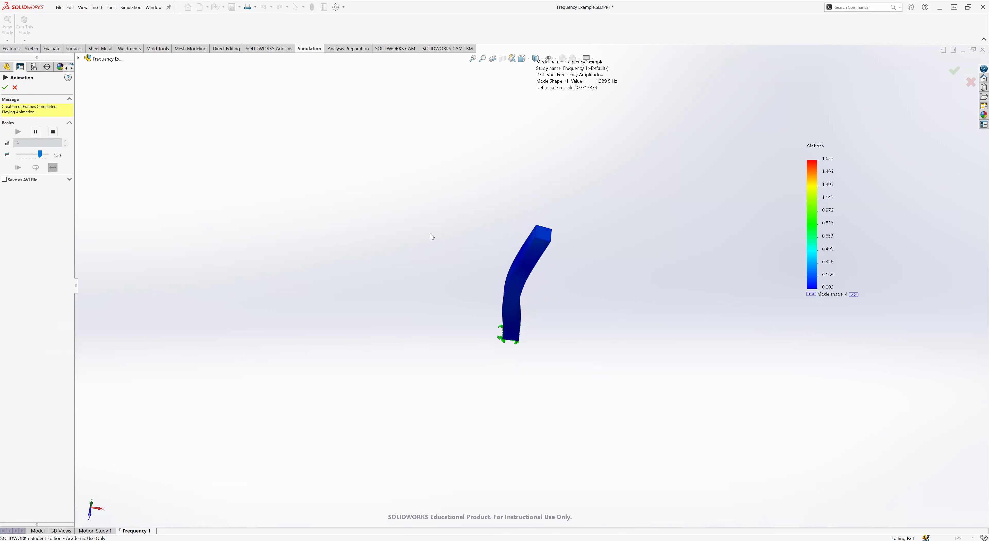
pyautogui.click(5, 88)
# Display the Amplitude5 result plot, watch the animation of mode shape 5, and close it
pyautogui.doubleClick(32, 325)
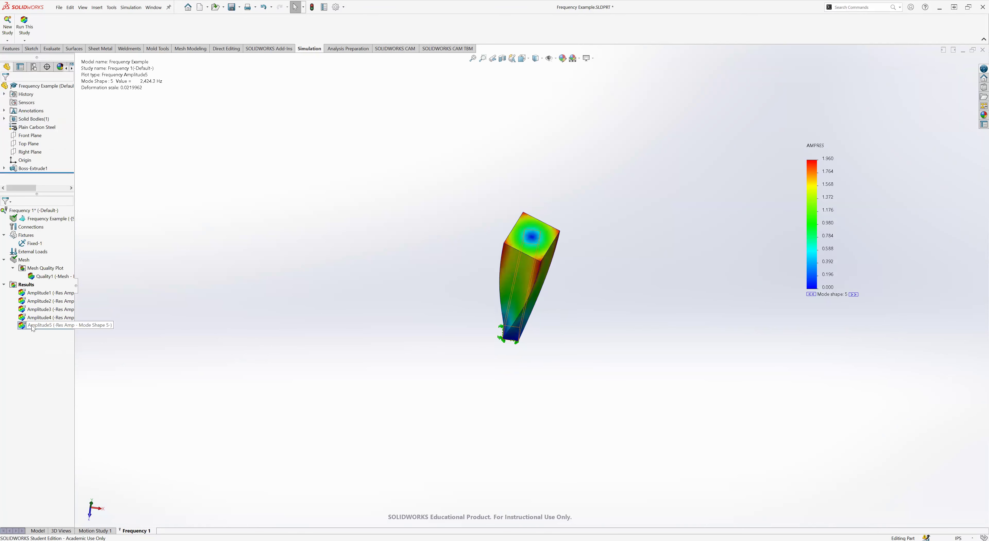
pyautogui.rightClick(32, 325)
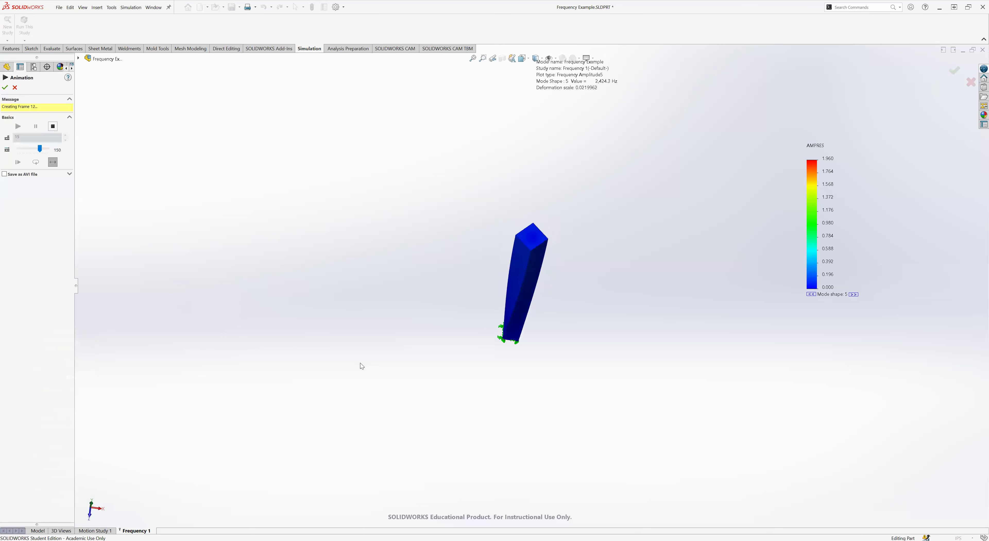
pyautogui.moveTo(389, 333); pyautogui.dragTo(383, 261, button='middle')
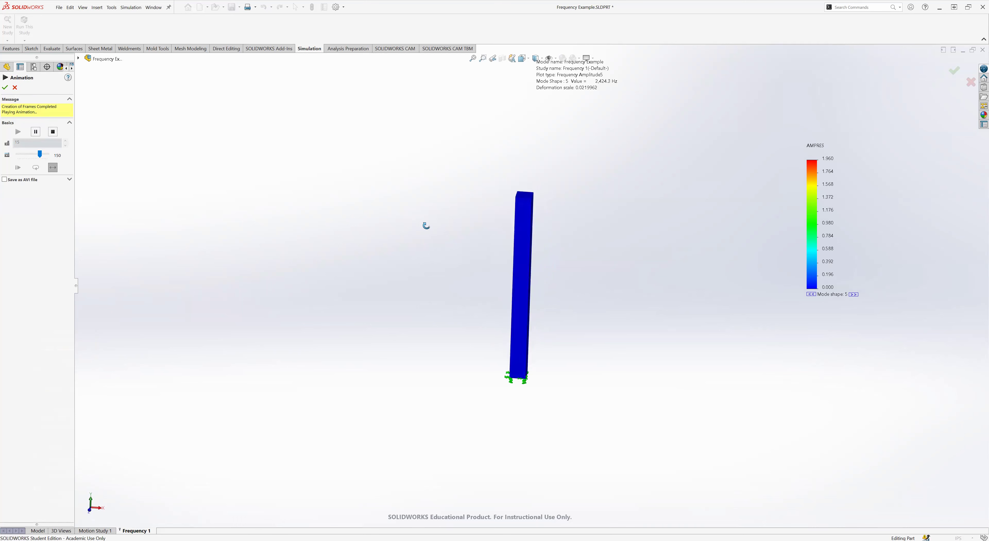
pyautogui.click(15, 88)
# Display the Amplitude1 result plot, list the study's resonant frequencies, review the modes 1 and 2 rows, and close the list
pyautogui.doubleClick(39, 293)
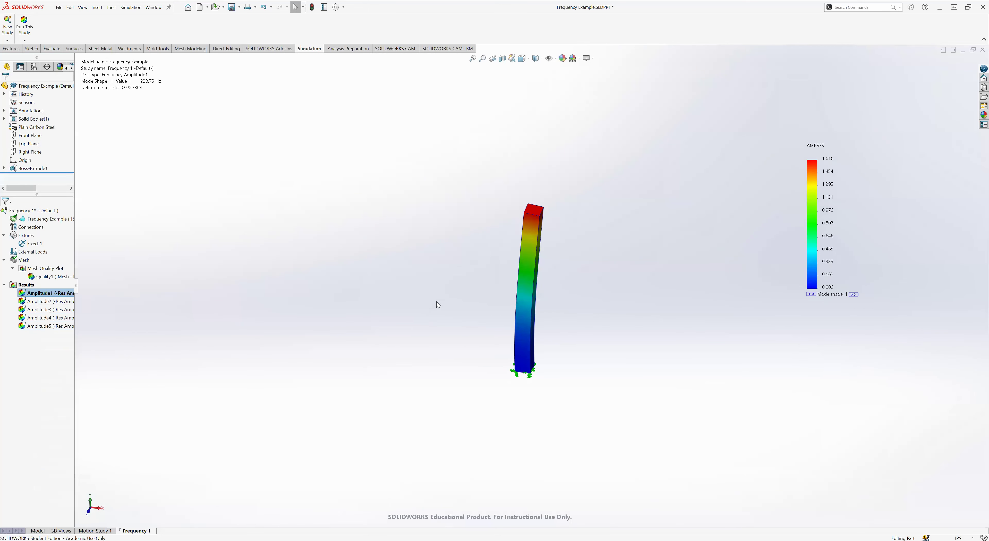
pyautogui.rightClick(21, 285)
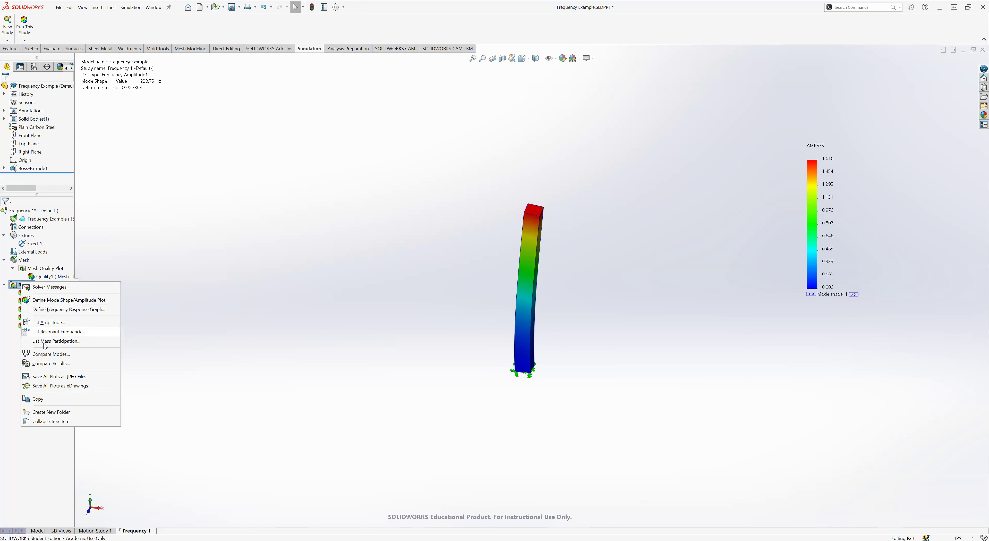
pyautogui.click(38, 332)
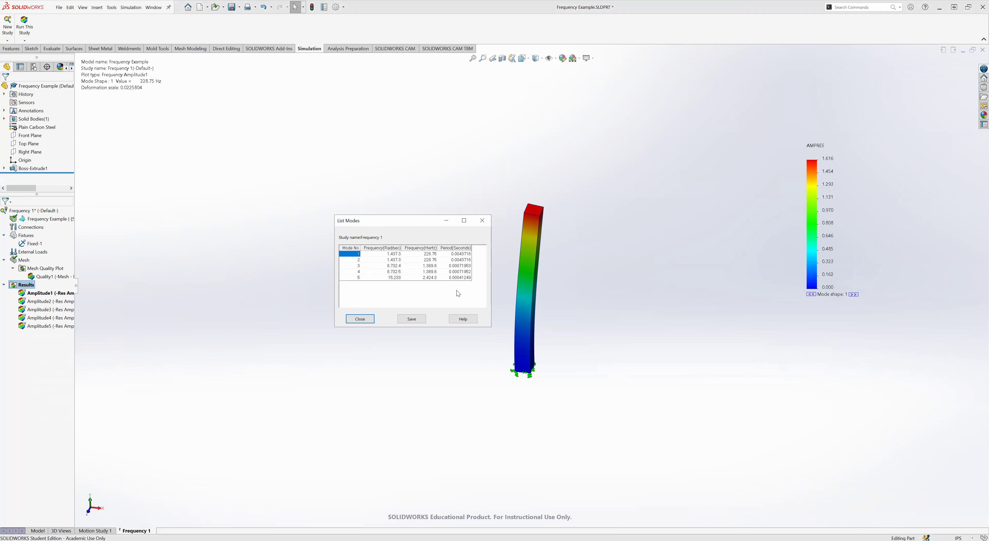
pyautogui.click(428, 260)
pyautogui.click(428, 254)
pyautogui.click(362, 319)
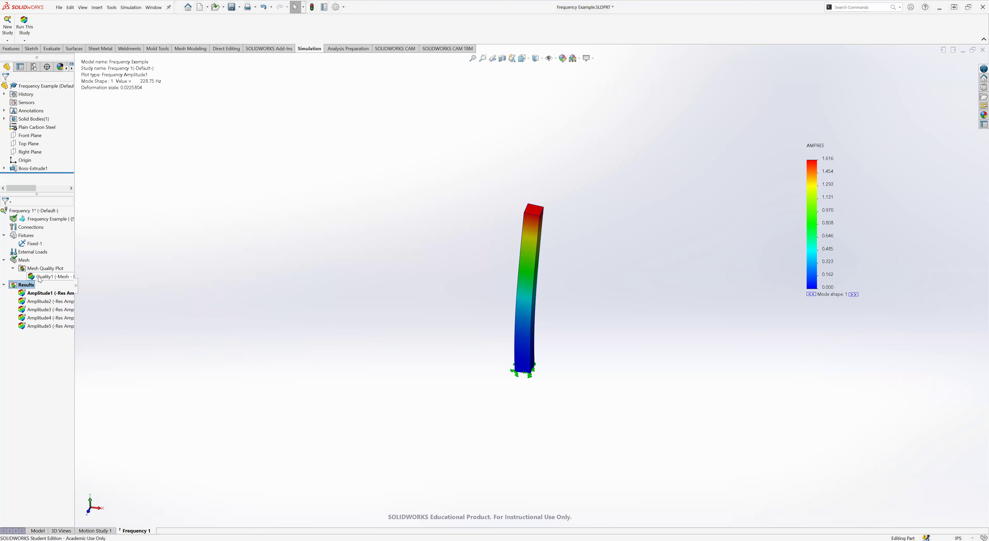
# List the study's mass participation and enlarge the table to show the X, Y and Z direction columns together
pyautogui.rightClick(28, 288)
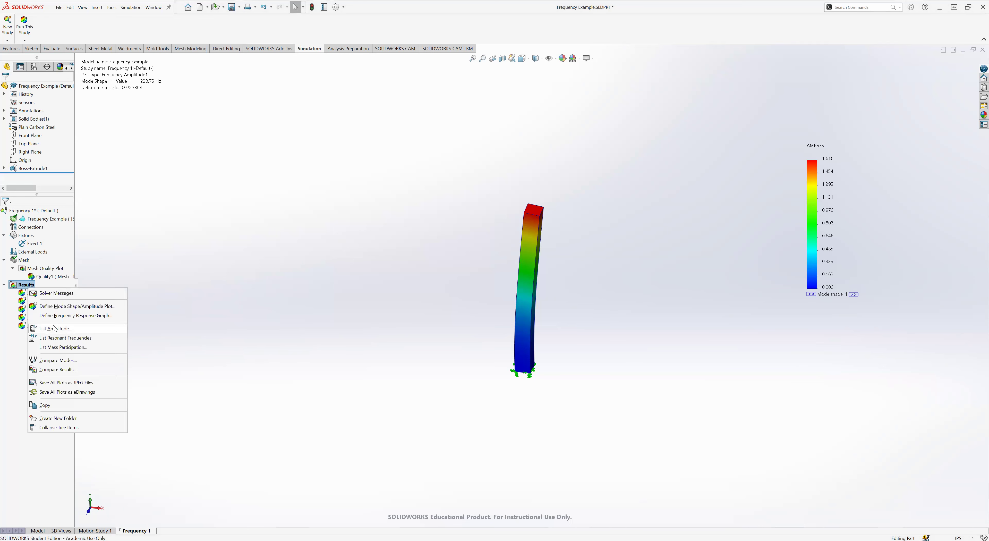
pyautogui.click(61, 351)
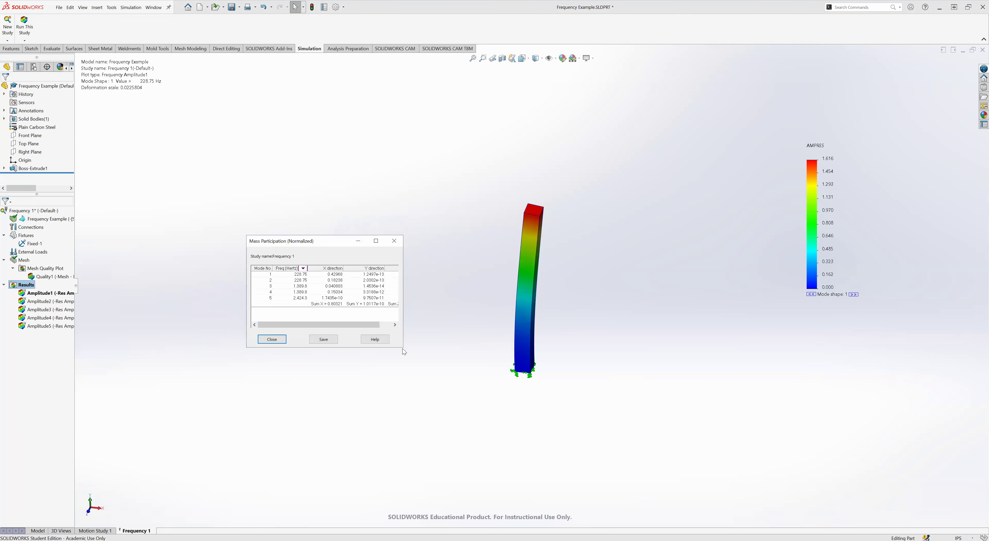
pyautogui.moveTo(403, 349); pyautogui.dragTo(457, 385)
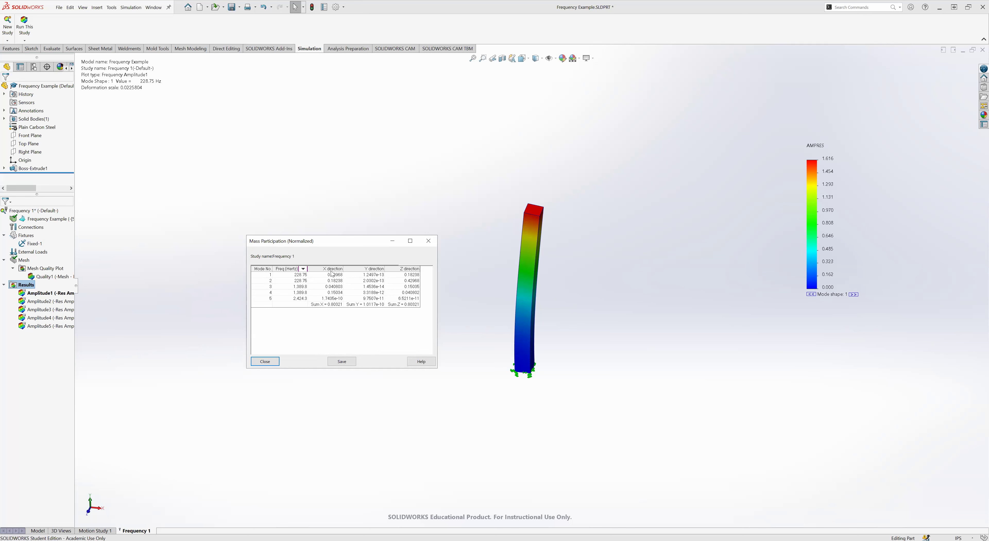
# Examine the mass participation of modes 1 to 4 in the X direction and modes 1 and 2 in the Z direction, and close the table
pyautogui.click(337, 276)
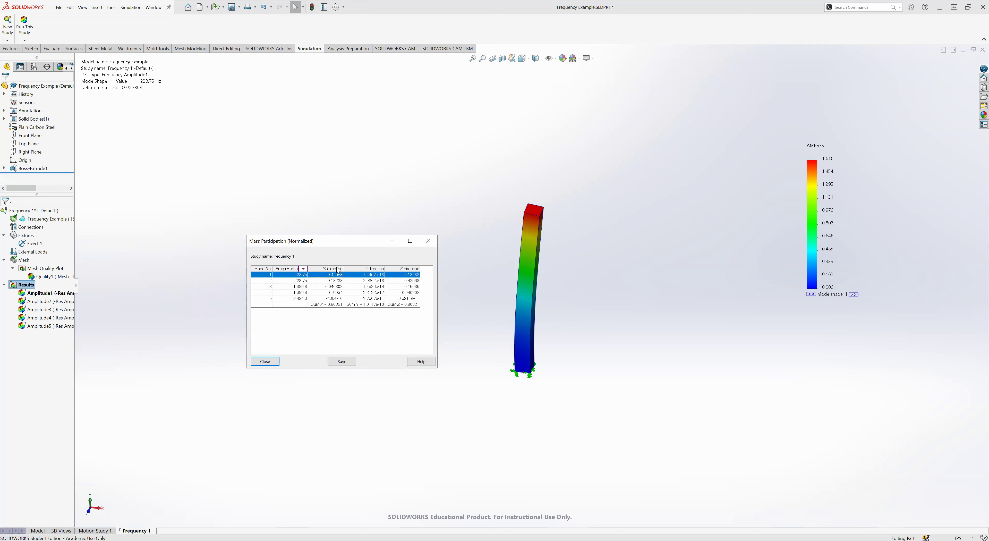
pyautogui.click(338, 282)
pyautogui.click(334, 288)
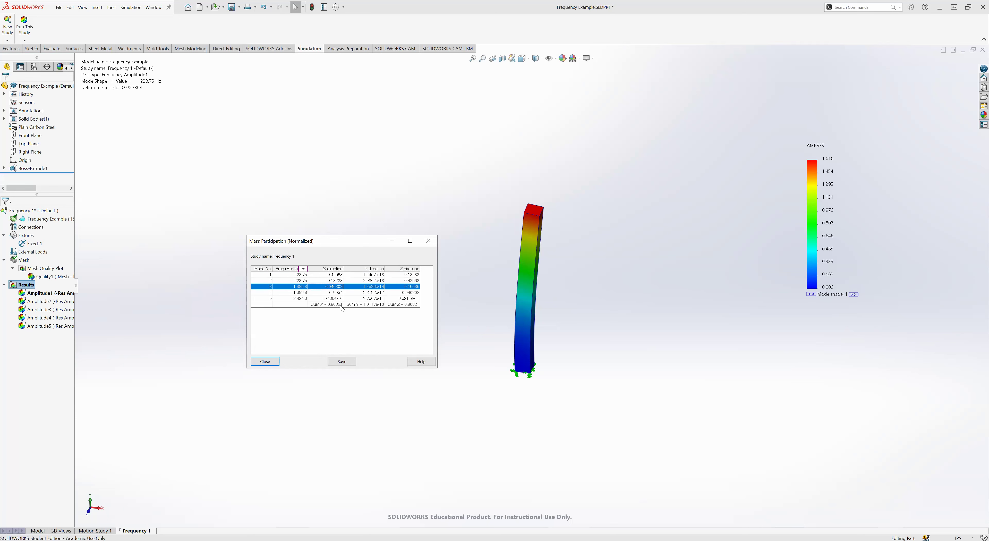
pyautogui.click(334, 293)
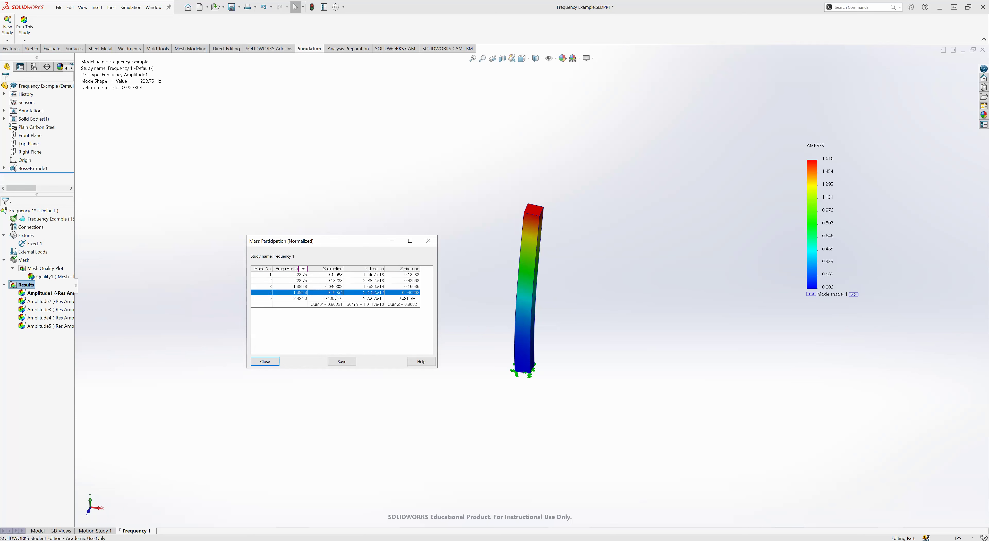
pyautogui.click(334, 274)
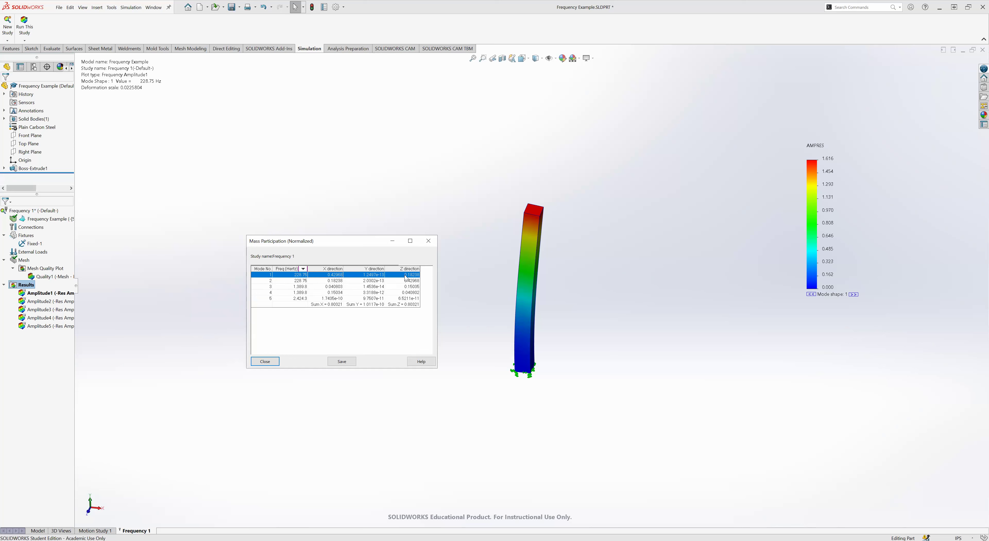
pyautogui.click(412, 281)
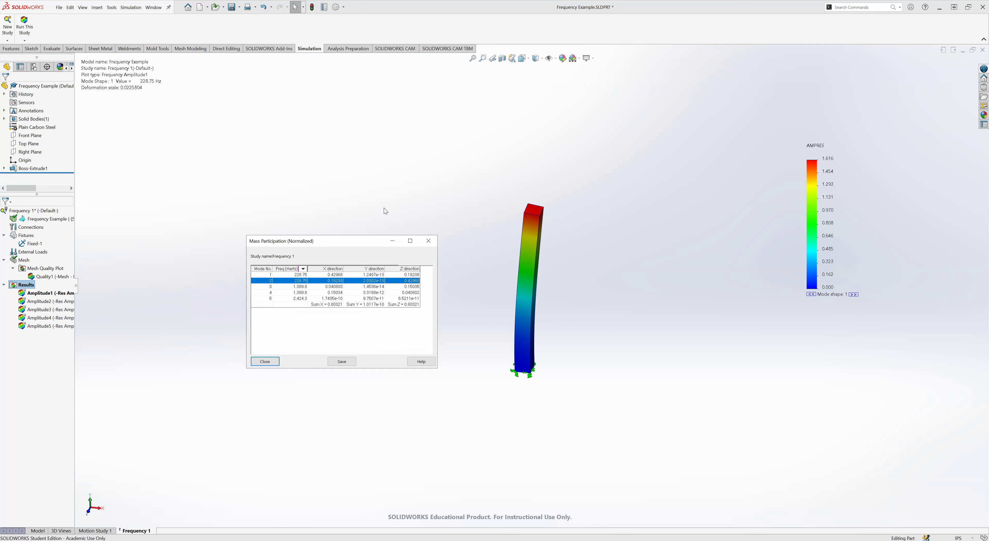
pyautogui.click(389, 244)
pyautogui.click(263, 518)
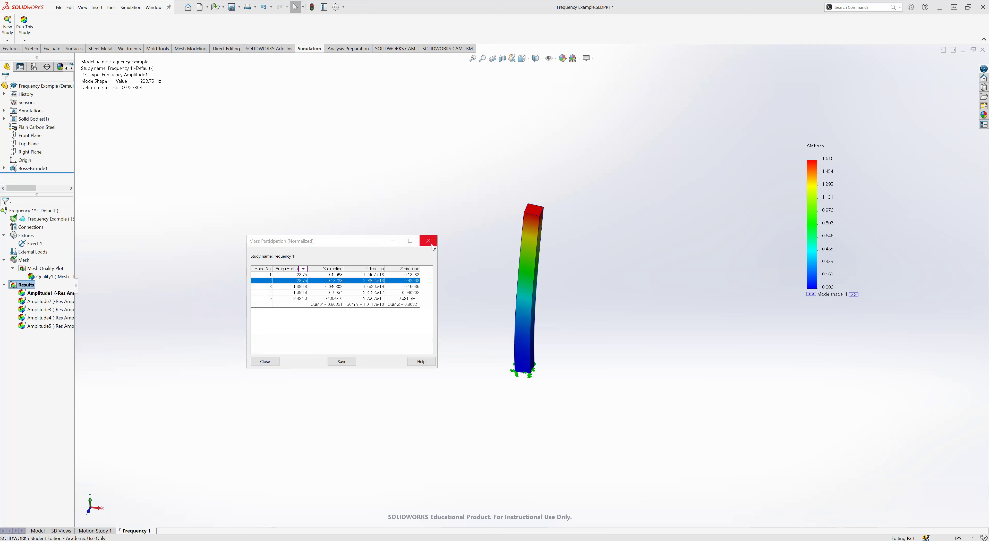
pyautogui.press('Escape')
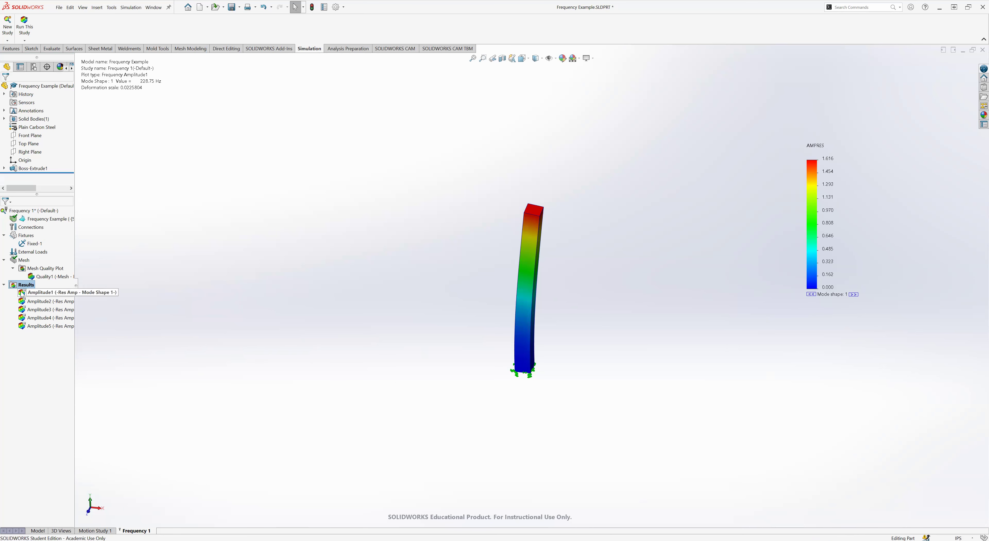
pyautogui.rightClick(41, 296)
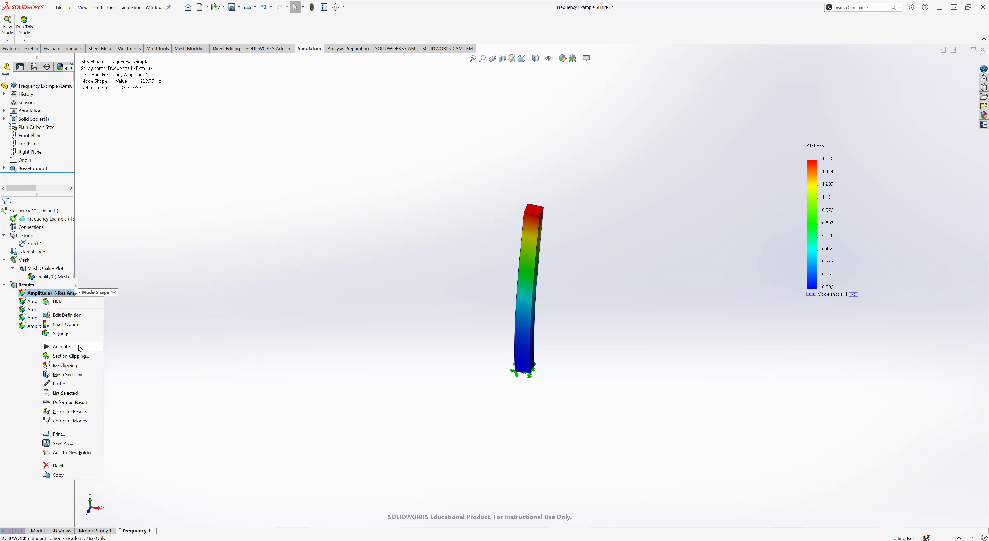
pyautogui.click(169, 361)
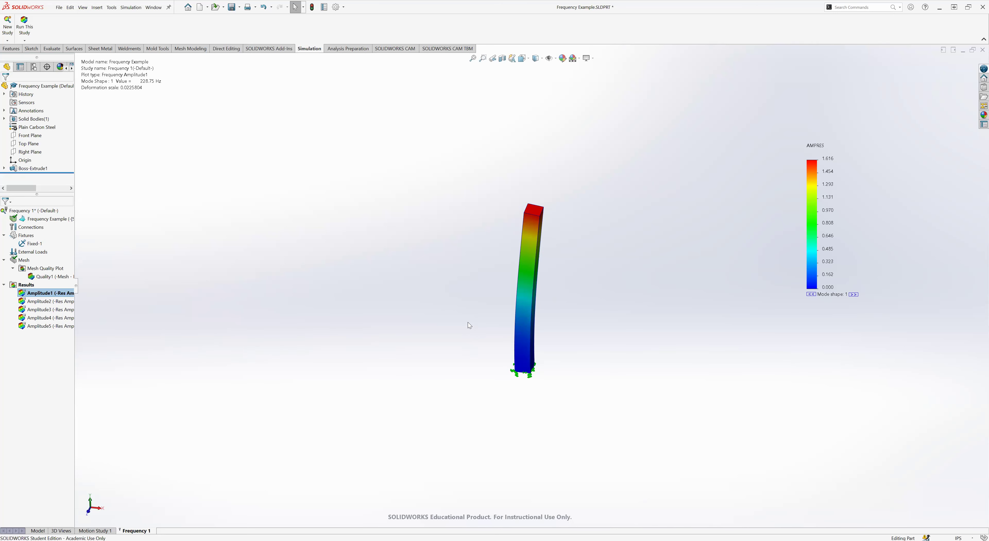
pyautogui.click(54, 292)
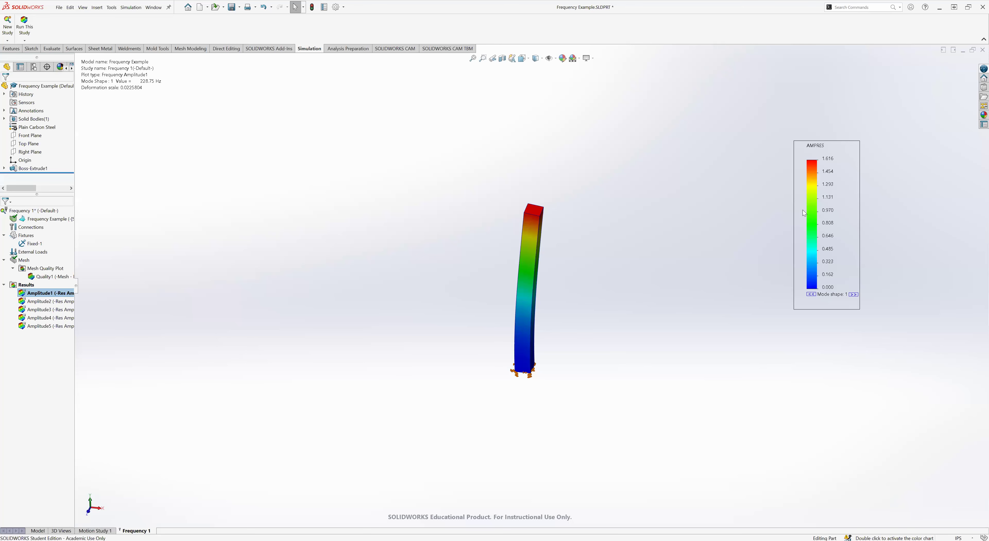
# Display the result plots Amplitude2 through Amplitude5 one after another, and return to the Amplitude1 plot
pyautogui.doubleClick(36, 304)
pyautogui.doubleClick(40, 310)
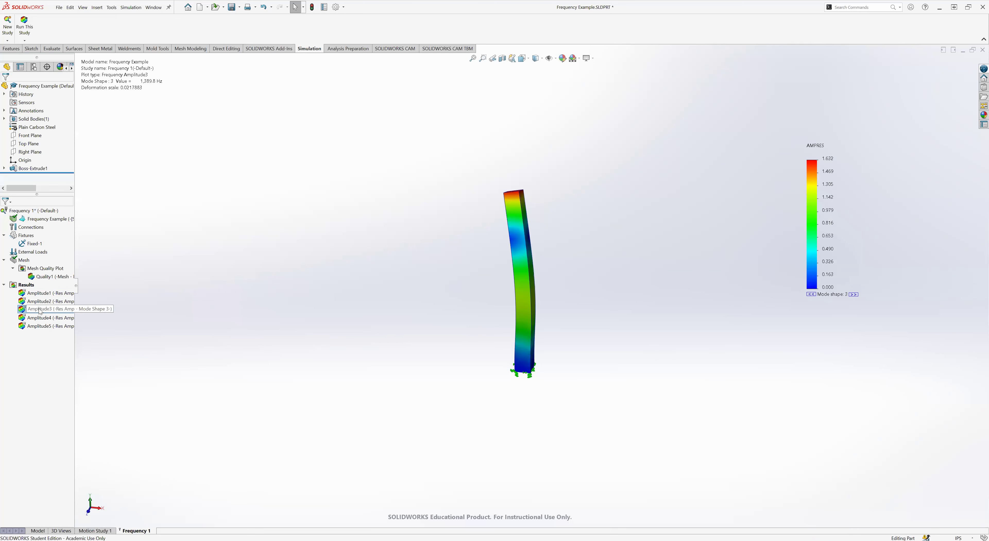
pyautogui.doubleClick(42, 318)
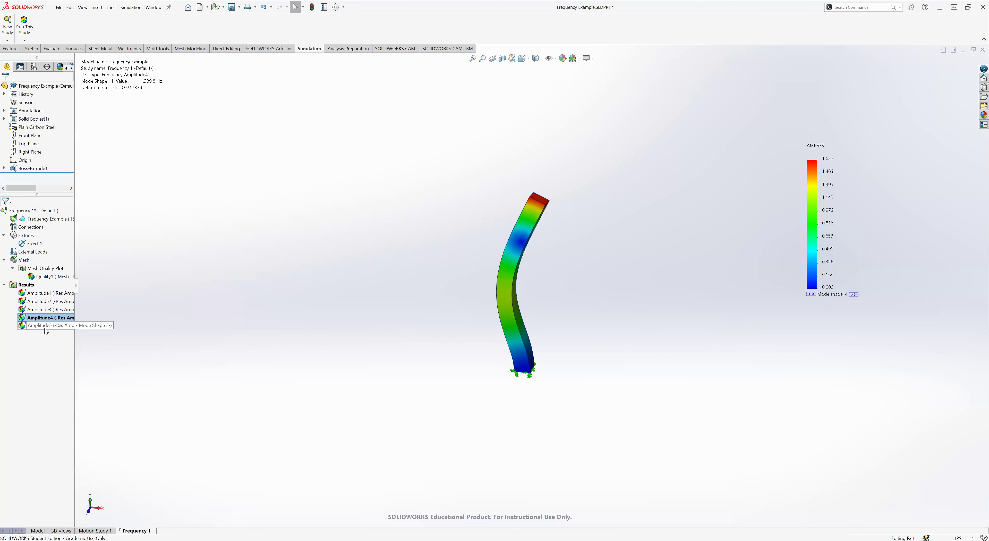
pyautogui.doubleClick(44, 326)
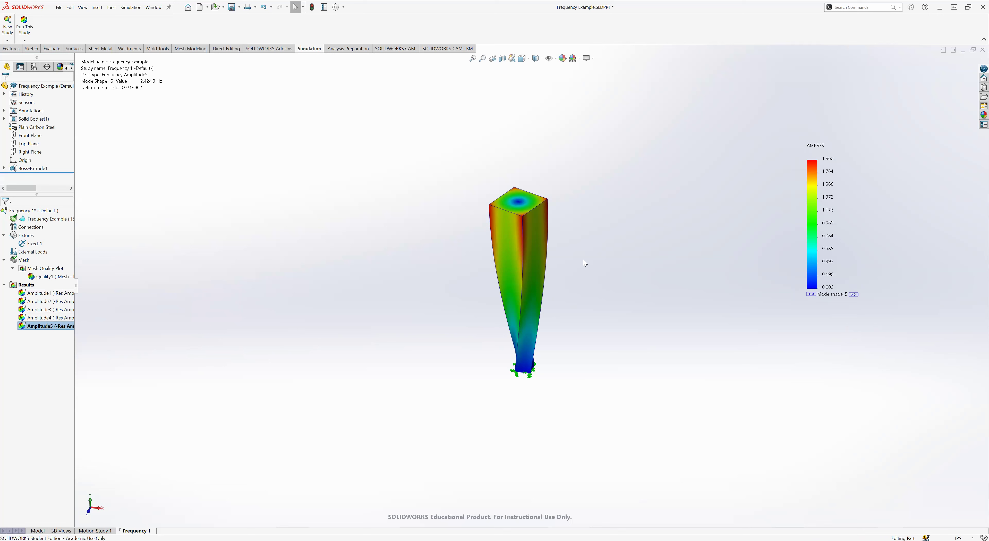
pyautogui.doubleClick(38, 293)
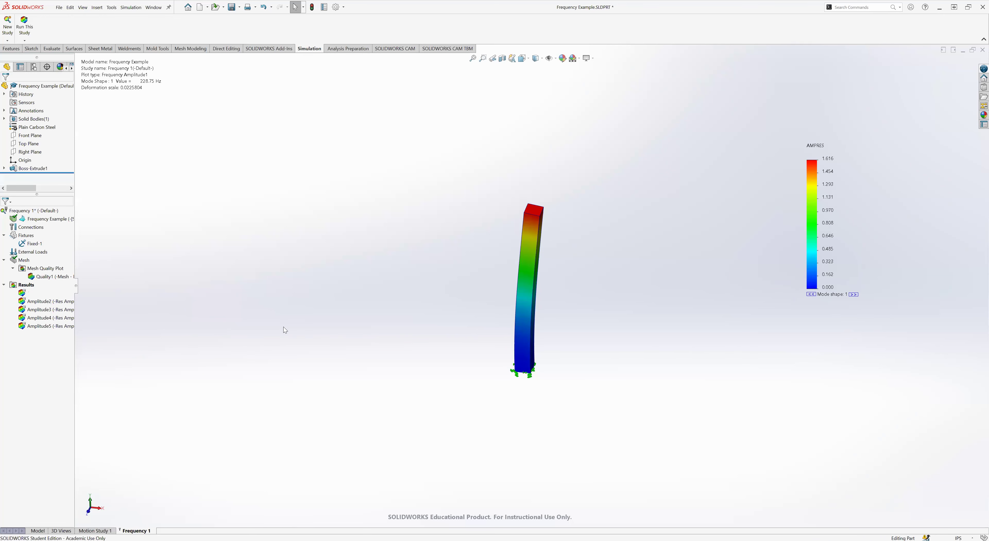